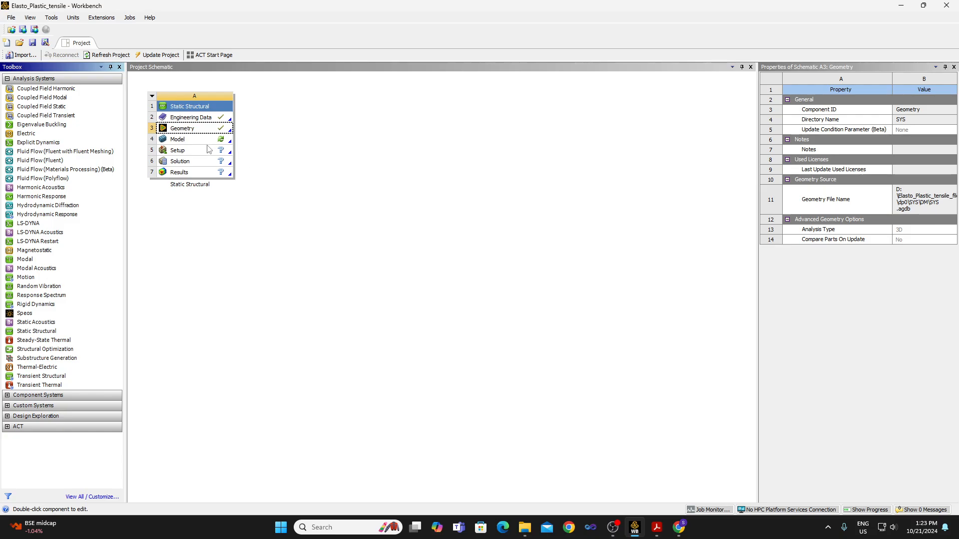
Open the Model cell of the Static Structural system in Mechanical.
left_click(206, 144)
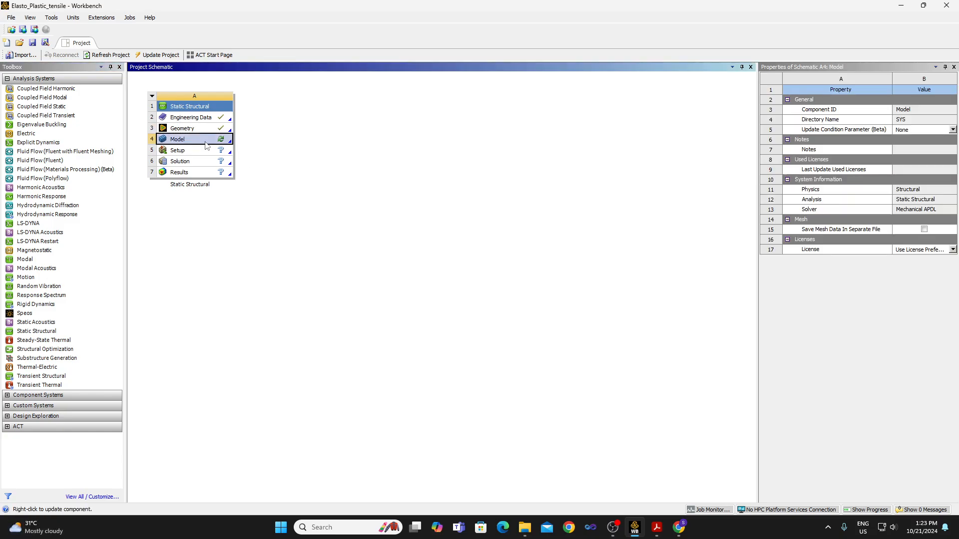
double_click(206, 144)
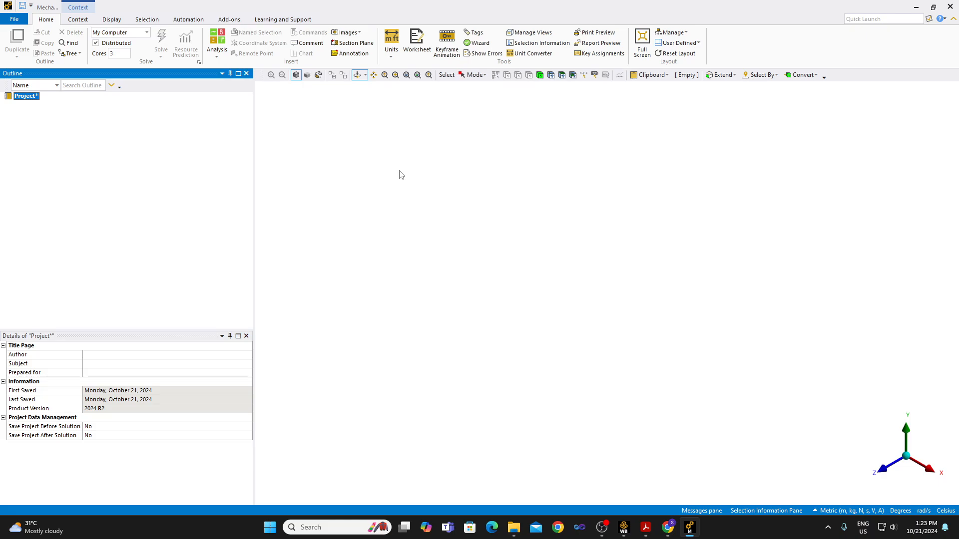
left_click(622, 528)
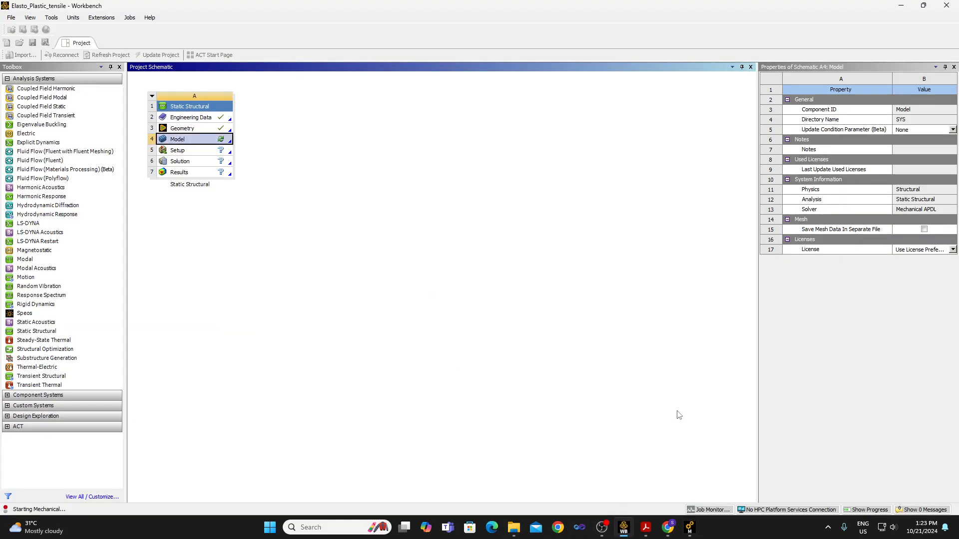
mouse_move(649, 533)
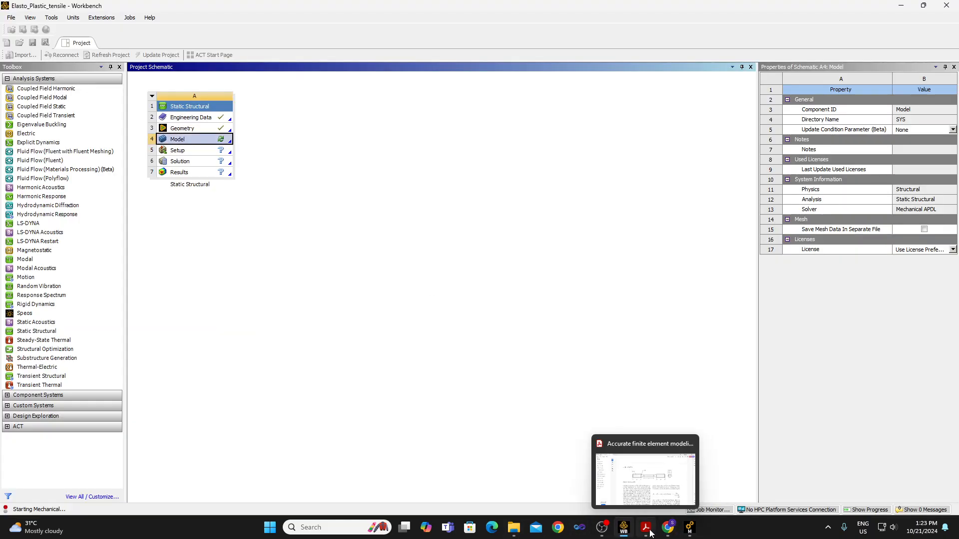
left_click(602, 527)
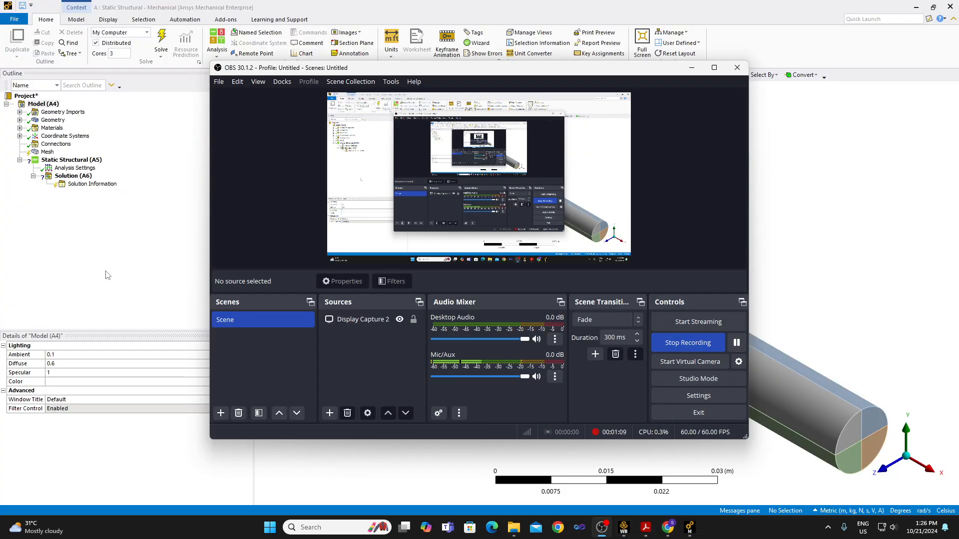
left_click(105, 259)
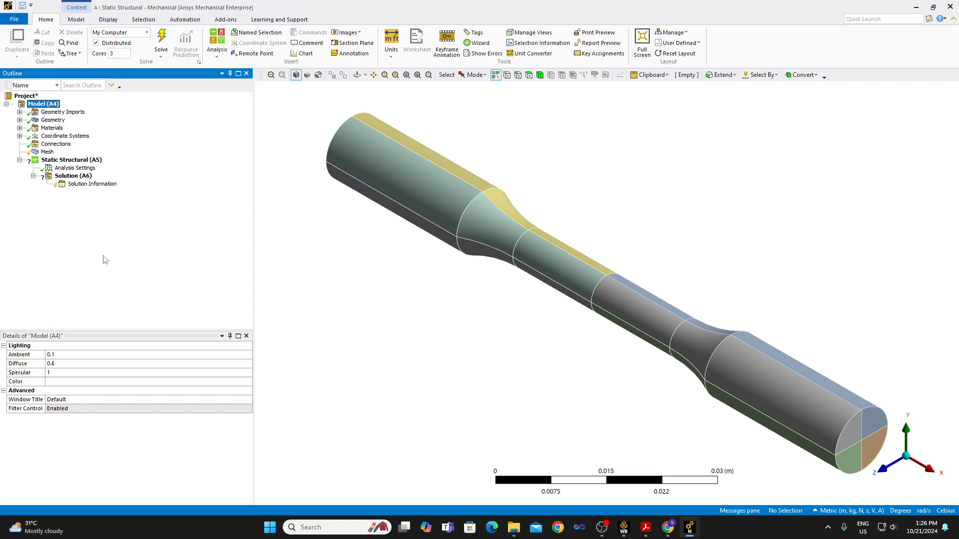
Switch to Workbench and check the Results and Solution cells of the Static Structural system.
left_click(623, 529)
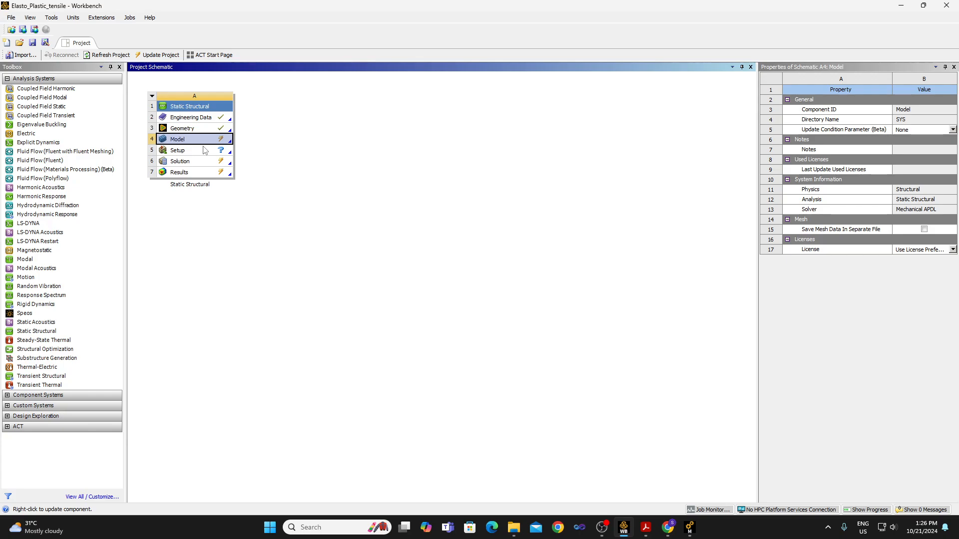
left_click(189, 178)
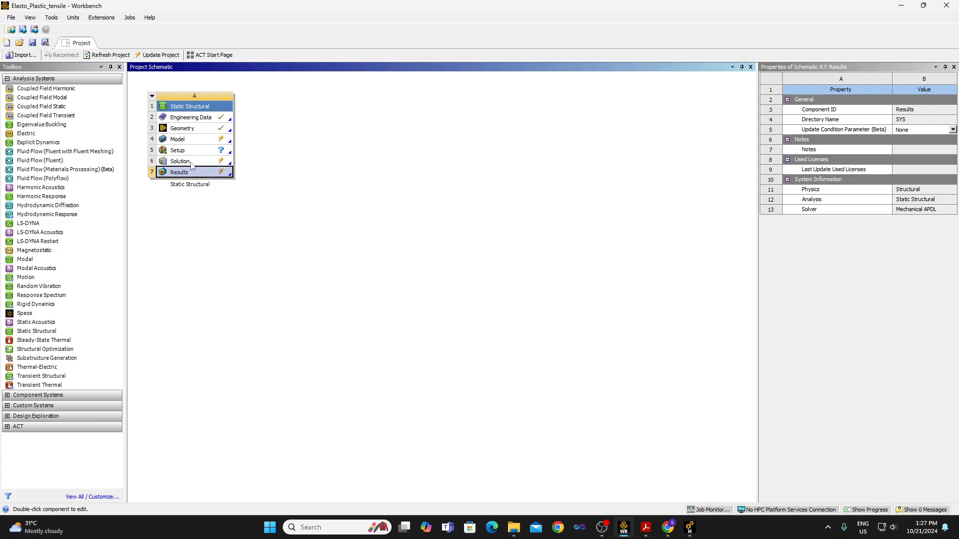
left_click(191, 164)
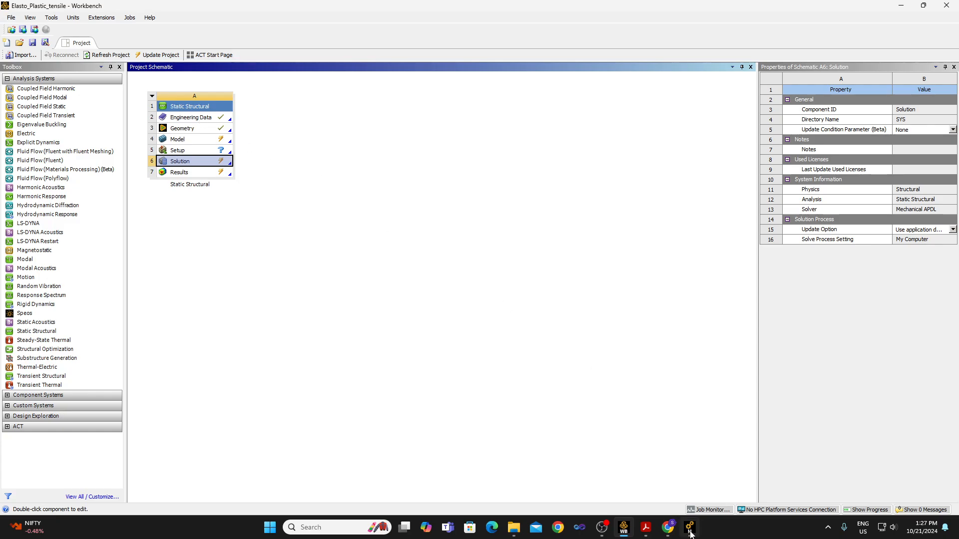
Switch to Mechanical and display the Structural Steel material data from the model's Materials.
left_click(690, 533)
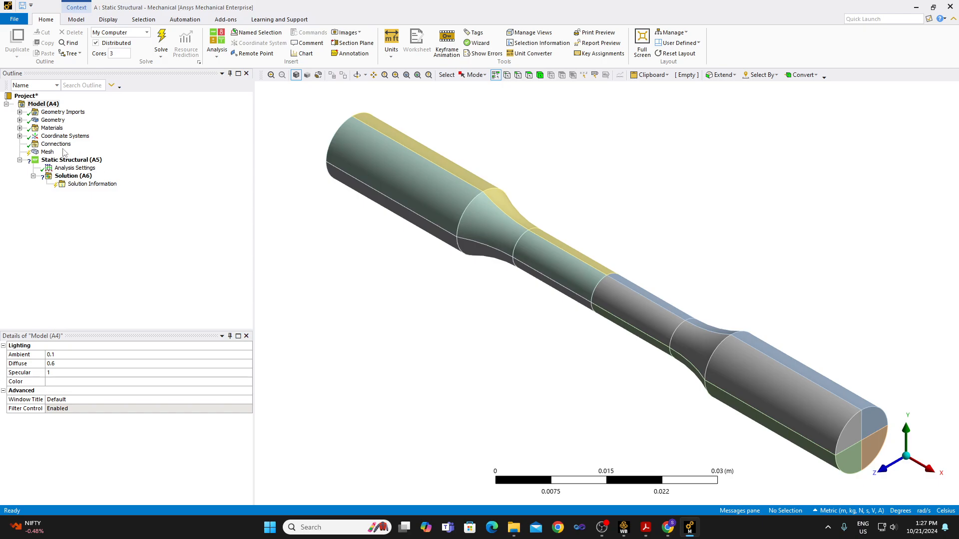
left_click(42, 138)
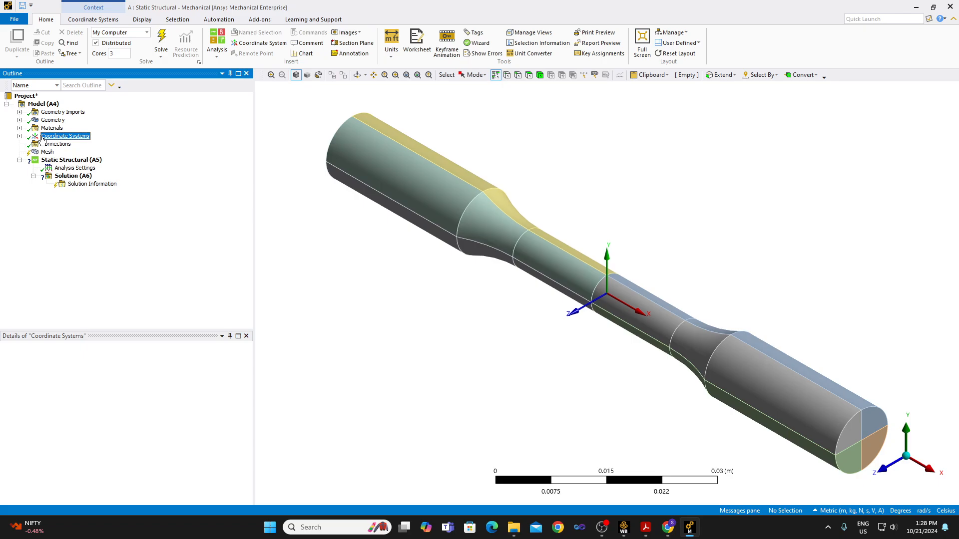
left_click(19, 128)
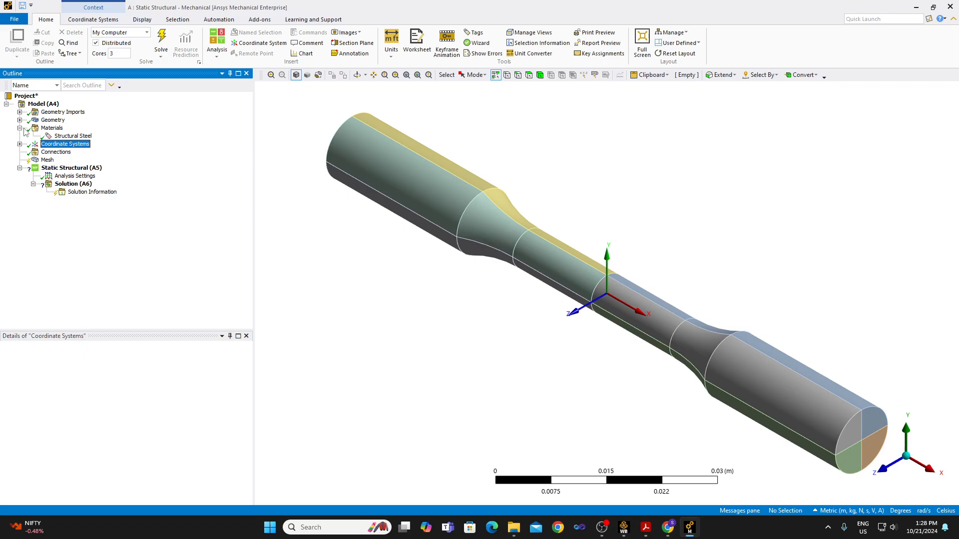
left_click(60, 136)
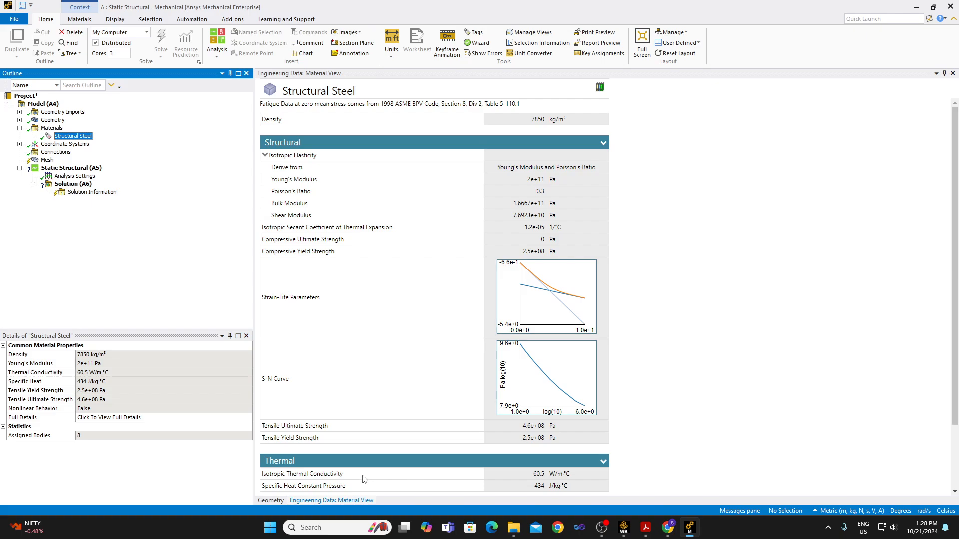
Review Structural Steel's elastic constants, thermal expansion coefficient, compressive strengths, and thermal, electric and magnetic properties.
scroll(460, 476, "down", 3)
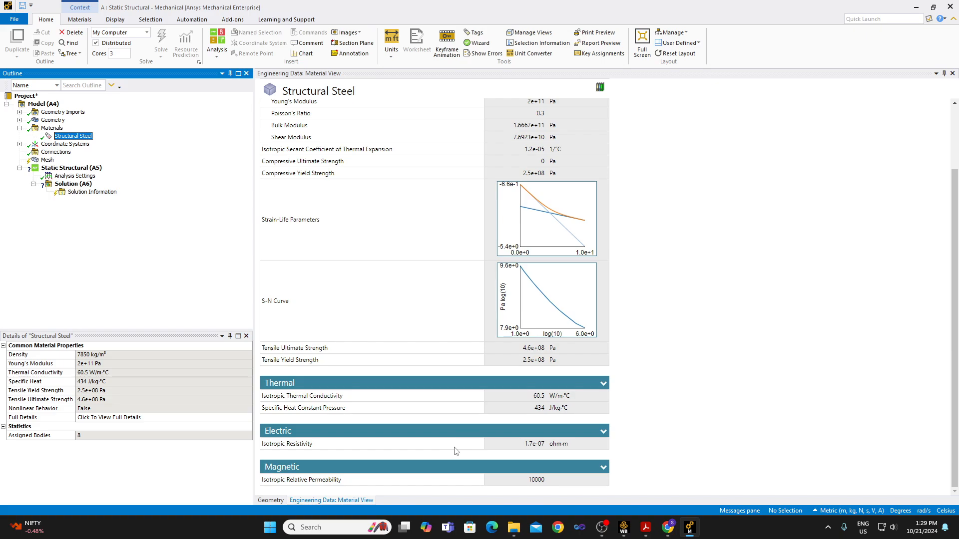
scroll(454, 451, "up", 3)
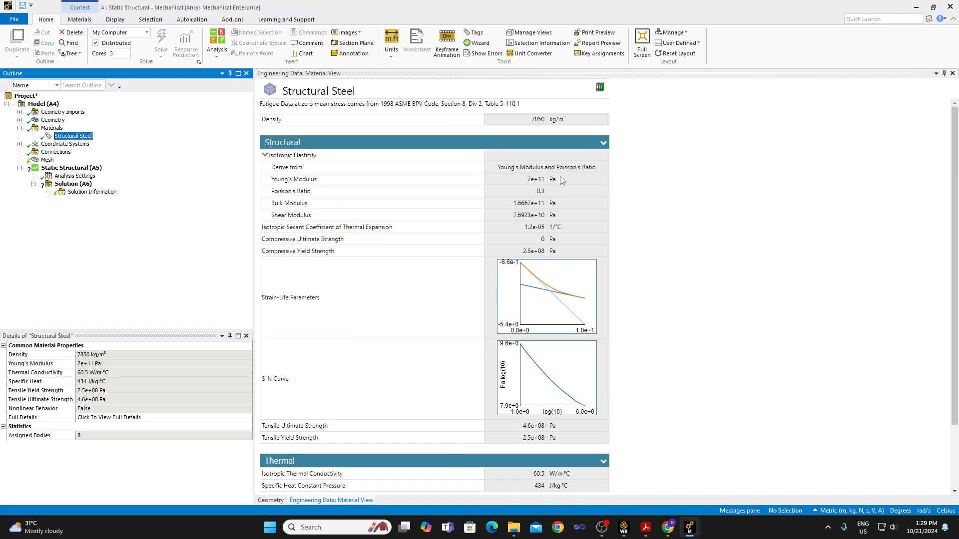
left_click(543, 191)
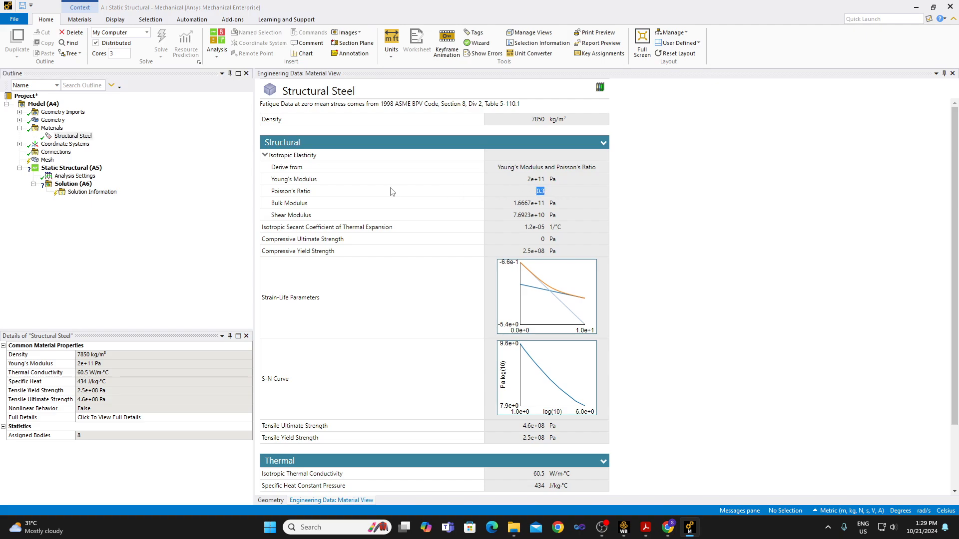
left_click_drag(392, 192, 272, 182)
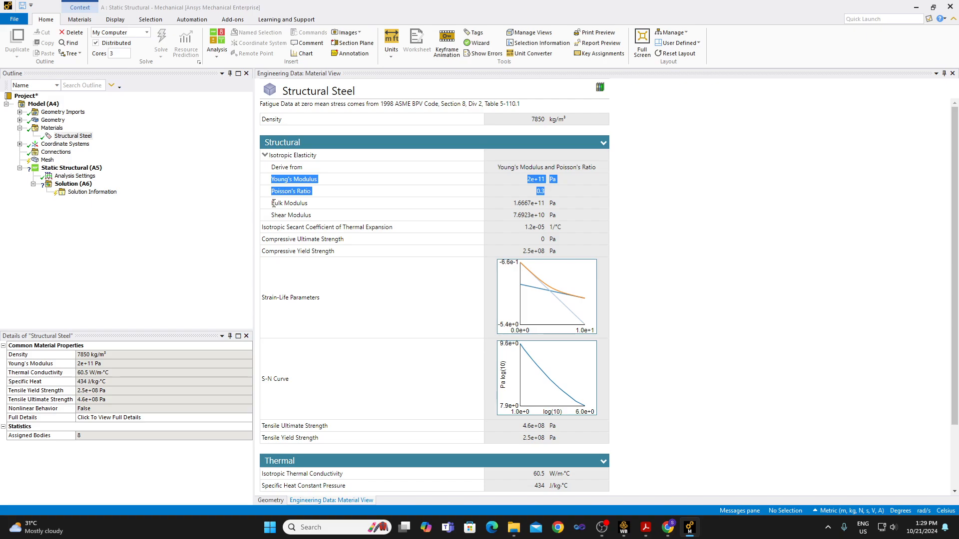
left_click_drag(272, 204, 553, 213)
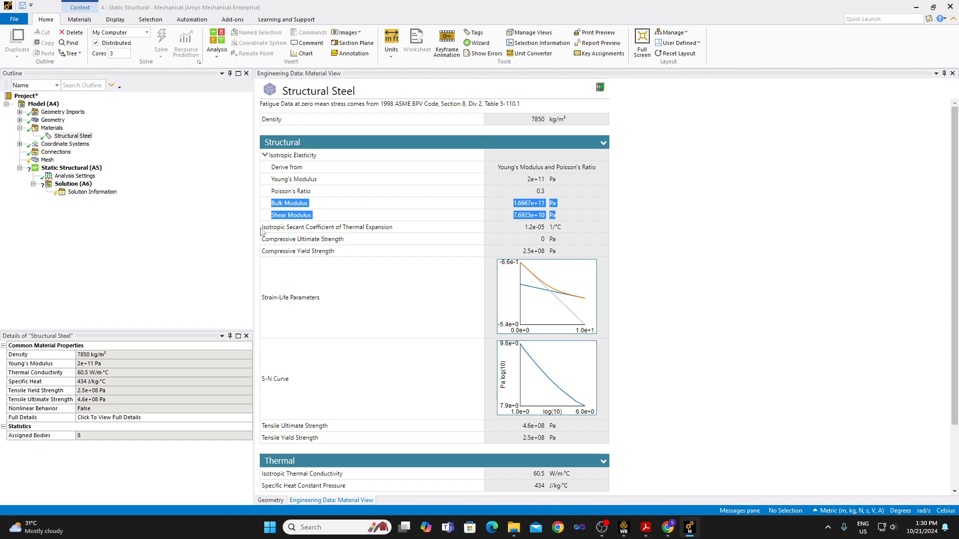
left_click_drag(261, 231, 576, 250)
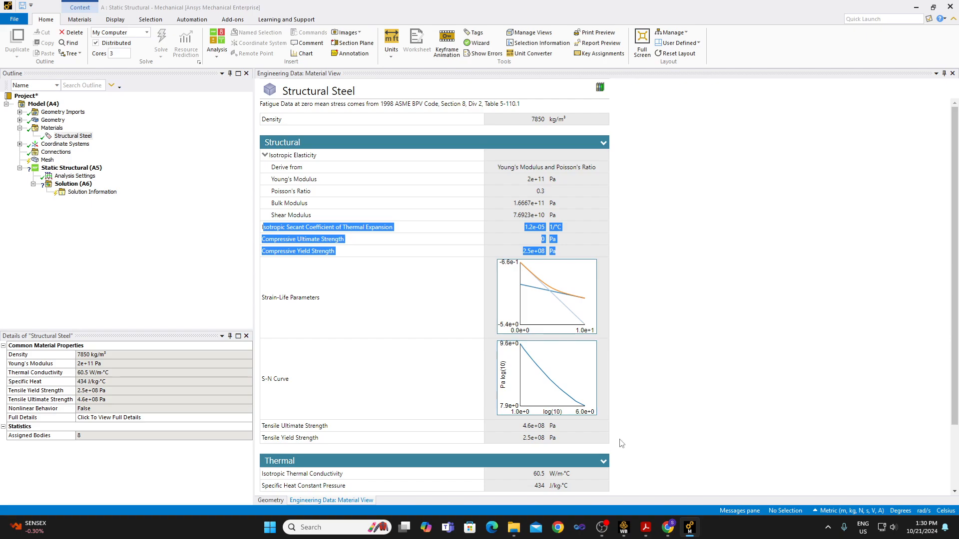
Switch to Workbench, open Engineering Data and delete the Isotropic Secant Coefficient of Thermal Expansion from Structural Steel.
left_click(623, 528)
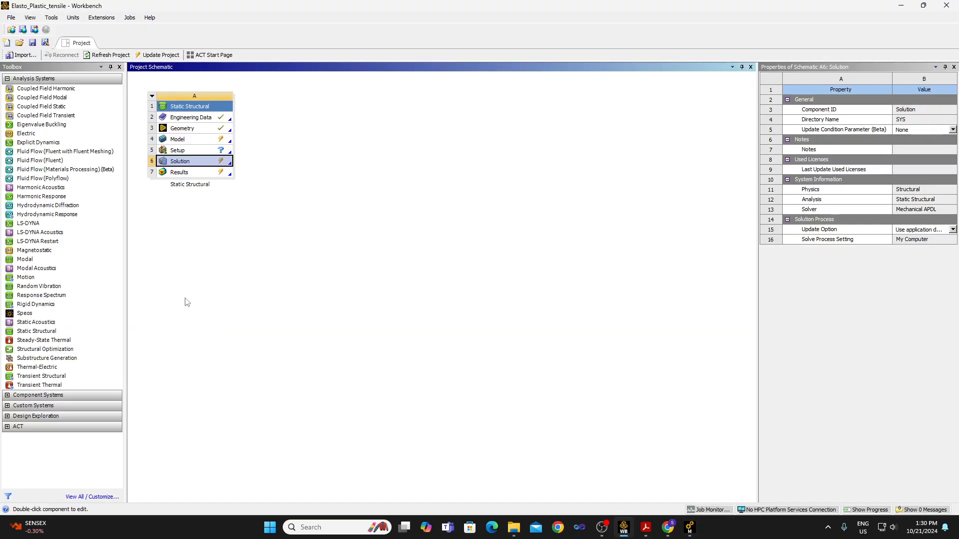
double_click(200, 116)
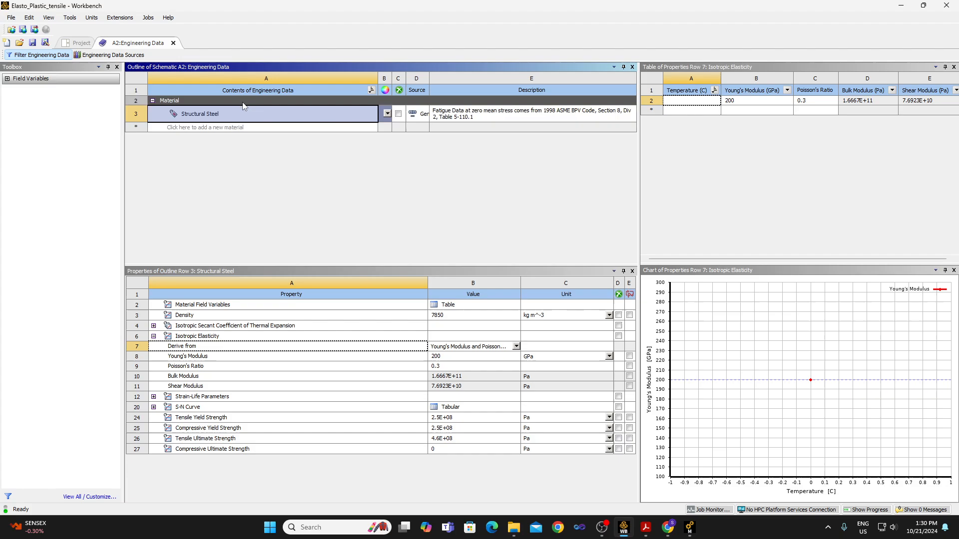
left_click(239, 326)
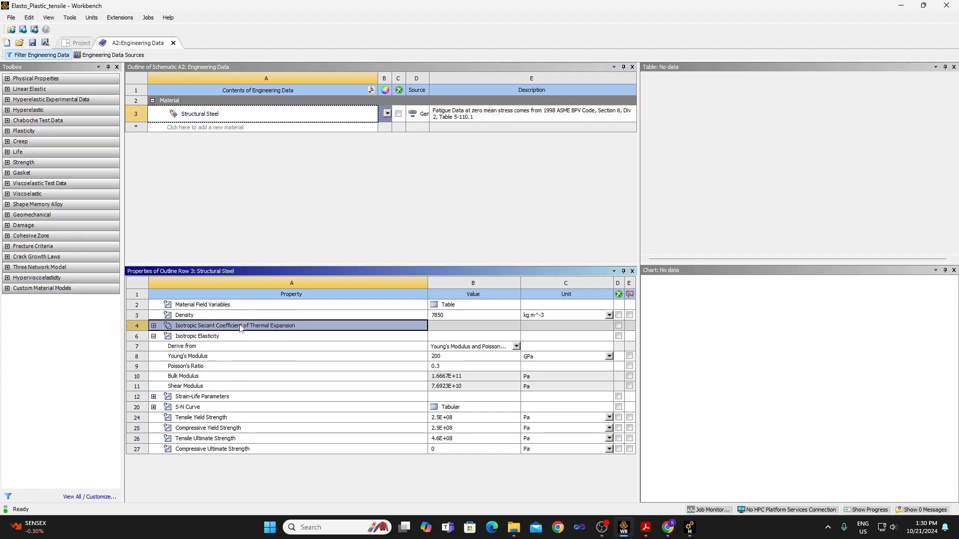
right_click(239, 327)
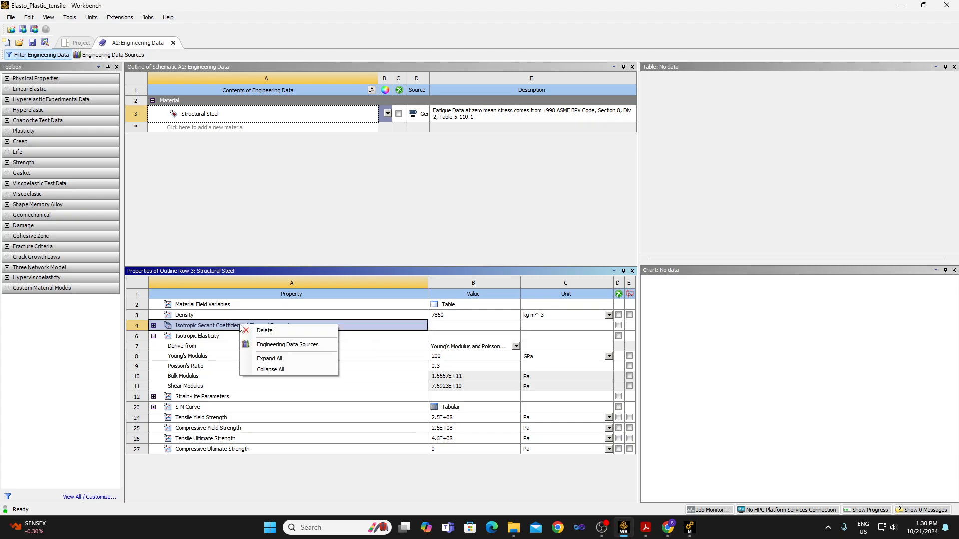
left_click(246, 333)
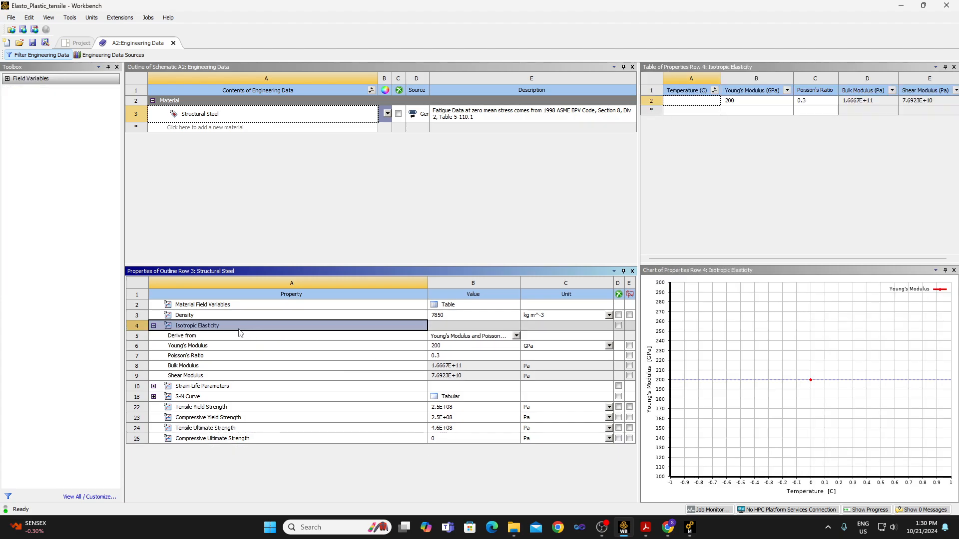
Delete the Density property from Structural Steel.
left_click(229, 305)
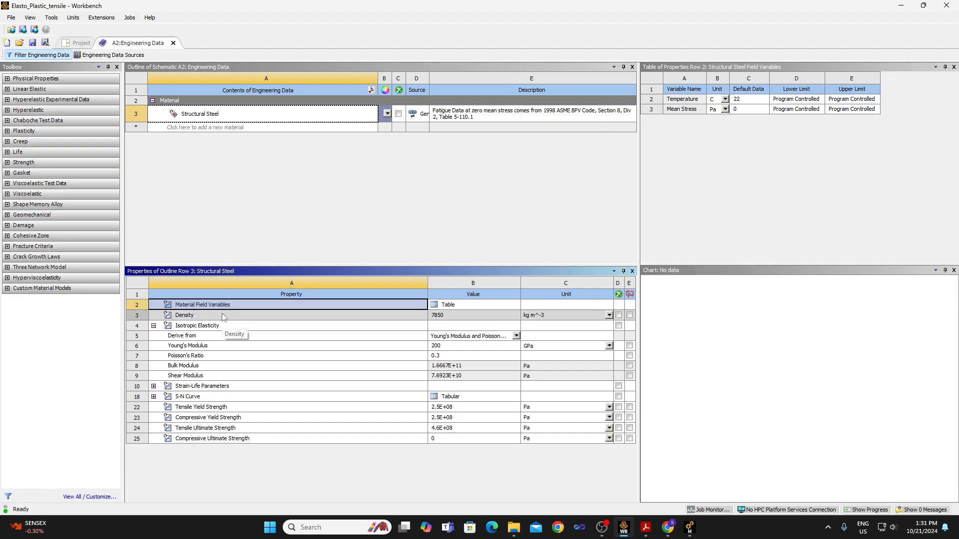
left_click(223, 317)
right_click(223, 317)
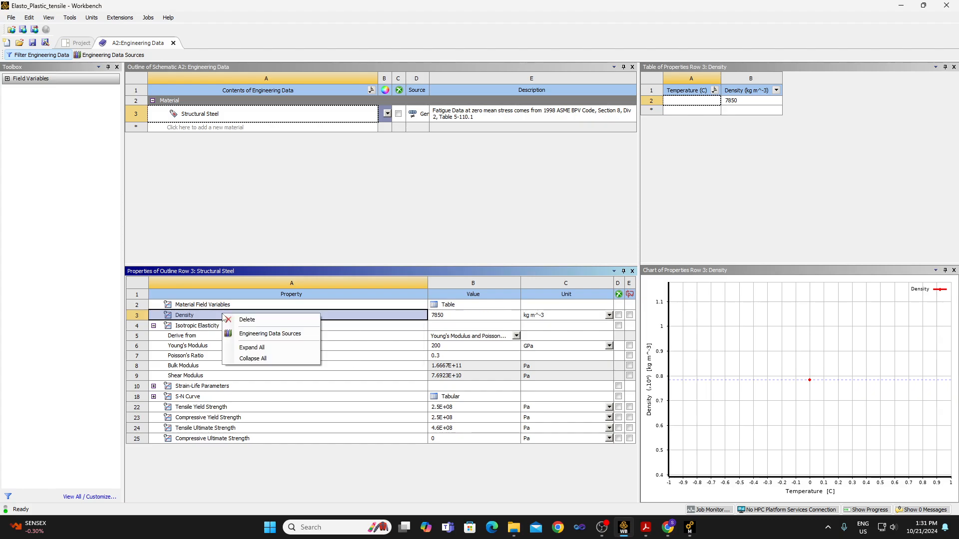
left_click(247, 319)
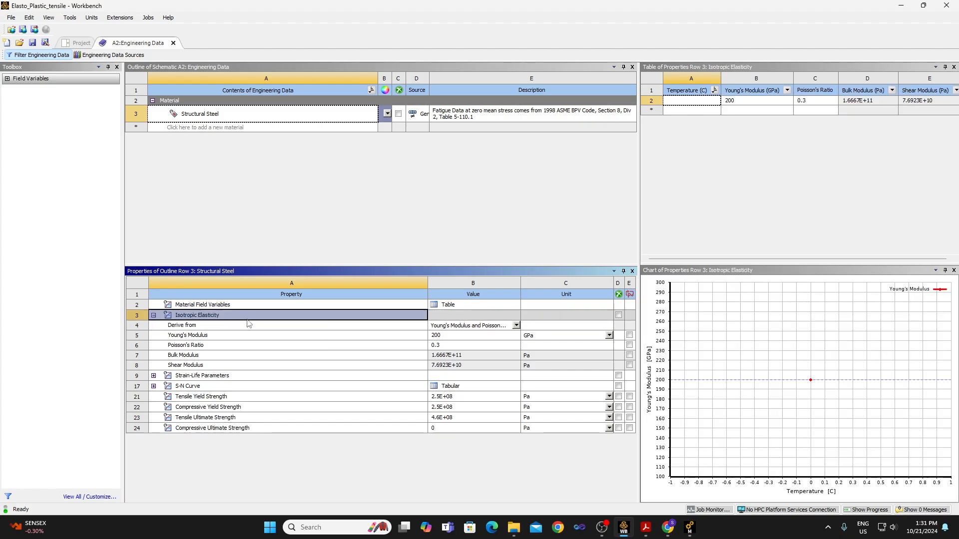
Delete the Strain-Life Parameters and the S-N Curve from Structural Steel.
left_click(230, 379)
right_click(230, 379)
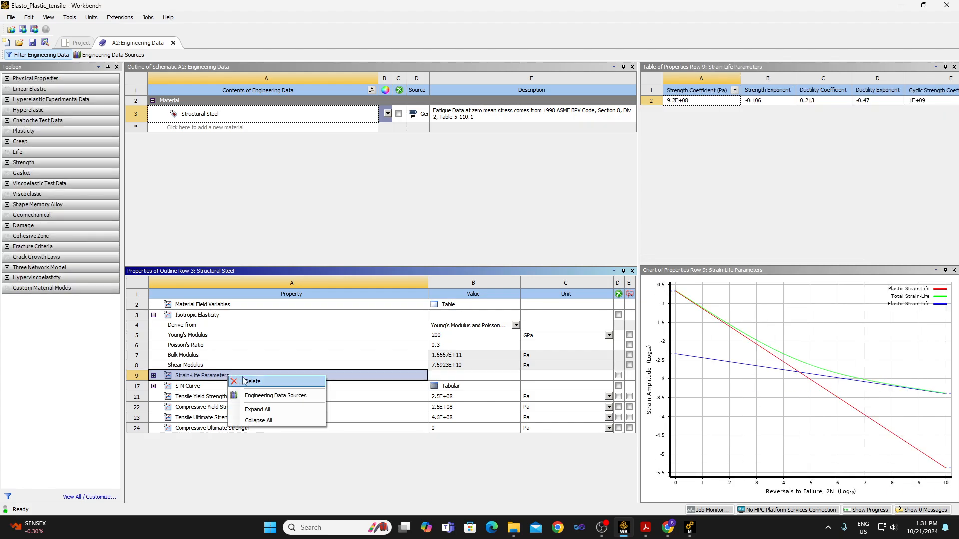
left_click(245, 383)
right_click(244, 380)
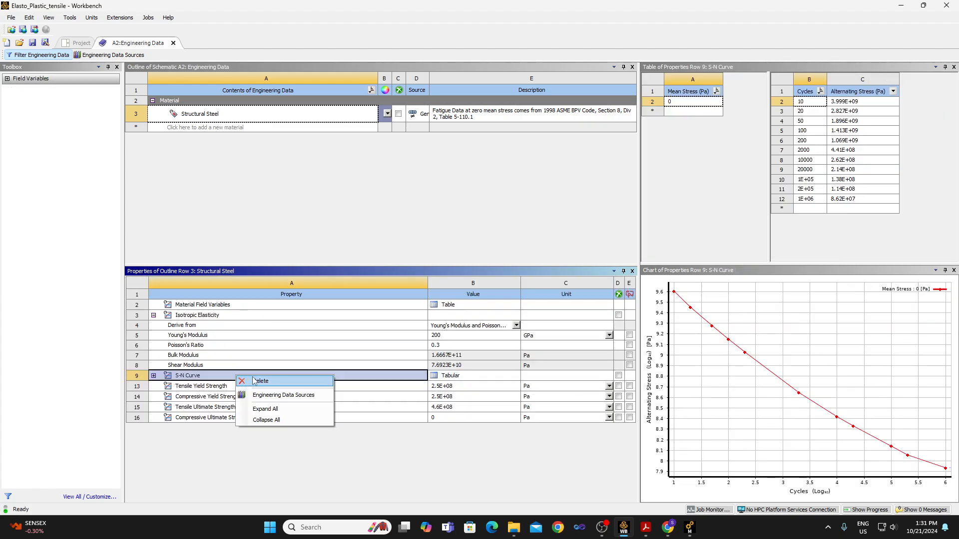
left_click(254, 382)
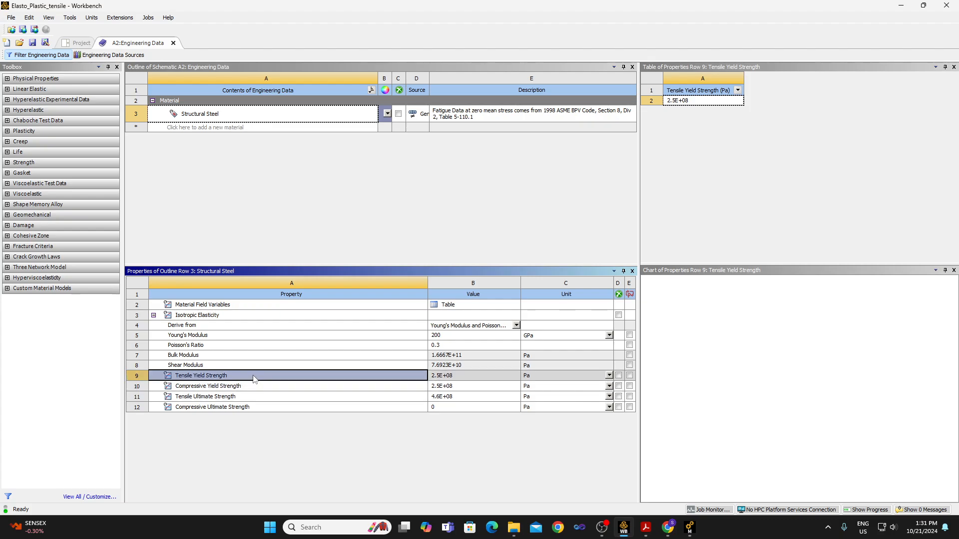
Delete the tensile and compressive yield and ultimate strengths from Structural Steel, and close Engineering Data.
right_click(254, 378)
left_click(276, 383)
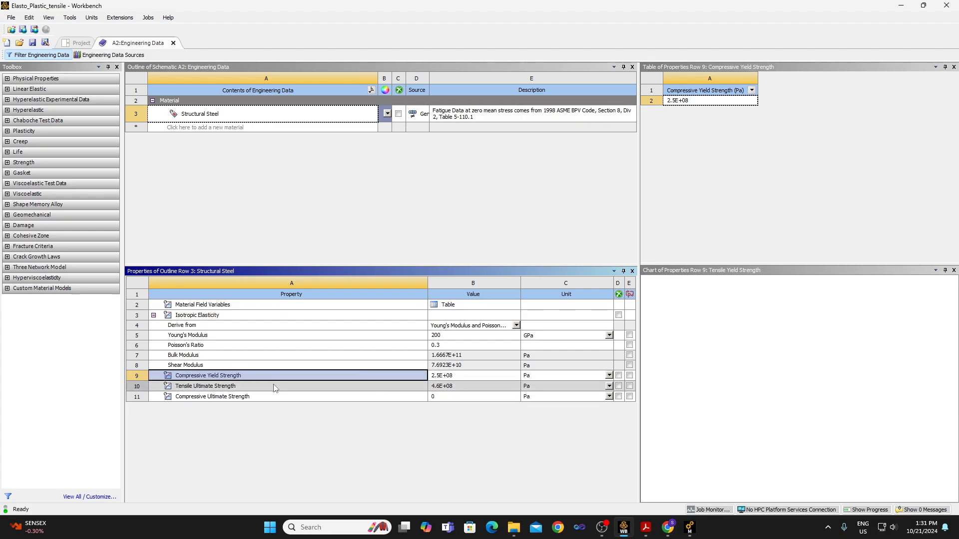
right_click(266, 380)
left_click(289, 382)
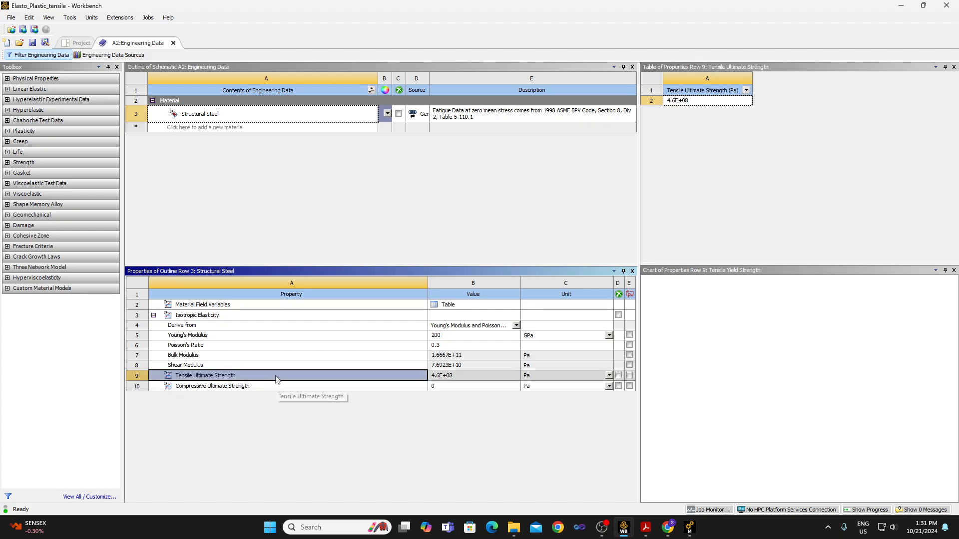
right_click(276, 378)
left_click(292, 383)
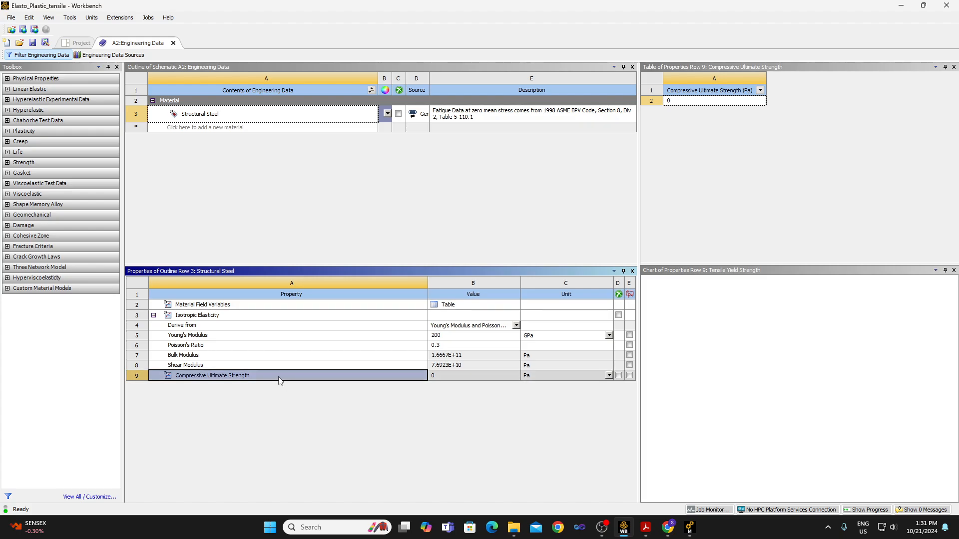
right_click(278, 381)
left_click(307, 383)
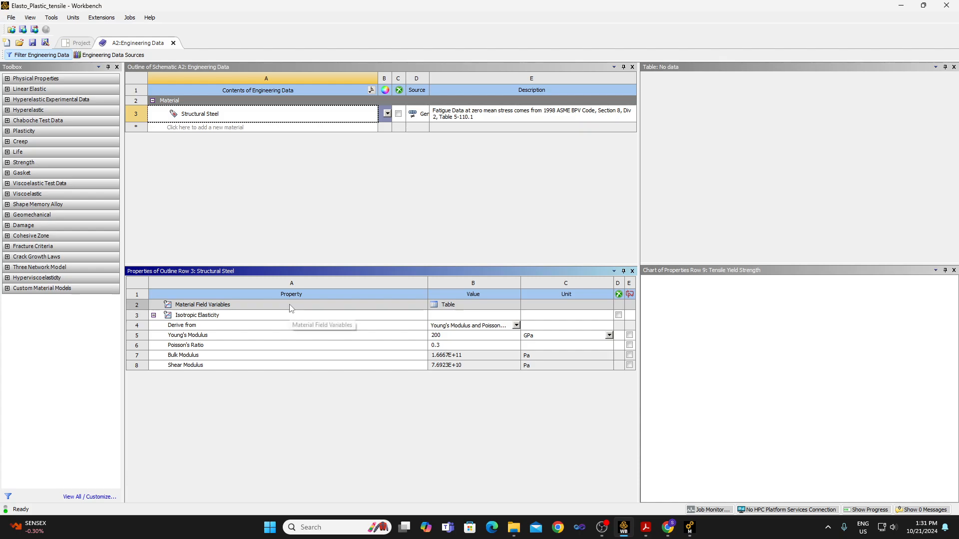
left_click(172, 42)
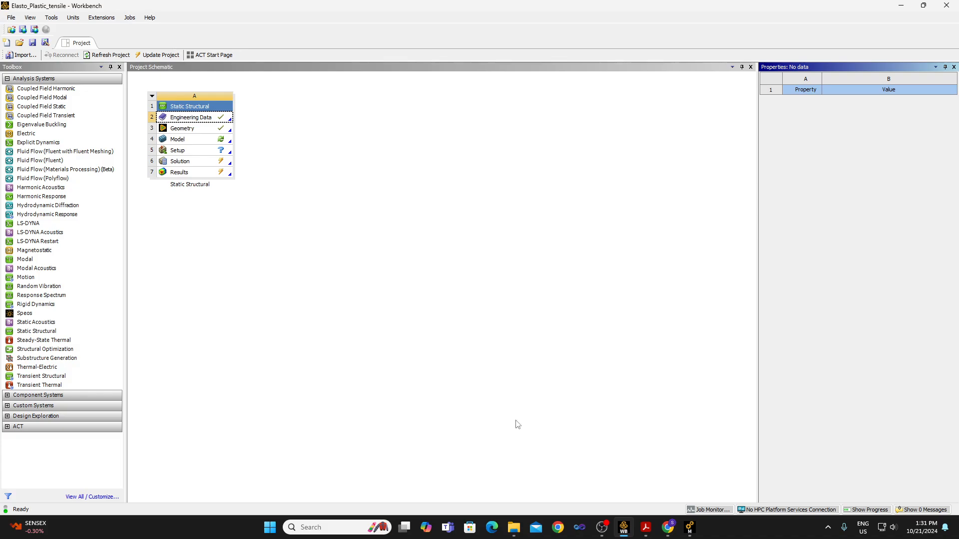
Switch to Mechanical and refresh the model's materials from the edited engineering data.
left_click(691, 528)
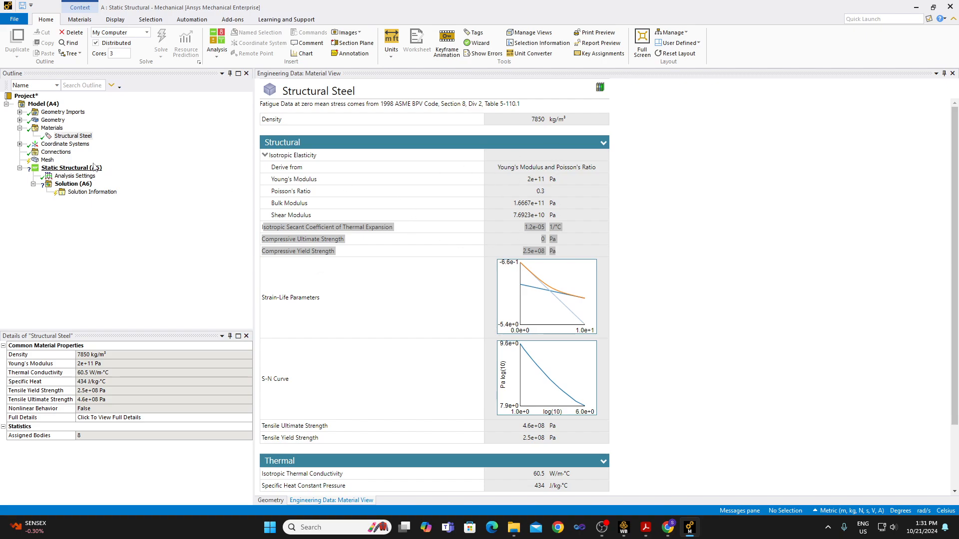
right_click(71, 136)
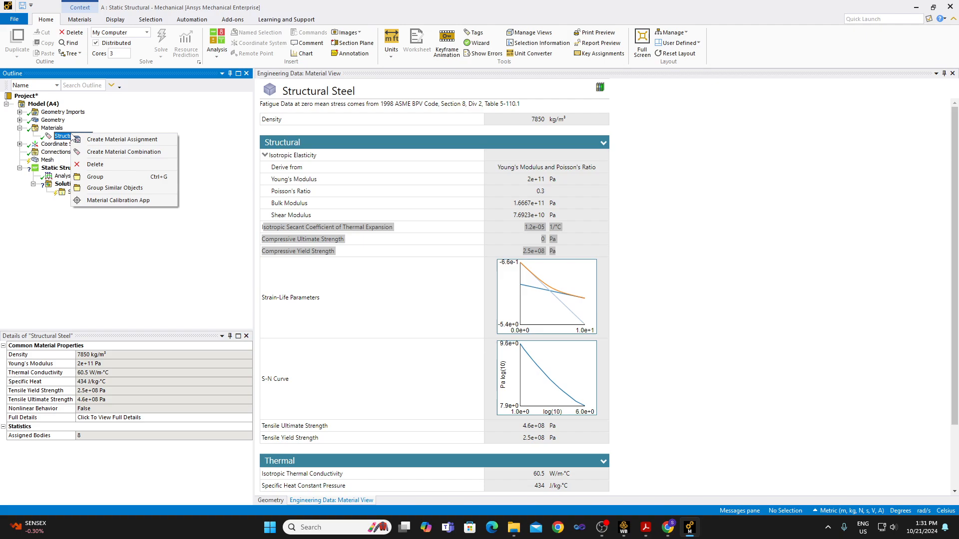
left_click(59, 130)
right_click(59, 131)
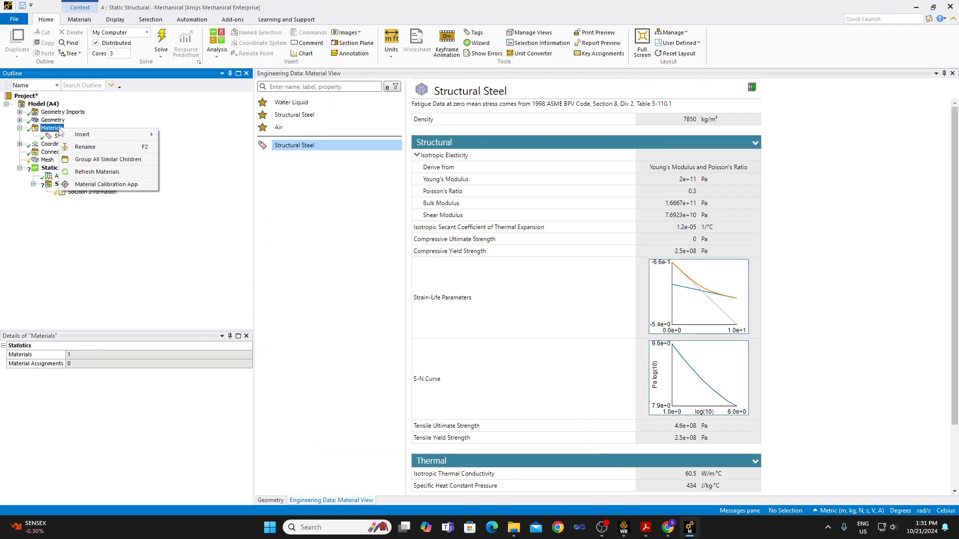
left_click(103, 176)
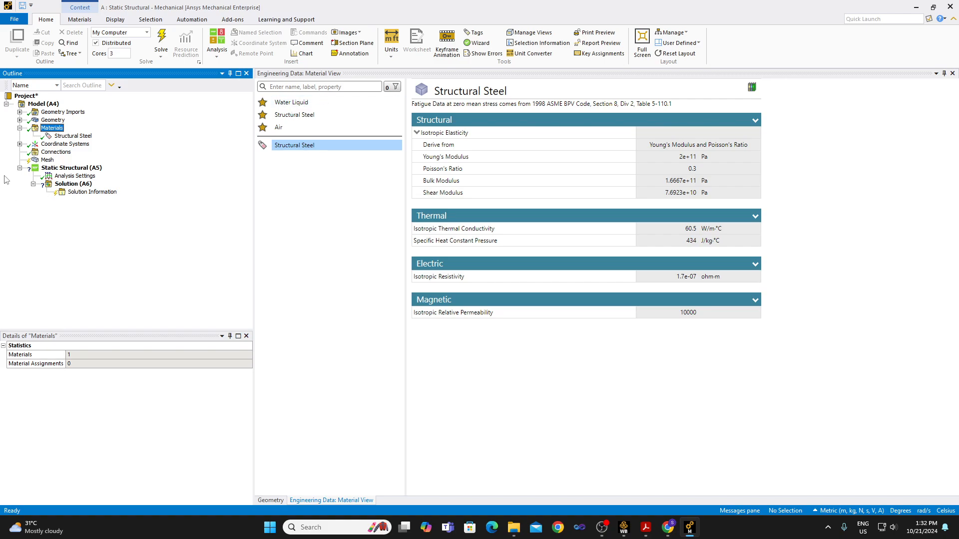
Review Structural Steel's remaining properties, the specimen geometry and the connections settings.
left_click(75, 136)
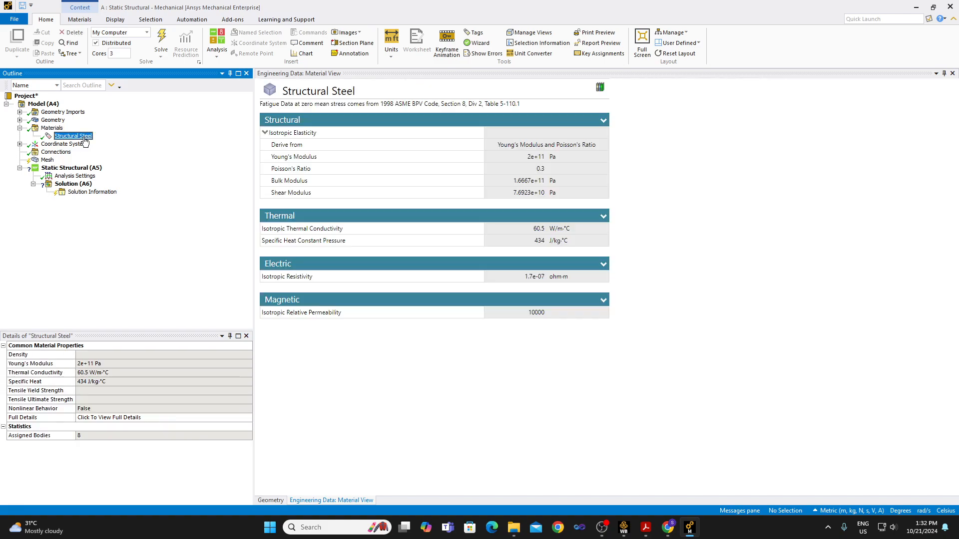
left_click(53, 120)
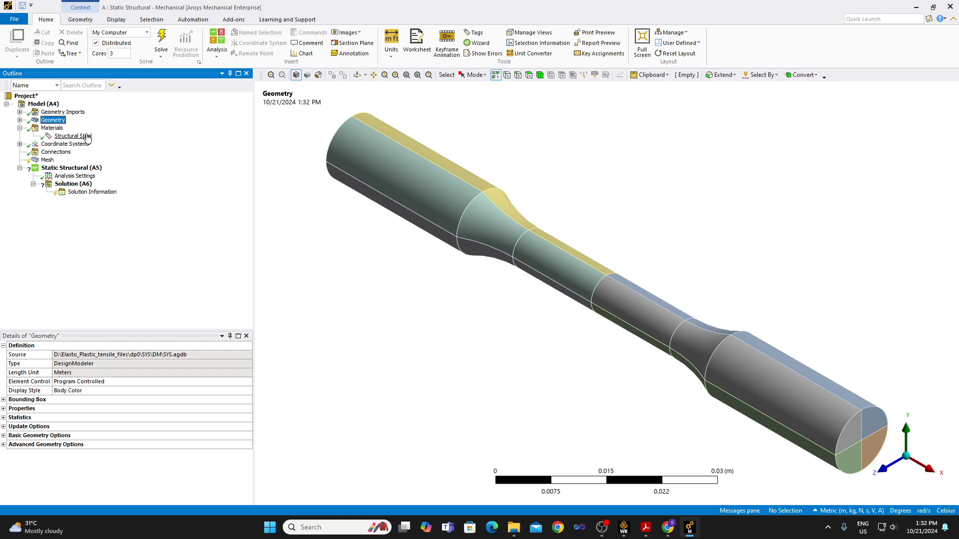
left_click(56, 152)
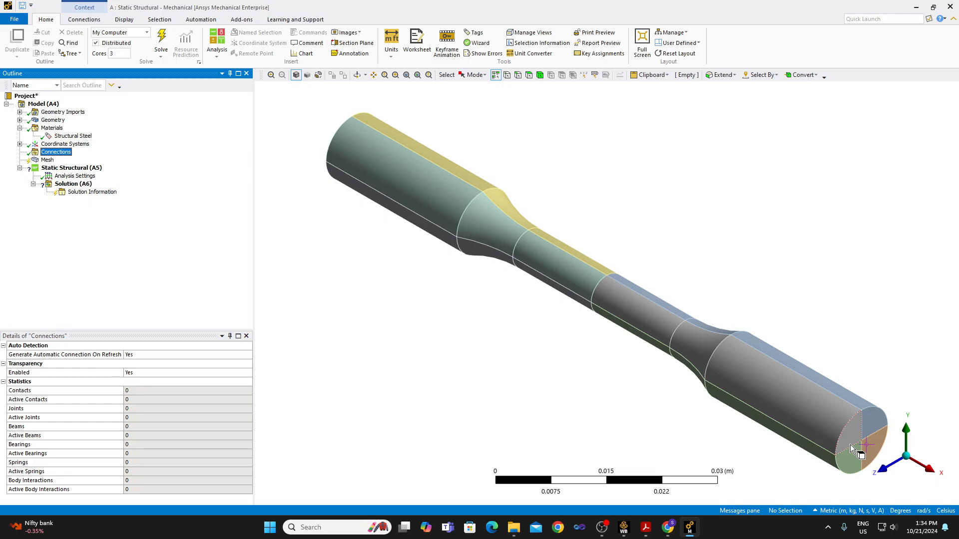
Insert a new coordinate system and set its type to Cylindrical.
left_click(20, 144)
left_click(54, 144)
right_click(55, 146)
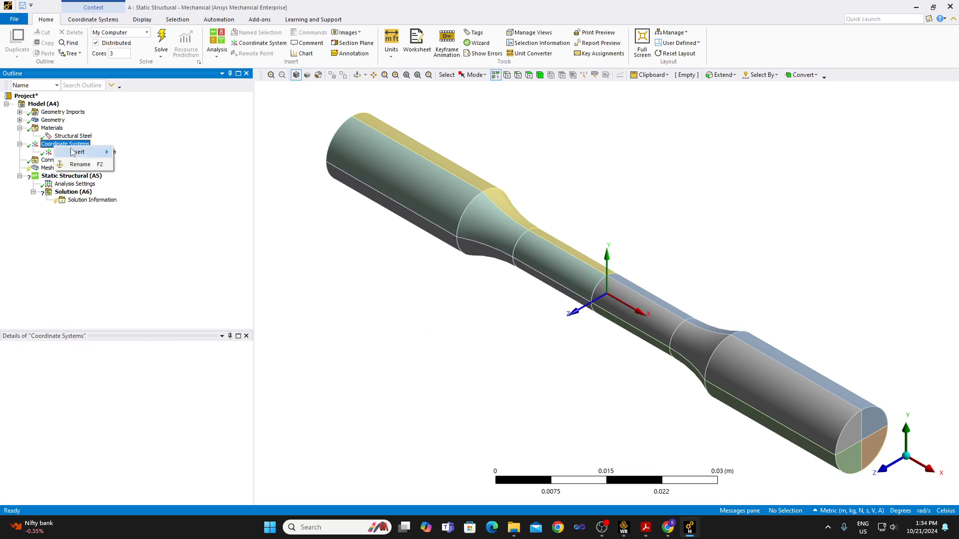
mouse_move(75, 153)
left_click(150, 153)
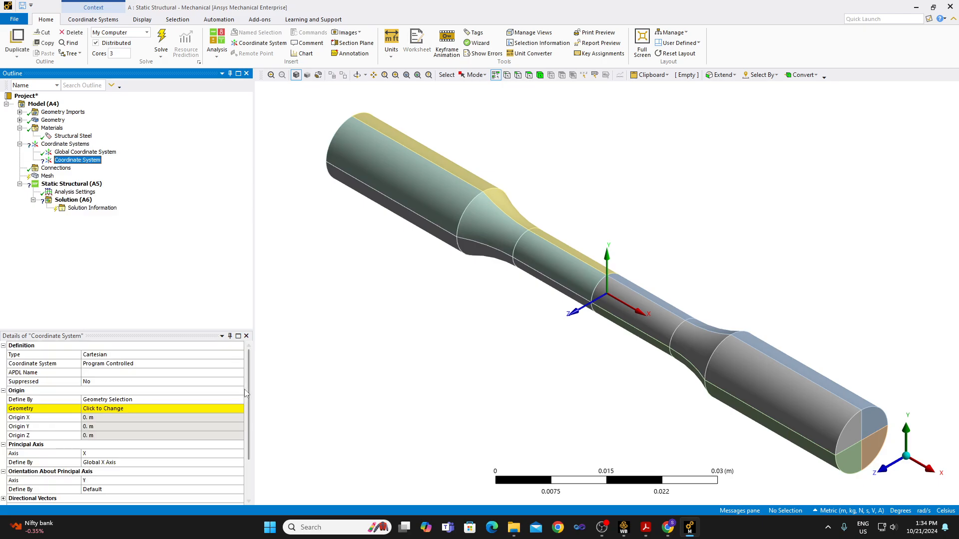
left_click(197, 357)
left_click(239, 354)
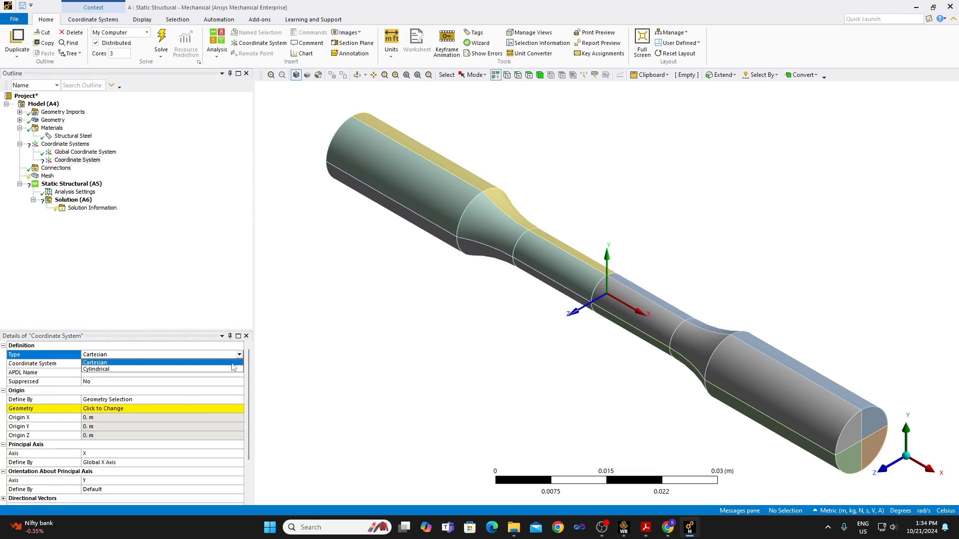
left_click(232, 371)
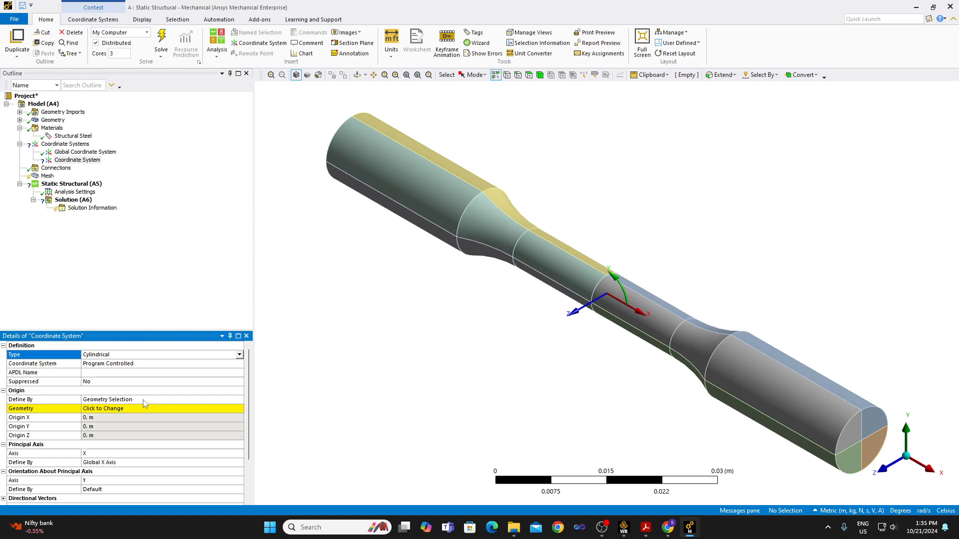
Define the cylindrical system's origin by Global Coordinates and set its principal axis to Z, keeping it defined by the Global X Axis.
left_click(144, 403)
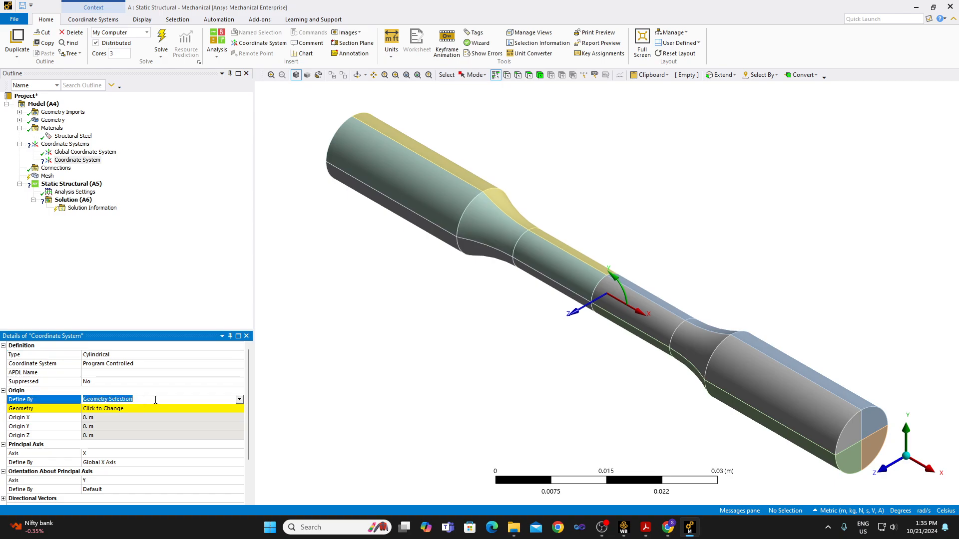
left_click(240, 400)
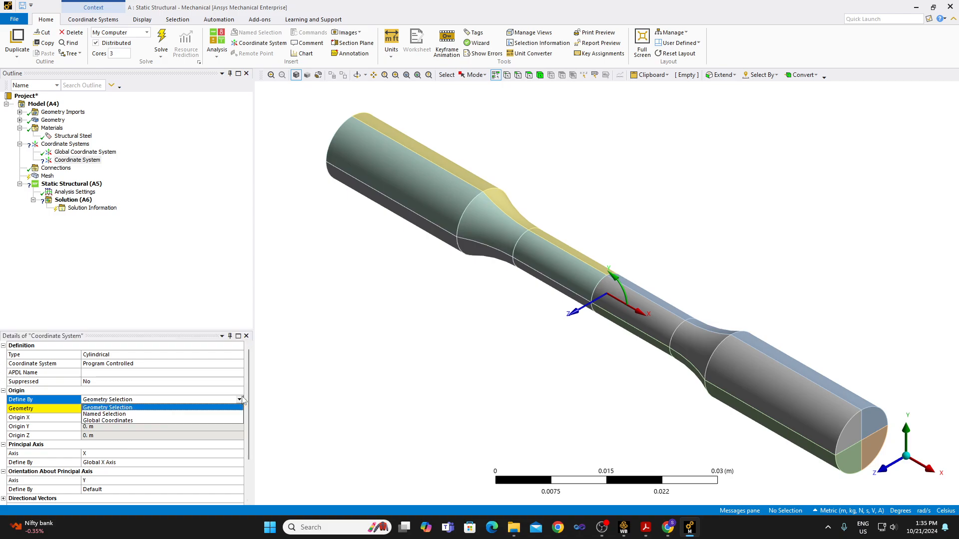
left_click(228, 420)
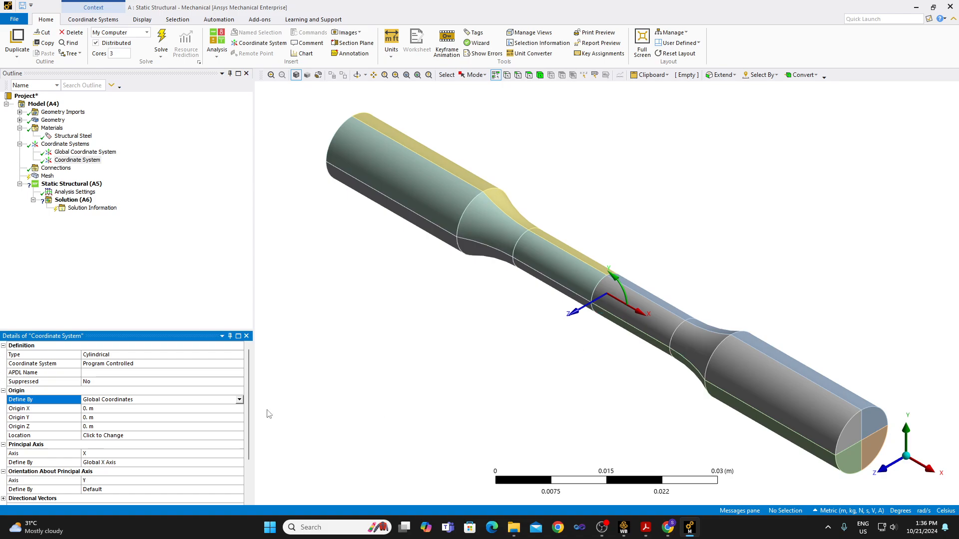
left_click(240, 455)
left_click(240, 454)
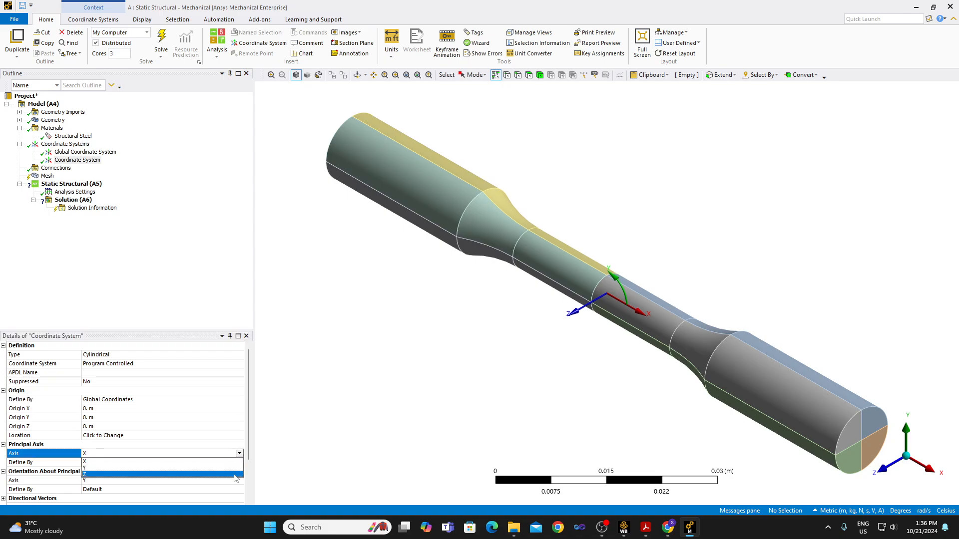
left_click(235, 475)
left_click(239, 464)
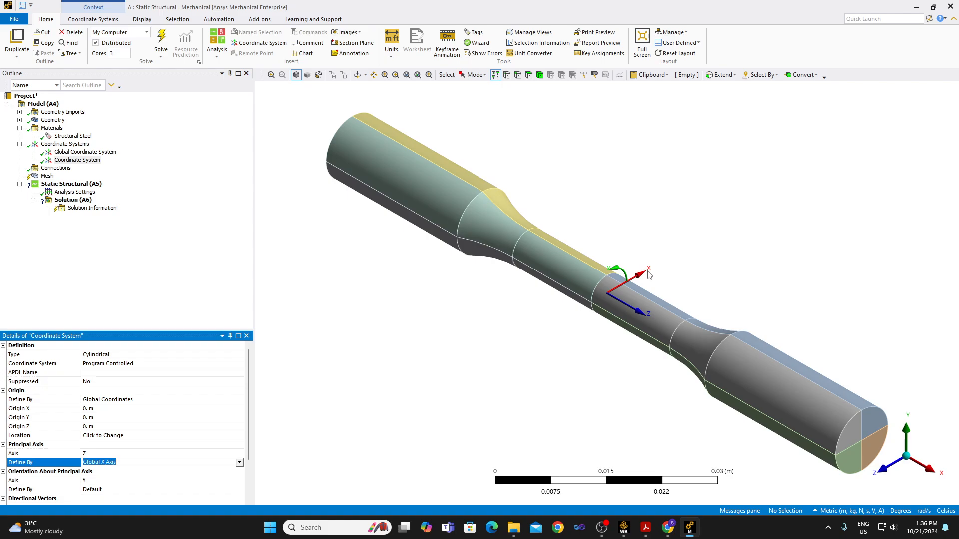
Insert a mesh method and scope it to all bodies of the specimen.
right_click(48, 175)
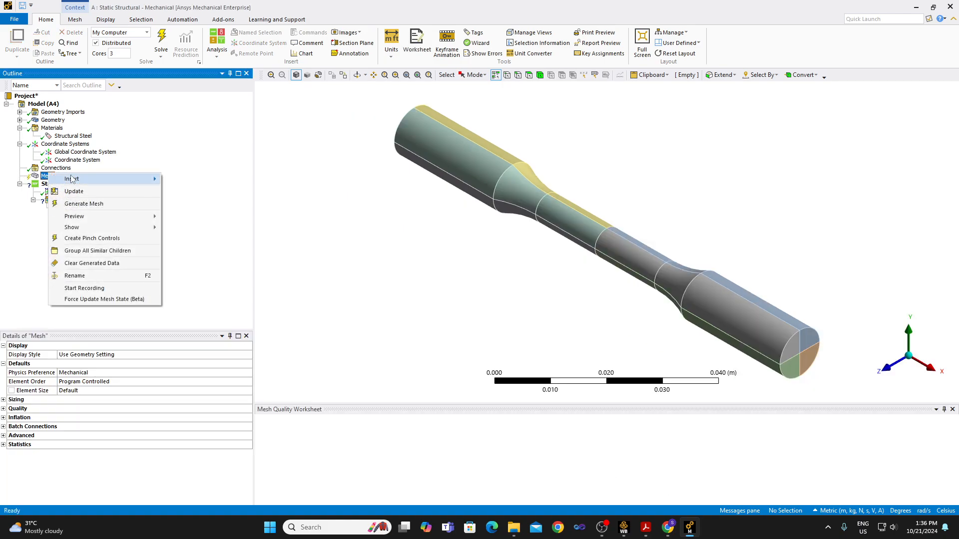
mouse_move(71, 178)
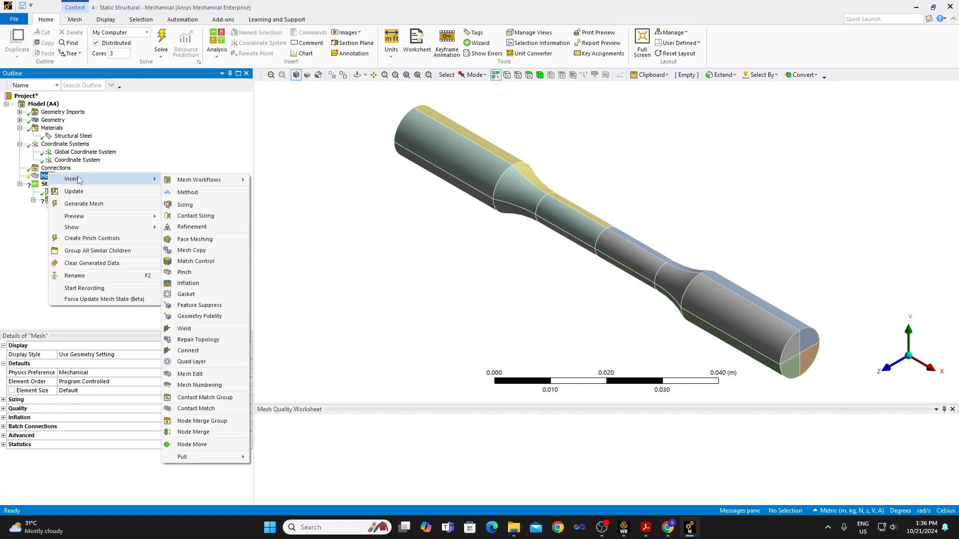
left_click(226, 193)
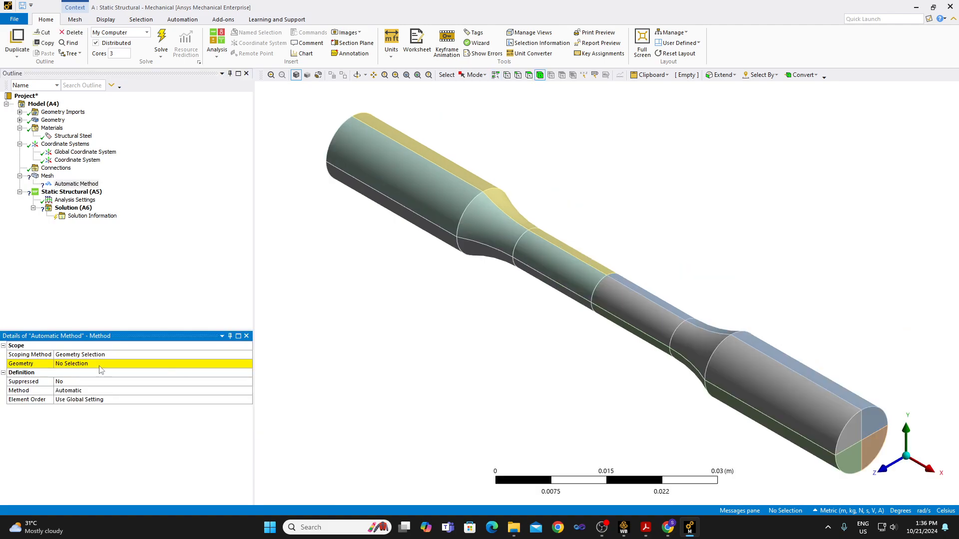
left_click(100, 366)
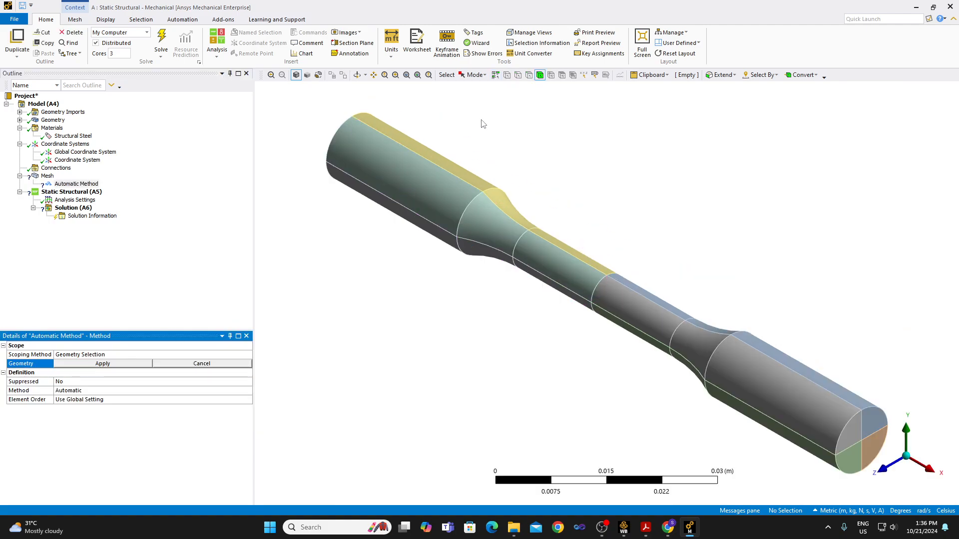
right_click(435, 273)
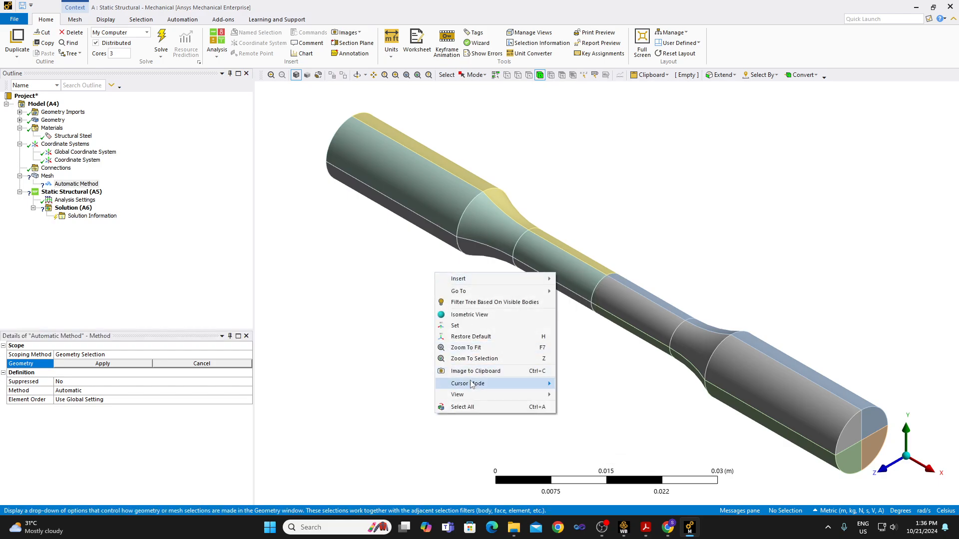
left_click(463, 407)
left_click(120, 370)
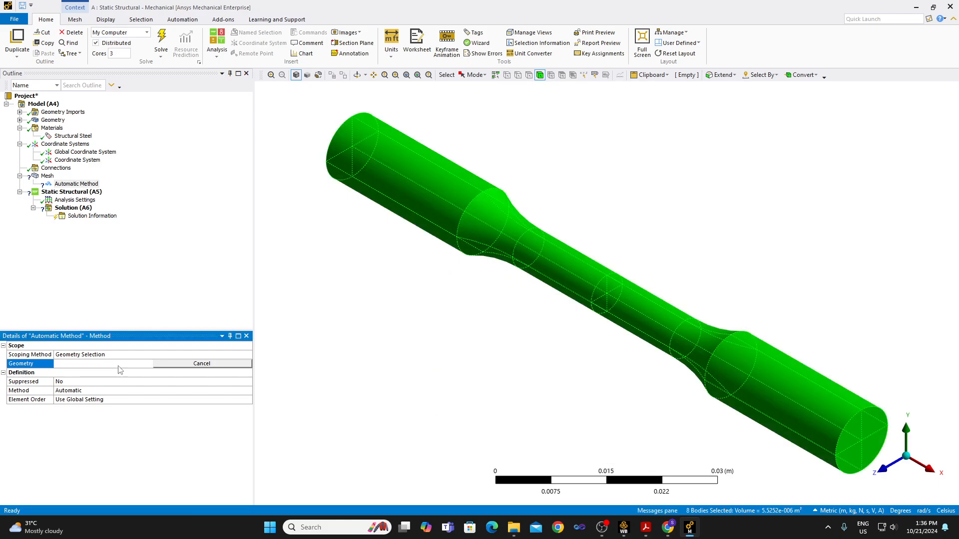
Set the mesh method to MultiZone.
left_click(109, 392)
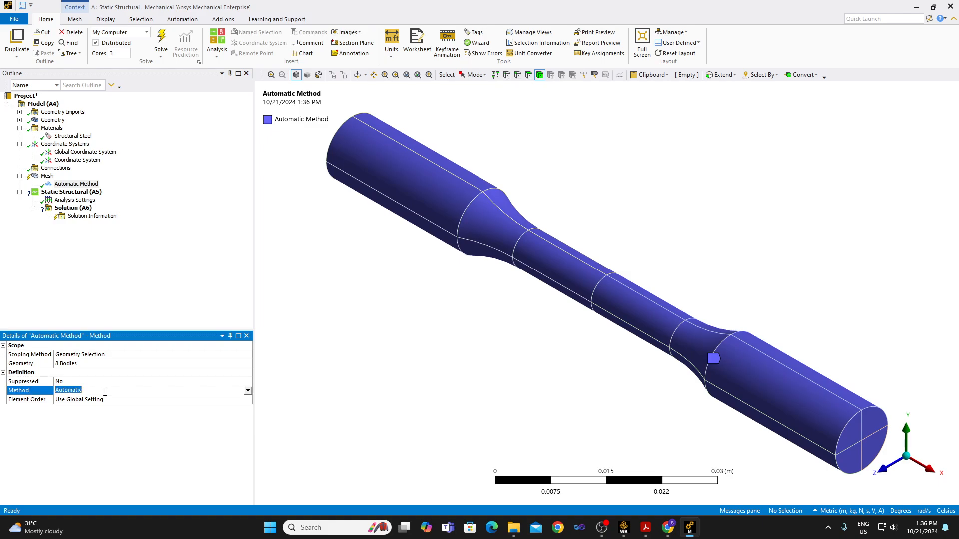
left_click(247, 391)
left_click(233, 428)
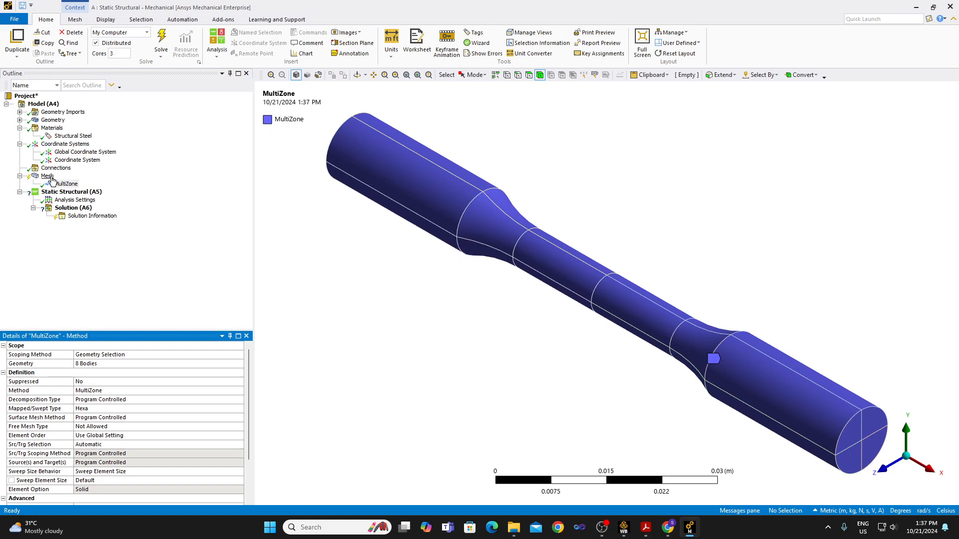
right_click(70, 183)
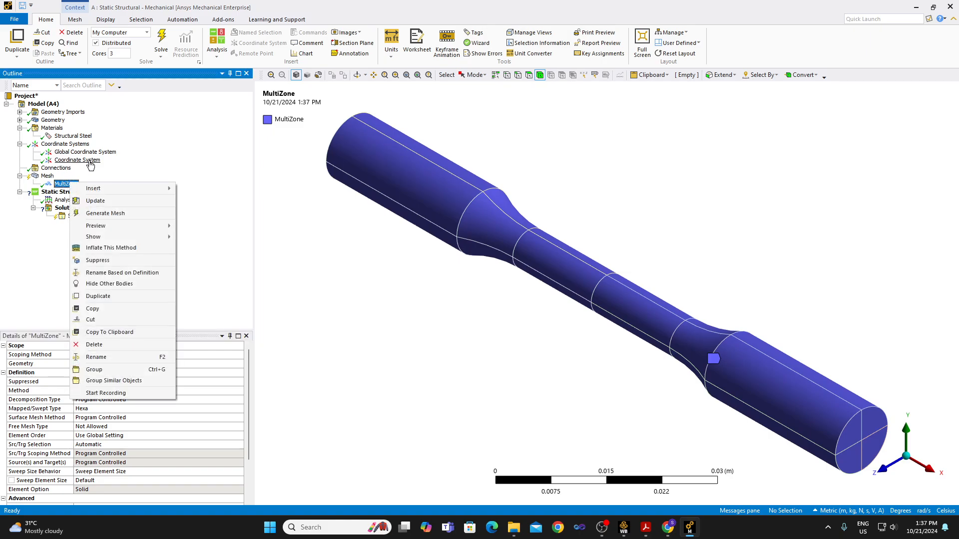
left_click(110, 174)
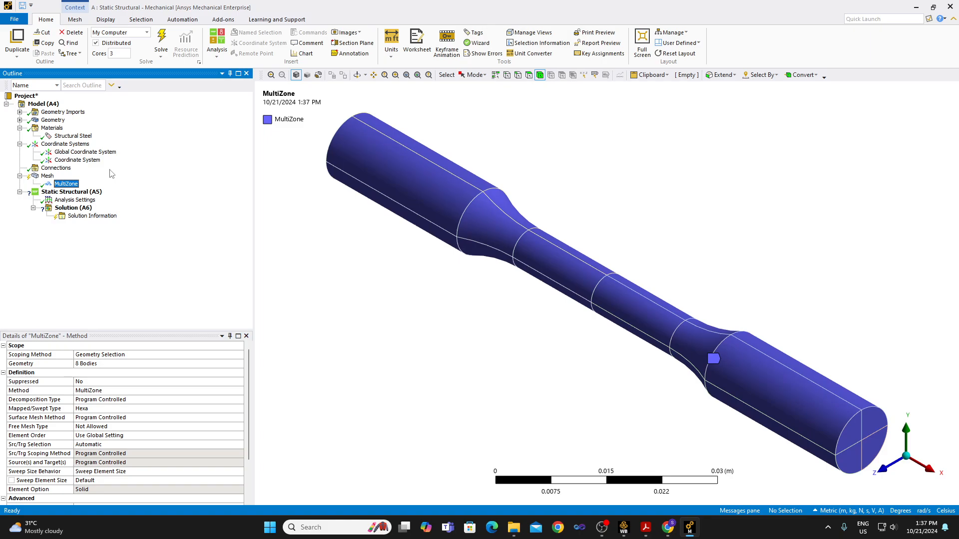
Insert a mesh sizing and scope it to all bodies of the specimen.
right_click(47, 176)
mouse_move(80, 182)
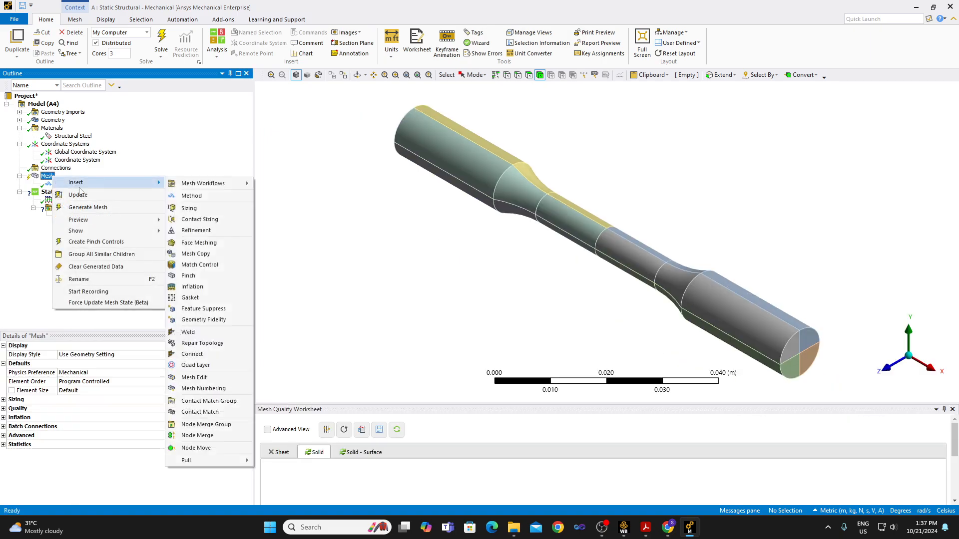
left_click(206, 207)
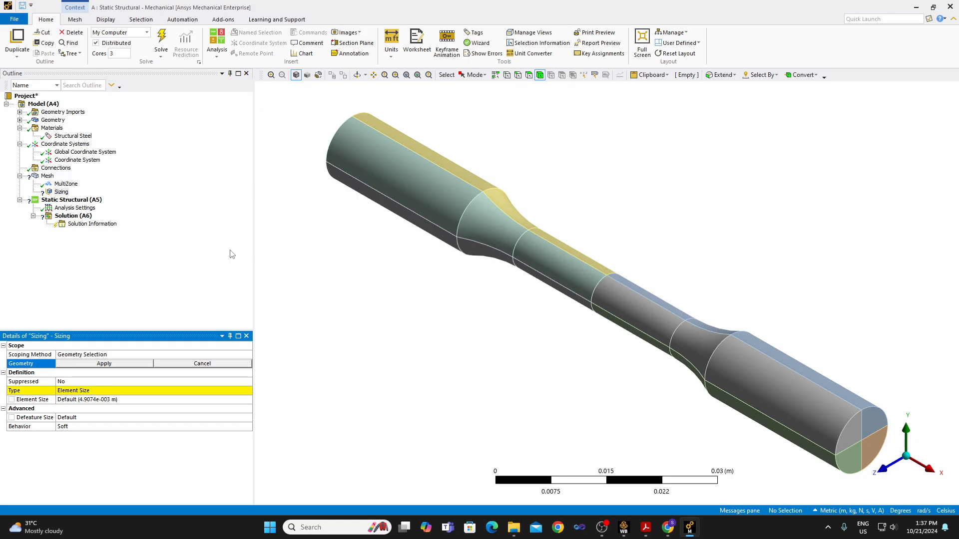
left_click(496, 175)
right_click(460, 306)
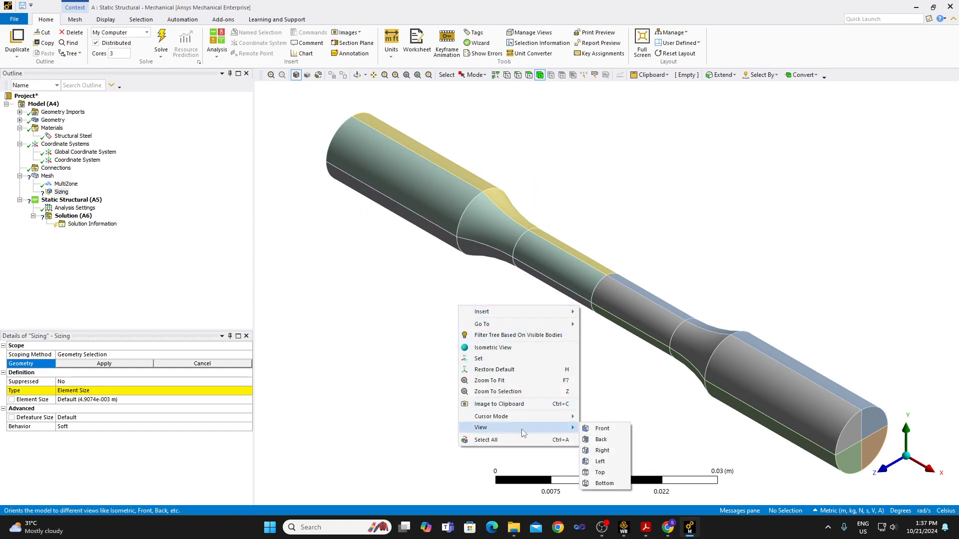
left_click(500, 440)
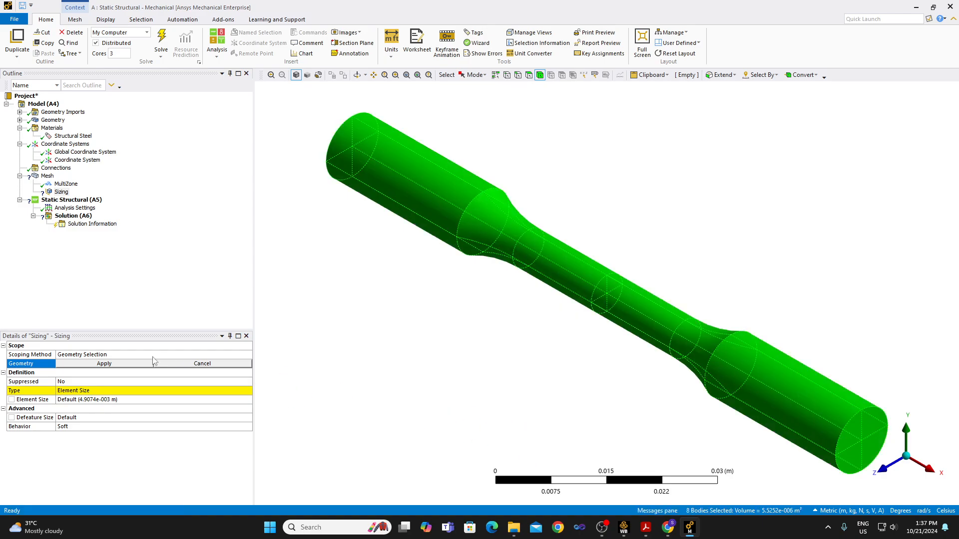
left_click(123, 365)
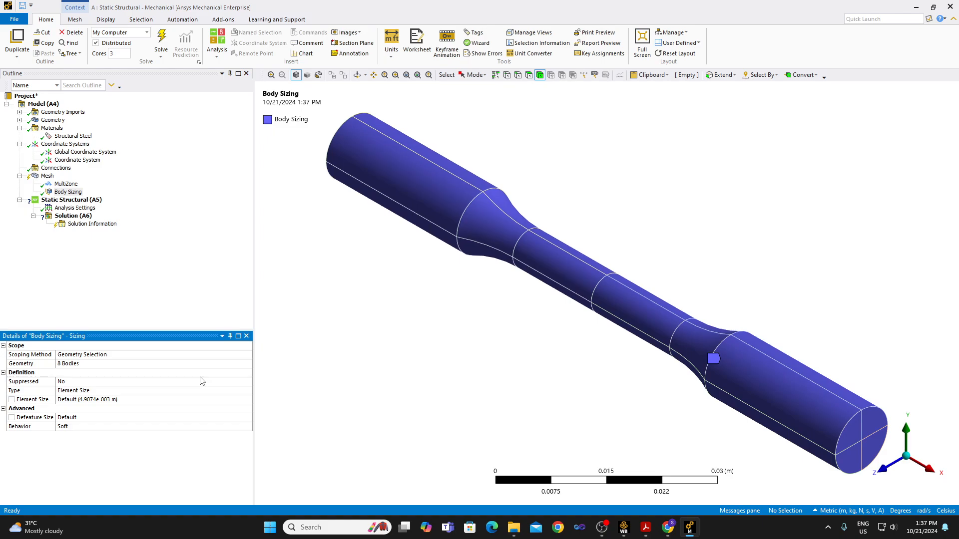
Switch the unit system to Metric (mm, t, N, s, mV, mA) and set the body sizing's element size to 1 mm.
left_click(85, 400)
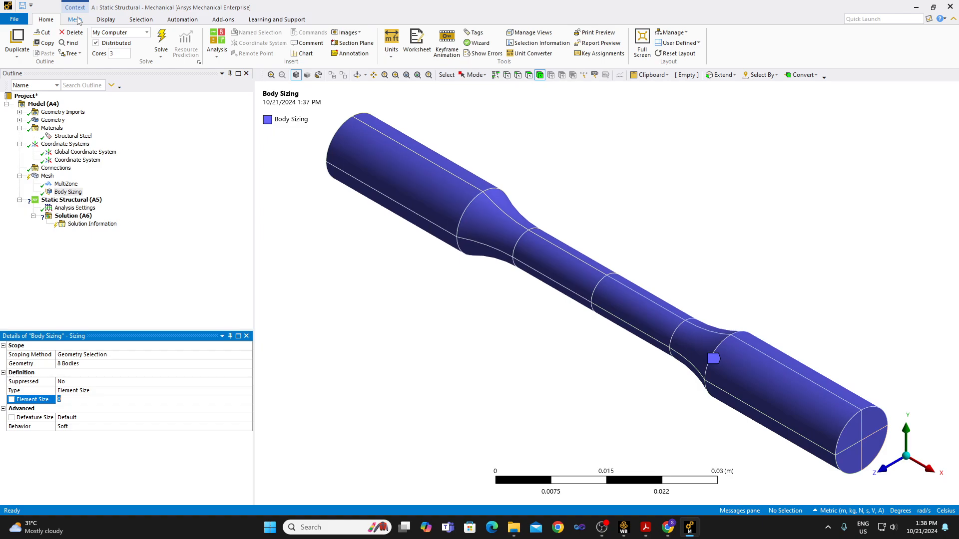
left_click(392, 54)
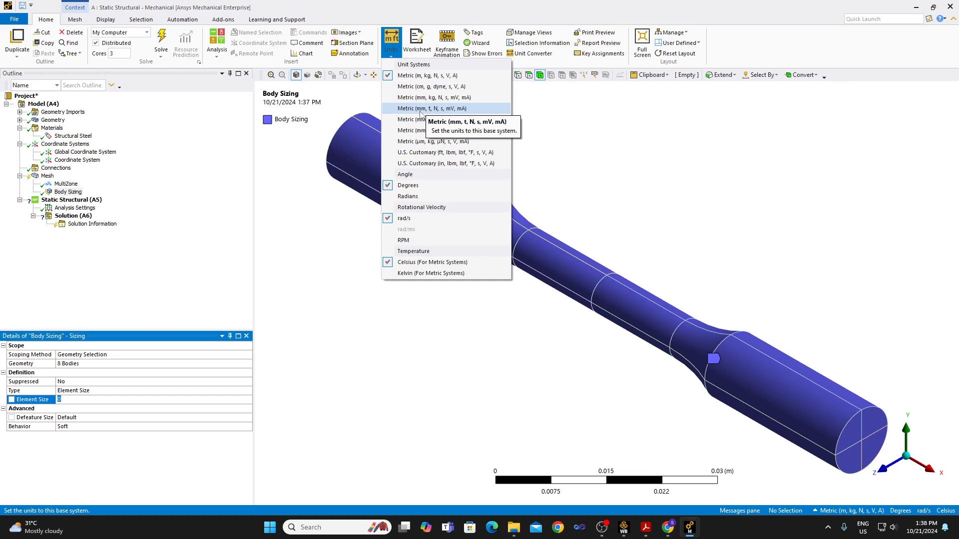
left_click(422, 108)
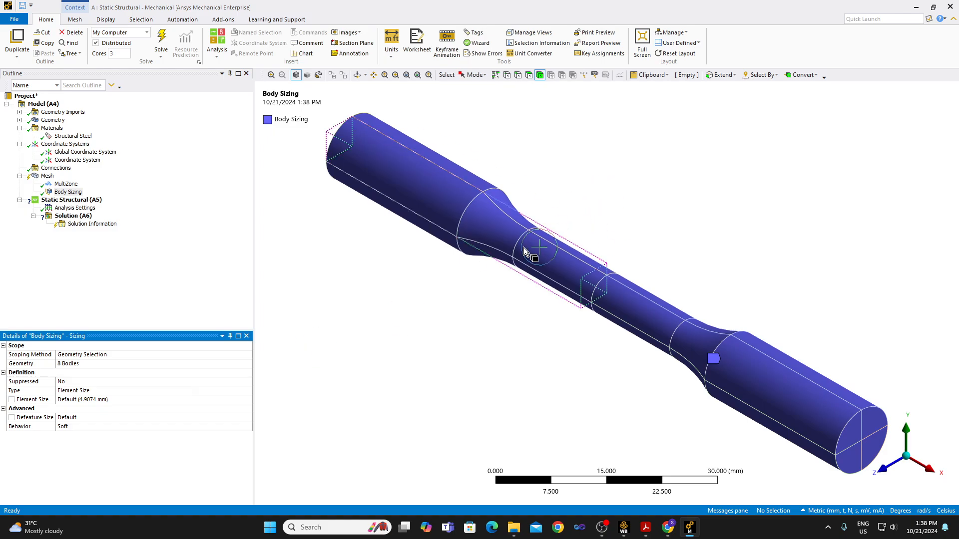
left_click(114, 396)
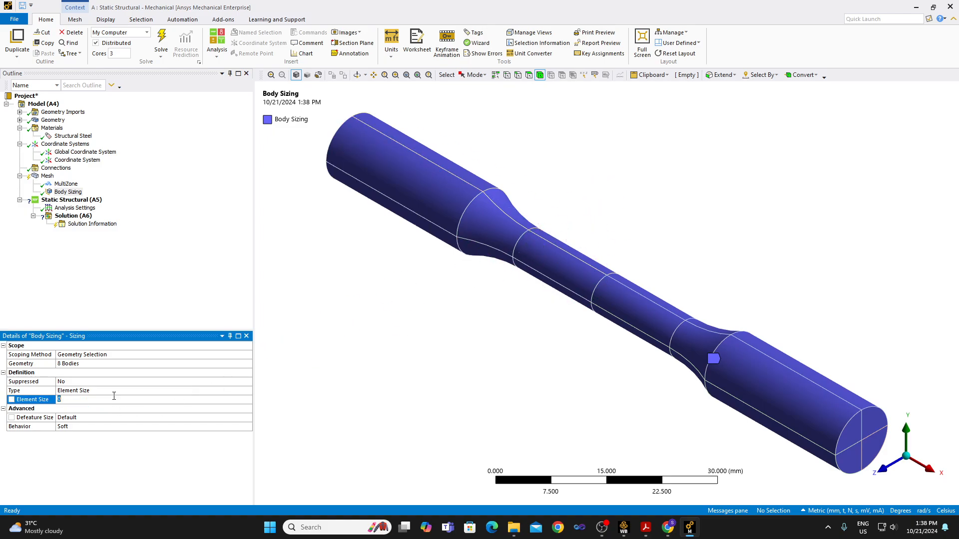
type("1")
key("Return")
Set the global mesh element order to Linear.
left_click(47, 176)
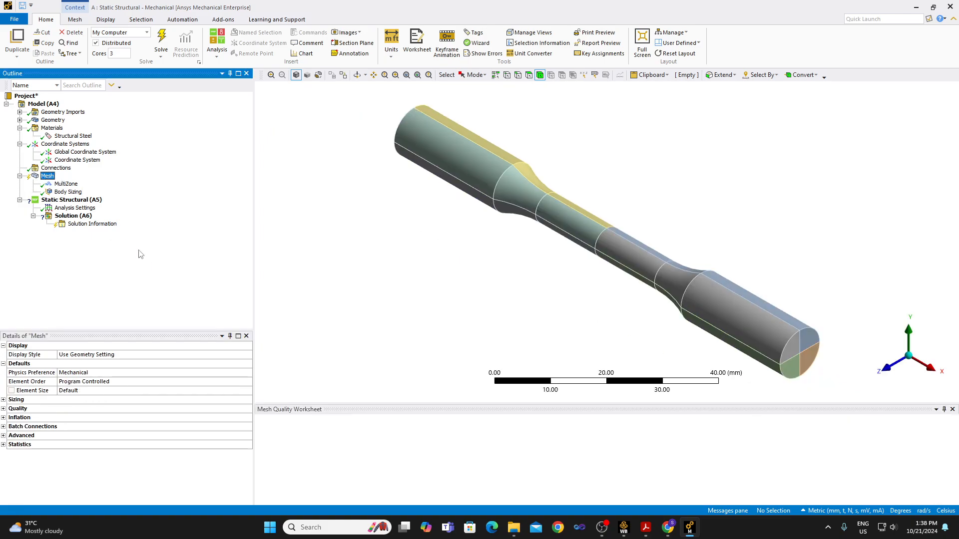
left_click(129, 373)
left_click(223, 382)
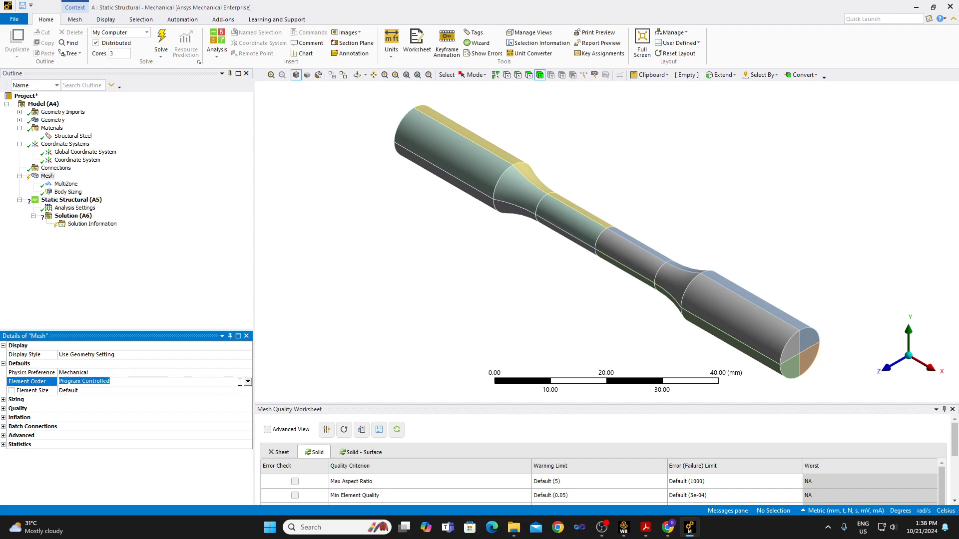
left_click(224, 383)
left_click(223, 398)
Isolate one quarter-section body of the specimen, examine its shape and sector end face, and restore all bodies in isometric view.
right_click(52, 177)
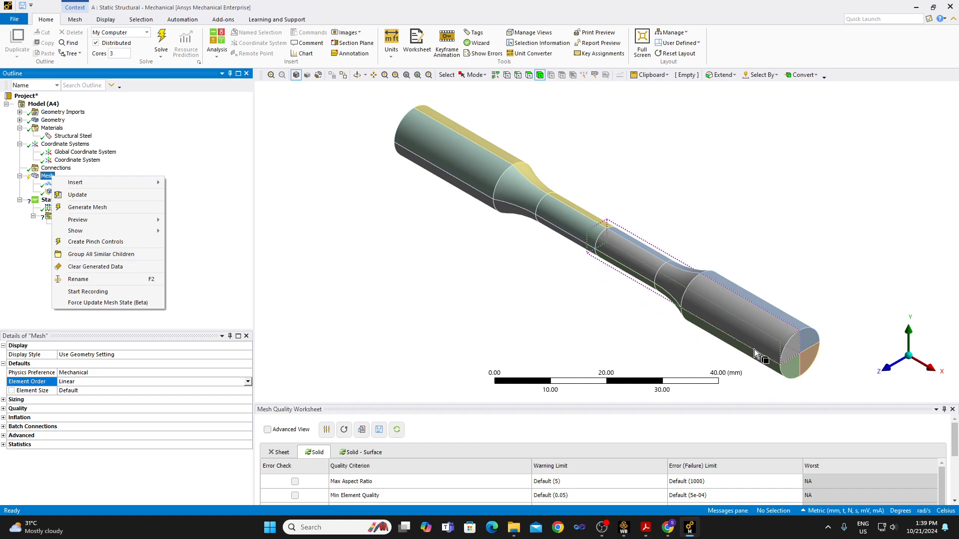
left_click(720, 314)
left_click(720, 313)
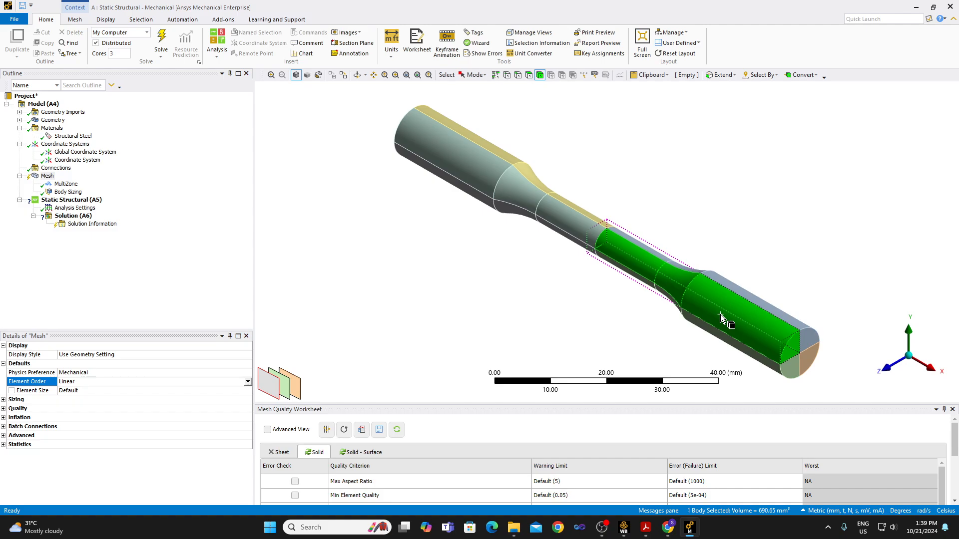
right_click(720, 313)
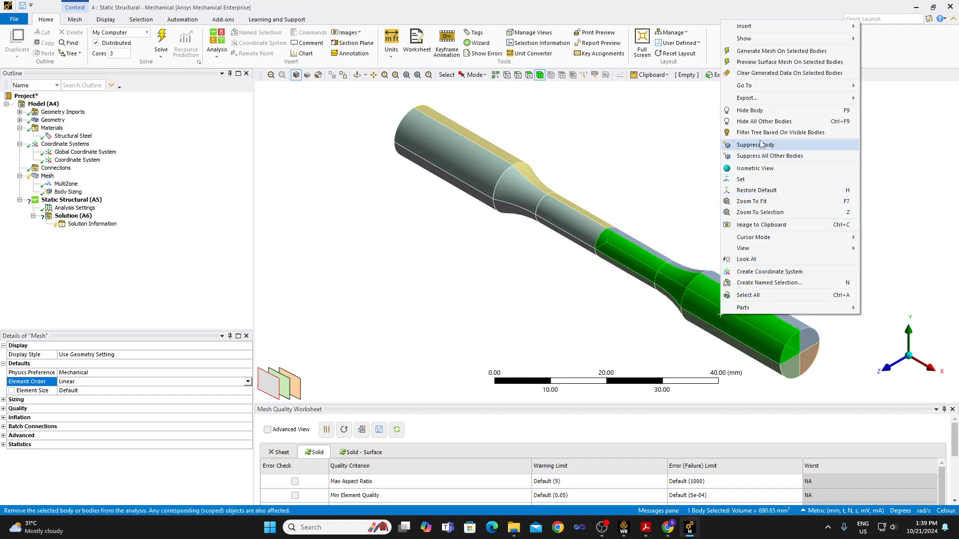
left_click(764, 122)
left_click(800, 241)
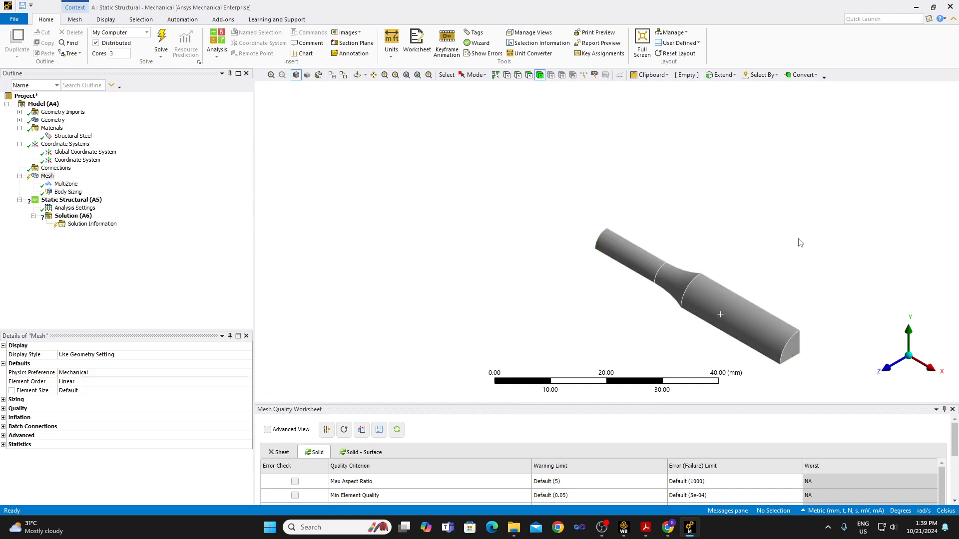
left_click(357, 74)
left_click_drag(749, 263, 580, 160)
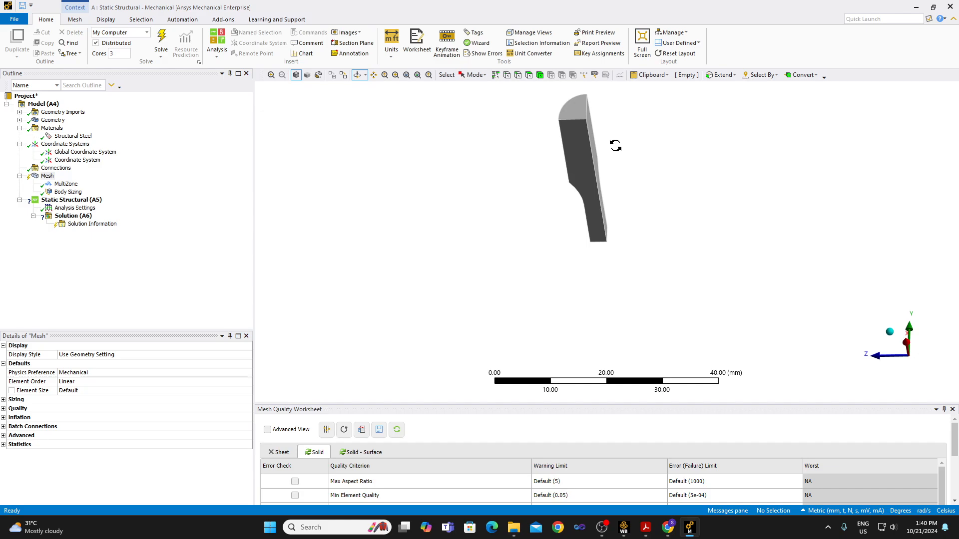
left_click_drag(616, 146, 628, 169)
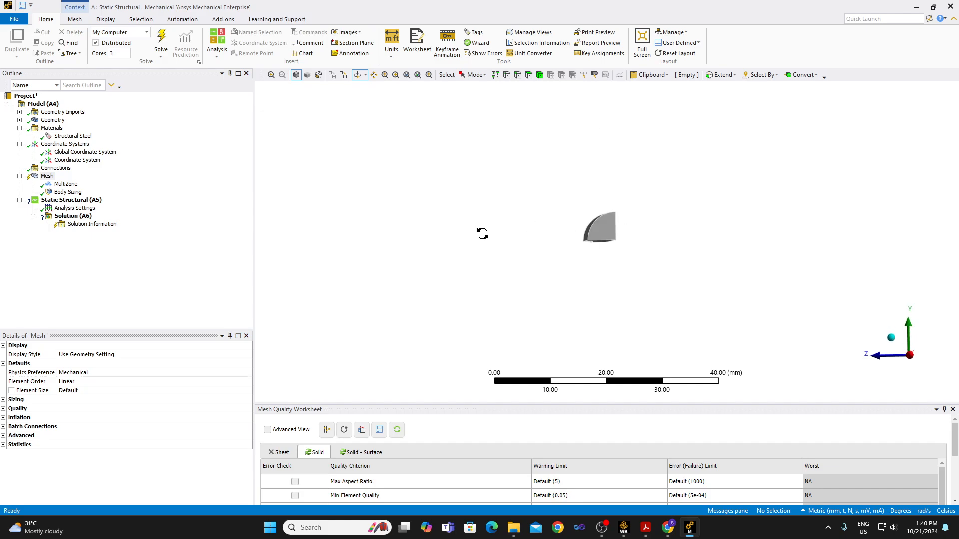
right_click(523, 246)
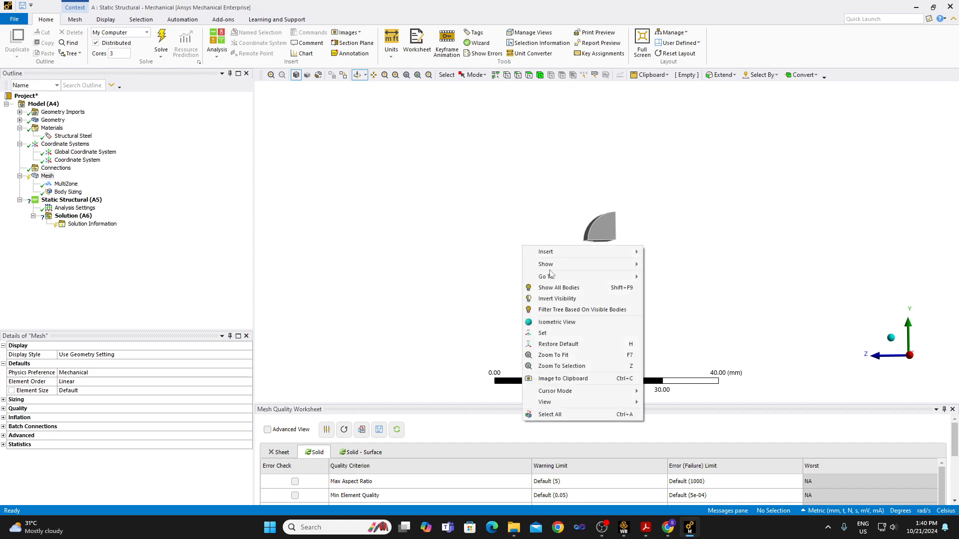
left_click(585, 288)
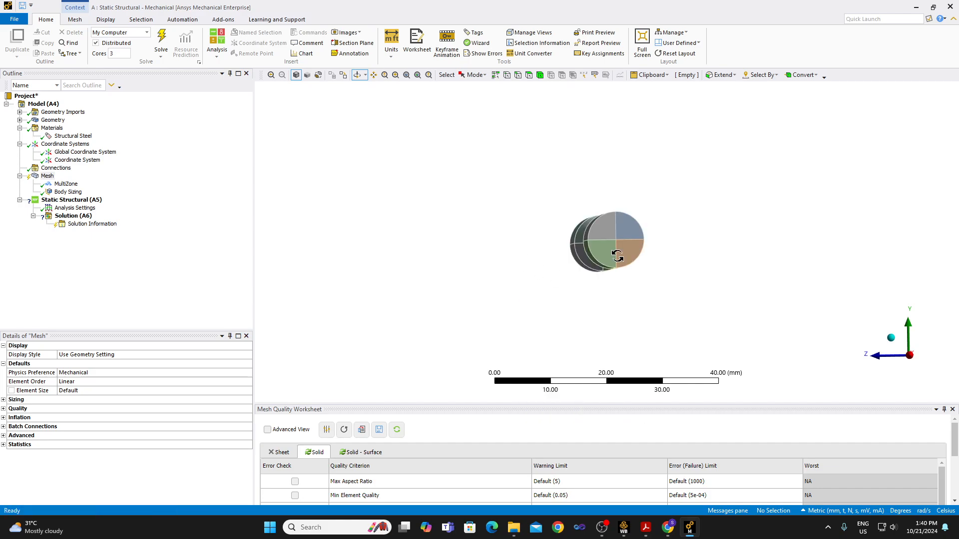
left_click(890, 337)
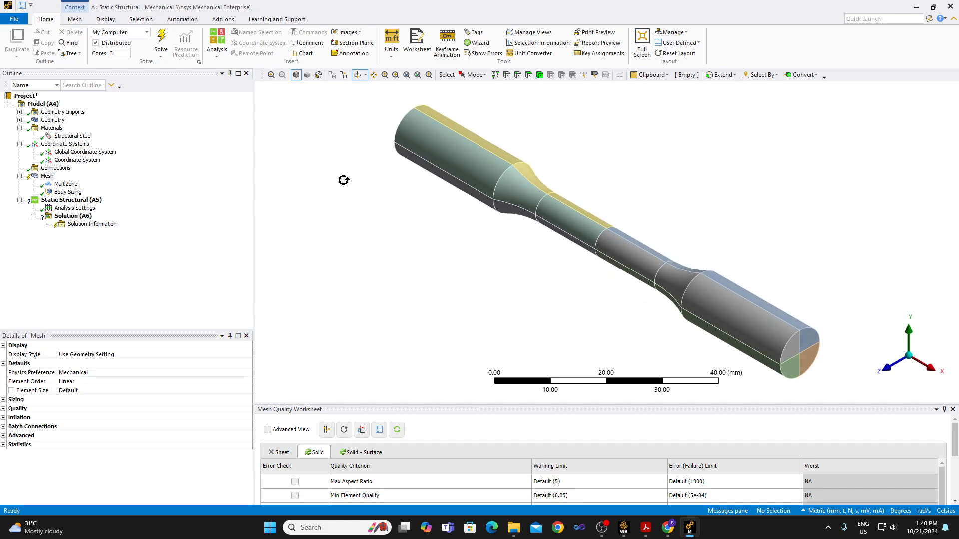
Generate the mesh and check the element pattern on the specimen's circular end face.
right_click(51, 178)
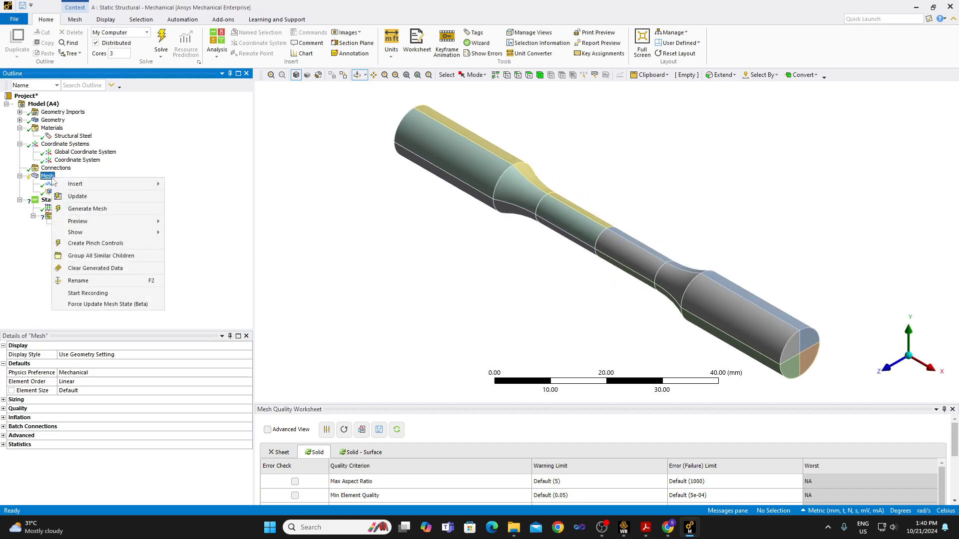
left_click(88, 209)
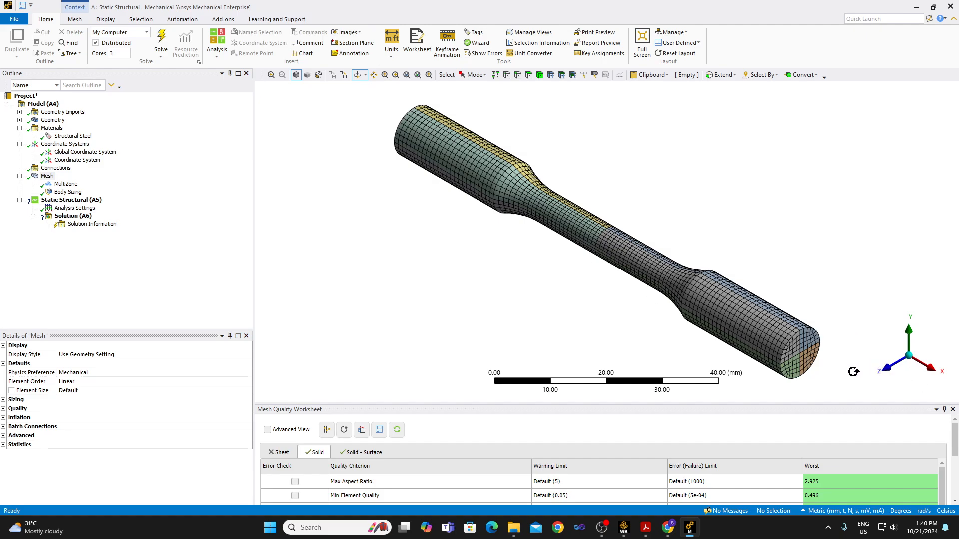
left_click(929, 375)
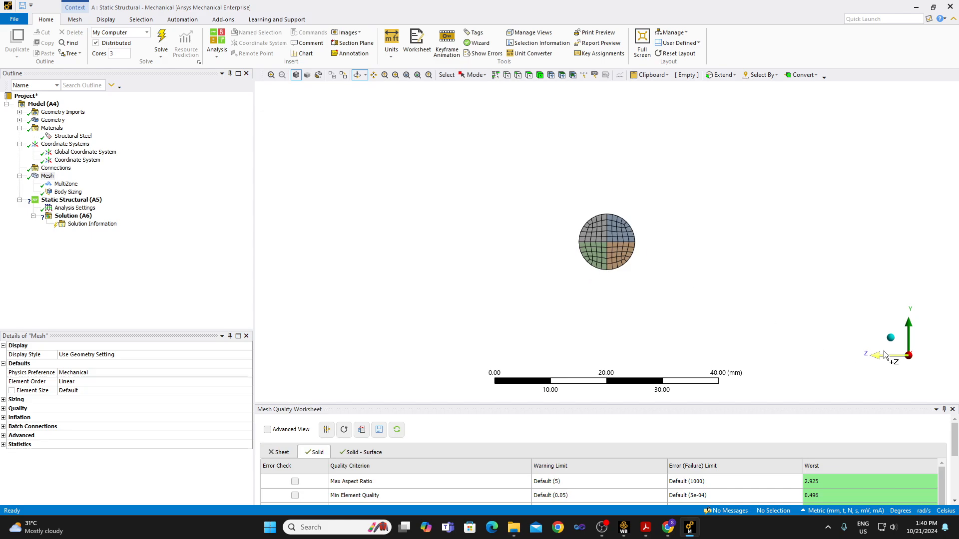
left_click(896, 342)
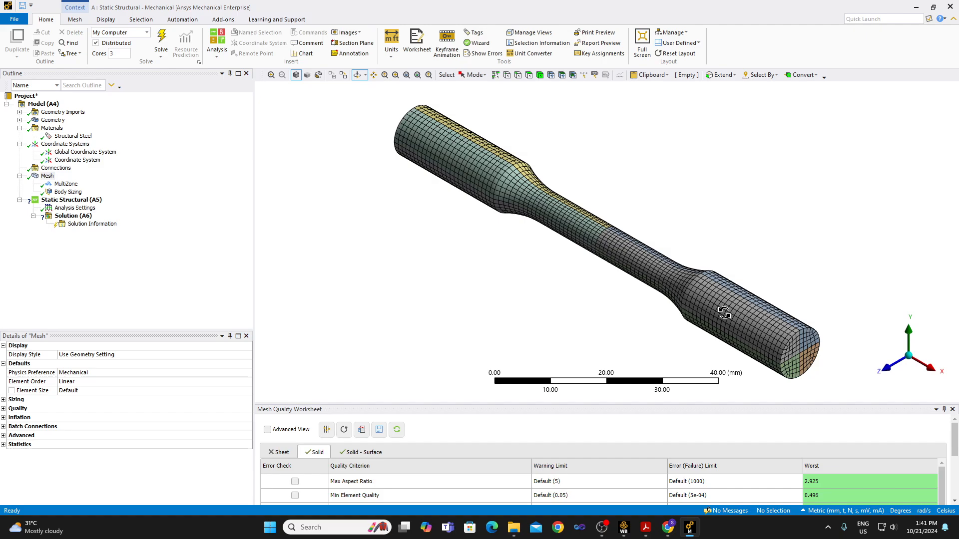
Examine the MultiZone method's definition and advanced settings, including the Sweep Size Behavior options, and return to the mesh.
left_click(66, 185)
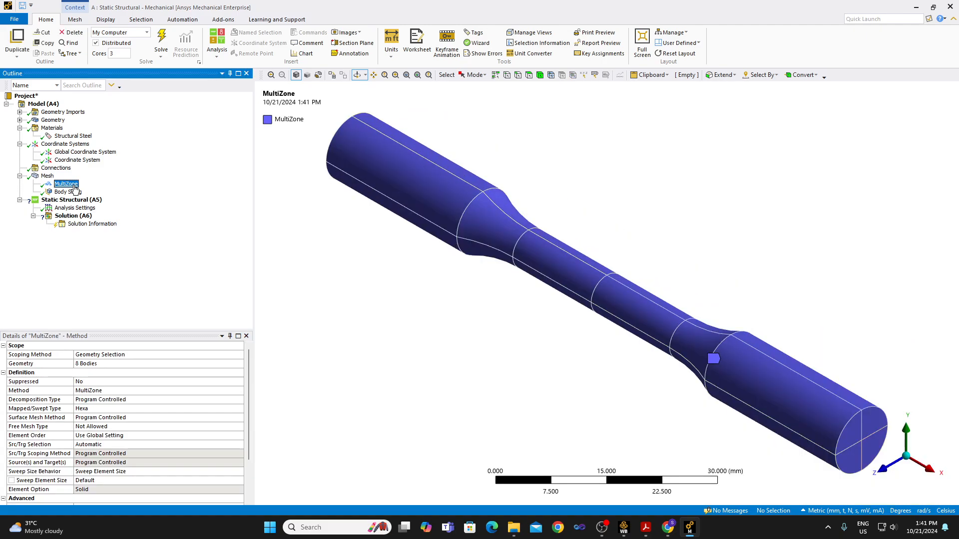
left_click(252, 382)
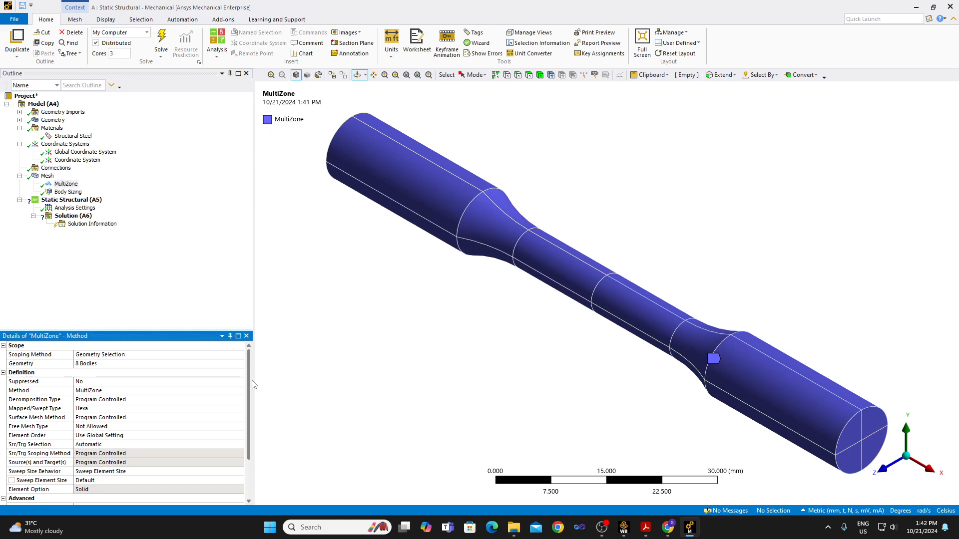
scroll(249, 400, "down", 2)
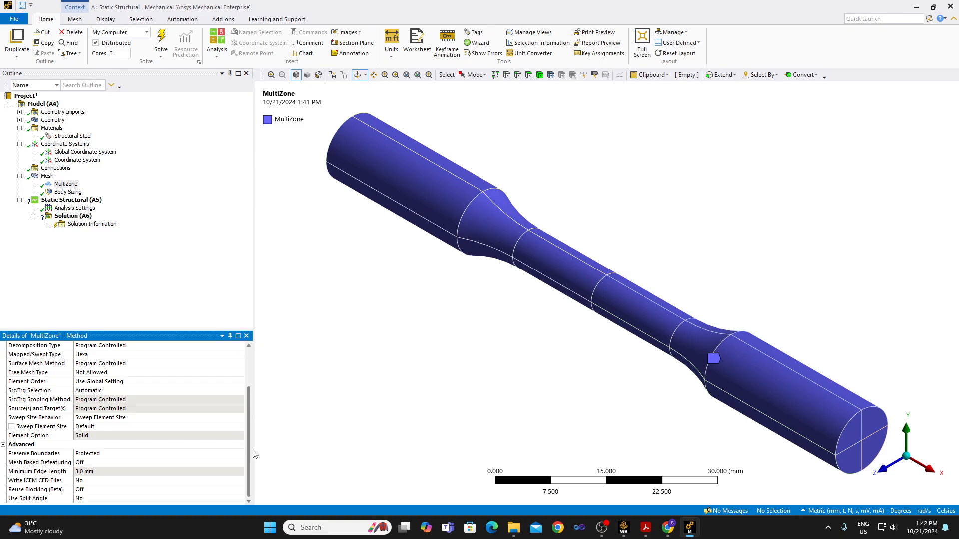
scroll(258, 428, "up", 1)
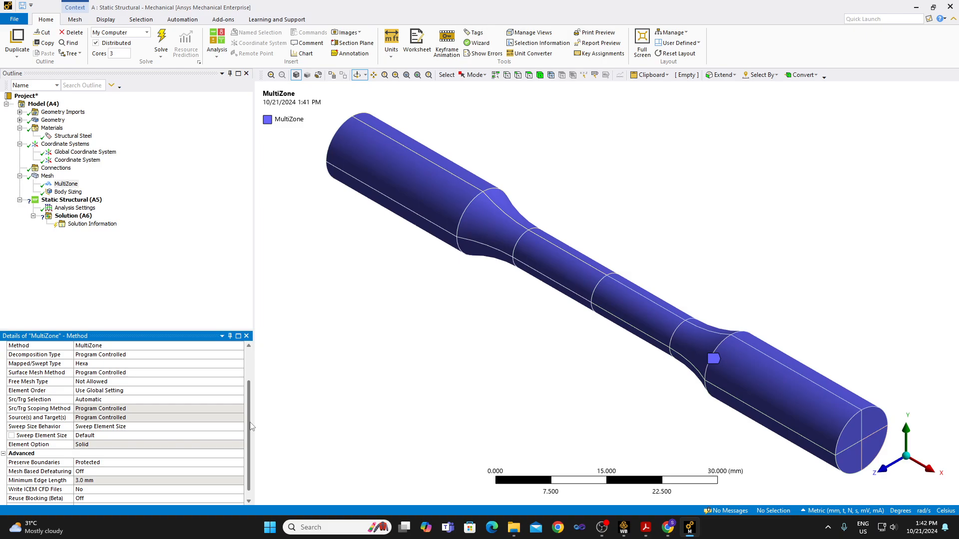
left_click(239, 428)
left_click(239, 427)
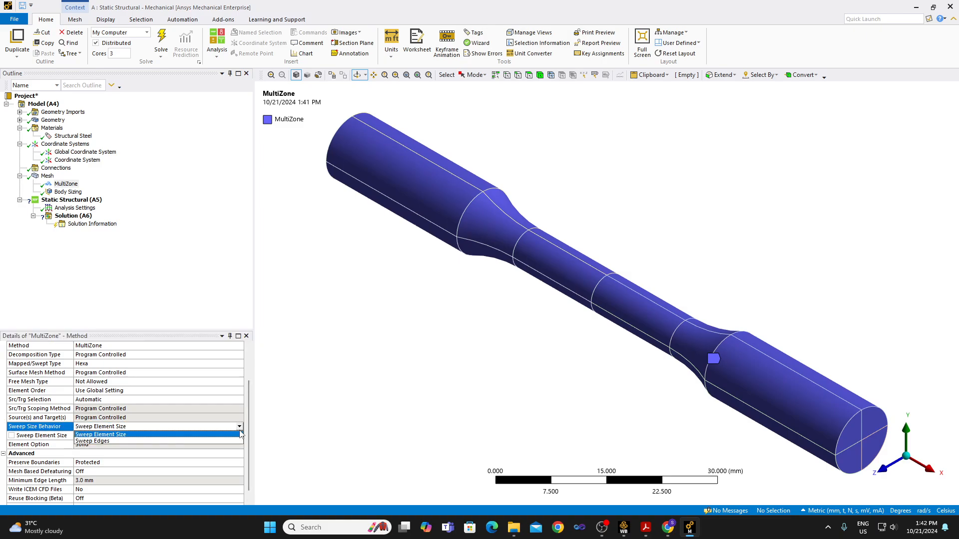
left_click(222, 273)
left_click(249, 396)
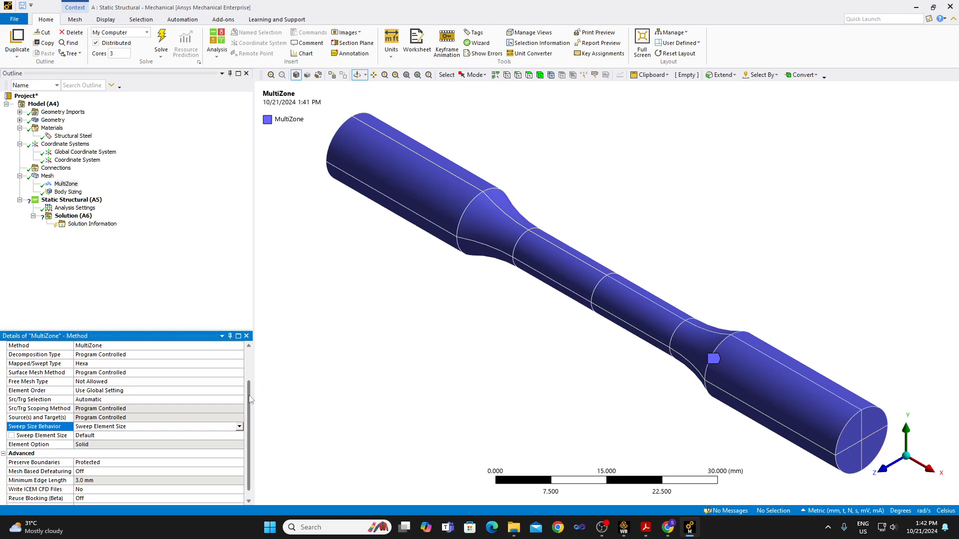
scroll(251, 399, "down", 1)
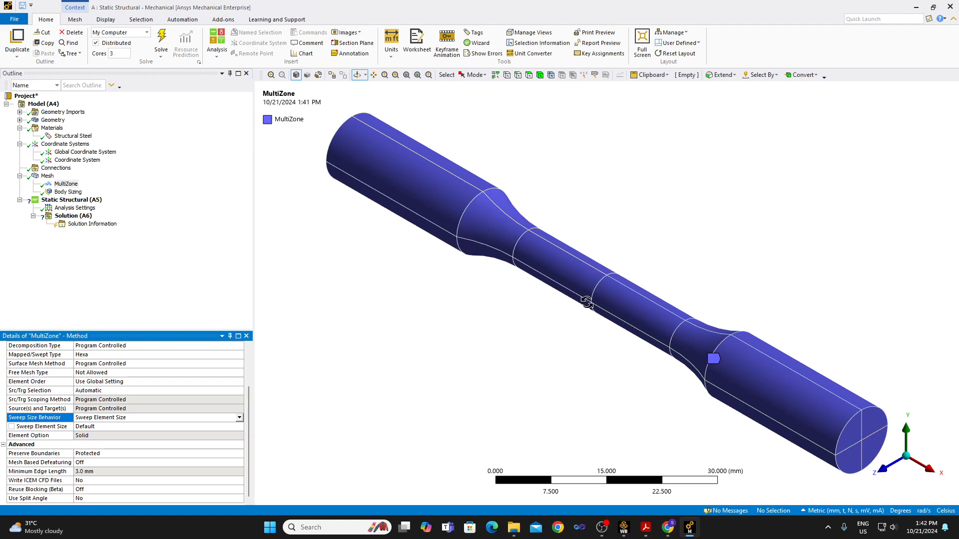
left_click(47, 176)
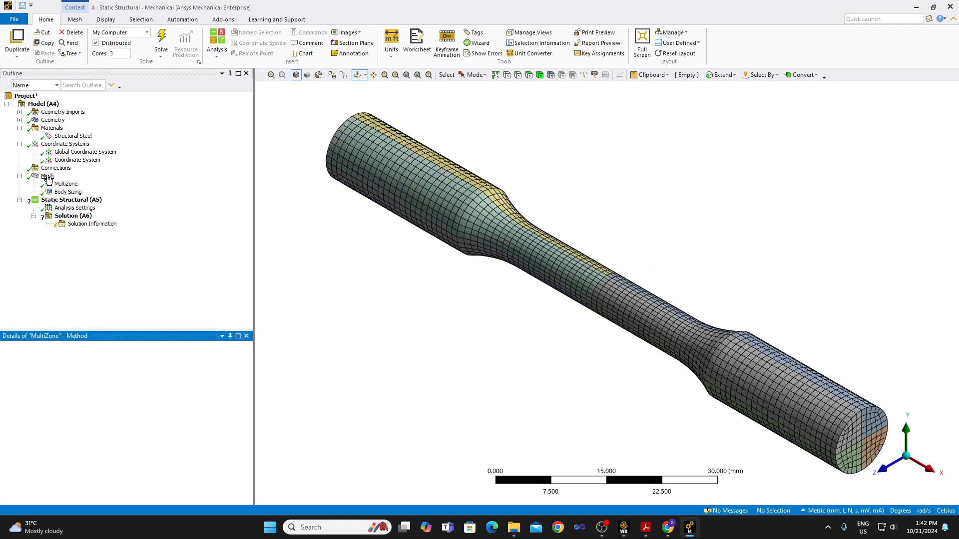
Suppress both the MultiZone method and the body sizing.
left_click(61, 184)
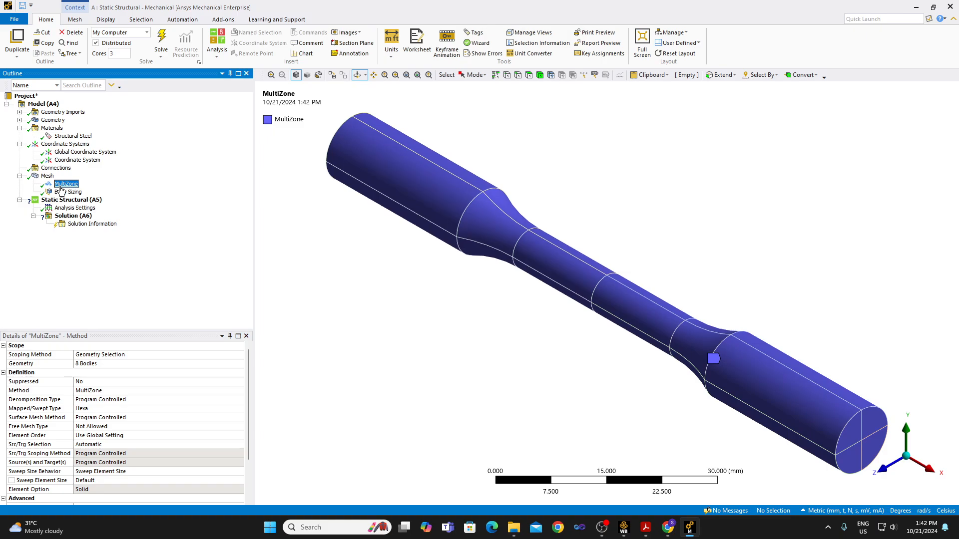
left_click(65, 192, "ctrl")
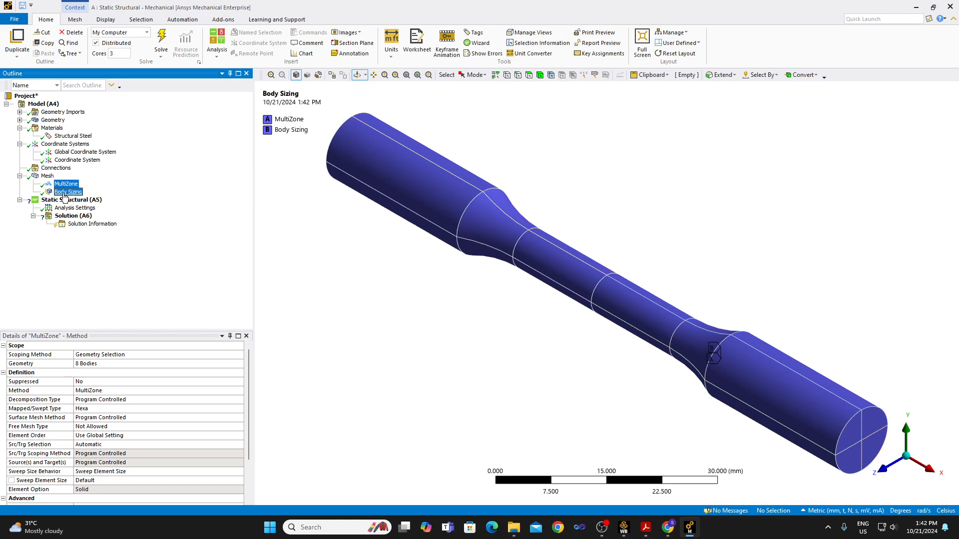
right_click(64, 193)
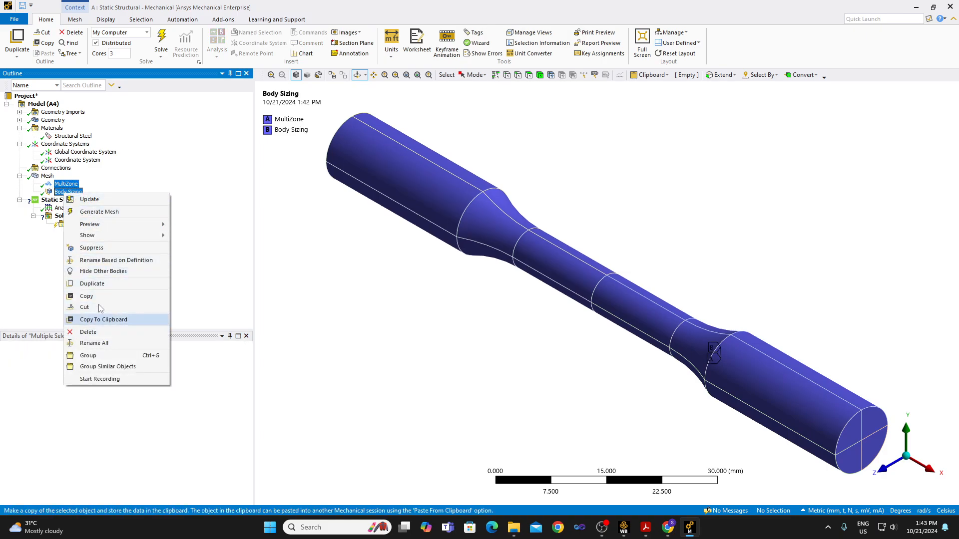
left_click(101, 248)
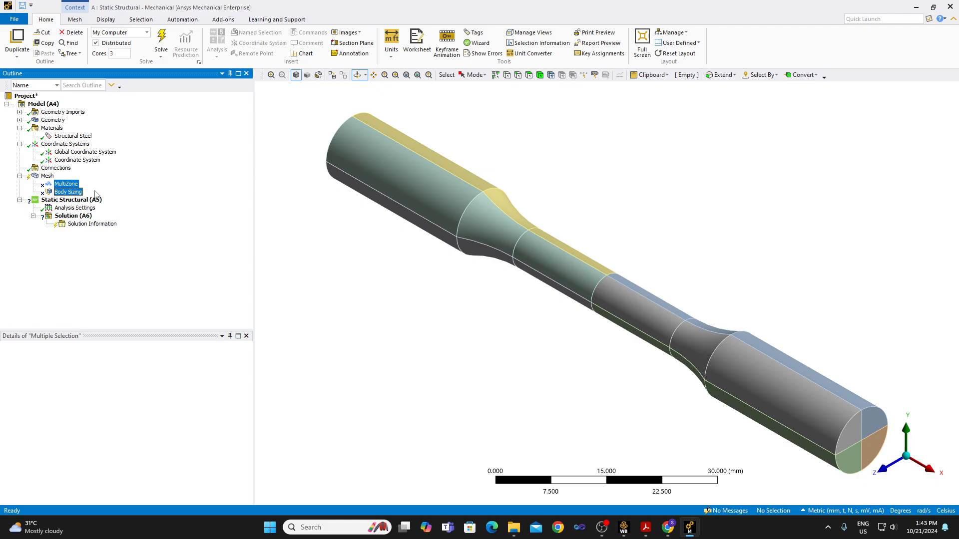
left_click(49, 177)
right_click(51, 177)
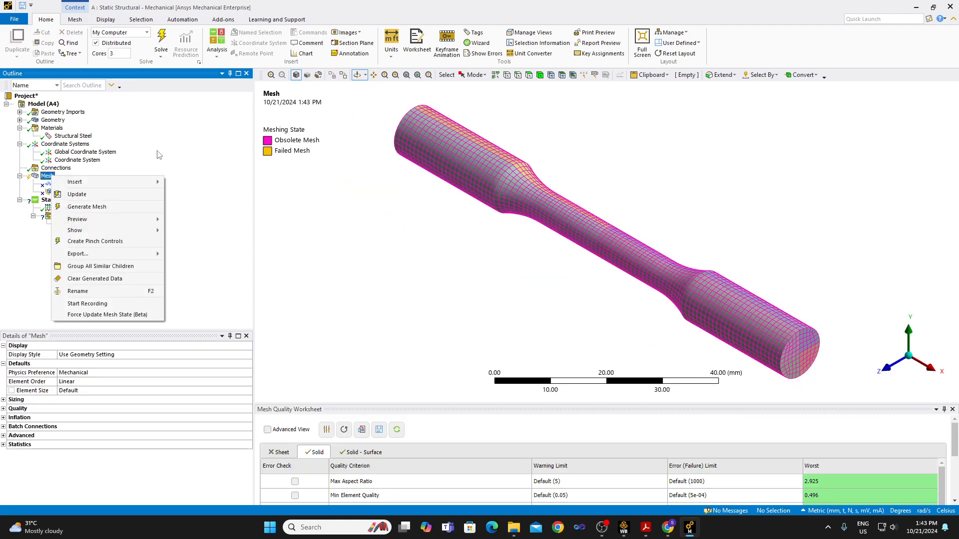
left_click(160, 150)
left_click(68, 193)
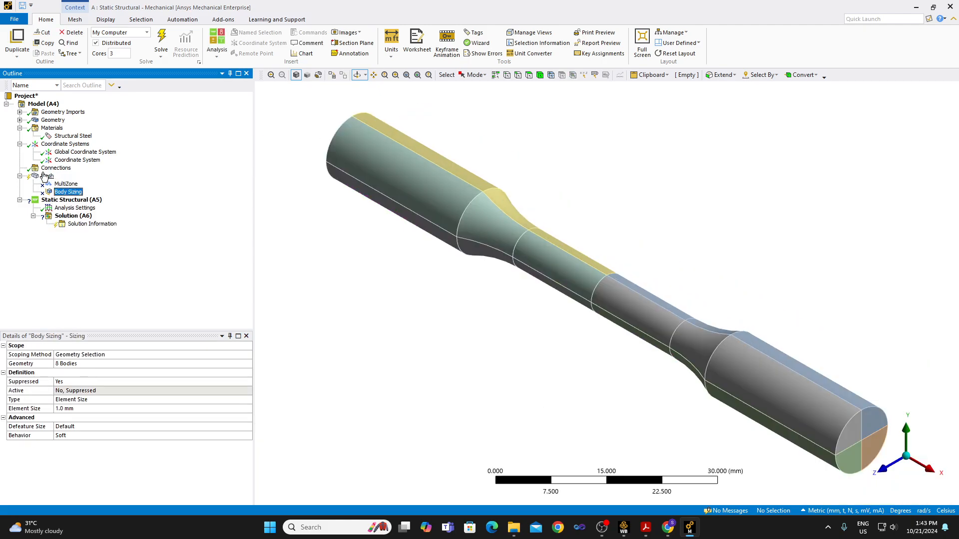
Insert a new sizing control under the mesh and isolate one quarter-section body of the specimen.
right_click(44, 177)
mouse_move(67, 179)
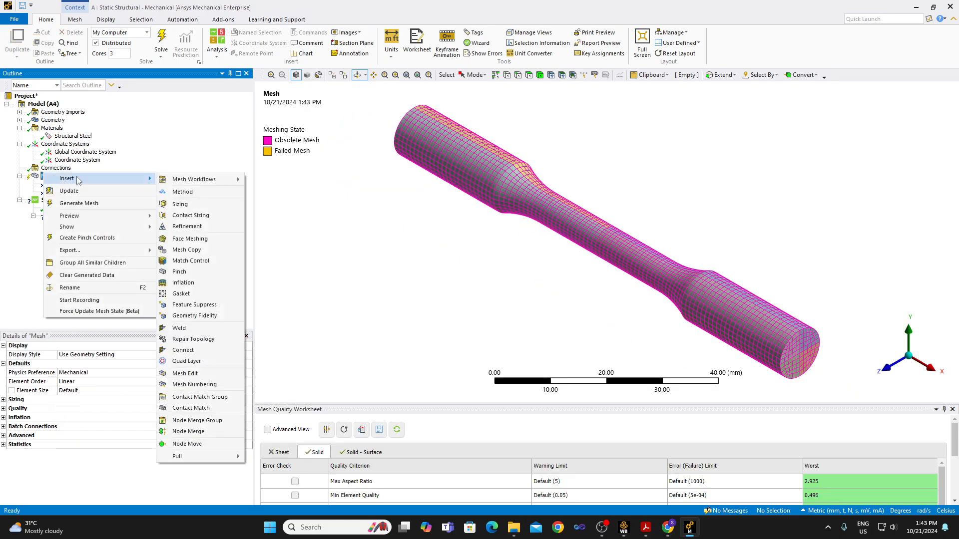
left_click(181, 205)
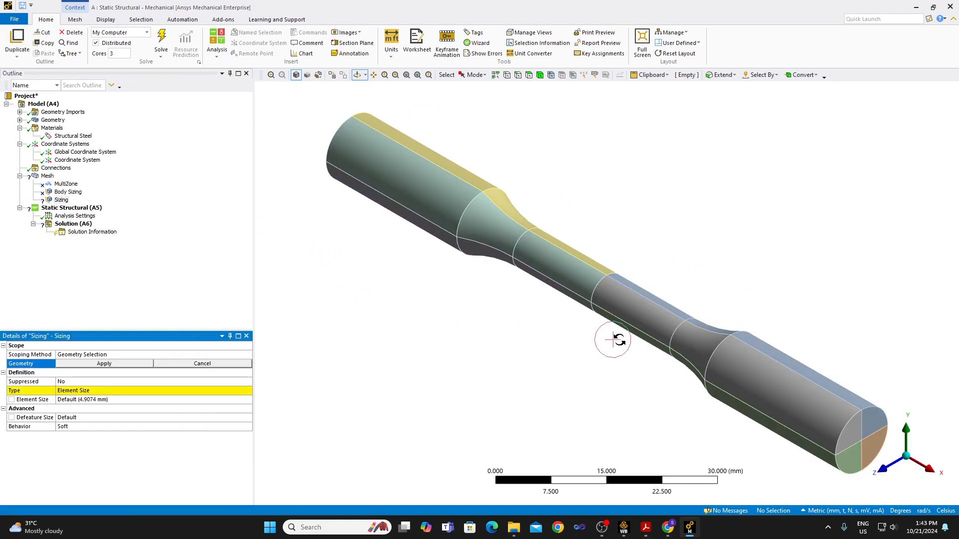
left_click(540, 75)
left_click(624, 303)
right_click(624, 302)
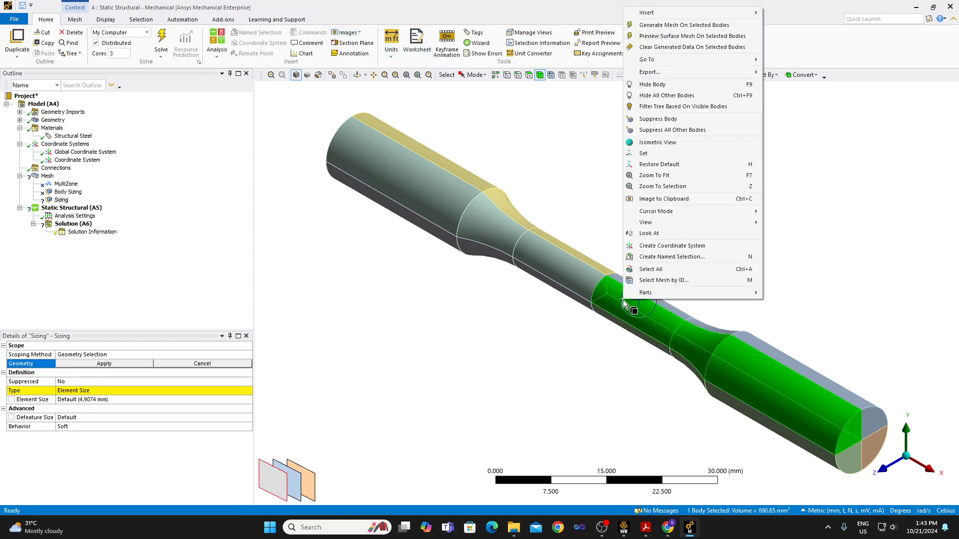
left_click(678, 96)
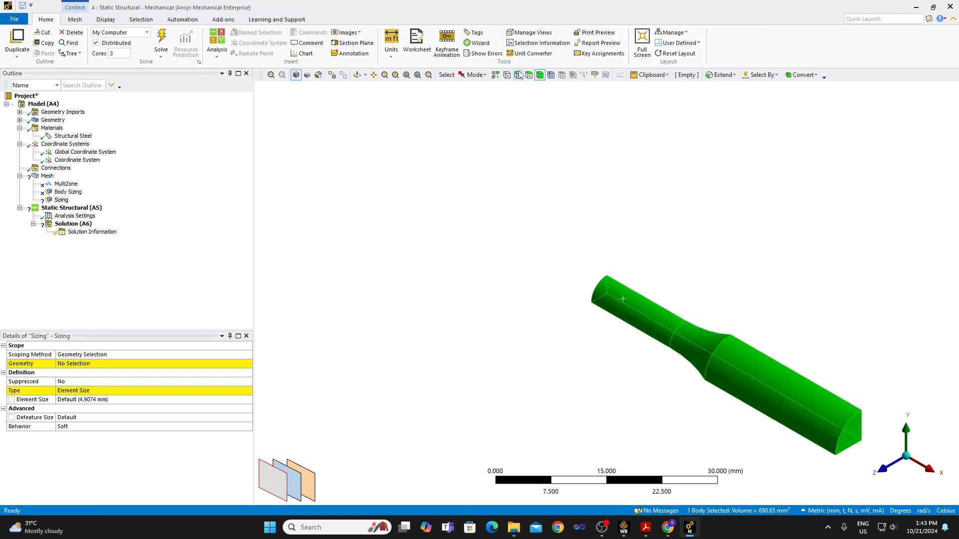
Scope the new sizing to the two straight radial edges of the quarter body's thick end face.
left_click(593, 147)
left_click(678, 240)
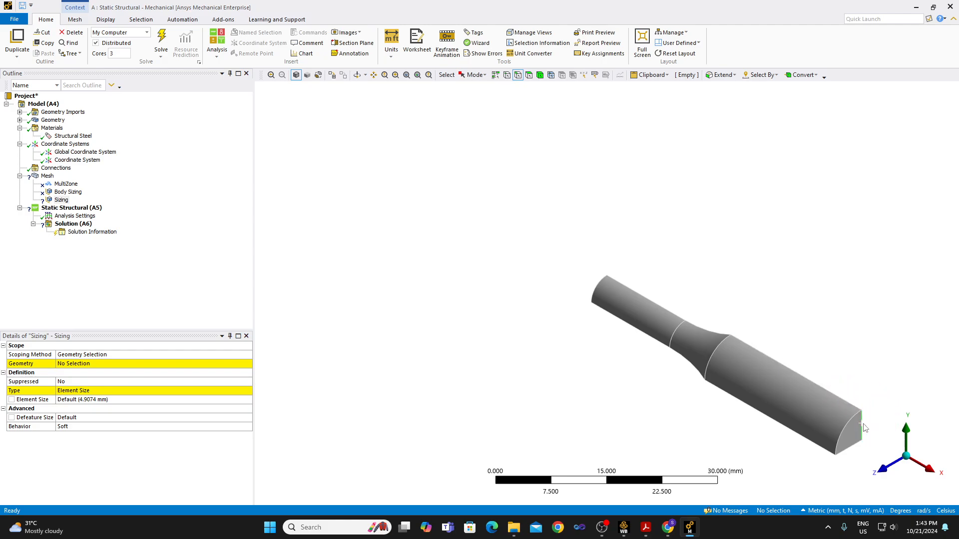
left_click(862, 431)
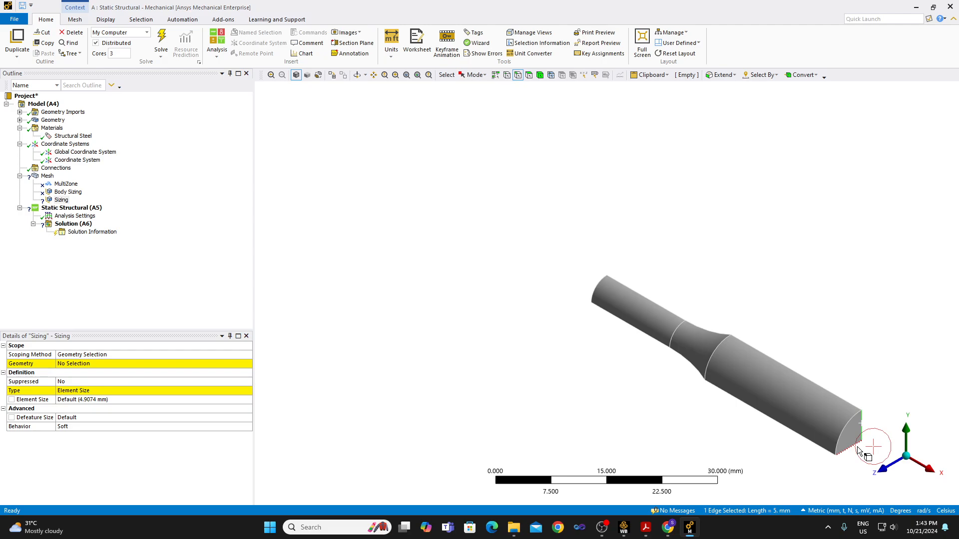
left_click(858, 449, "ctrl")
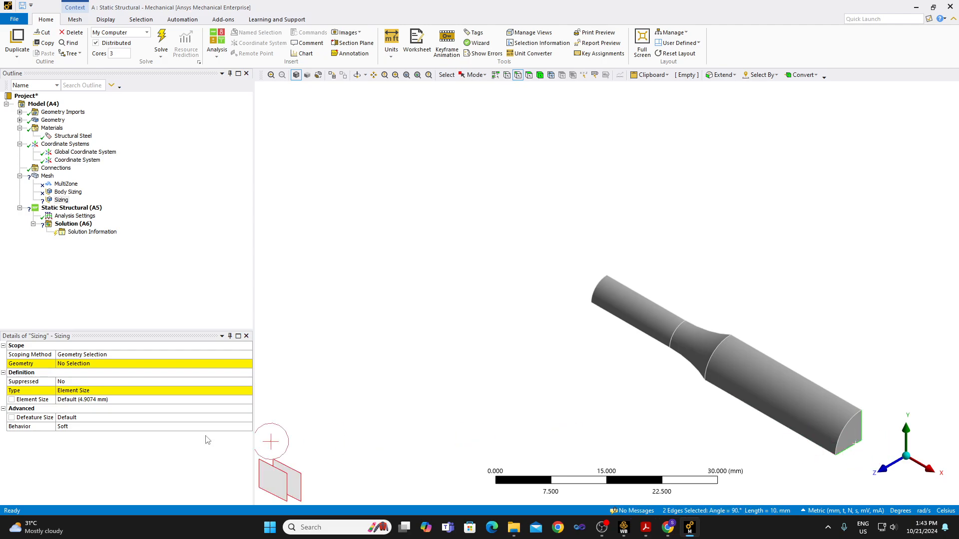
left_click(95, 367)
left_click(95, 367)
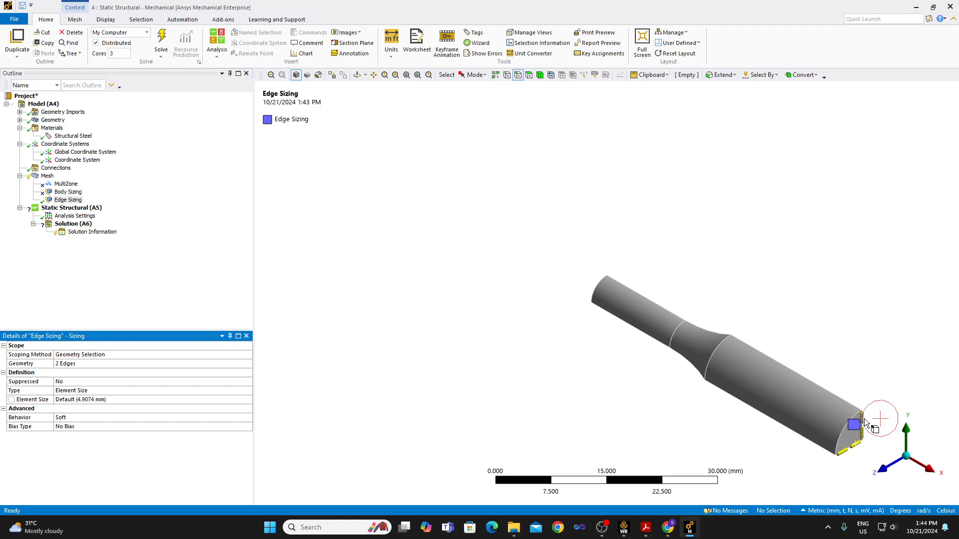
Define the radial edge sizing by Number of Divisions and set it to 7.
left_click(150, 391)
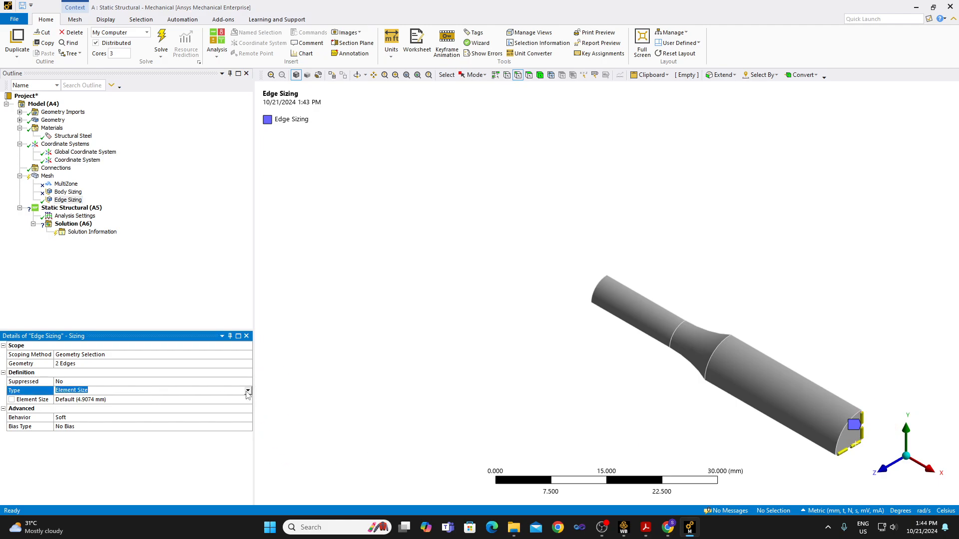
left_click(247, 391)
left_click(243, 407)
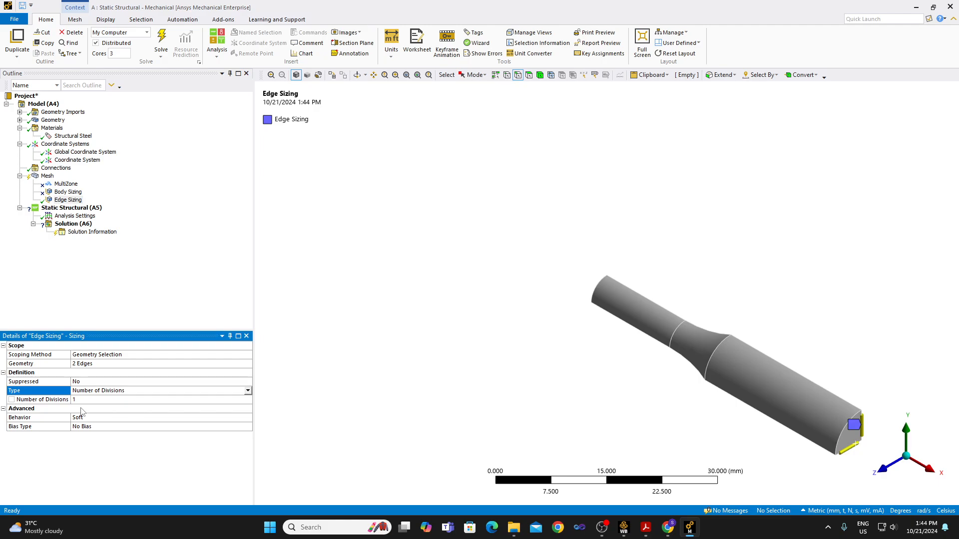
left_click(81, 399)
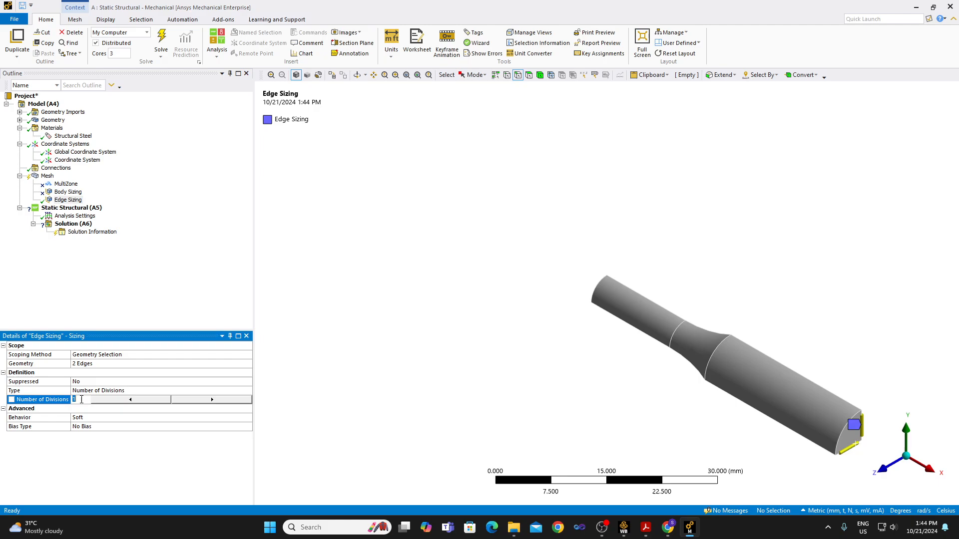
type("6")
key("Return")
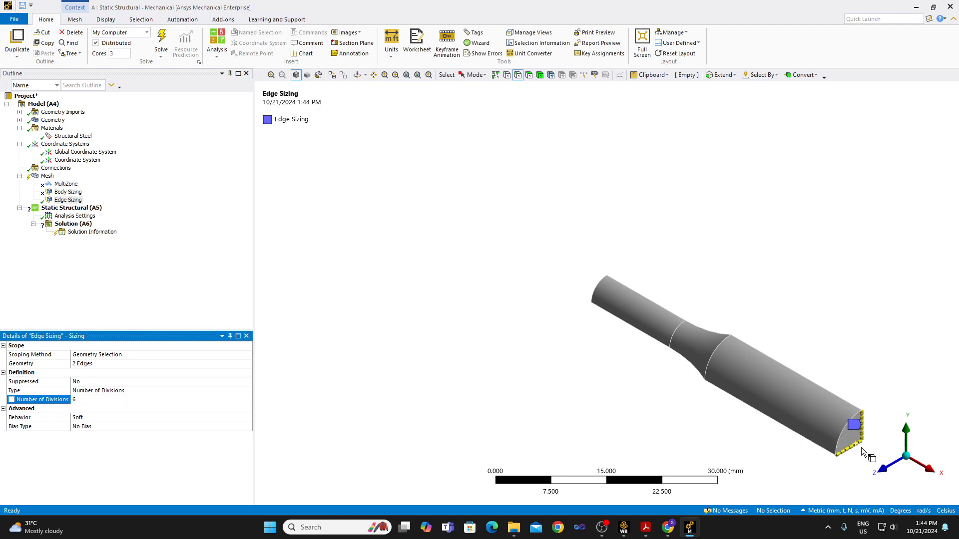
left_click(82, 400)
type("7")
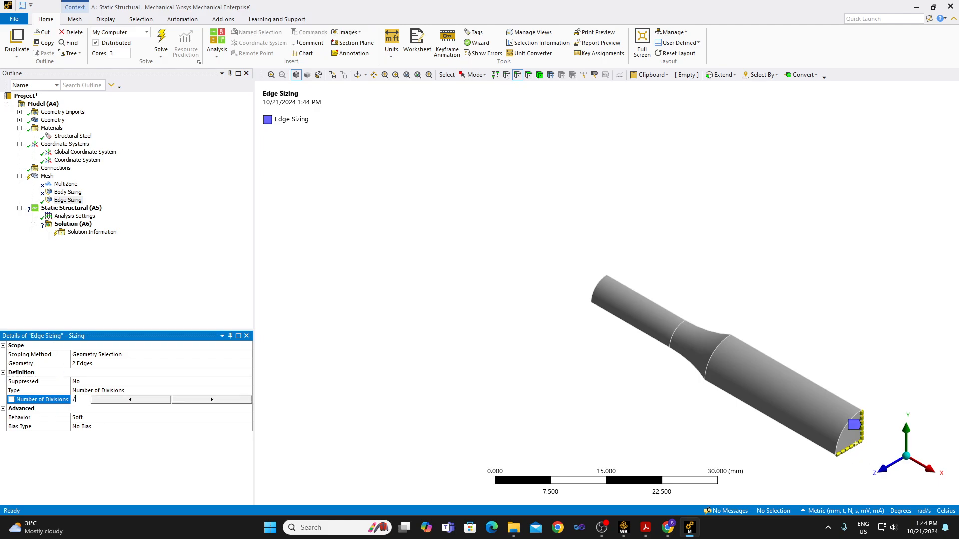
left_click(58, 399)
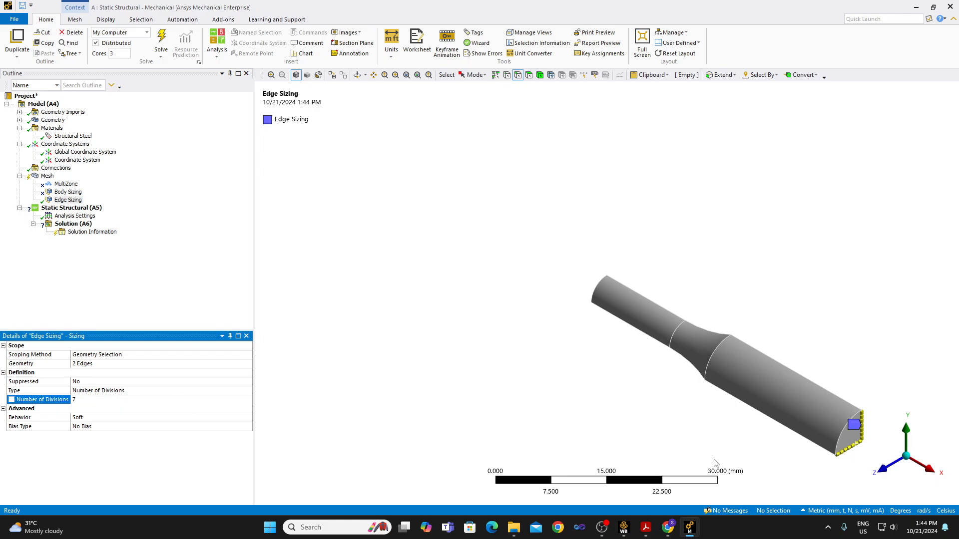
Add an edge sizing with 11 divisions to the arc edge of the end face and compare it with the radial edge sizing.
left_click(838, 436)
right_click(838, 436)
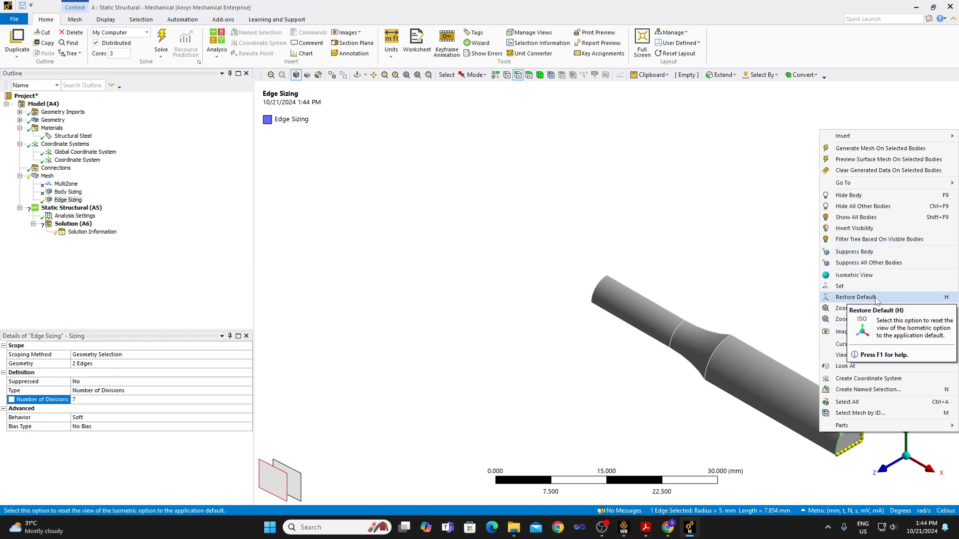
mouse_move(889, 136)
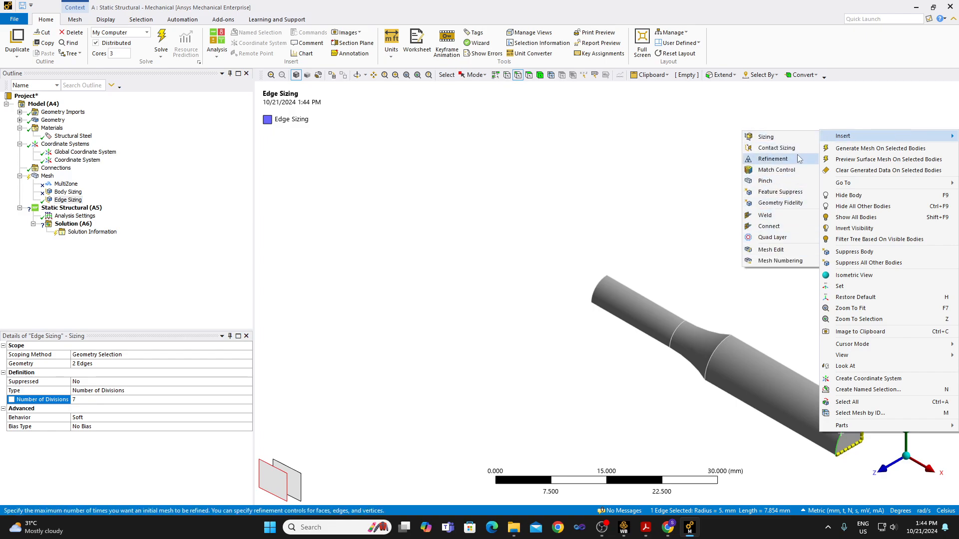
left_click(798, 139)
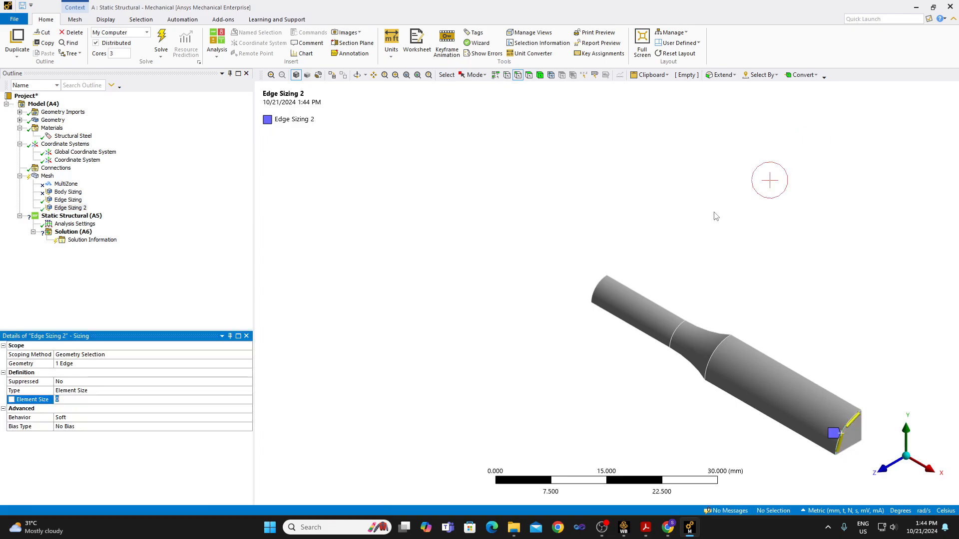
double_click(79, 393)
left_click(99, 403)
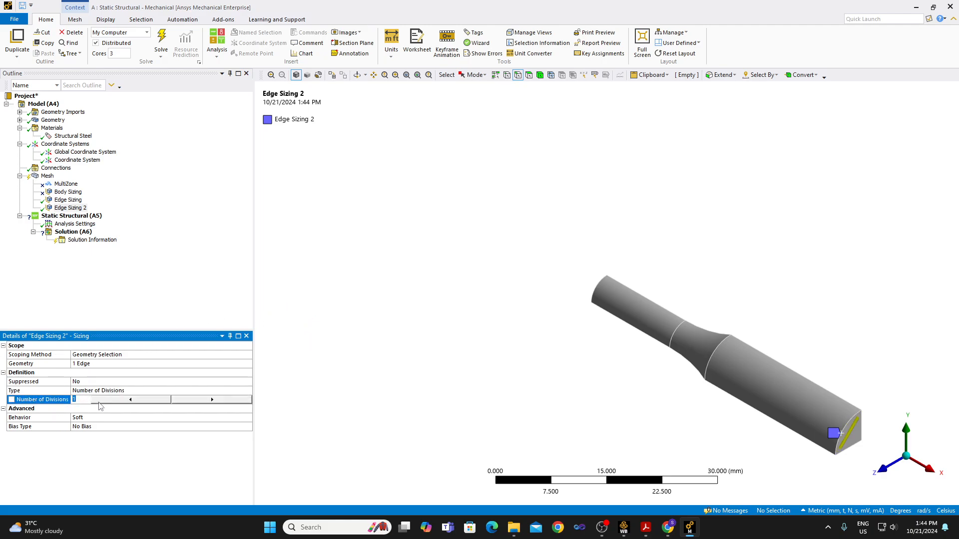
type("11")
key("Return")
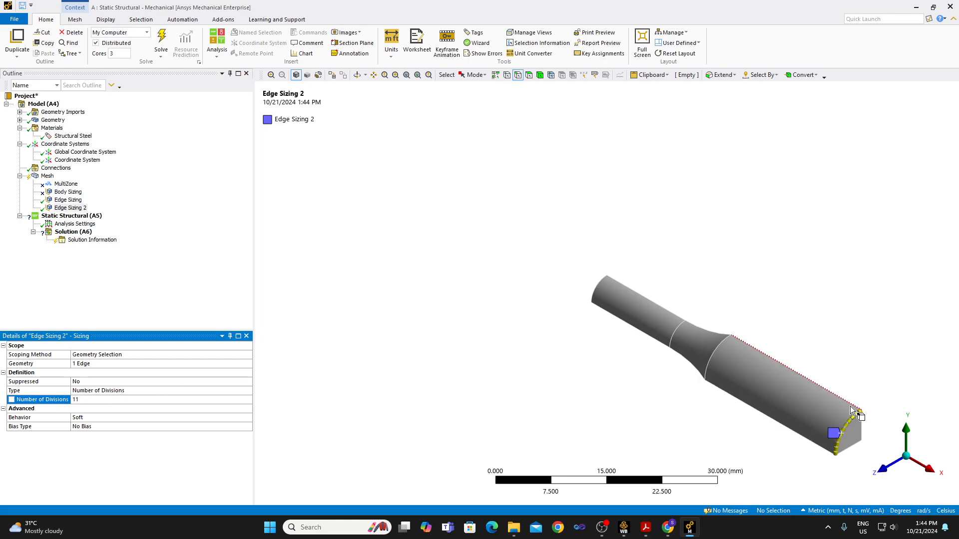
left_click(78, 202)
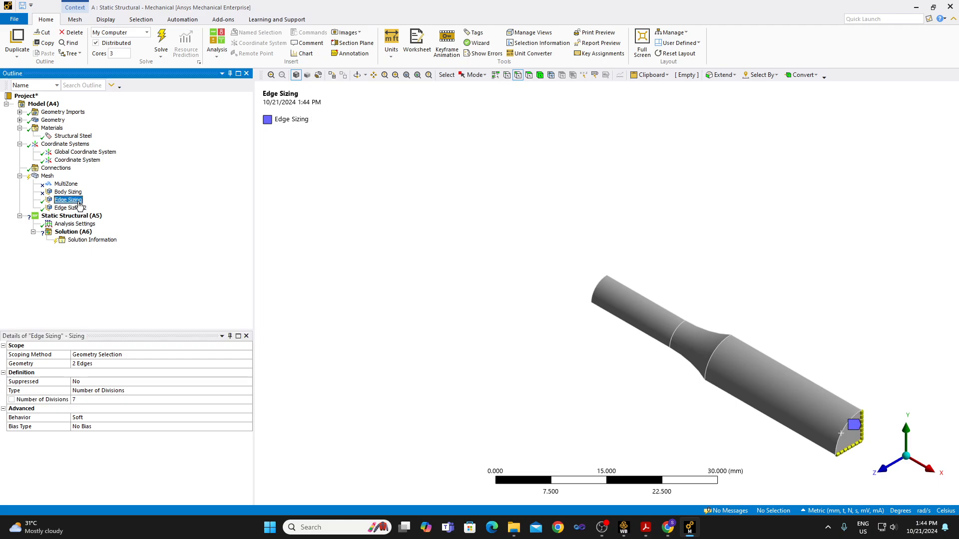
left_click(78, 209)
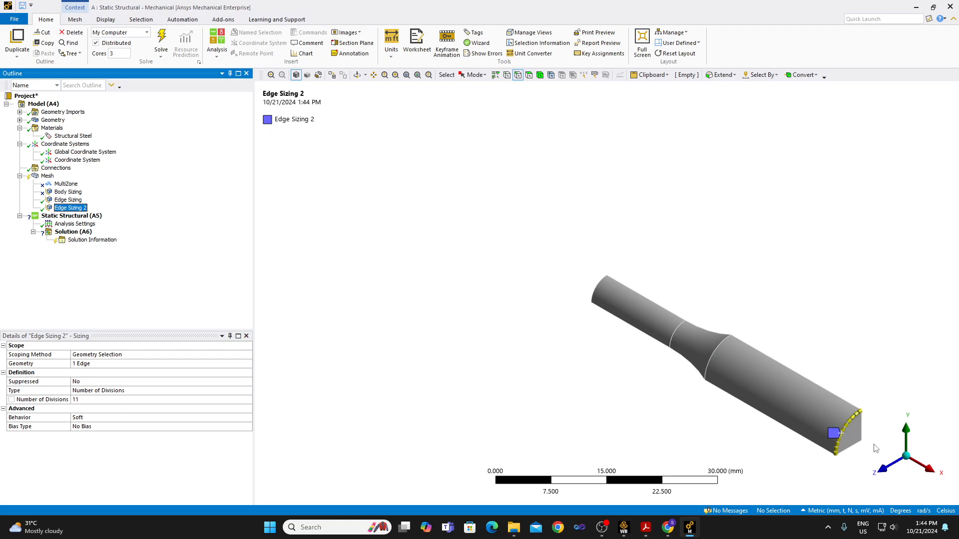
Show the quarter body from the side and select its long straight axial edge.
left_click(890, 455)
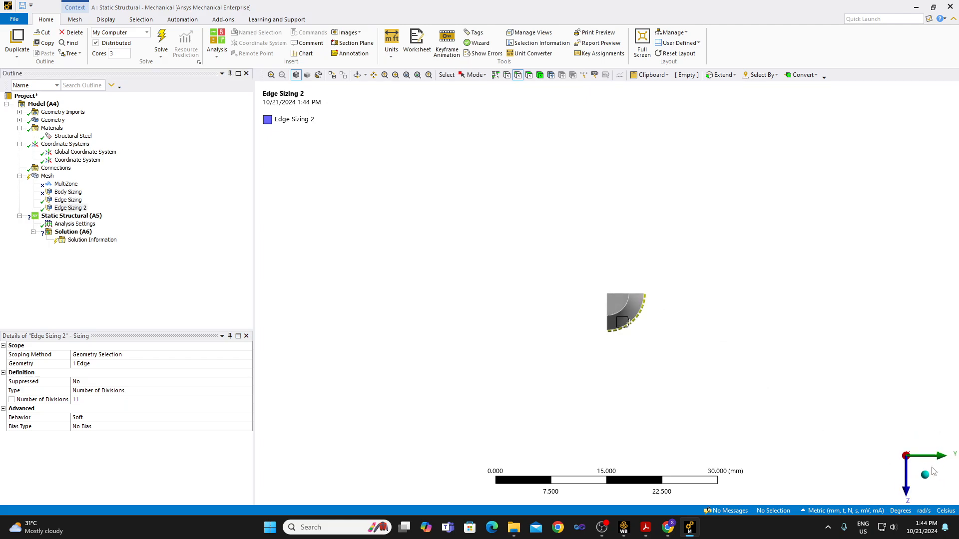
left_click(881, 455)
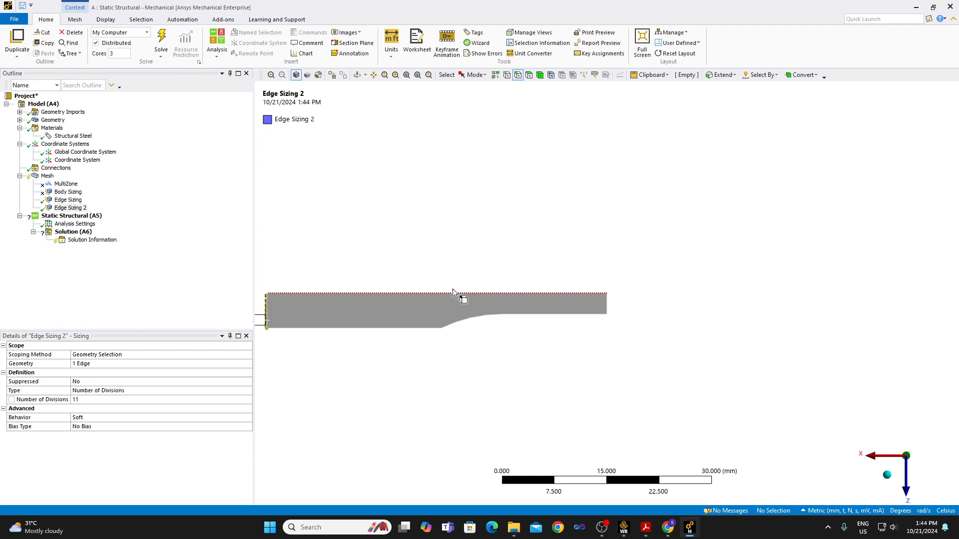
left_click(389, 295)
right_click(389, 295)
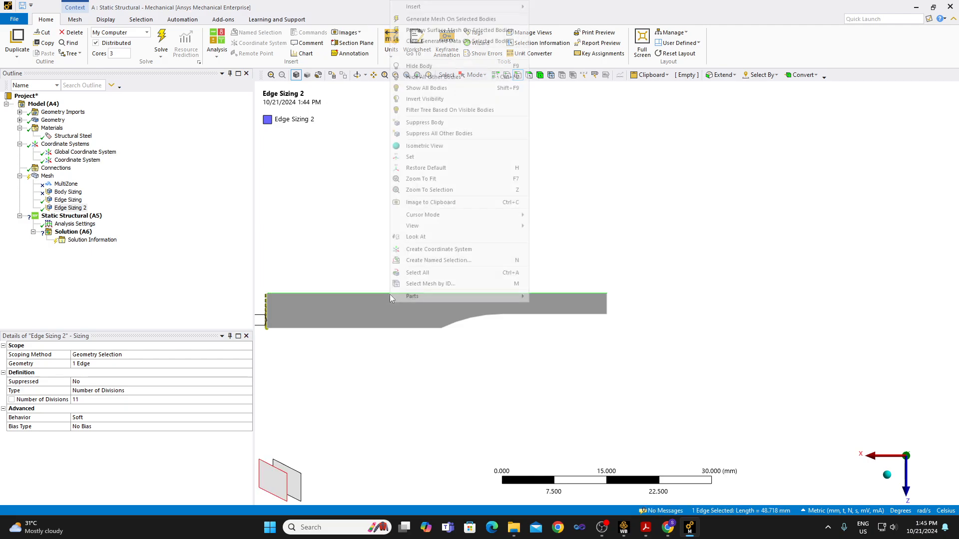
mouse_move(495, 6)
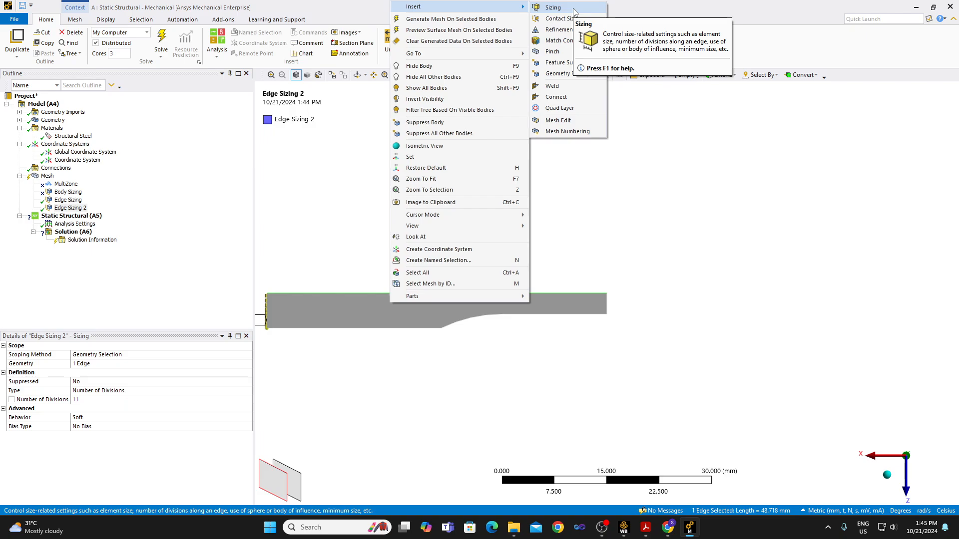
left_click(603, 527)
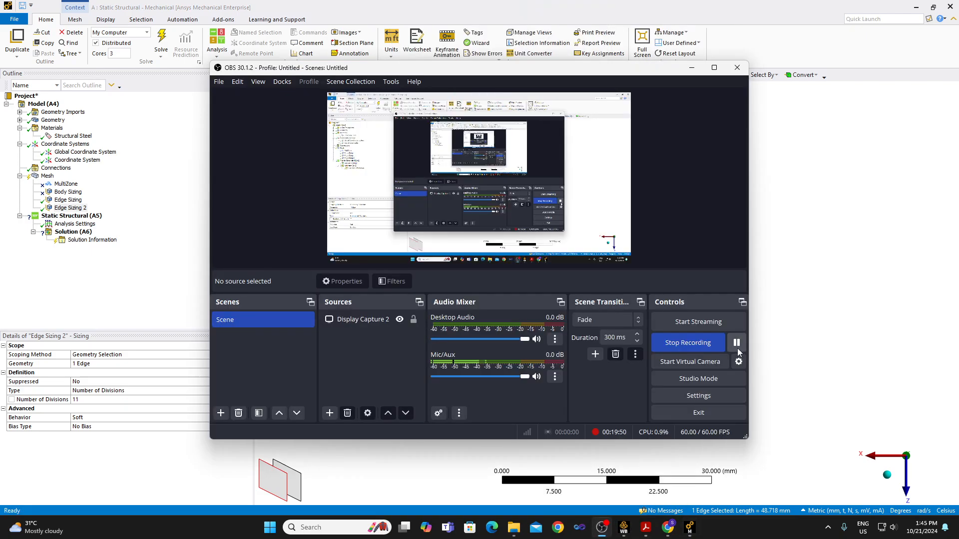
left_click(692, 68)
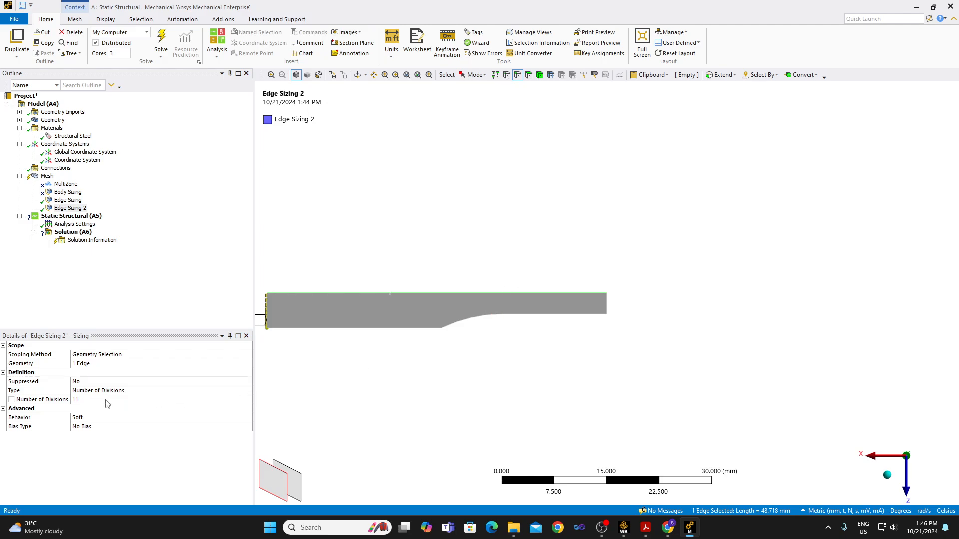
Add a sizing control to the selected axial edge, defined by Number of Divisions with 50 divisions.
right_click(505, 293)
mouse_move(592, 6)
left_click(665, 6)
left_click(99, 400)
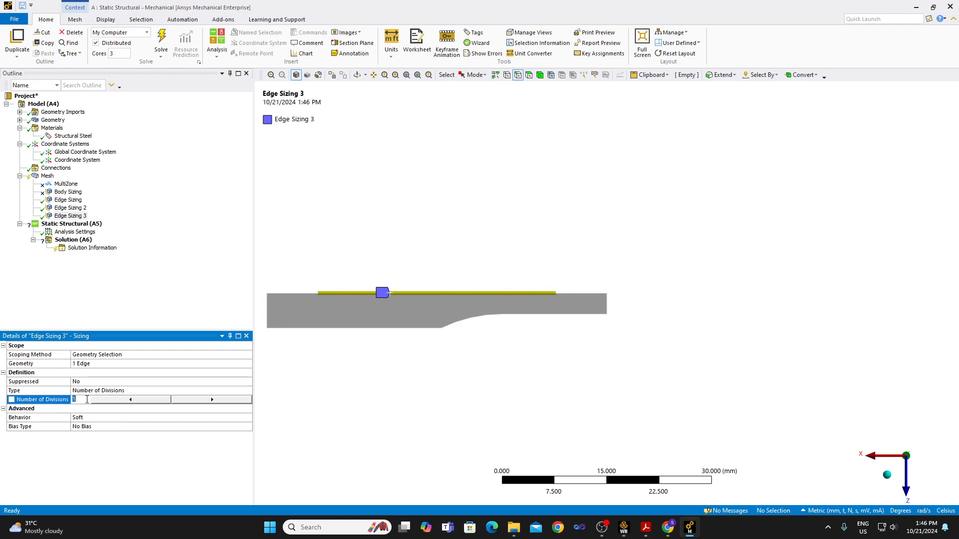
left_click(84, 400)
type("5")
key("BackSpace")
key("BackSpace")
type("50")
key("Return")
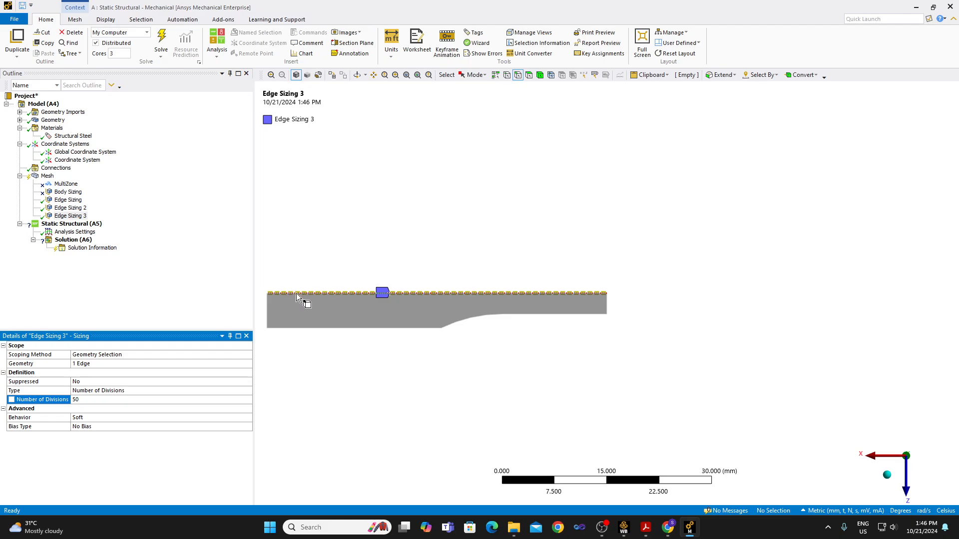
left_click(106, 417)
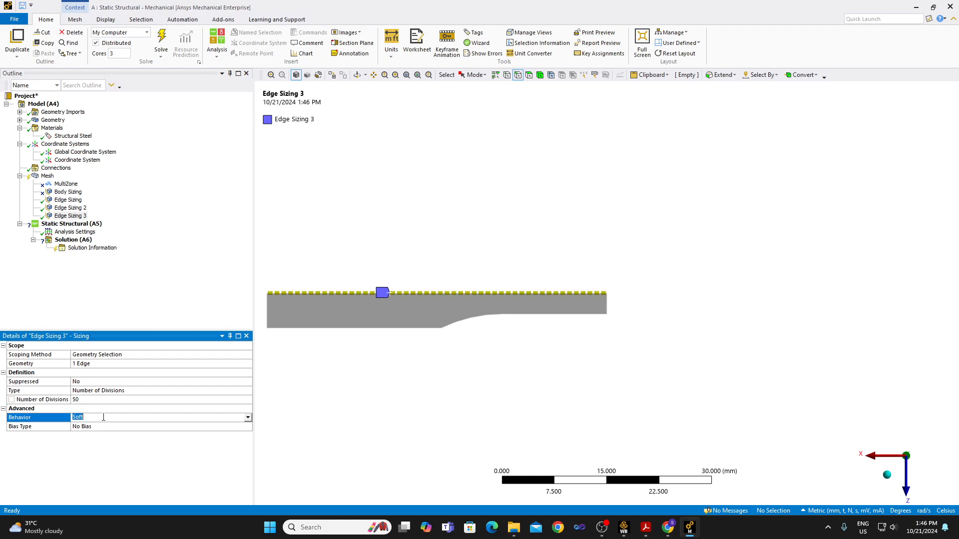
left_click(248, 418)
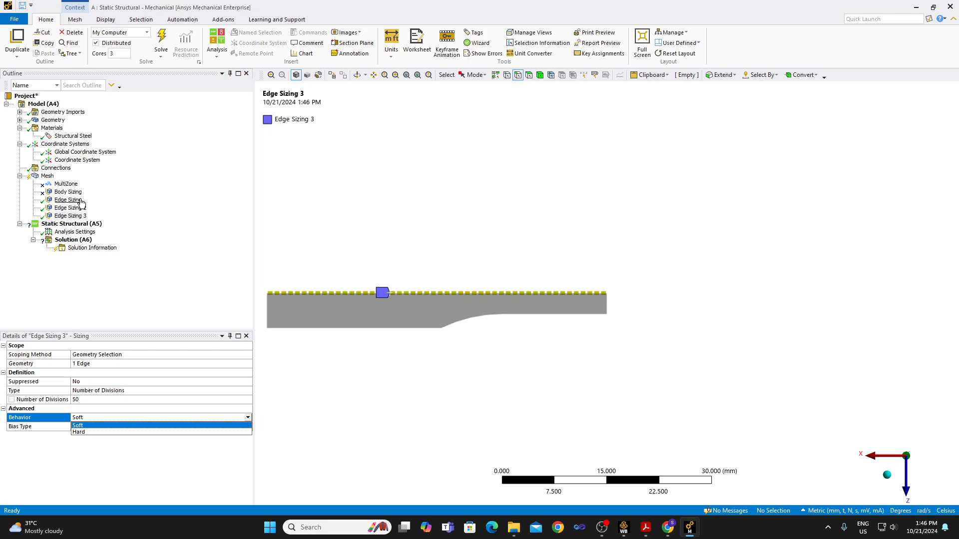
left_click(217, 290)
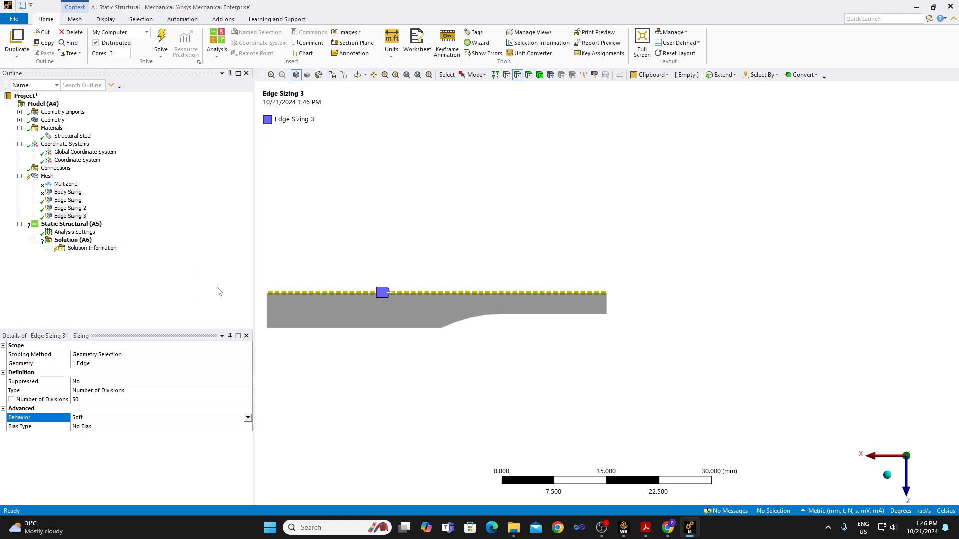
Apply a large-to-small bias to the long axial edge sizing with a bias factor of 5.
left_click(249, 428)
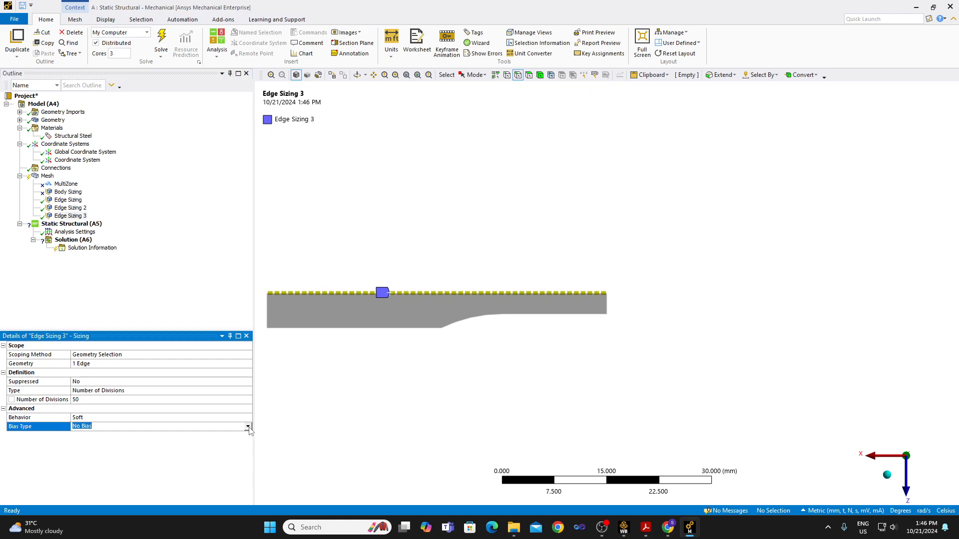
left_click(248, 427)
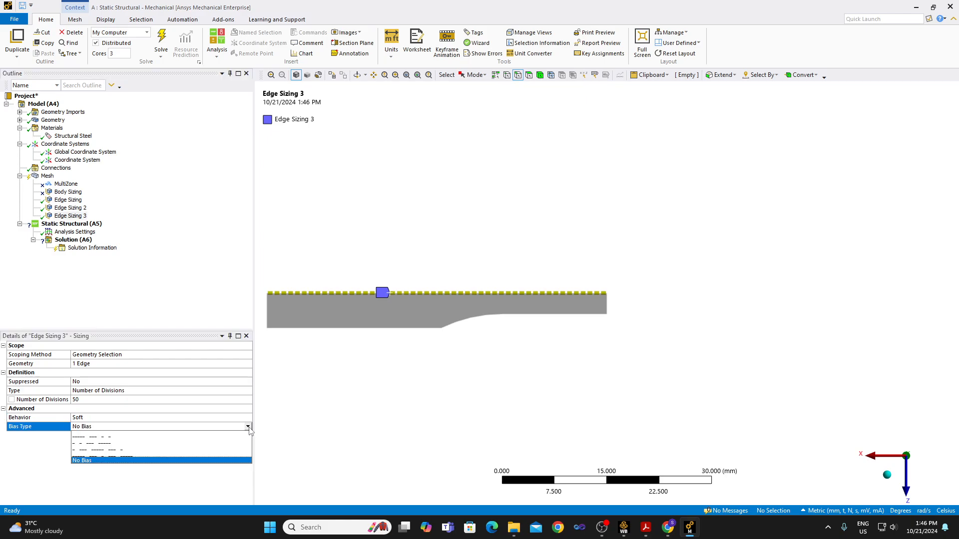
left_click(198, 436)
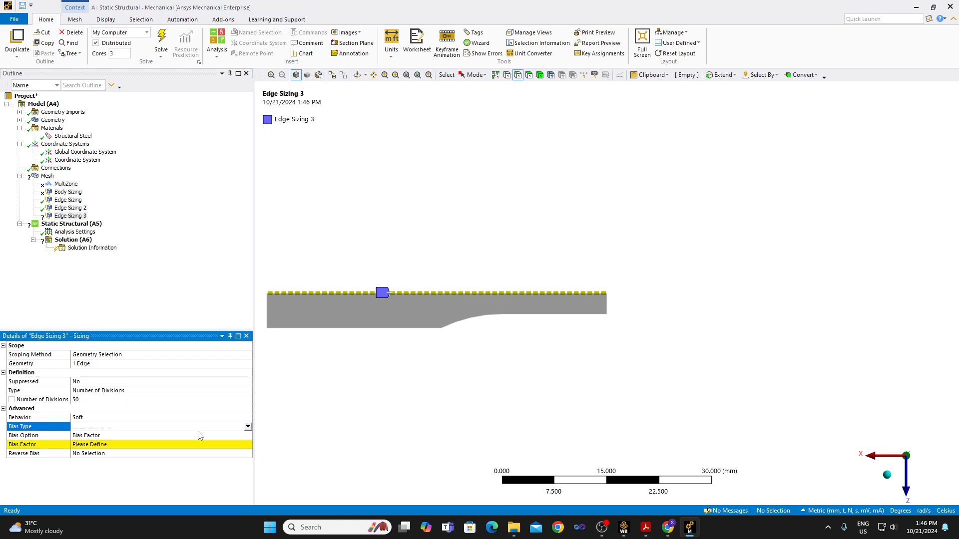
left_click(112, 446)
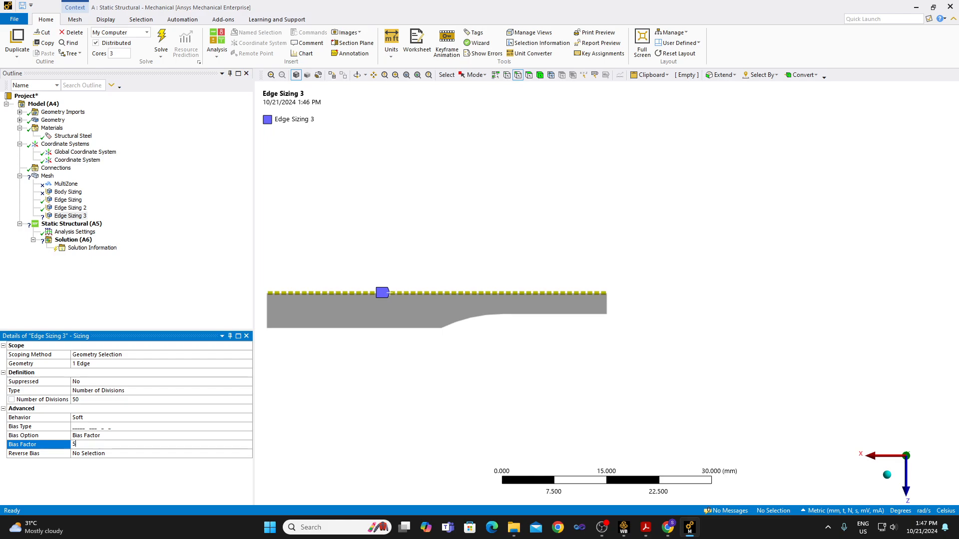
key("Return")
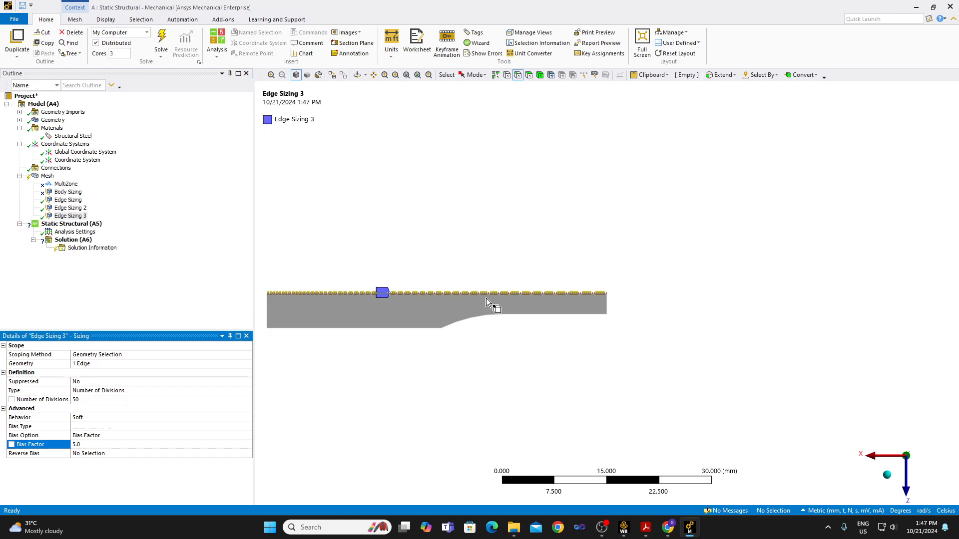
Reverse the long axial edge's bias to the small-to-large pattern so divisions become finer toward the narrow gauge end.
left_click(117, 428)
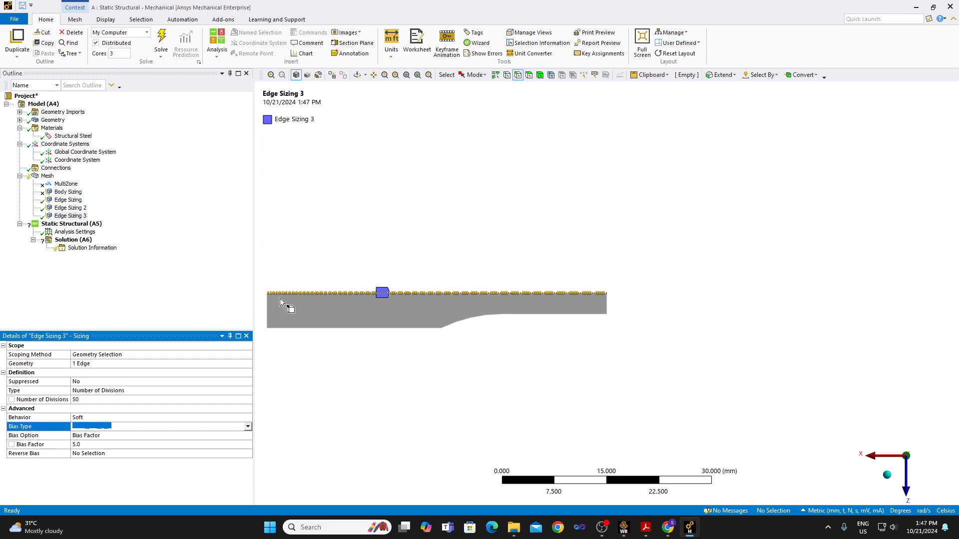
left_click(248, 427)
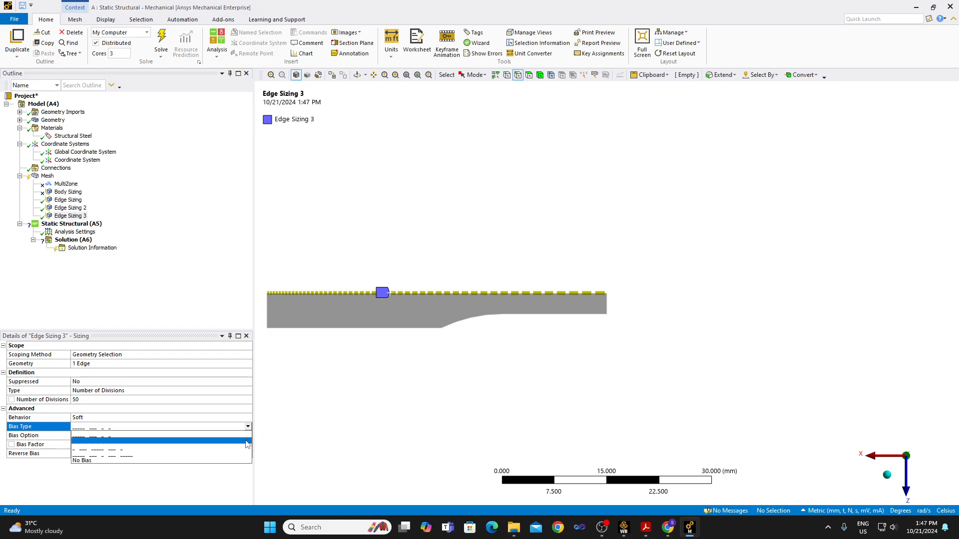
left_click(246, 442)
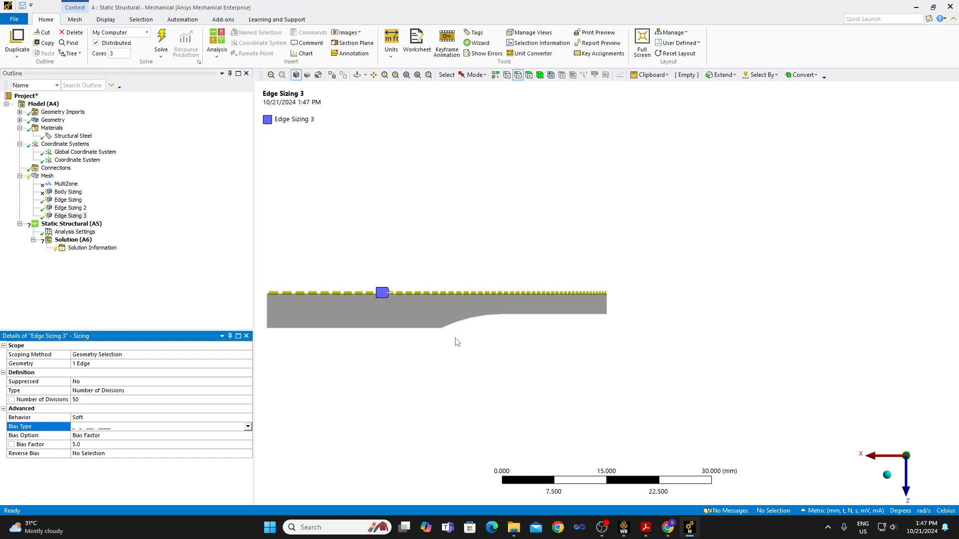
Add an edge sizing with a 20 mm element size to the straight outer edge of the thick grip section.
left_click(359, 328)
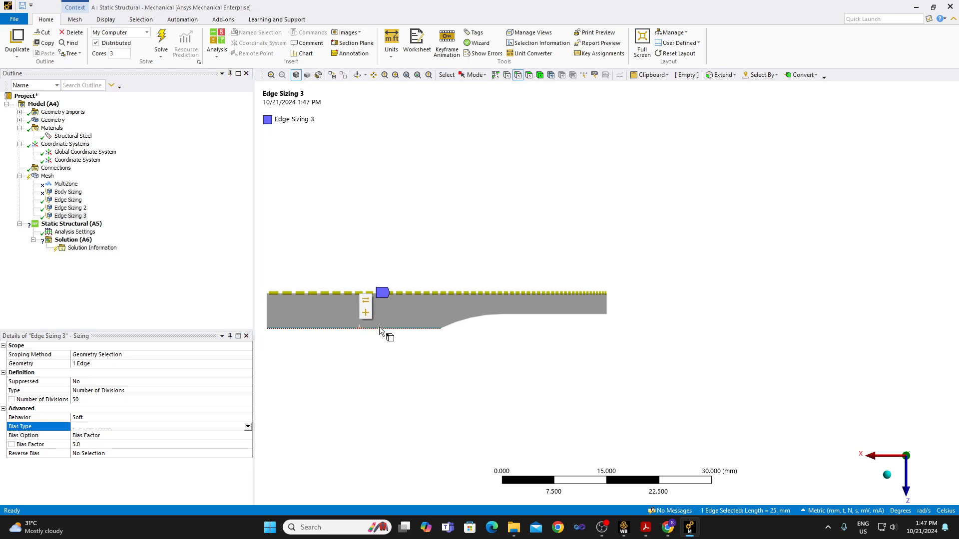
left_click(383, 329)
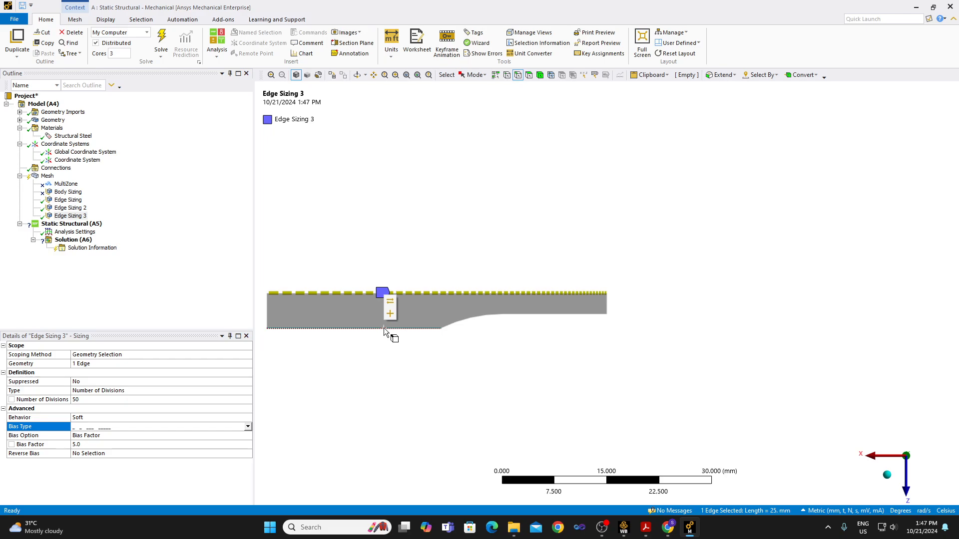
right_click(384, 331)
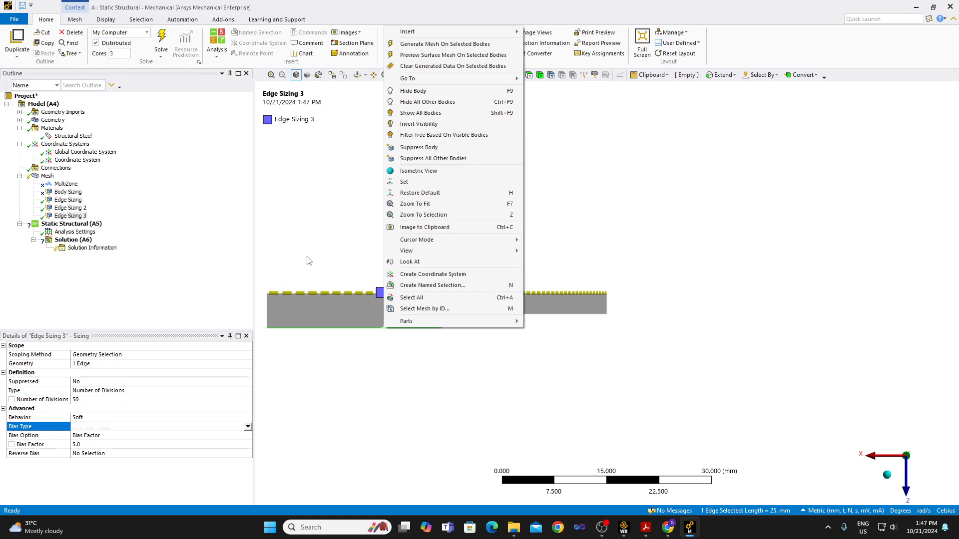
mouse_move(427, 33)
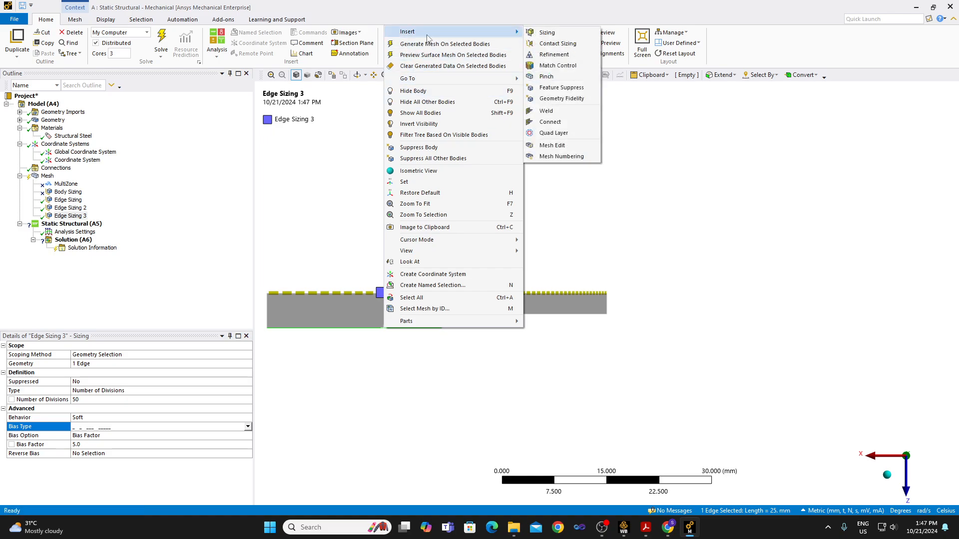
left_click(572, 34)
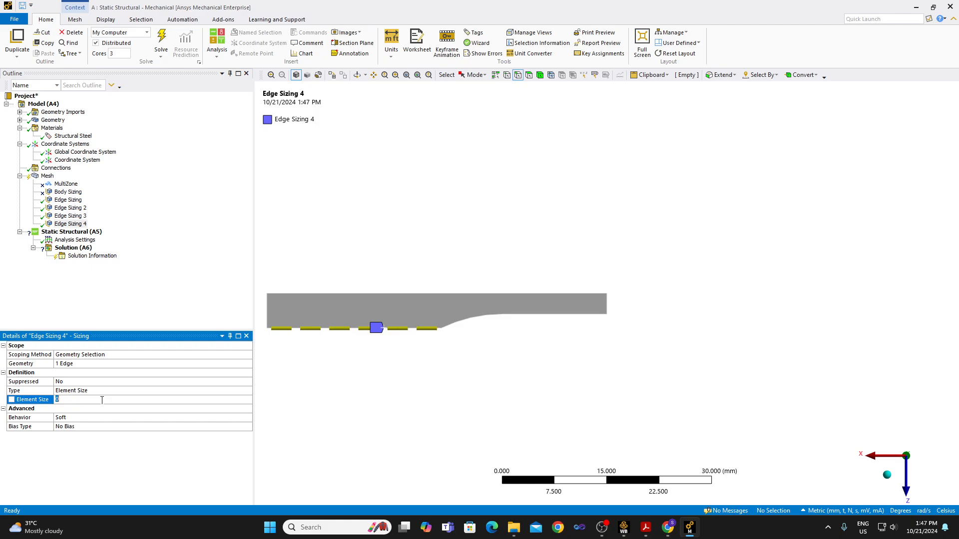
type("20")
key("Return")
Set the grip edge sizing's behavior to Hard and apply a small-to-large bias with a bias factor of 2.
left_click(103, 419)
left_click(248, 418)
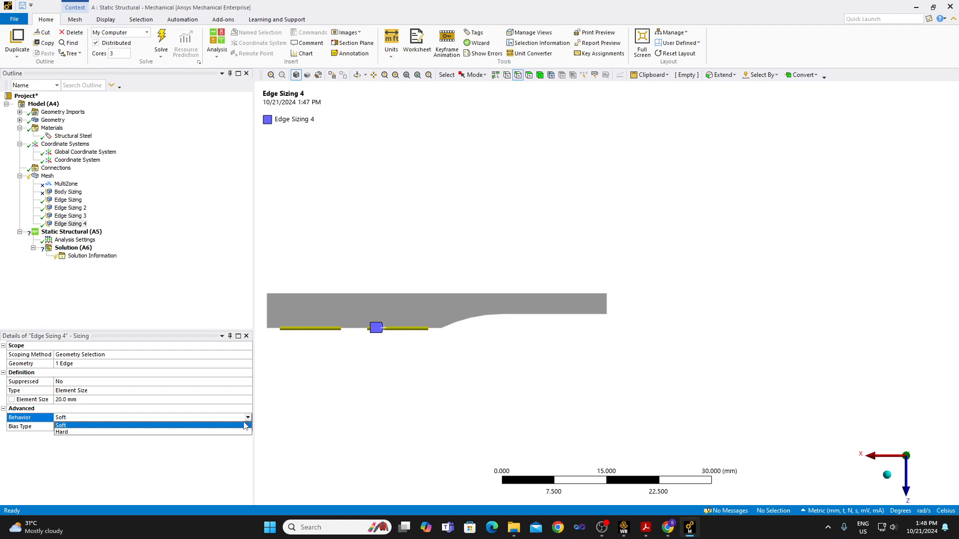
left_click(236, 434)
left_click(95, 427)
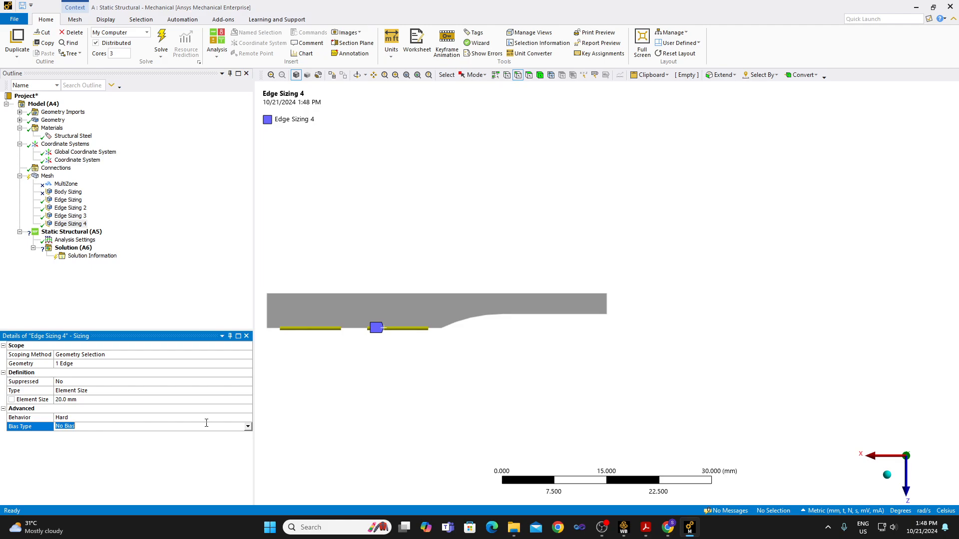
left_click(248, 426)
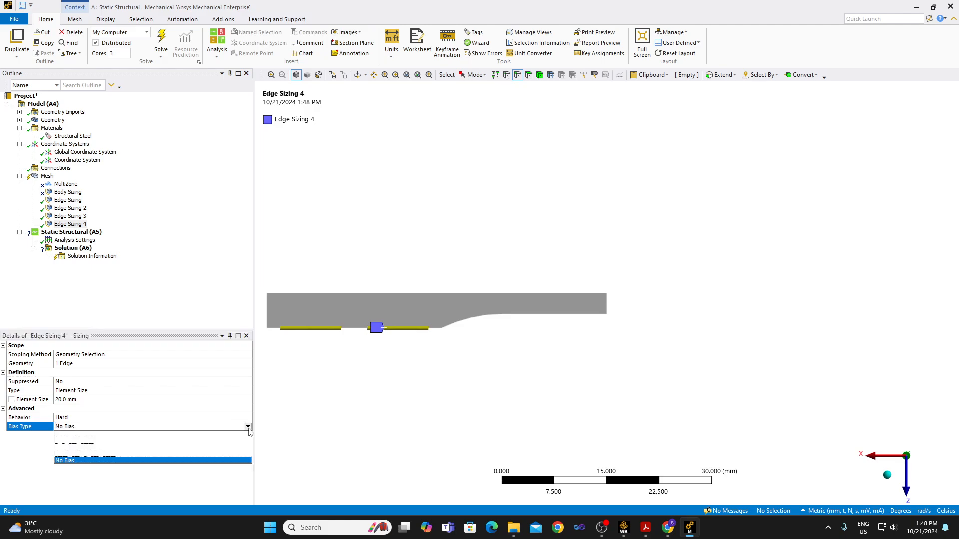
left_click(204, 448)
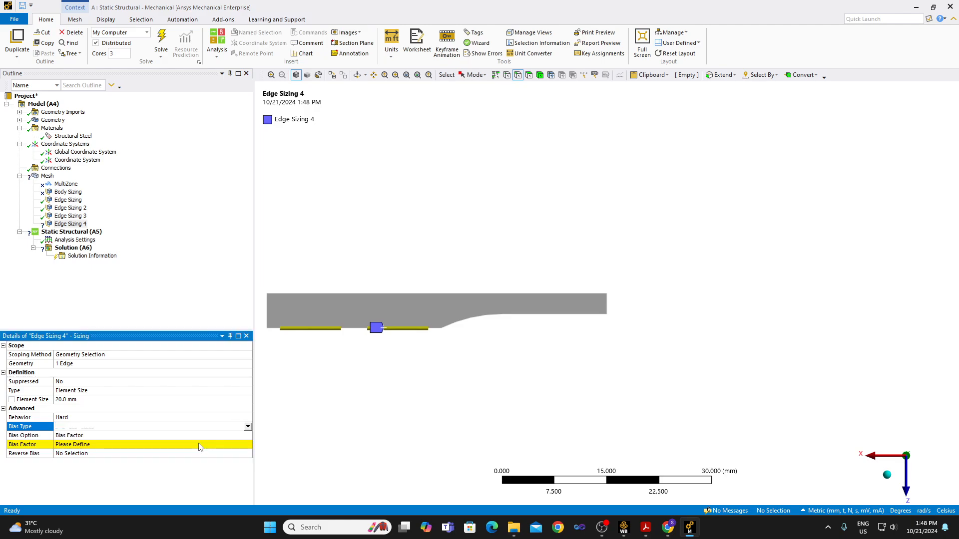
left_click(92, 444)
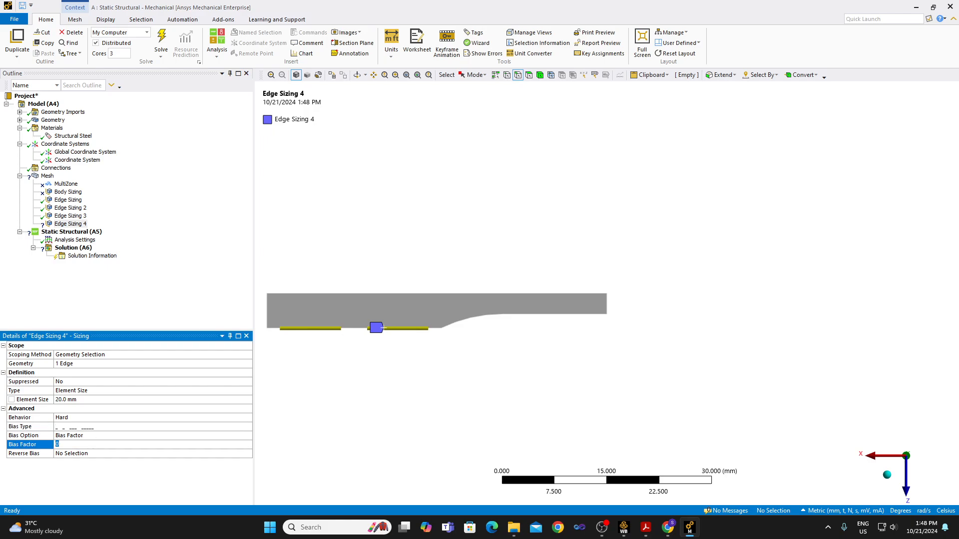
type("2")
key("Return")
Define the grip edge sizing by Number of Divisions and set it to 20.
left_click(103, 392)
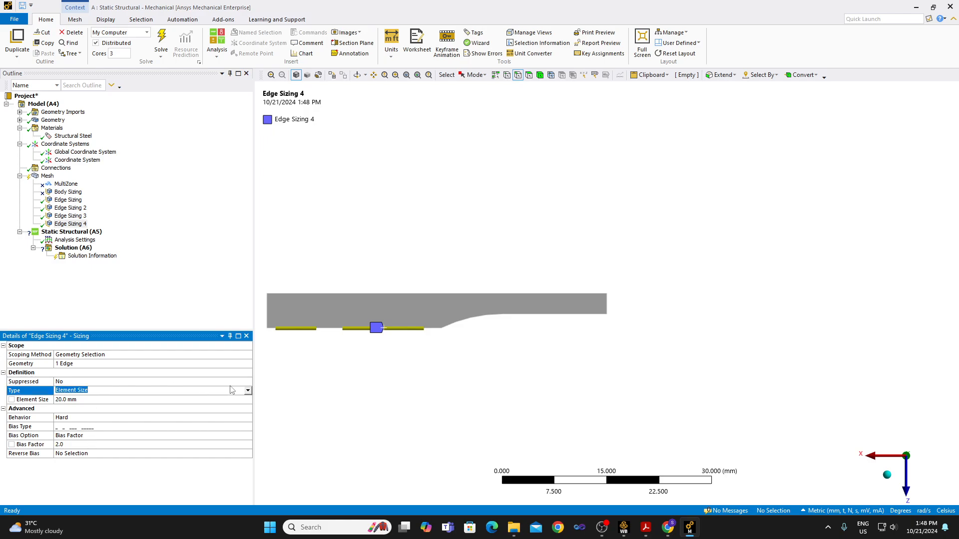
left_click(248, 391)
left_click(100, 407)
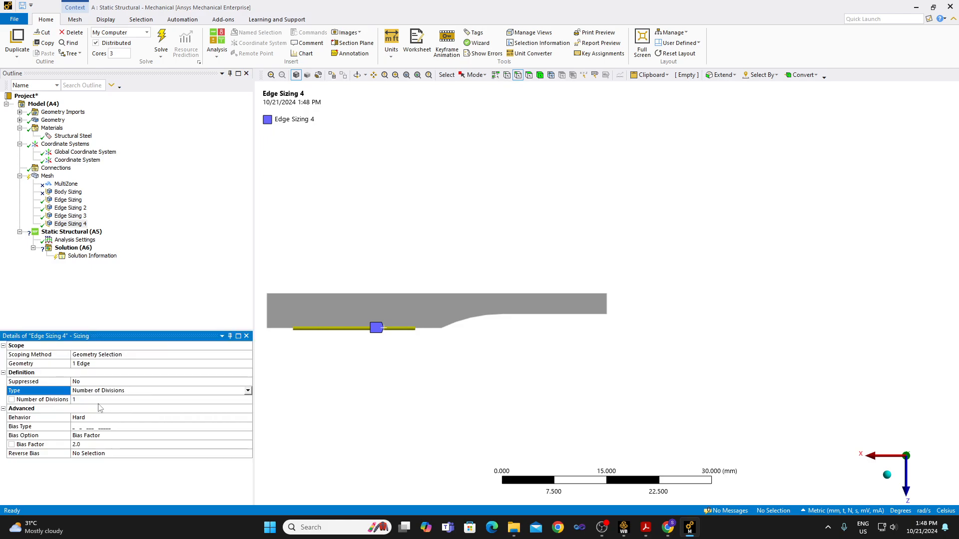
left_click(92, 401)
type("20")
key("Return")
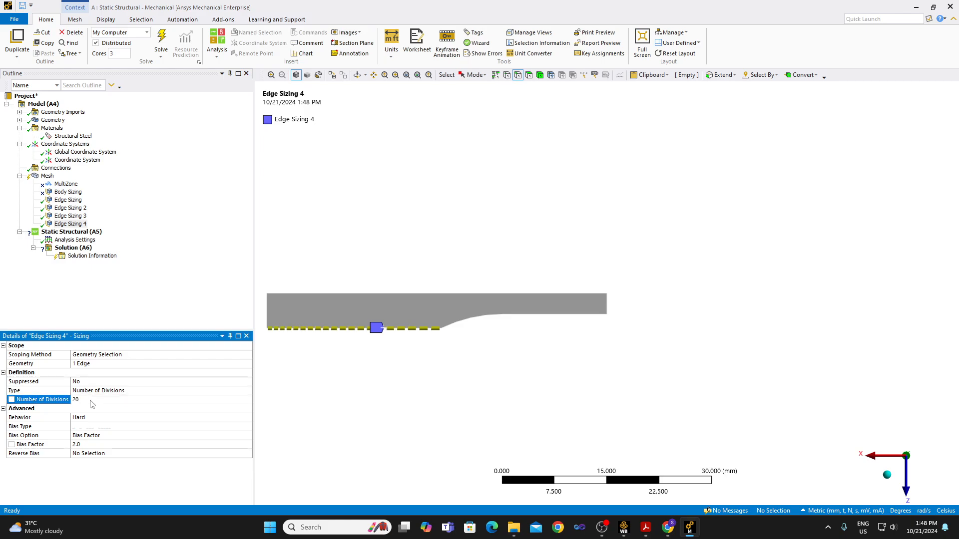
Switch the grip edge sizing to the large-to-small bias and compare it with the long axial edge sizing.
left_click(152, 429)
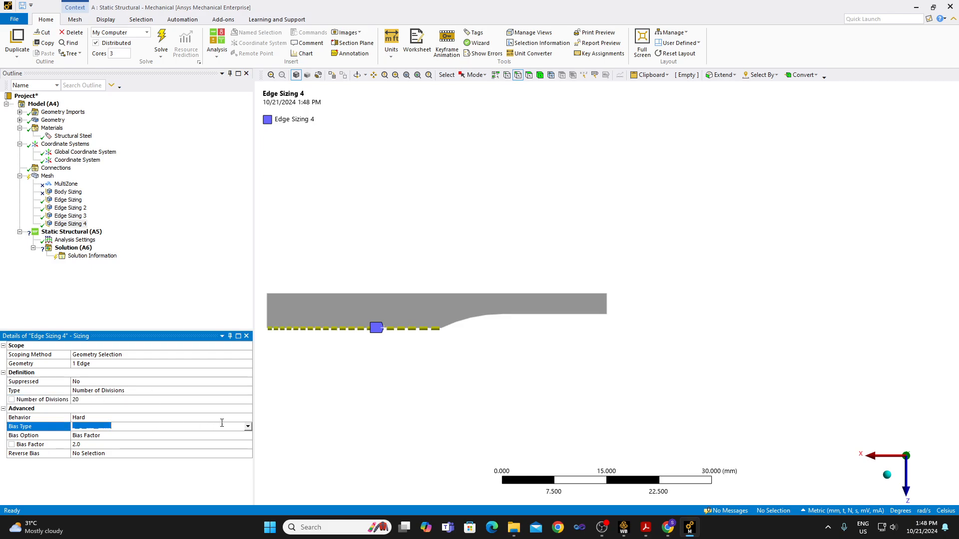
left_click(249, 428)
left_click(209, 441)
left_click(82, 224)
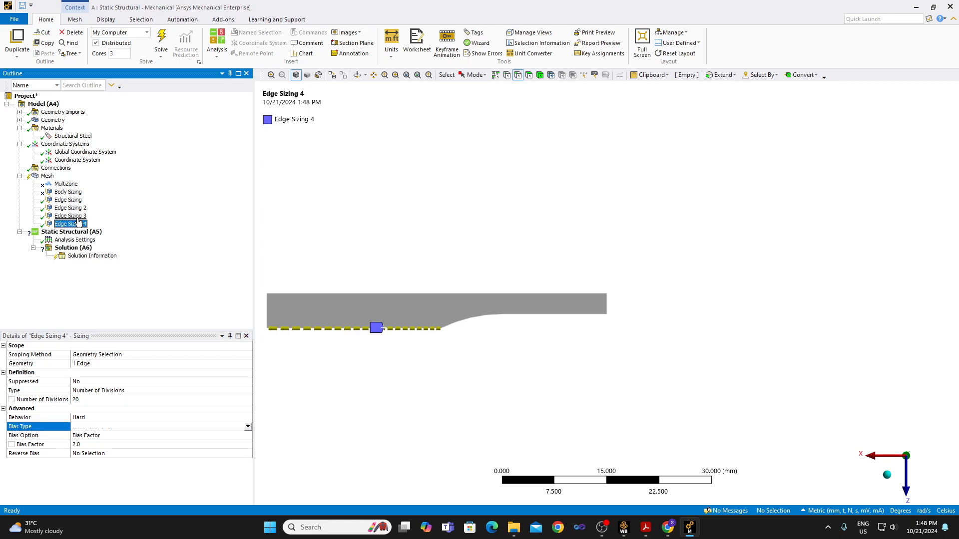
left_click(79, 216, "ctrl")
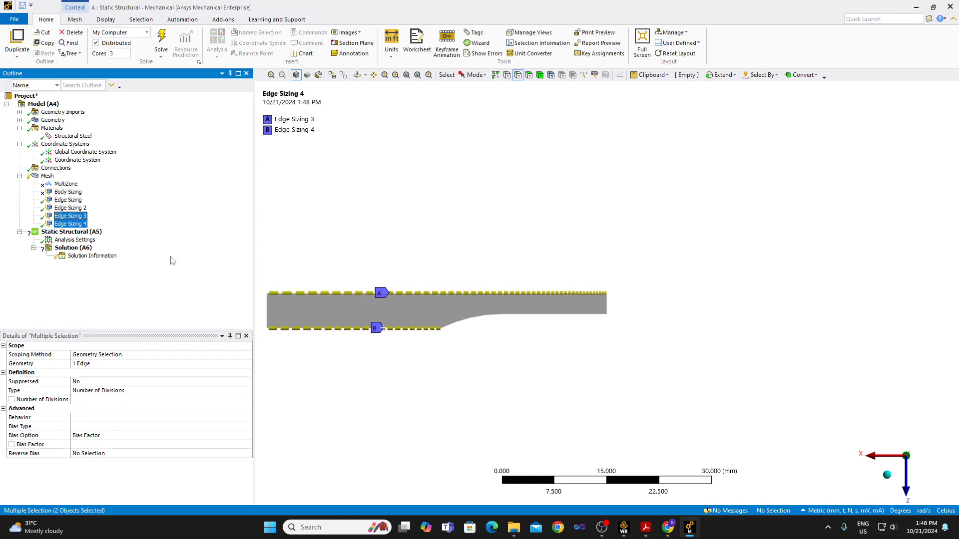
Set the grip edge sizing to 15 divisions and compare its spacing with the long axial edge sizing.
left_click(84, 225)
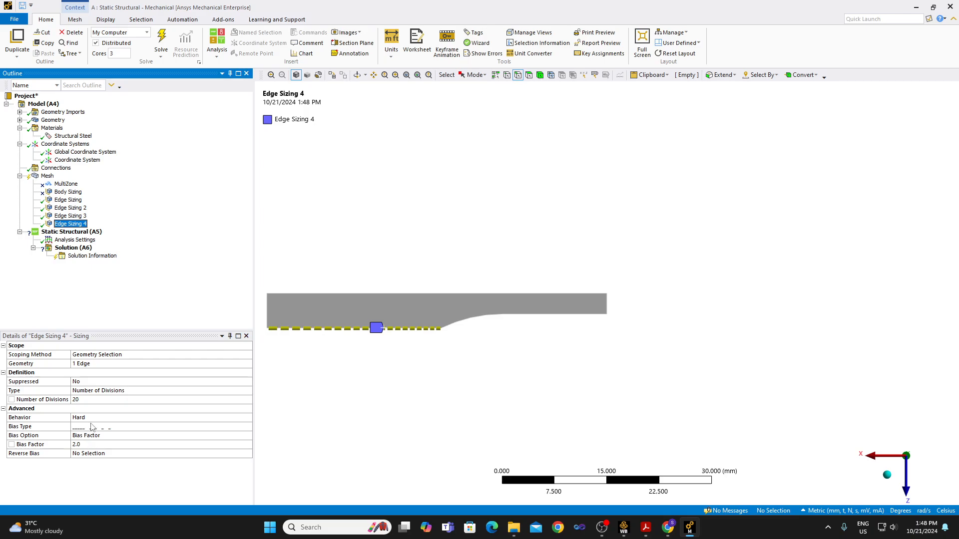
left_click(91, 400)
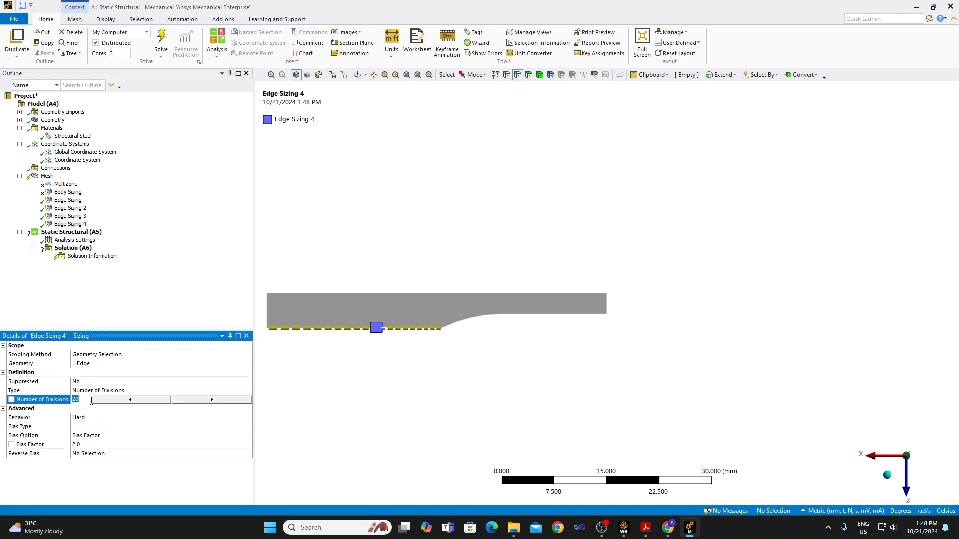
type("15")
key("Return")
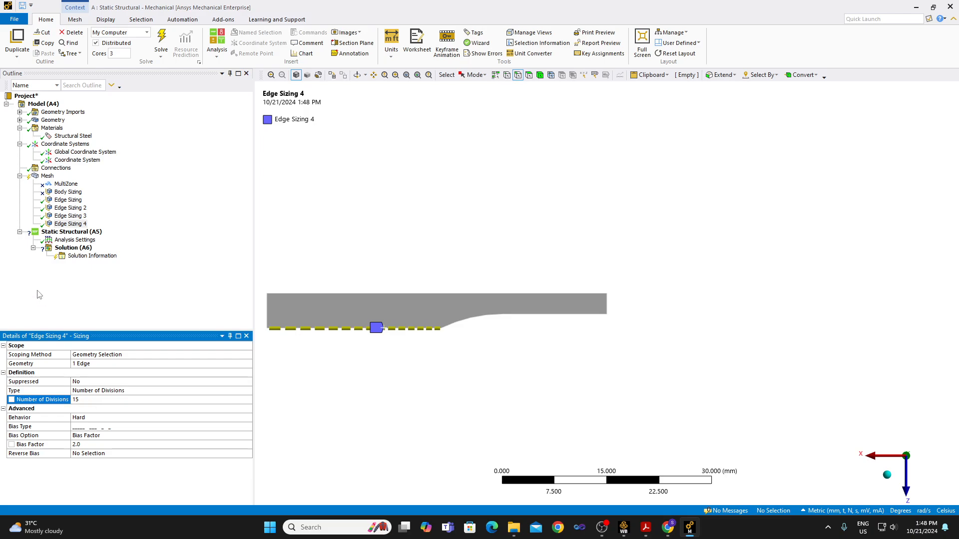
left_click(77, 217, "ctrl")
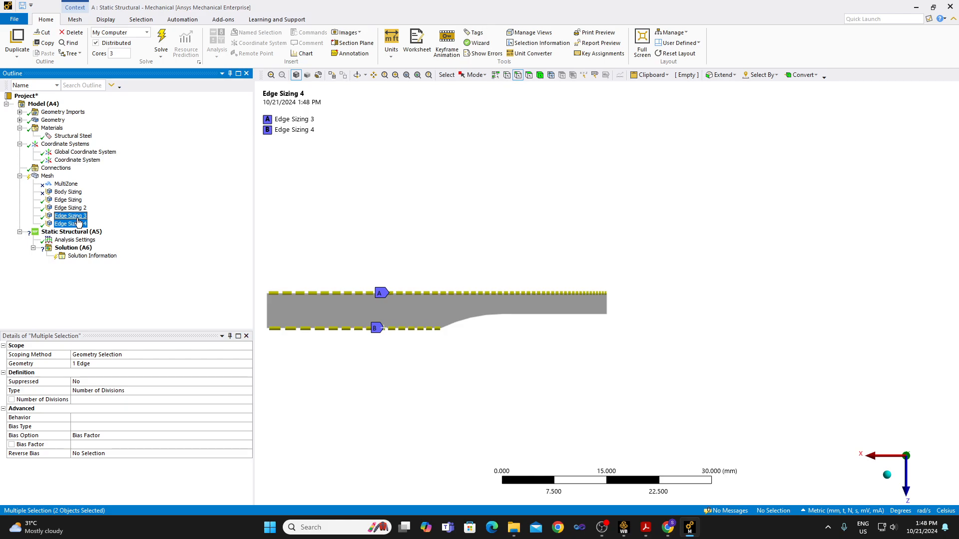
Set the grip edge sizing's bias factor to 1.5 and compare it again with the long axial edge sizing.
left_click(75, 223)
left_click(81, 444)
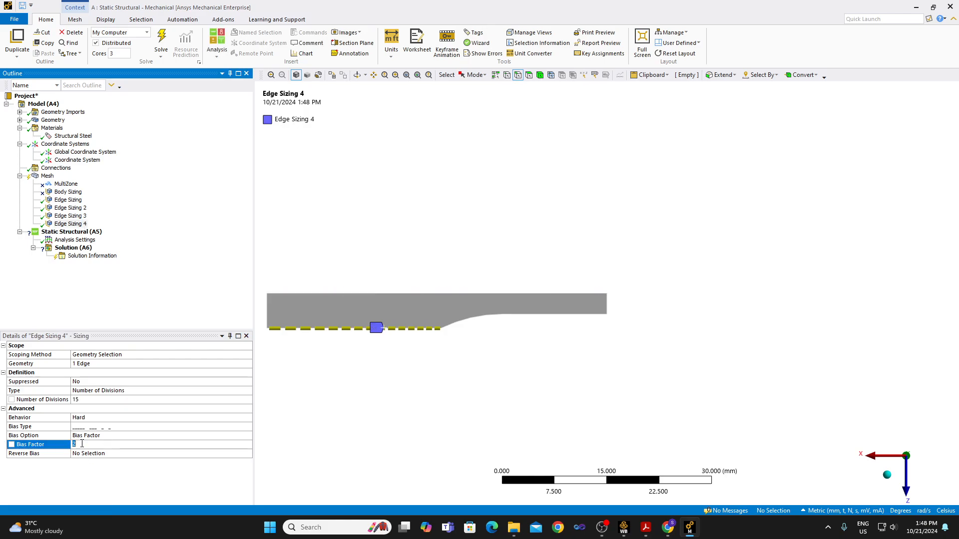
type("1.5")
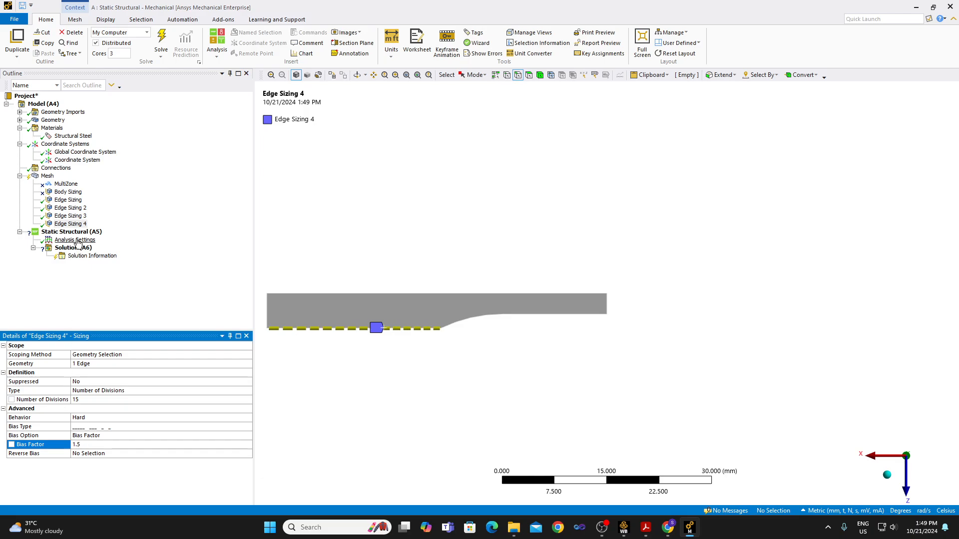
left_click(79, 219, "ctrl")
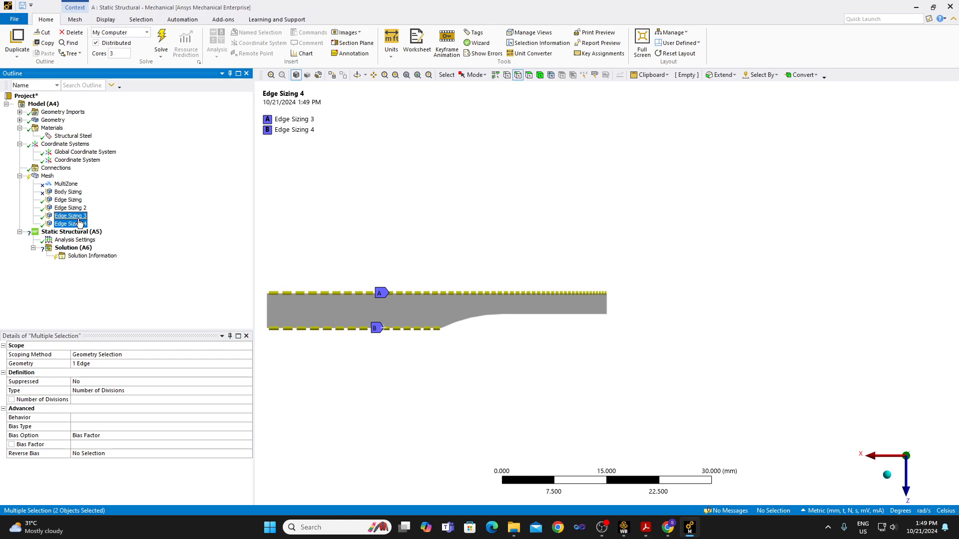
Insert an edge sizing on the curved fillet edge between the grip and the gauge section.
left_click(457, 322)
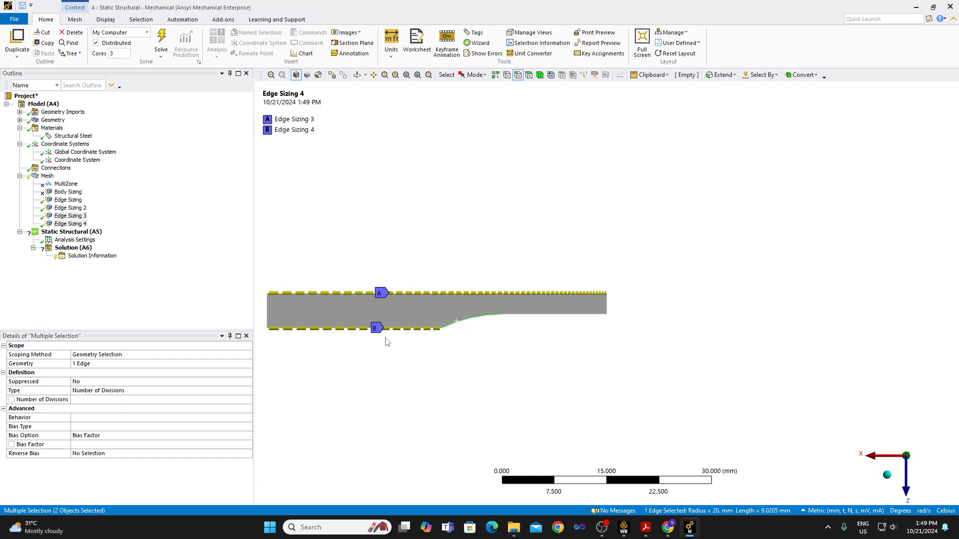
left_click(84, 218)
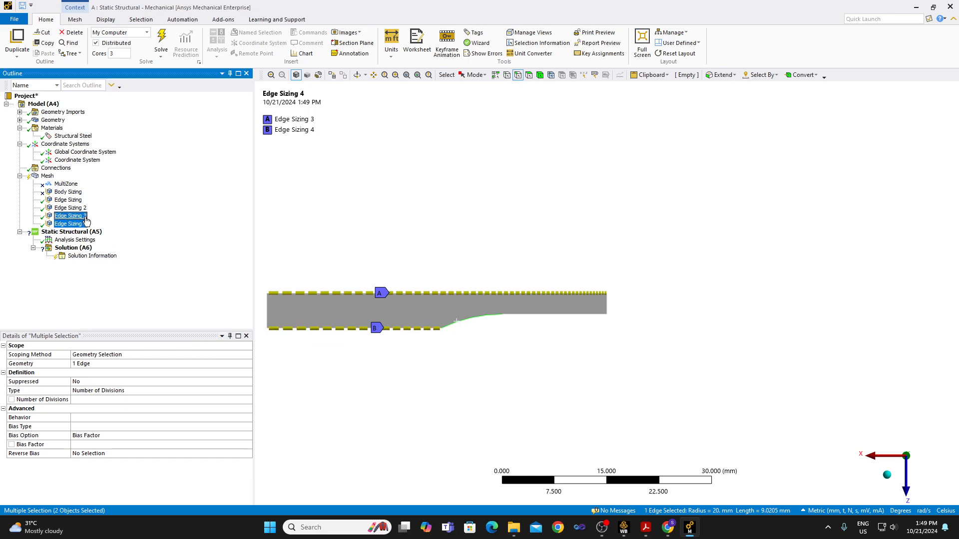
left_click(78, 225)
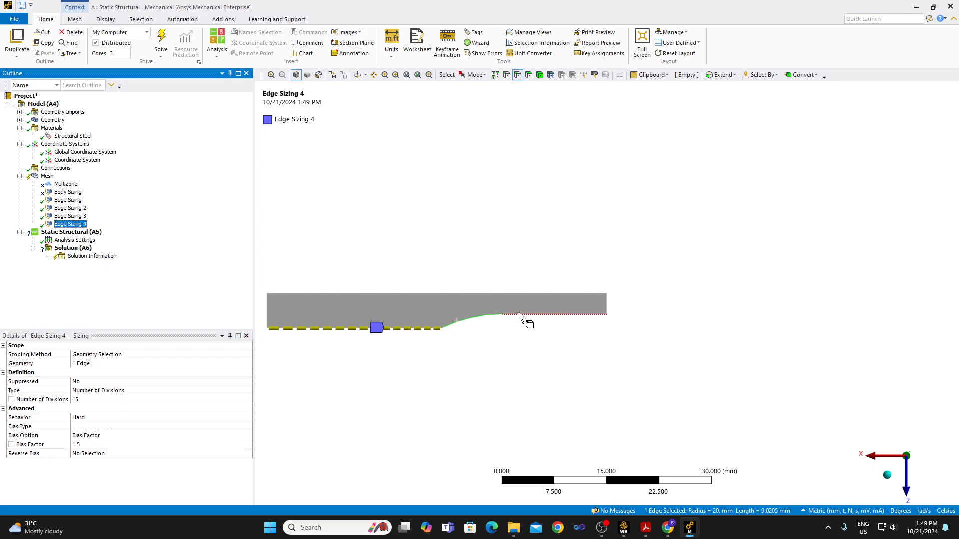
left_click(473, 318)
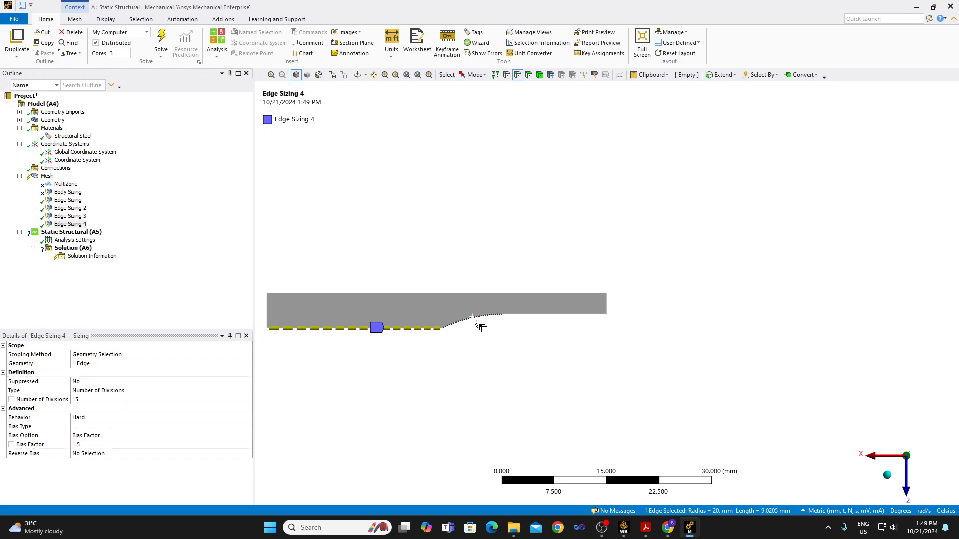
mouse_move(473, 317)
right_click(472, 318)
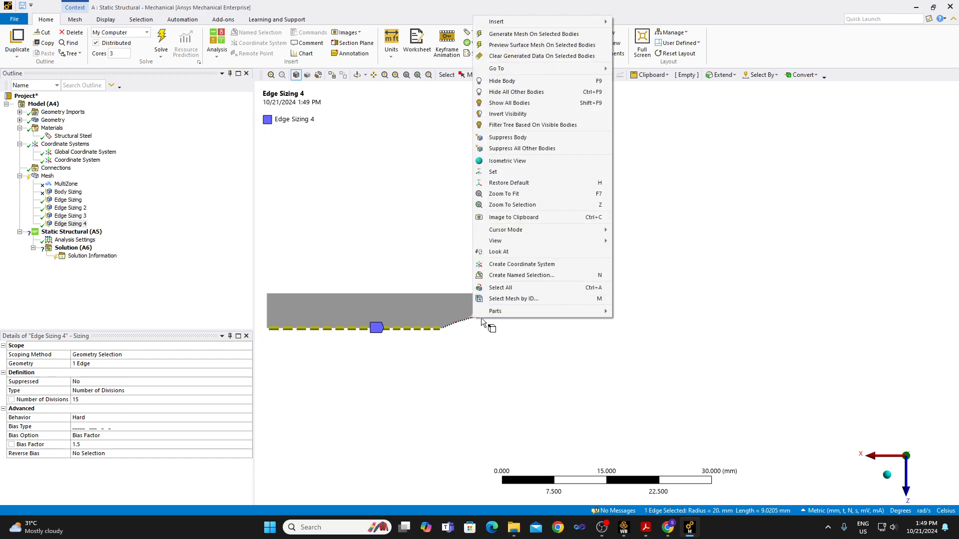
mouse_move(529, 21)
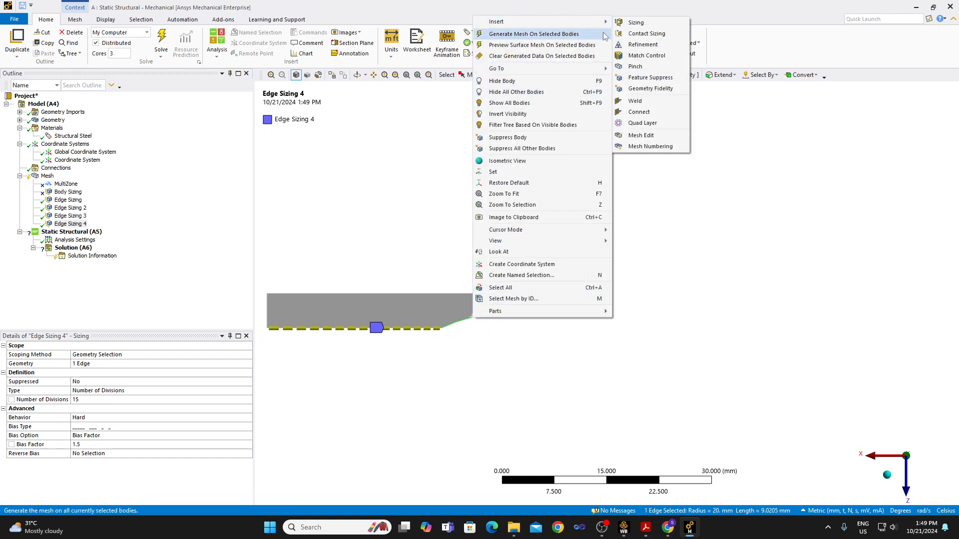
left_click(637, 21)
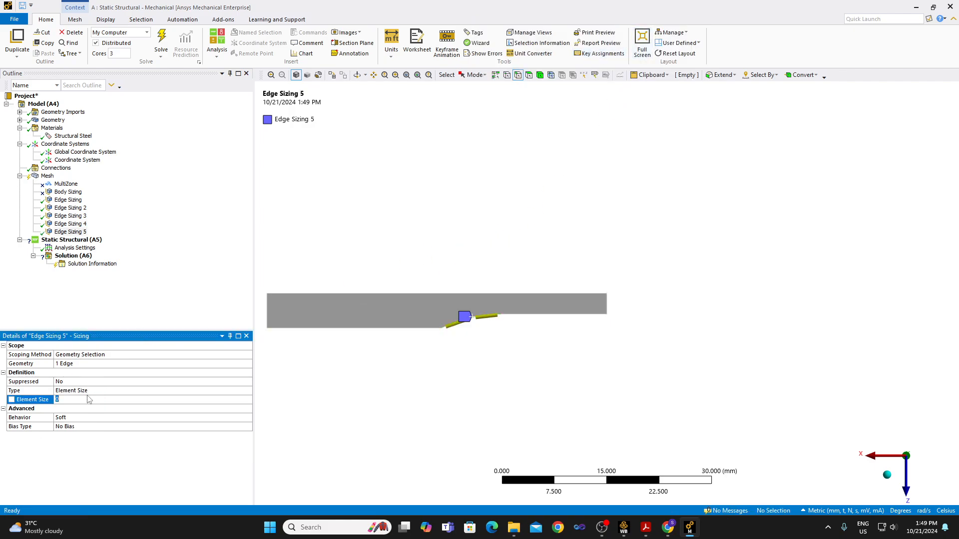
Define the fillet edge sizing by Number of Divisions, set it to 7 and compare it with the grip and long axial edge sizings.
double_click(81, 391)
left_click(78, 400)
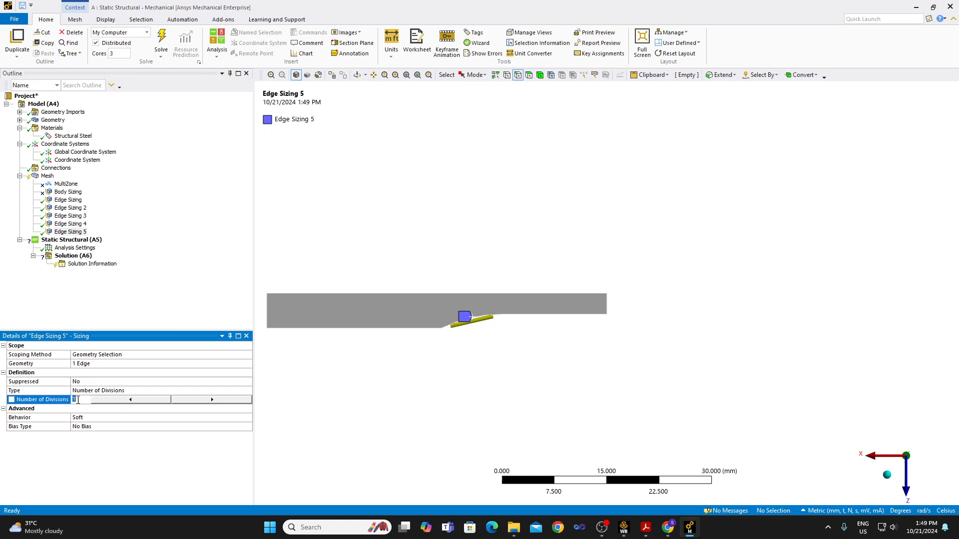
type("7")
key("Return")
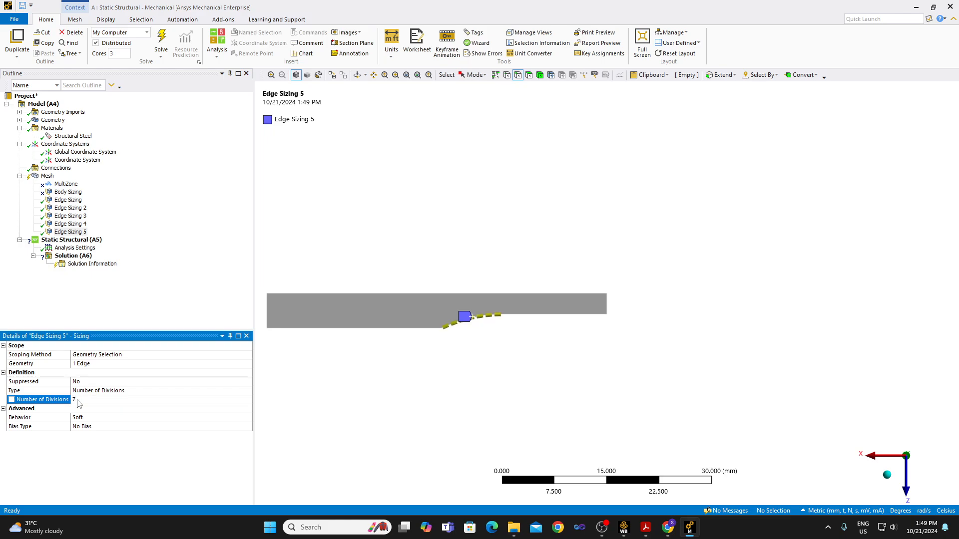
left_click(75, 224, "ctrl")
left_click(73, 216, "ctrl")
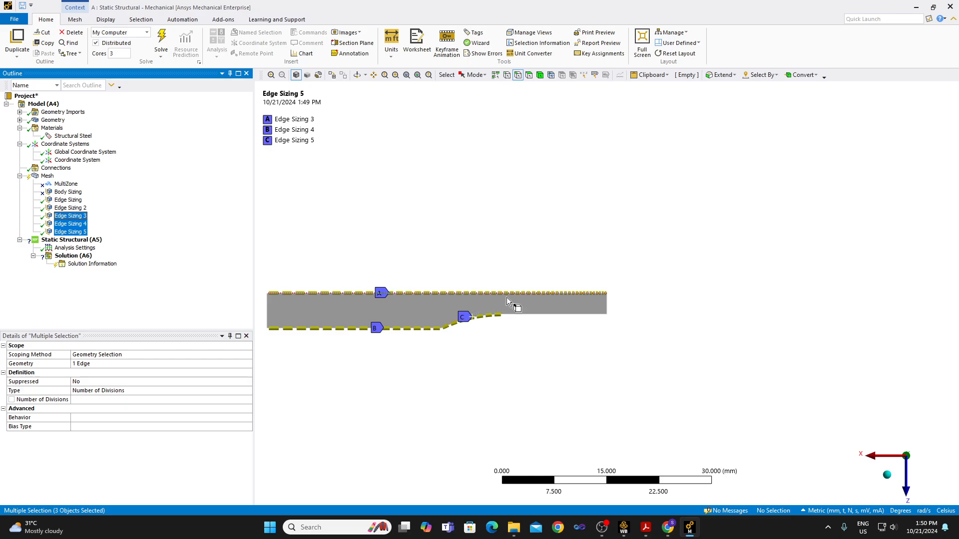
Apply the large-to-small bias to the fillet edge sizing with a bias factor of 2, keeping the Bias Factor option.
left_click(82, 231)
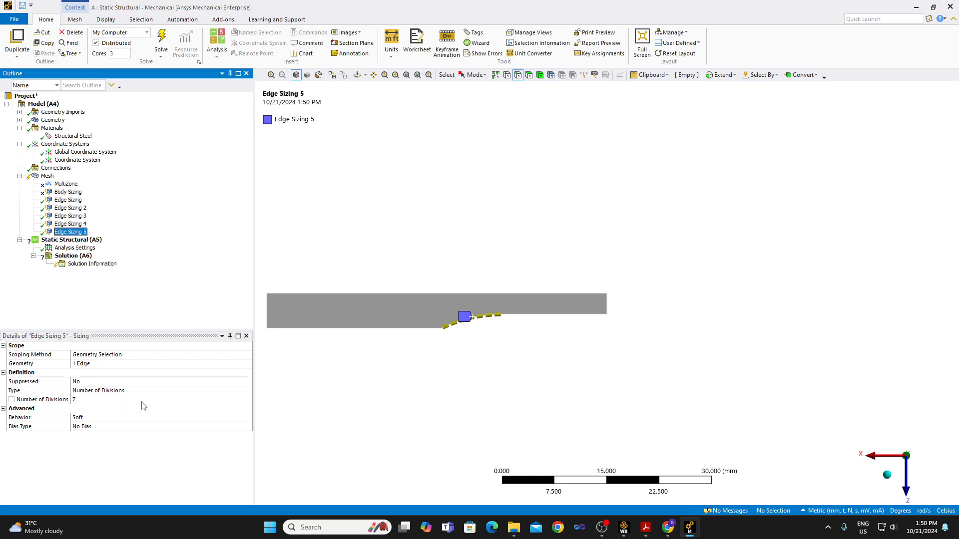
double_click(92, 428)
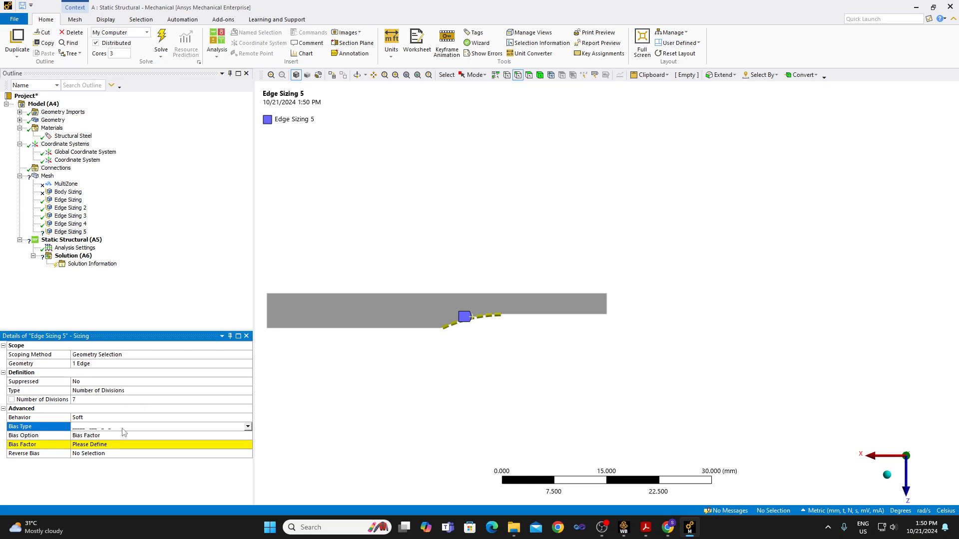
left_click(108, 445)
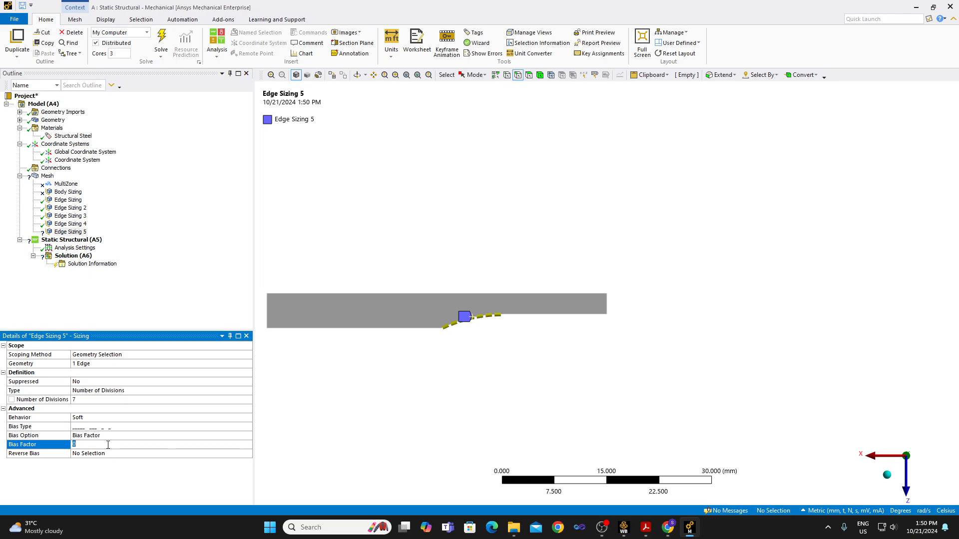
type("2")
key("Return")
left_click(108, 435)
left_click(248, 436)
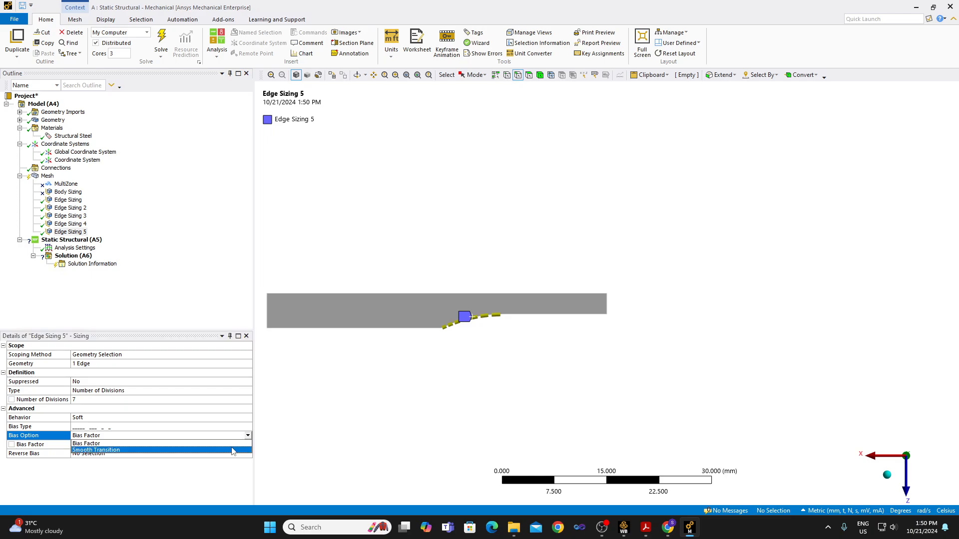
left_click(231, 443)
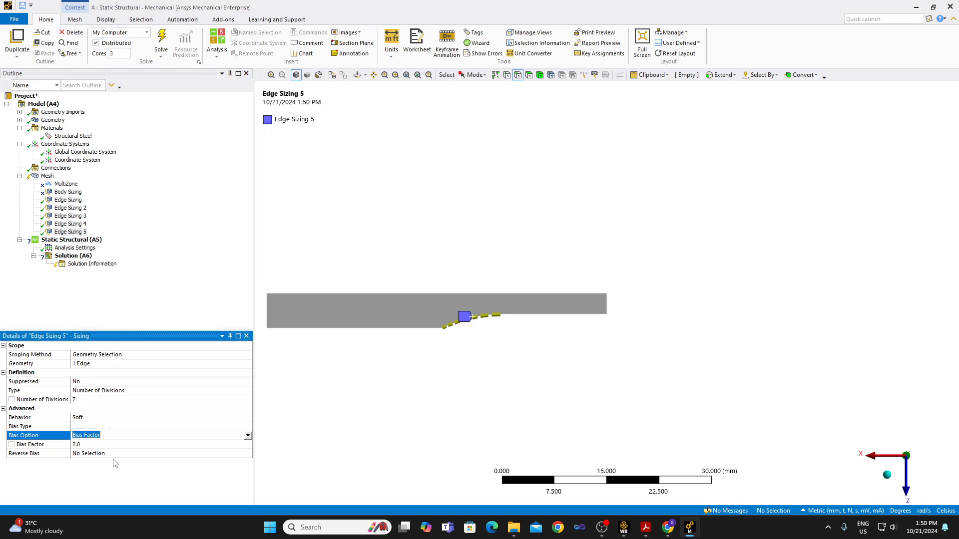
Switch the fillet edge sizing to the small-to-large bias and compare it with the grip and long axial edge sizings.
left_click(98, 426)
left_click(248, 427)
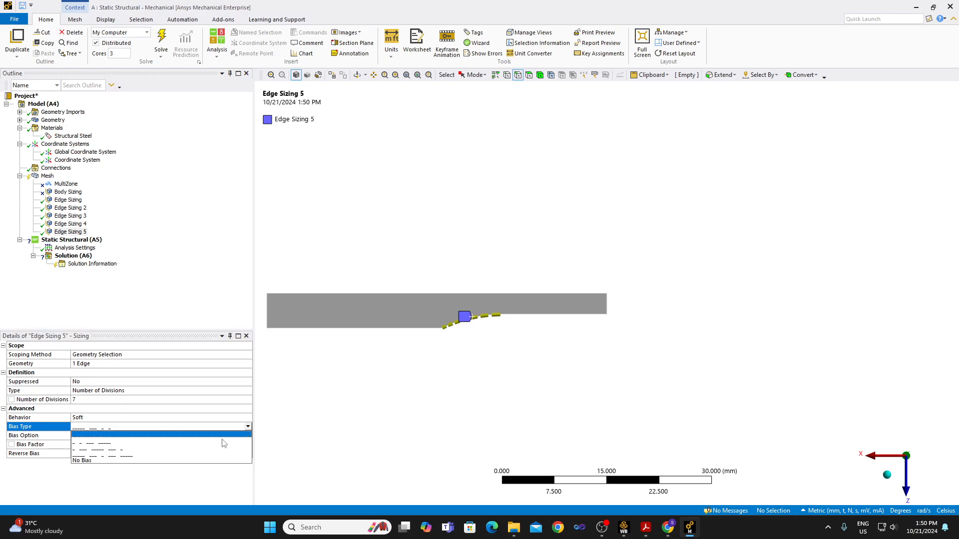
left_click(216, 444)
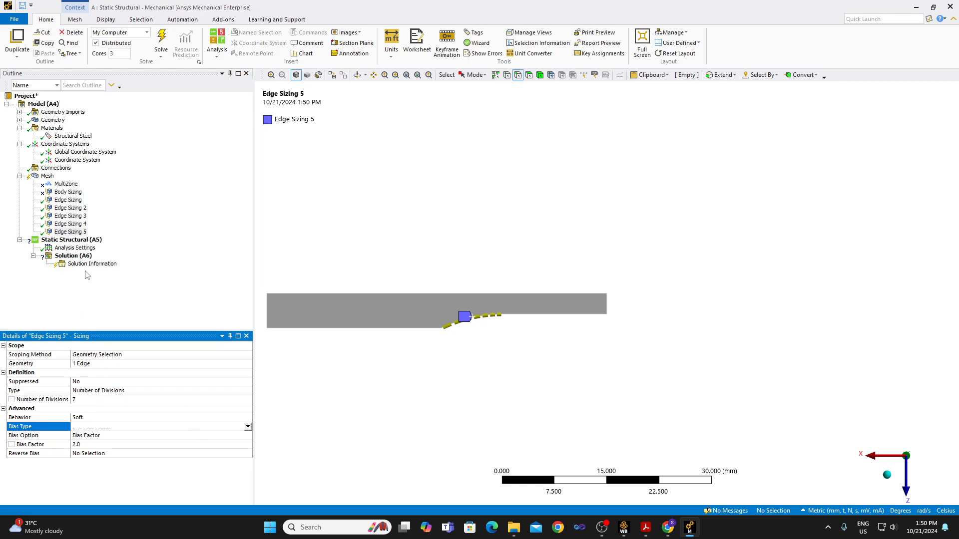
left_click(71, 217, "shift")
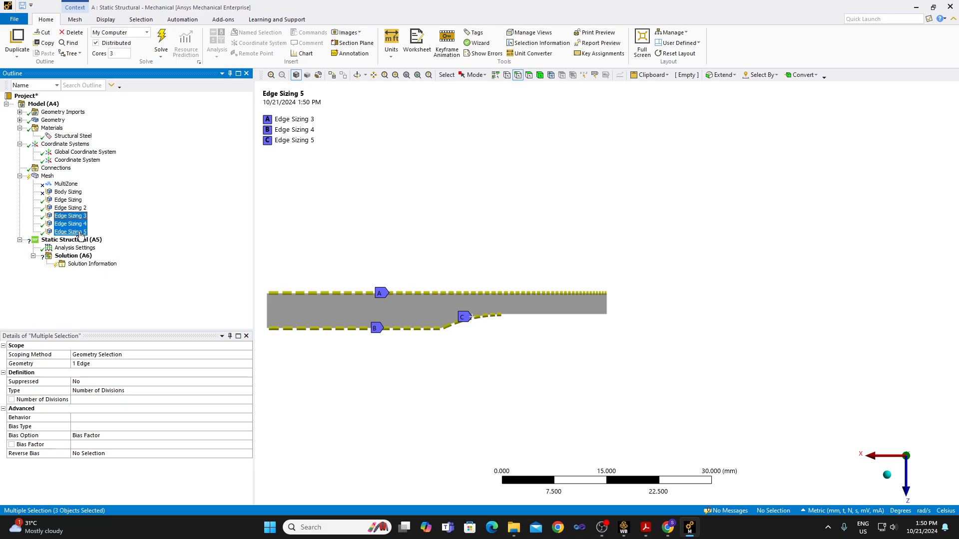
left_click(81, 232)
Set the fillet edge sizing's bias factor to 1.0 and its number of divisions to 10.
left_click(84, 444)
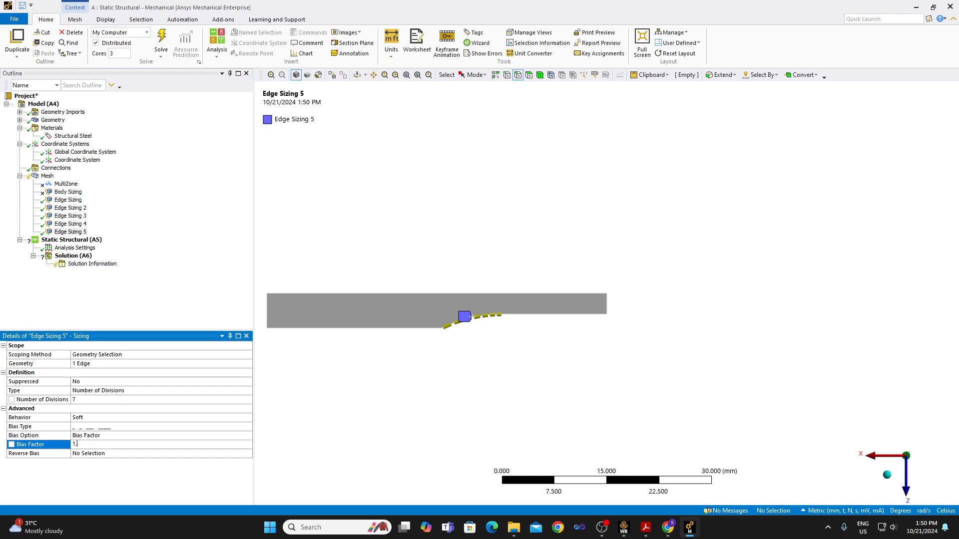
type("1.0")
left_click(87, 400)
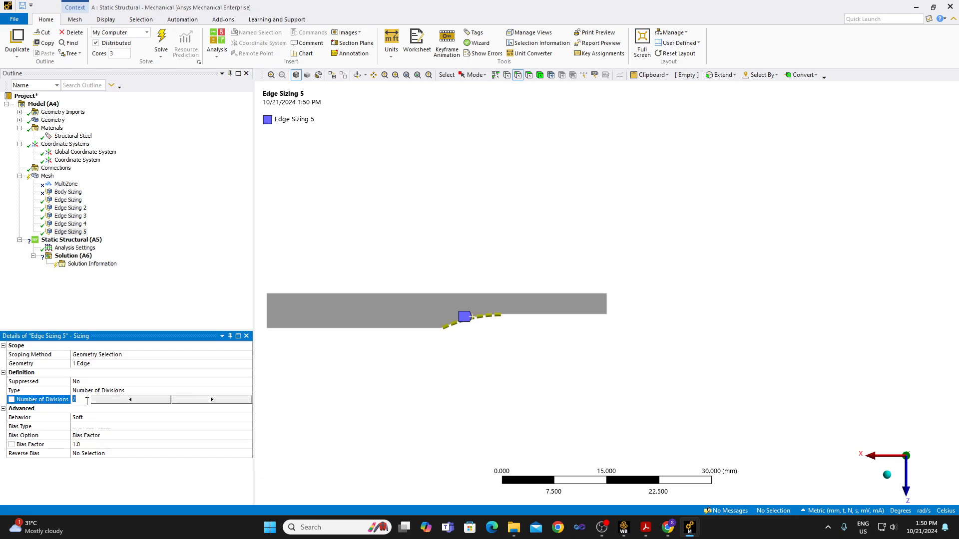
type("10")
key("Return")
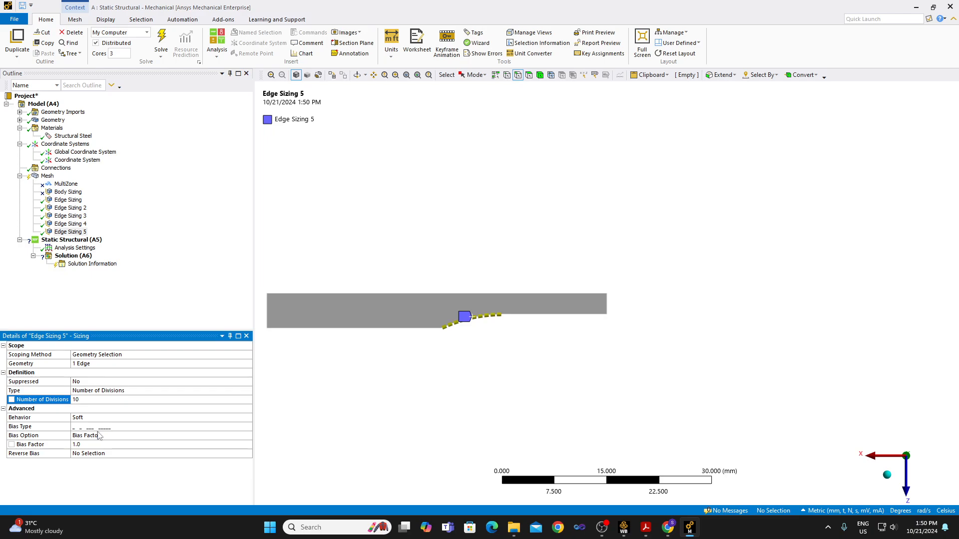
Set the fillet edge sizing's bias factor to 1.5 and compare its spacing with the grip and long axial edge sizings.
left_click(80, 444)
type("1.5")
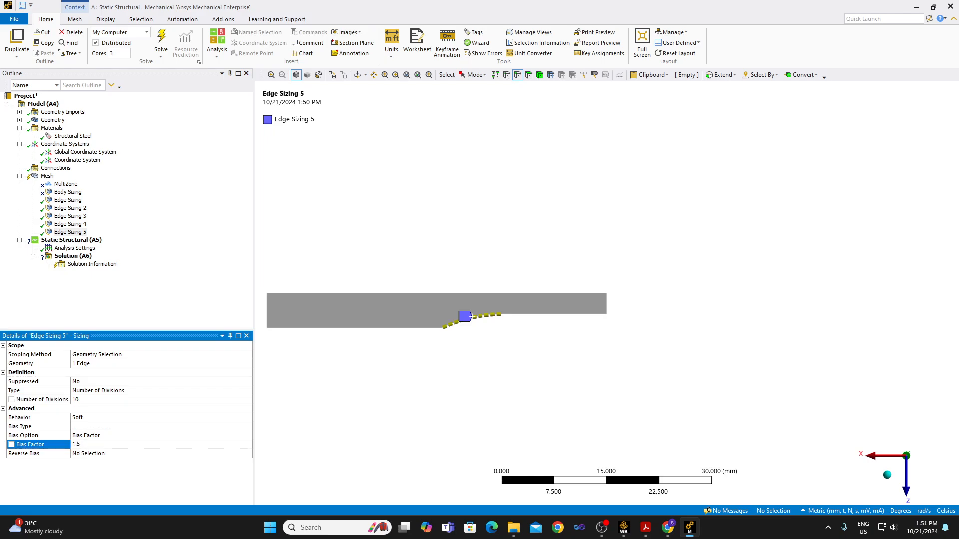
key("Return")
left_click(81, 226, "ctrl")
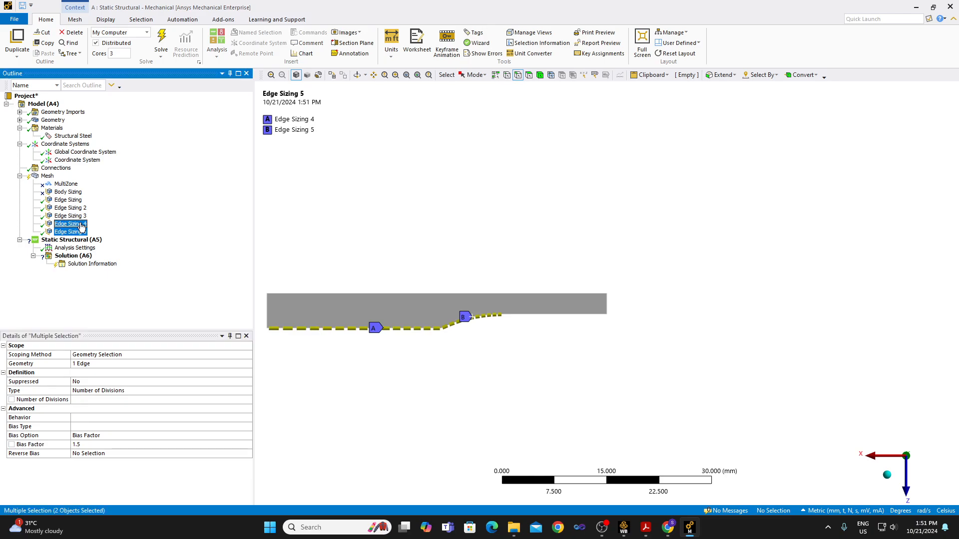
left_click(82, 217, "ctrl")
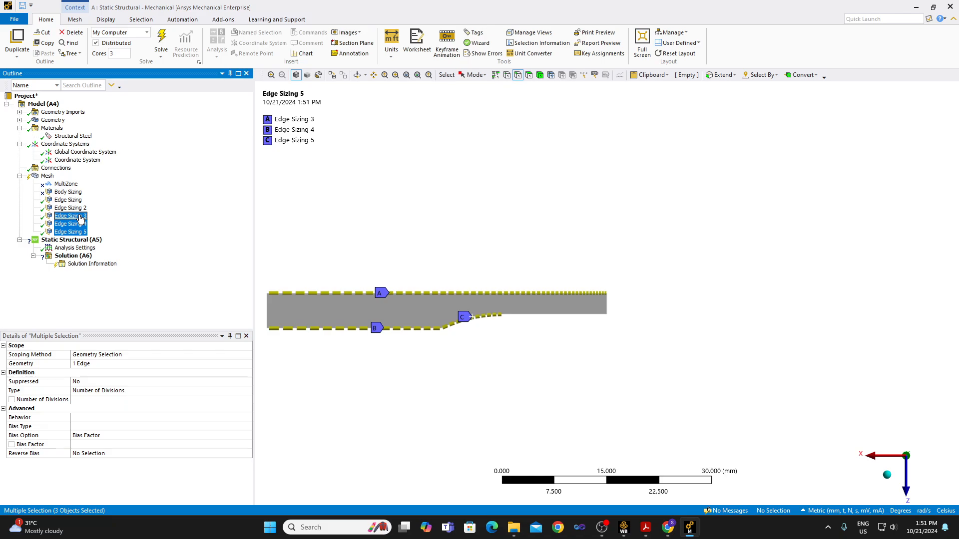
Set the fillet edge sizing to 7 divisions and compare it again with the grip and long axial edge sizings.
left_click(83, 233)
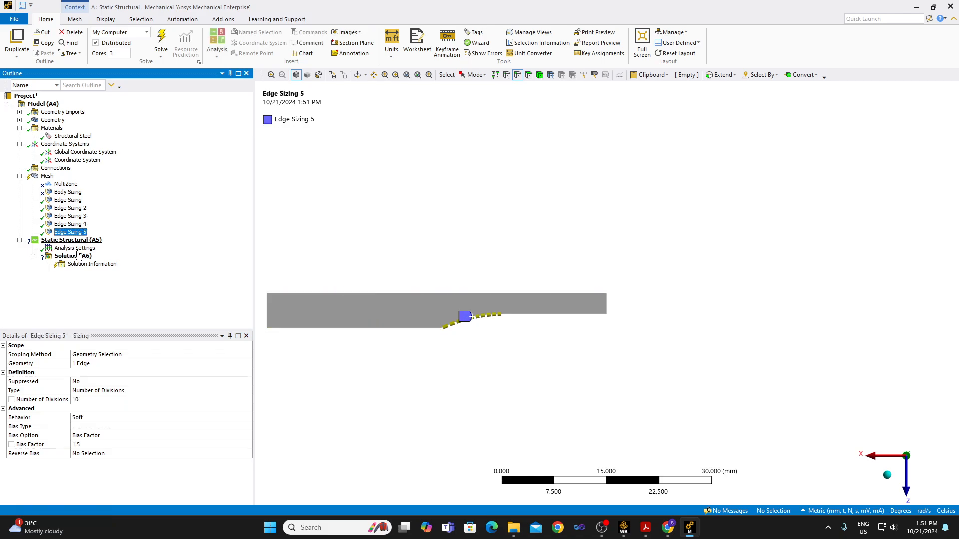
left_click(83, 400)
type("7")
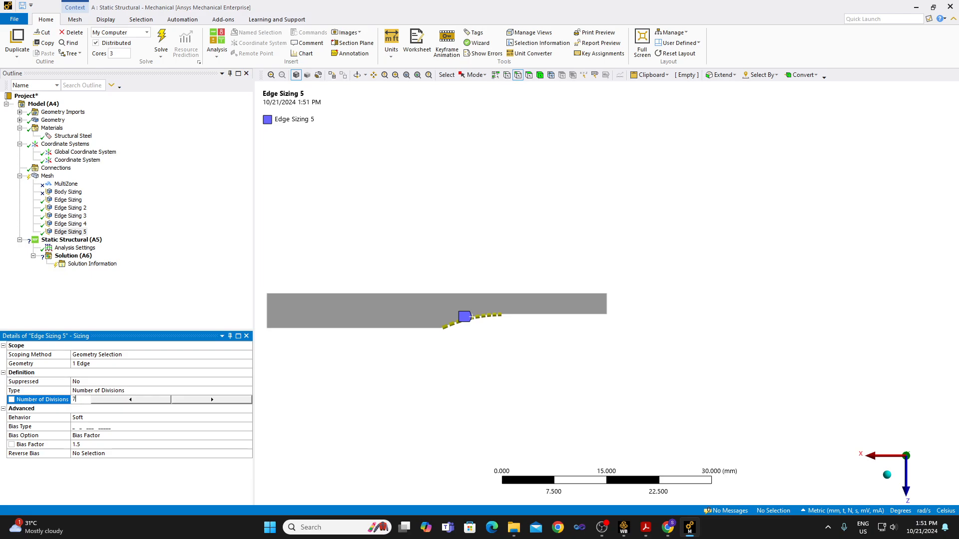
key("Return")
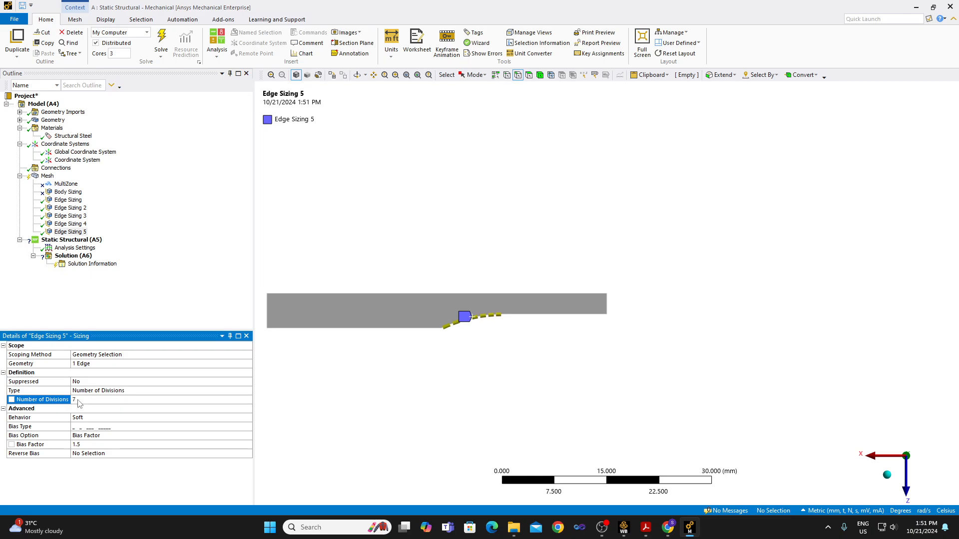
left_click(70, 216, "shift")
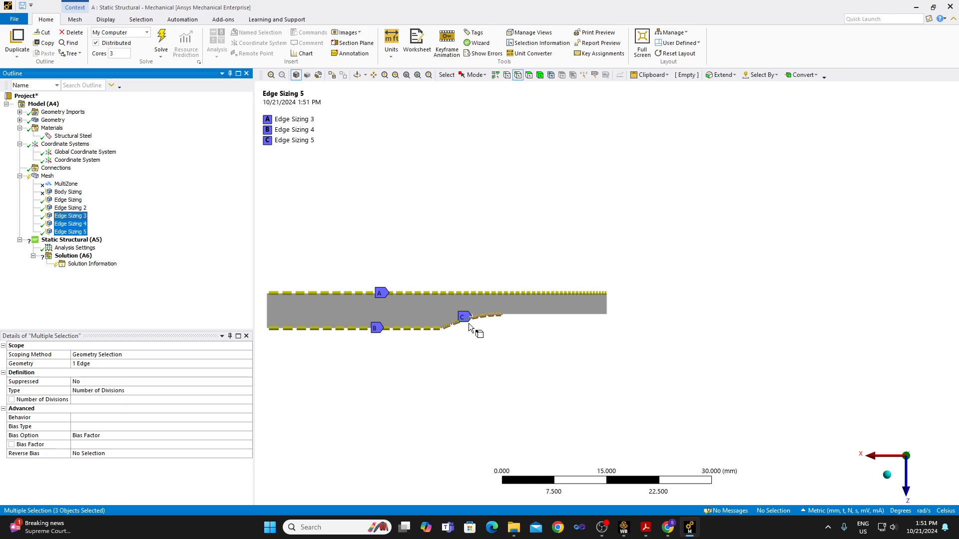
Add a mesh sizing to the straight 15 mm gauge edge beyond the fillet.
left_click(529, 317)
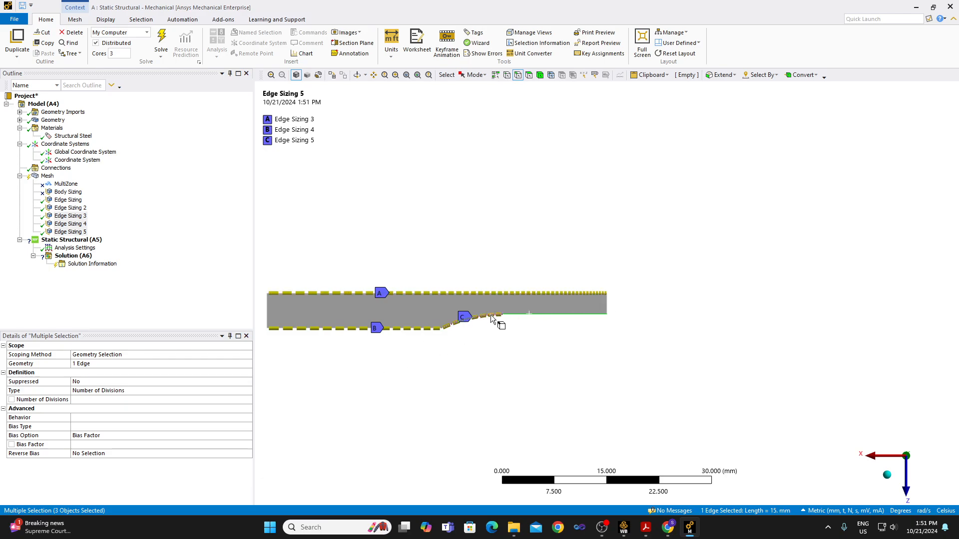
right_click(529, 314)
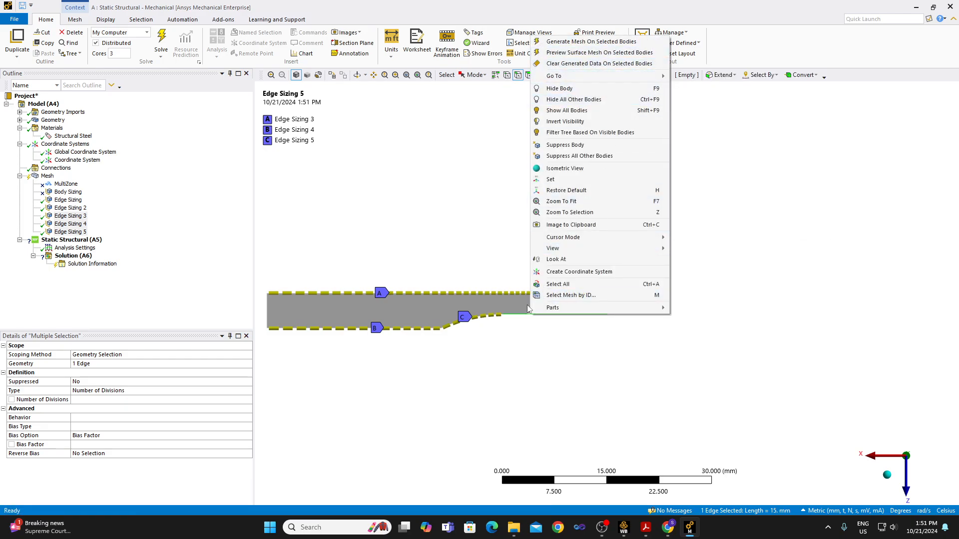
left_click(48, 176)
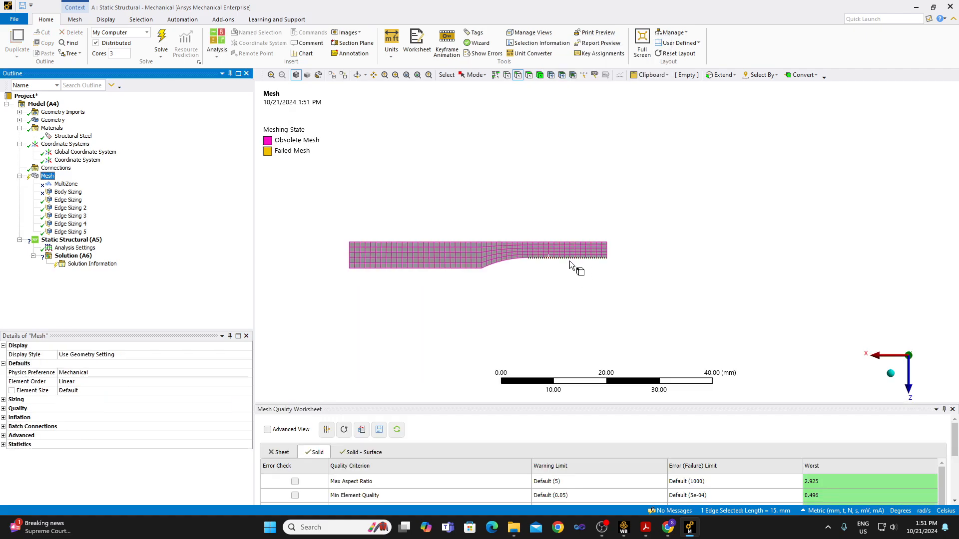
right_click(571, 259)
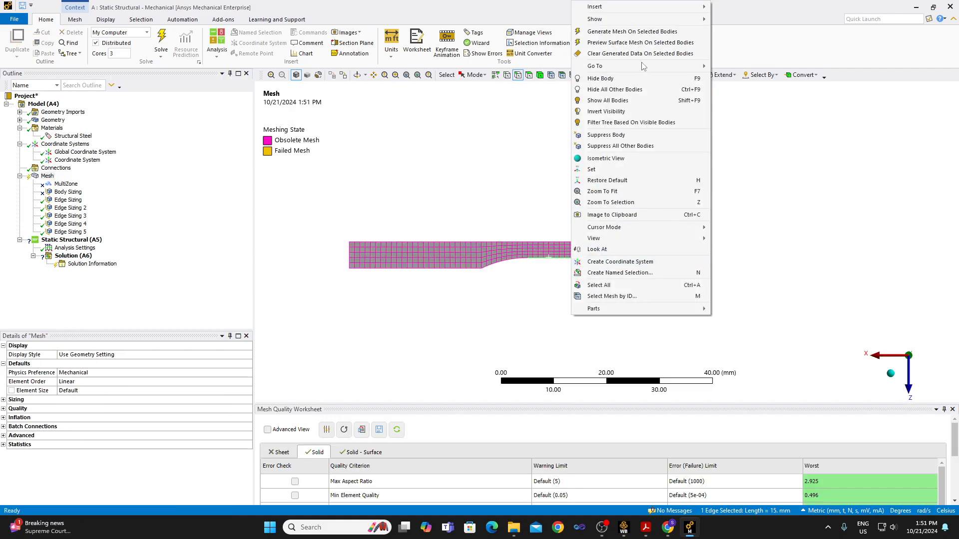
mouse_move(643, 18)
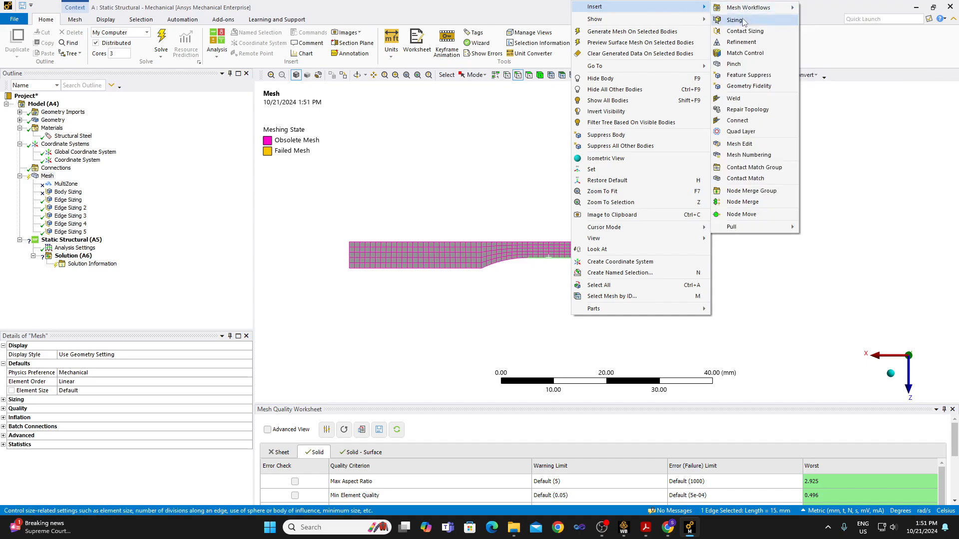
left_click(740, 19)
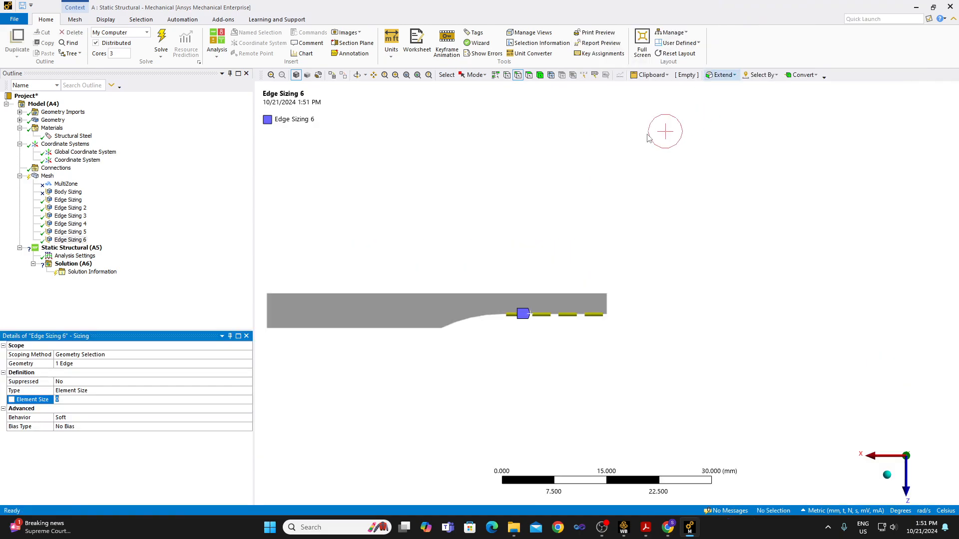
Define the gauge edge sizing by 28 divisions and compare it with the fillet, grip and long axial edge sizings.
double_click(78, 391)
left_click(81, 399)
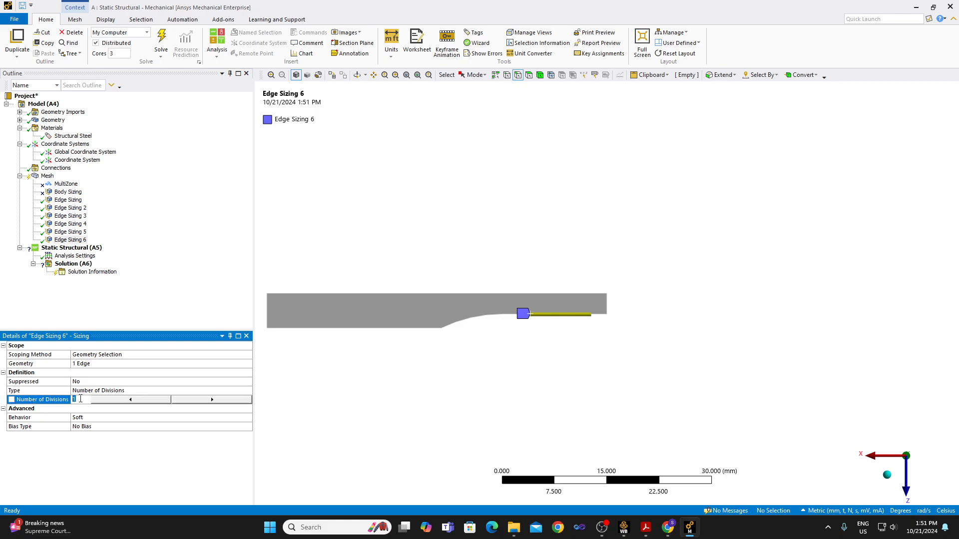
type("28")
key("Return")
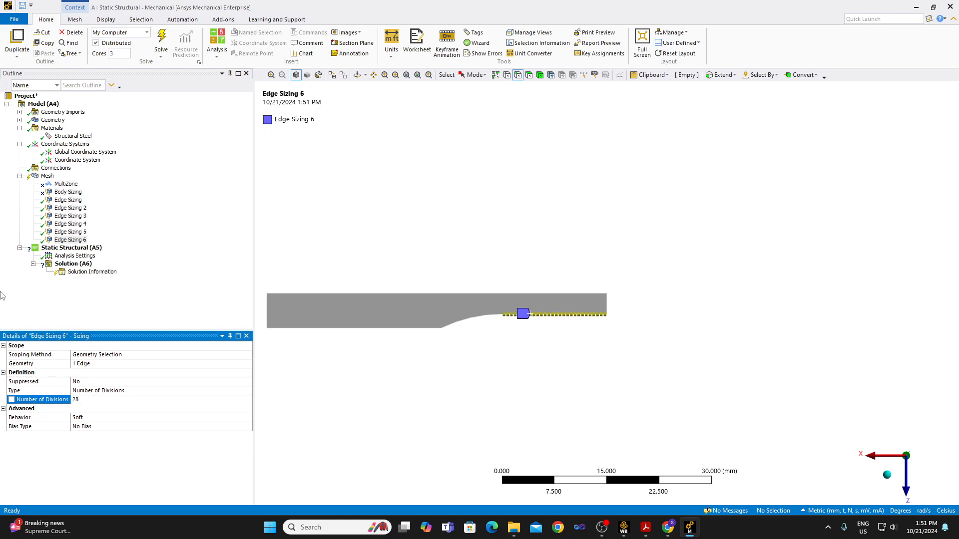
left_click(71, 232, "ctrl")
left_click(70, 224, "ctrl")
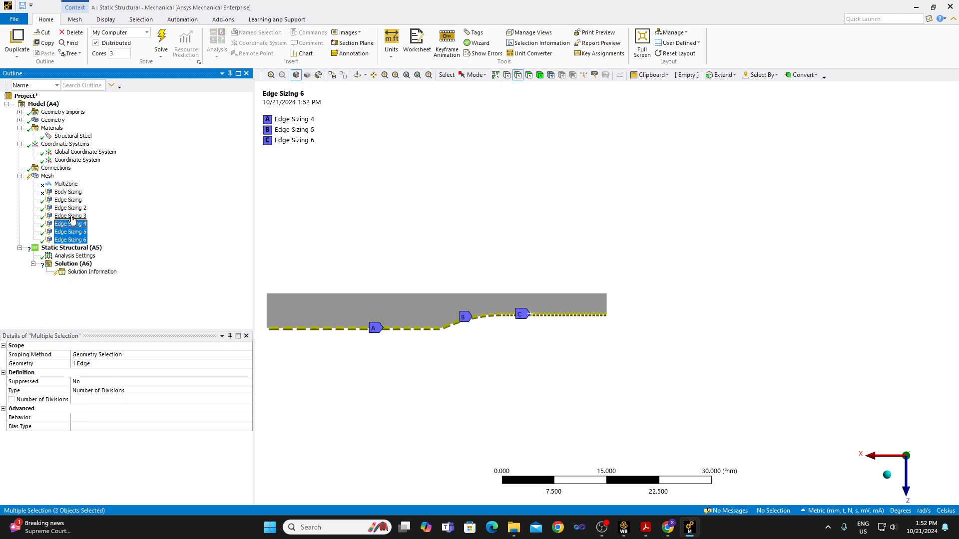
left_click(72, 216, "ctrl")
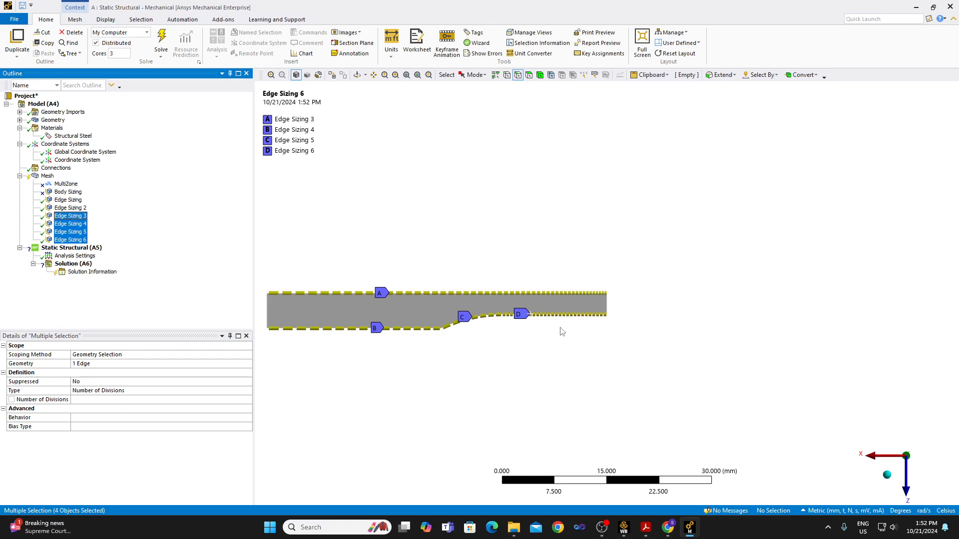
Give the gauge edge sizing a large-to-small bias with a bias factor of 1.5.
left_click(70, 240)
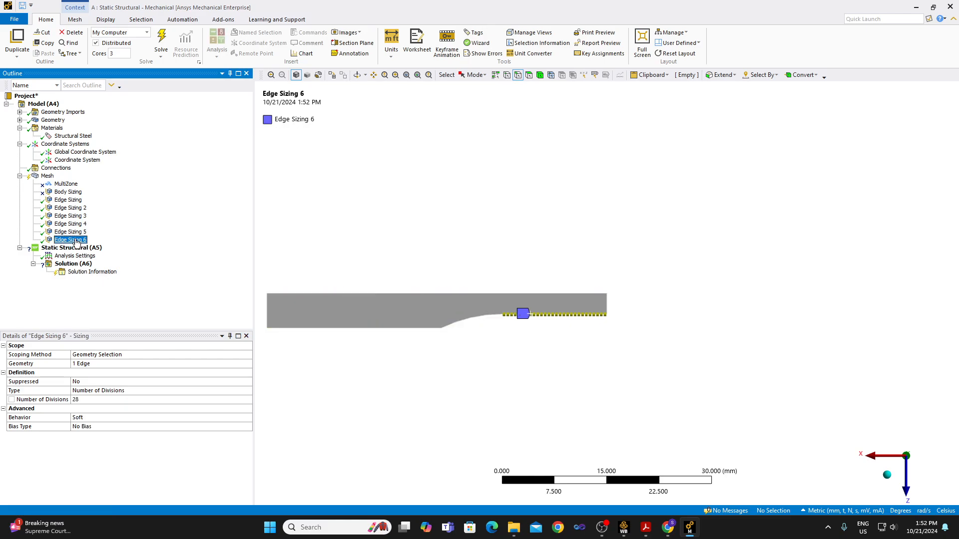
left_click(94, 427)
left_click(96, 434)
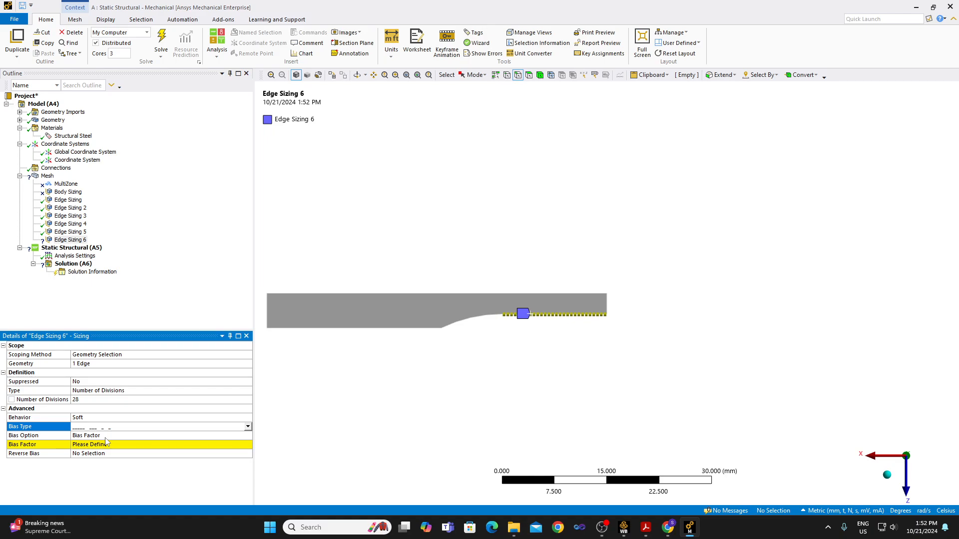
left_click(101, 444)
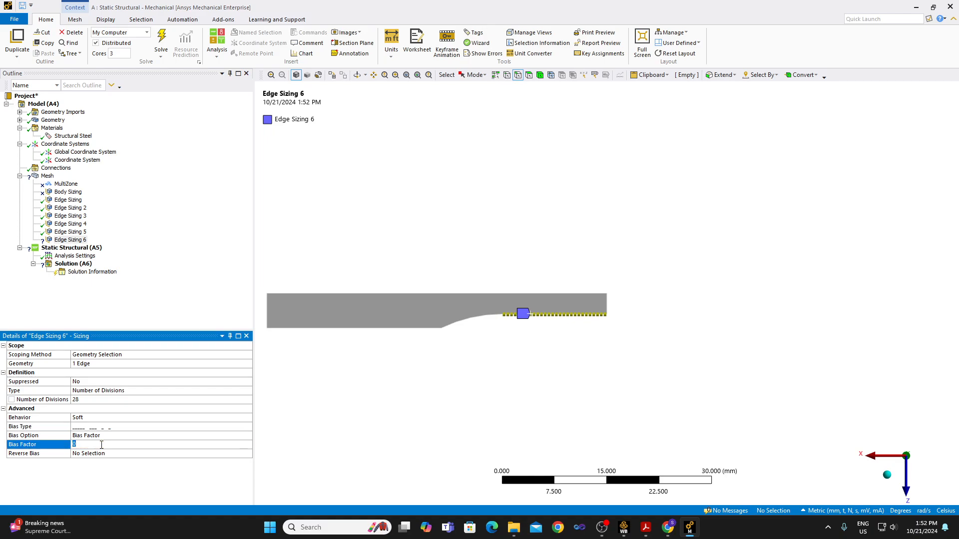
type("1.5")
key("Return")
Switch the gauge edge sizing to the small-to-large bias and compare it with the fillet, grip and long axial edge sizings.
left_click(123, 428)
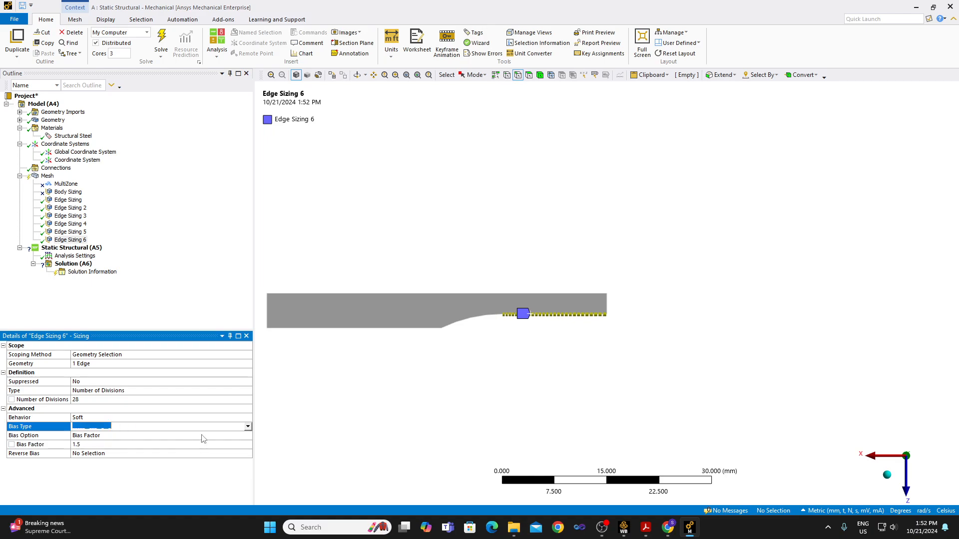
left_click(248, 427)
left_click(202, 443)
left_click(71, 232, "ctrl")
left_click(70, 224, "ctrl")
left_click(71, 217, "ctrl")
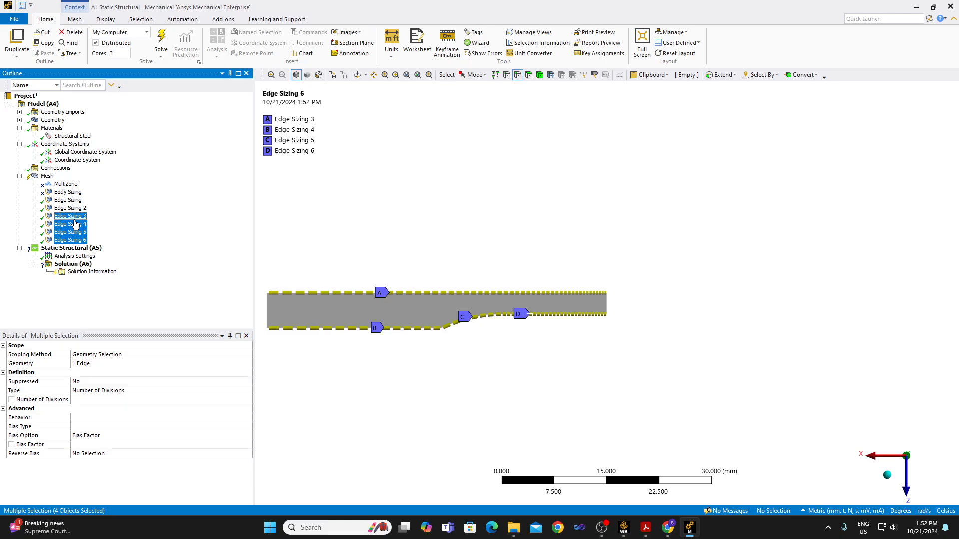
Set the gauge edge sizing's bias factor to 2 and compare its spacing with the fillet, grip and long axial edge sizings.
left_click(74, 239)
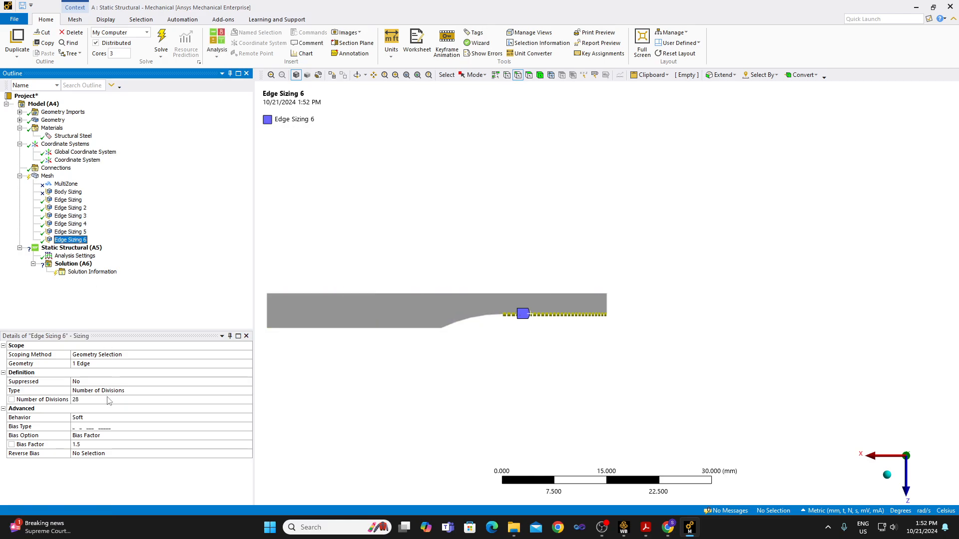
left_click(85, 445)
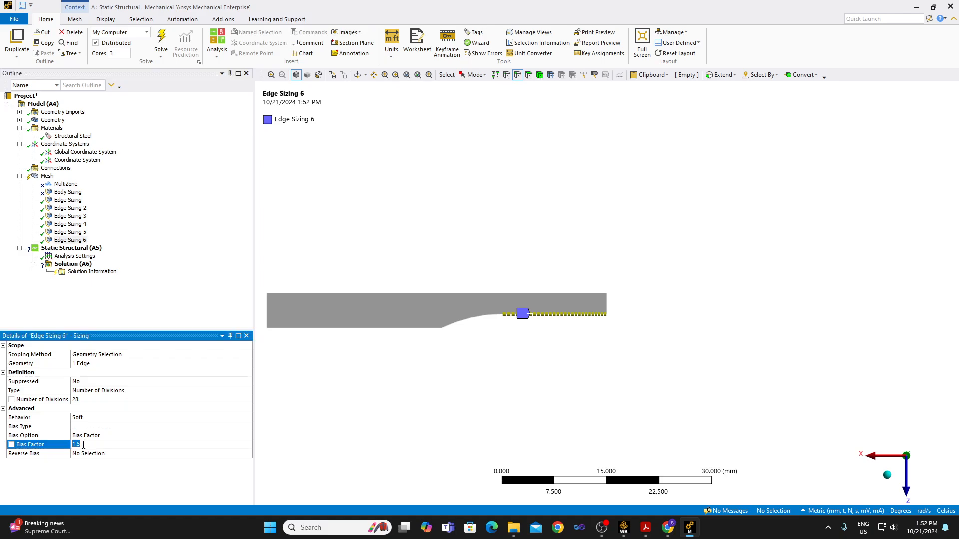
type("2")
key("Return")
left_click(66, 232, "ctrl")
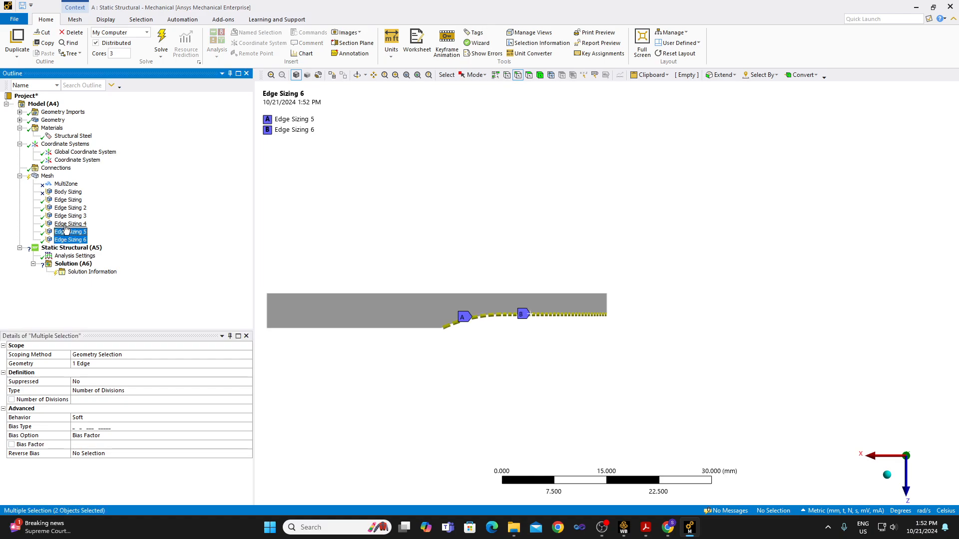
left_click(66, 224, "ctrl")
left_click(68, 216, "ctrl")
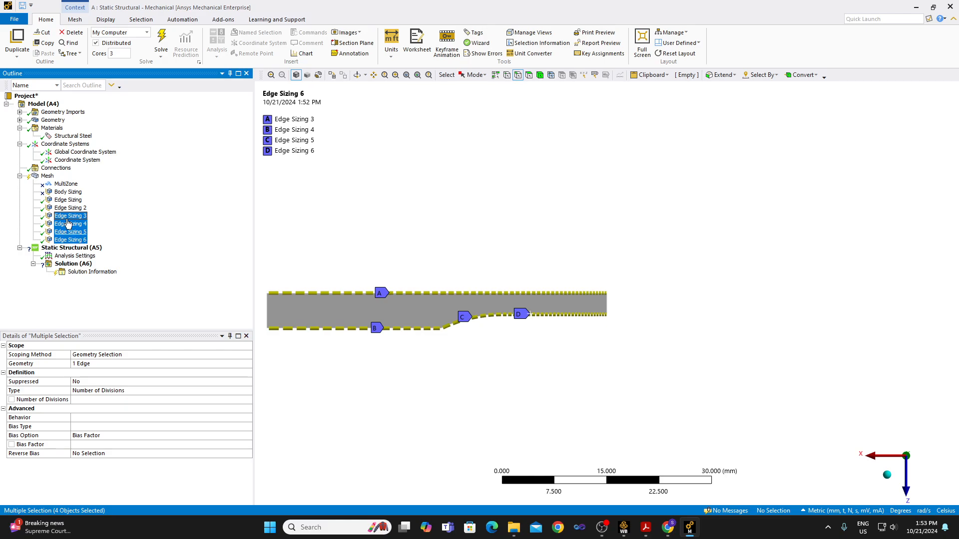
Insert a mesh method and scope it to the specimen body.
left_click(49, 176)
right_click(50, 177)
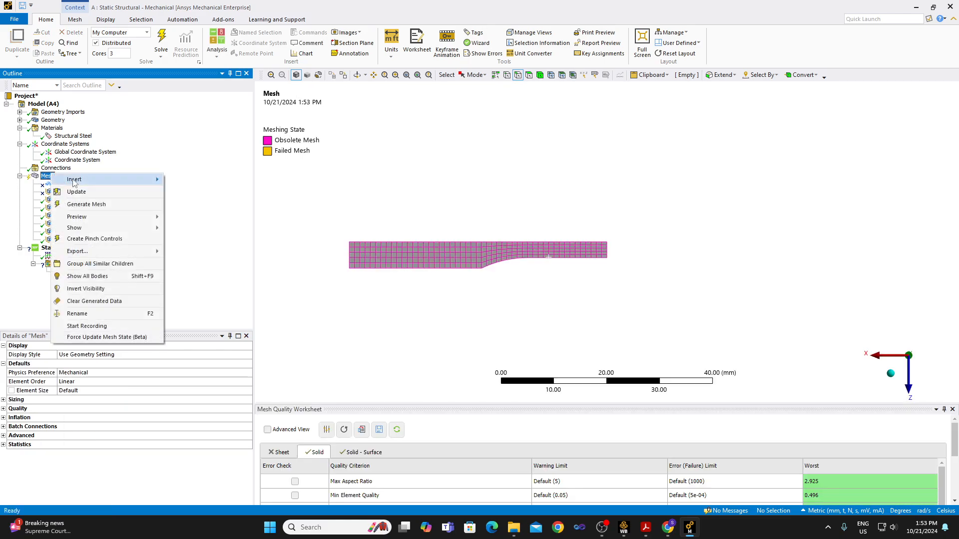
mouse_move(100, 179)
left_click(197, 197)
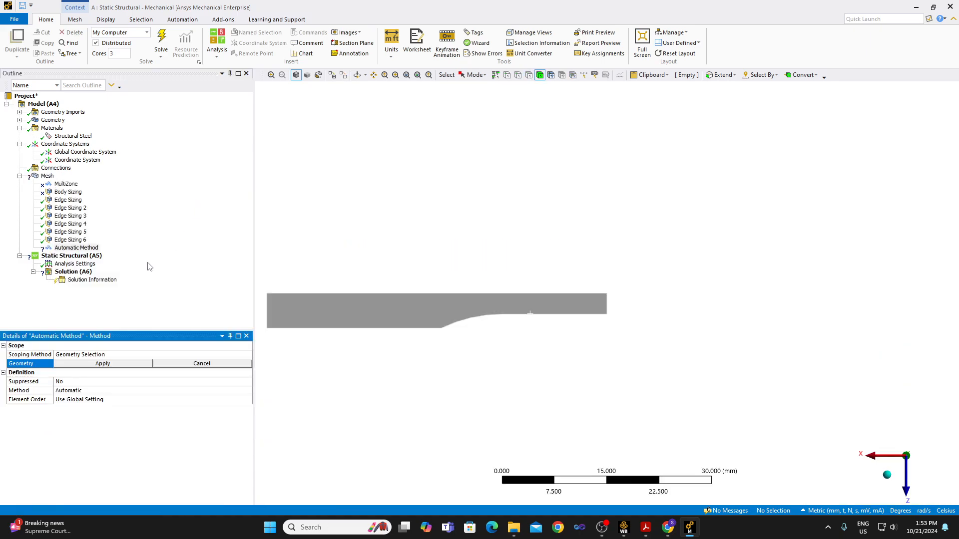
left_click(304, 318)
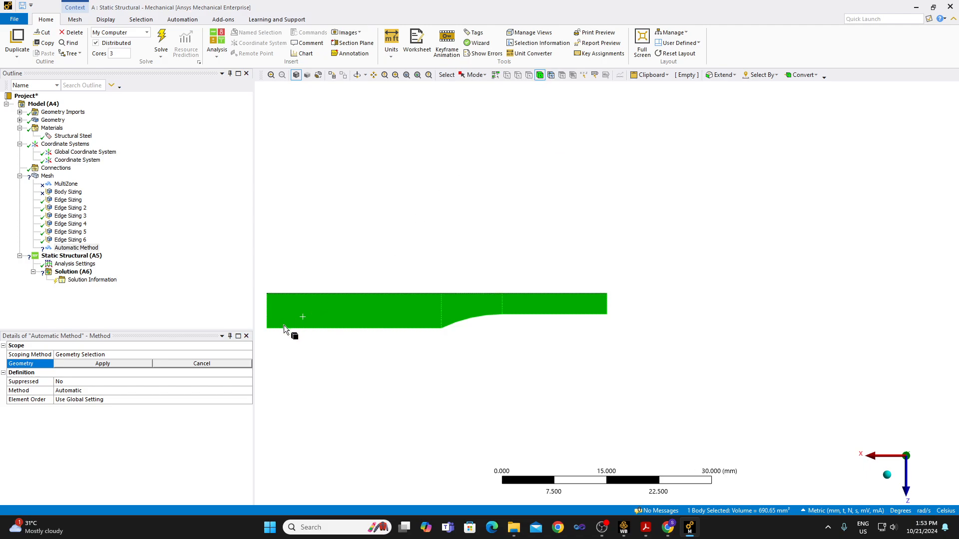
left_click(103, 365)
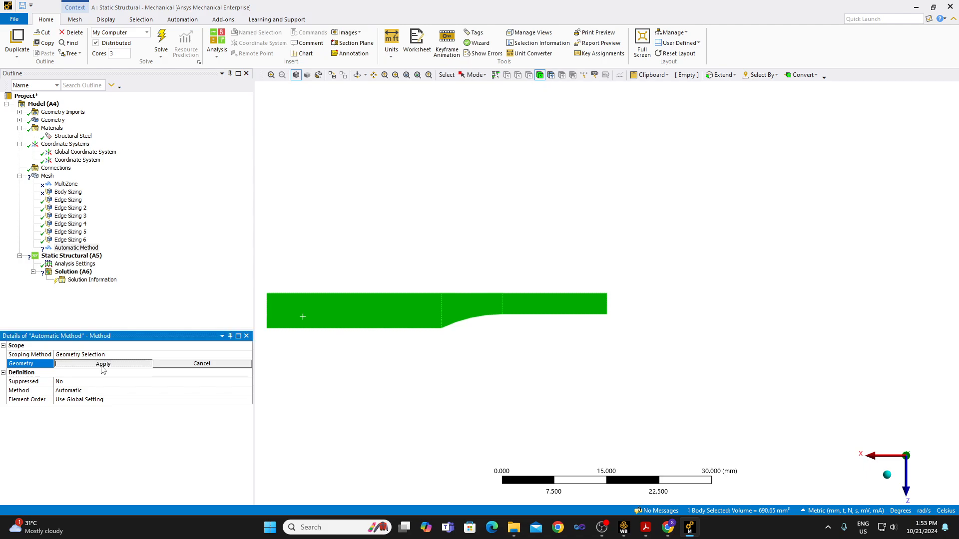
Change the specimen's mesh method to Sweep and set its number of sweep divisions to 11.
left_click(79, 390)
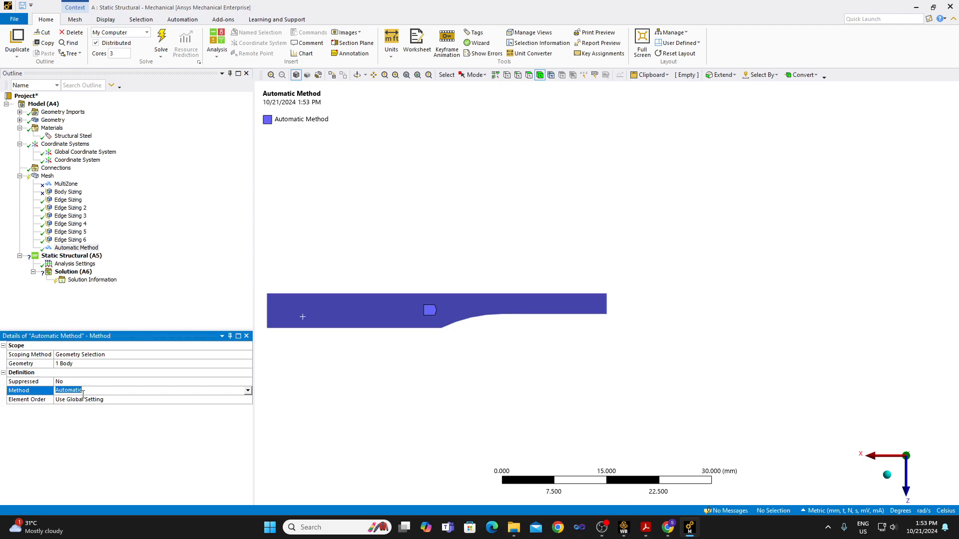
left_click(247, 393)
left_click(187, 418)
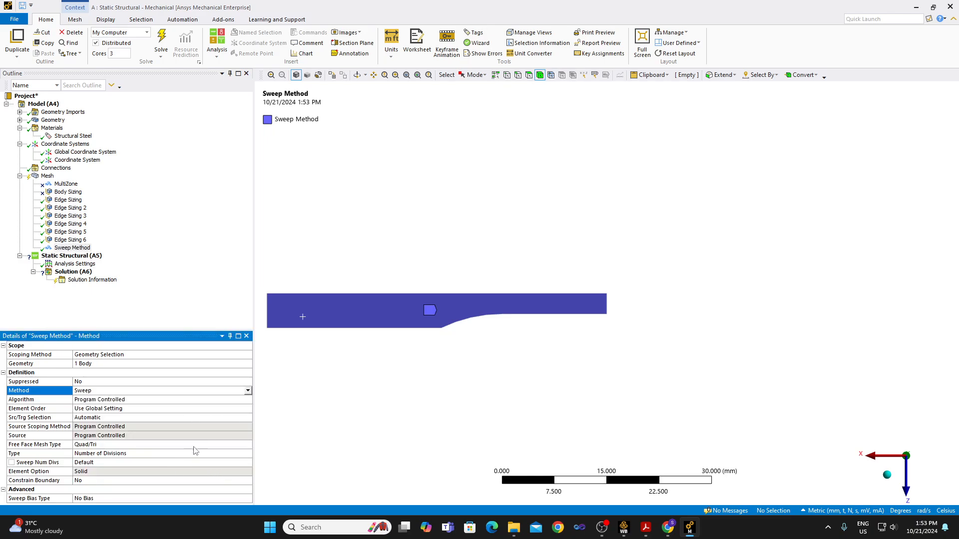
left_click(133, 463)
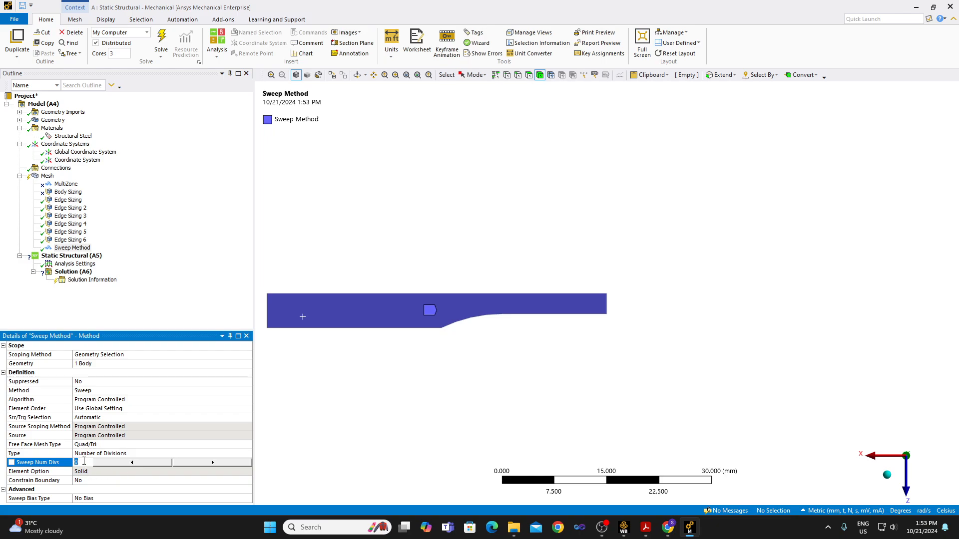
key("Return")
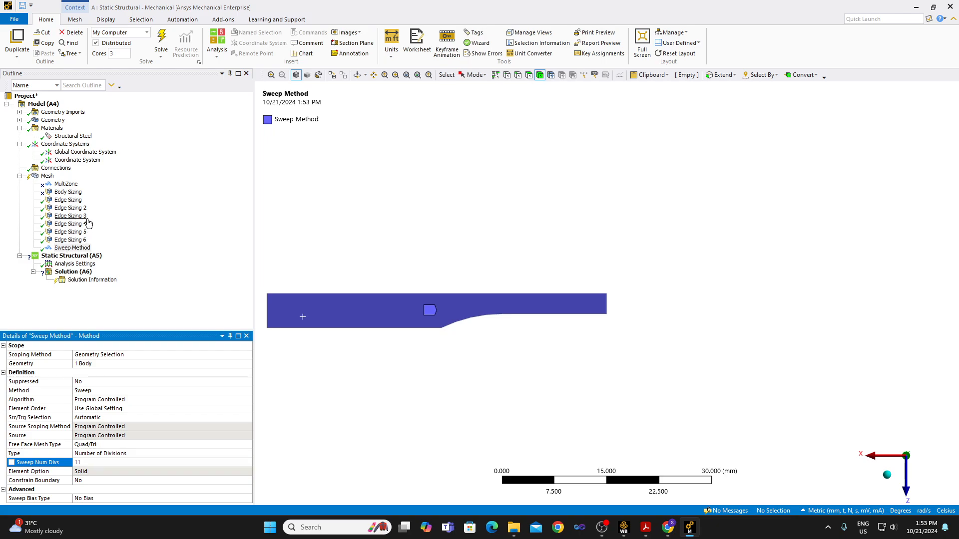
Check the two edge sizings on the grip end face and delete Edge Sizing 2 from its curved edge.
left_click(78, 201)
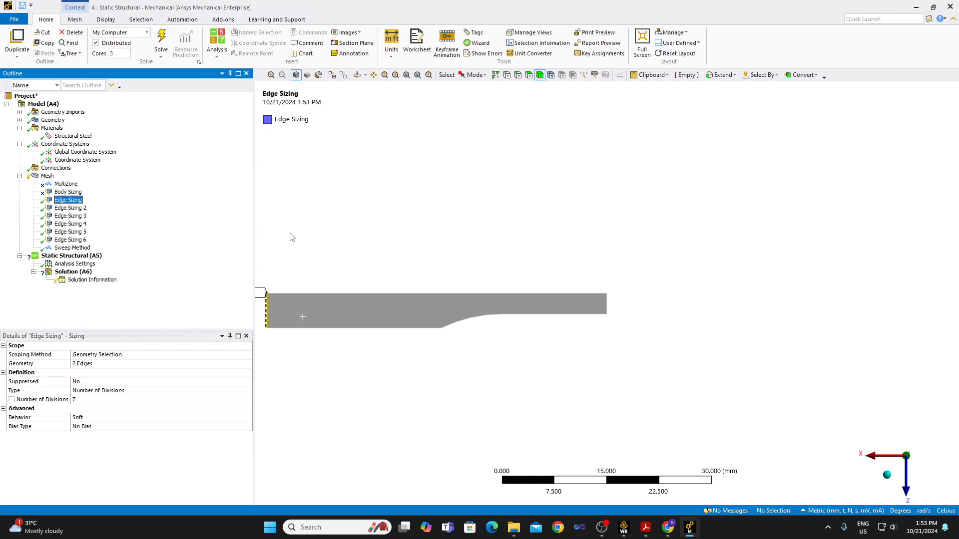
left_click(887, 475)
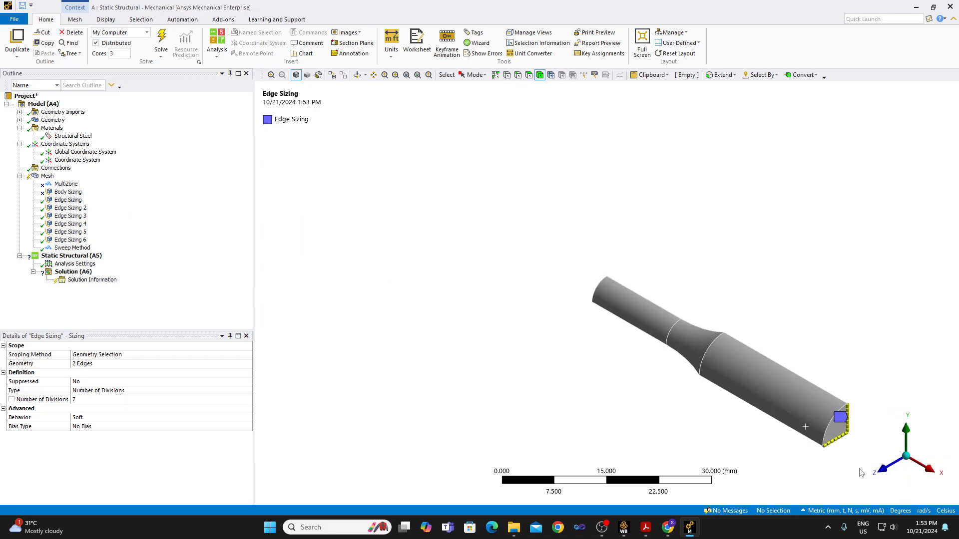
left_click(71, 210)
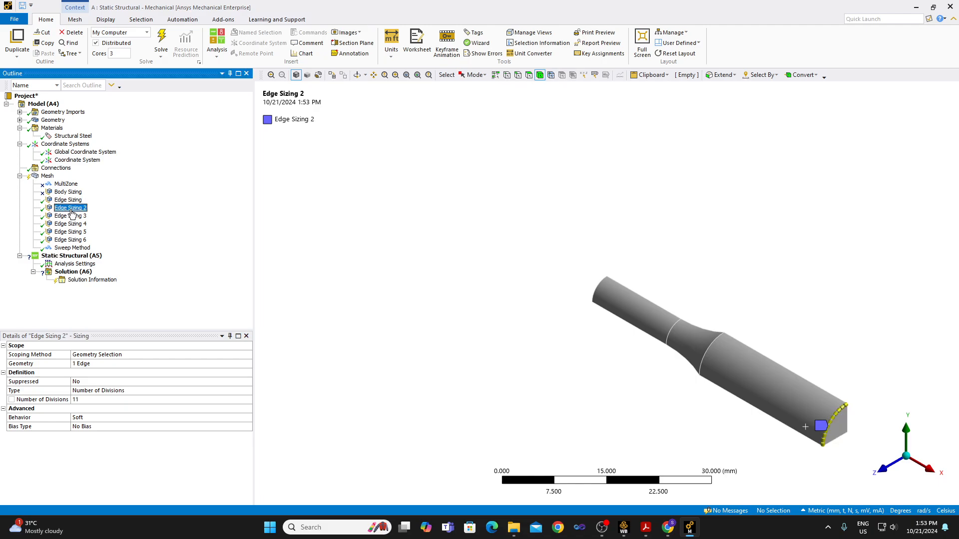
right_click(71, 213)
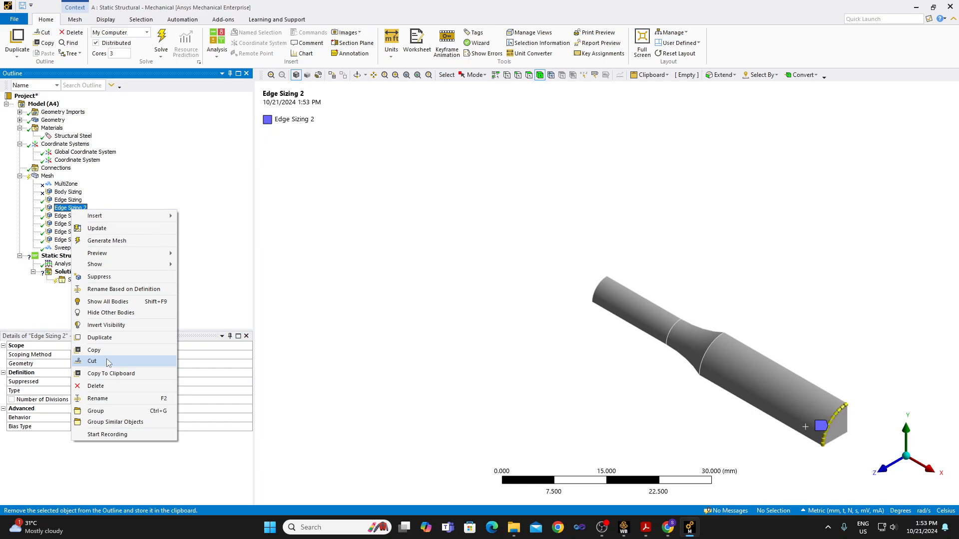
left_click(95, 386)
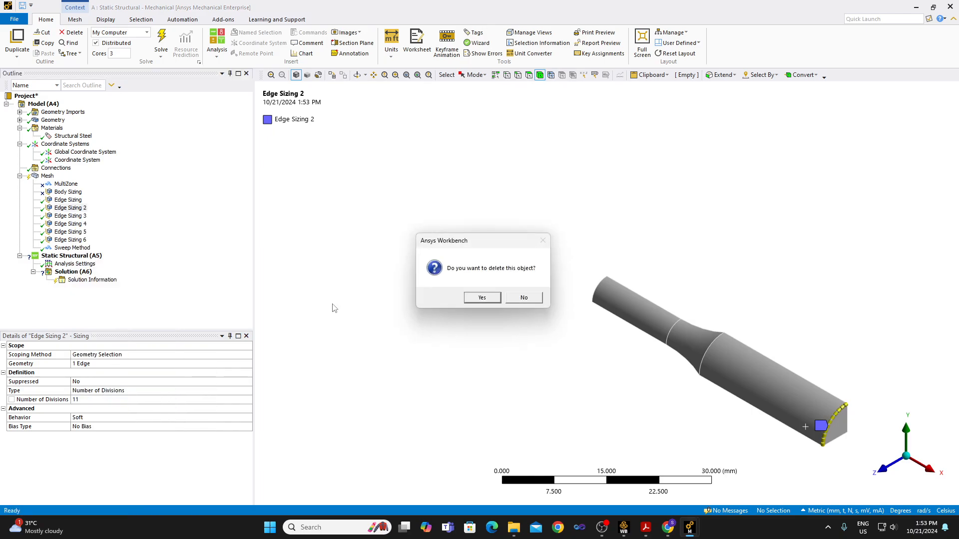
left_click(485, 301)
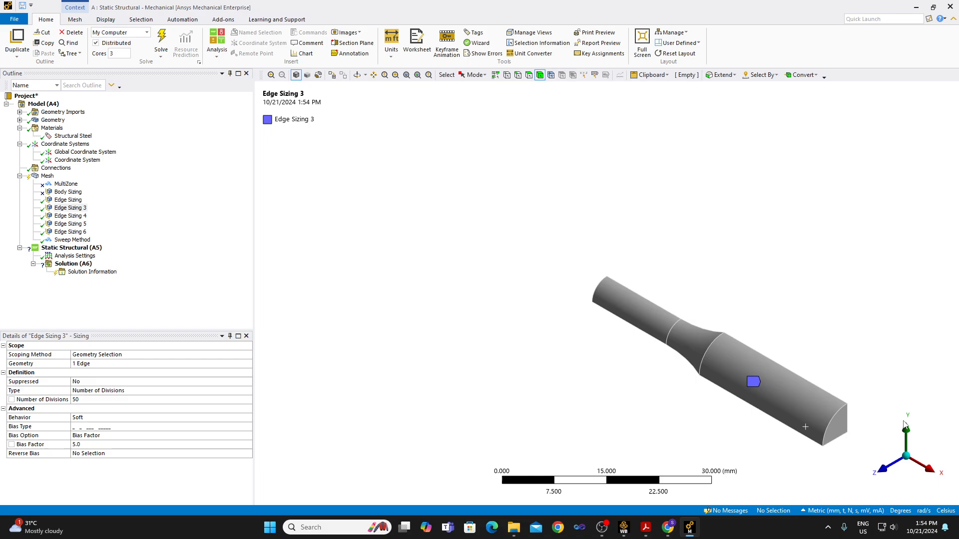
Compare the long axial, grip, fillet and gauge edge sizings together in a side view of the specimen.
left_click(926, 449)
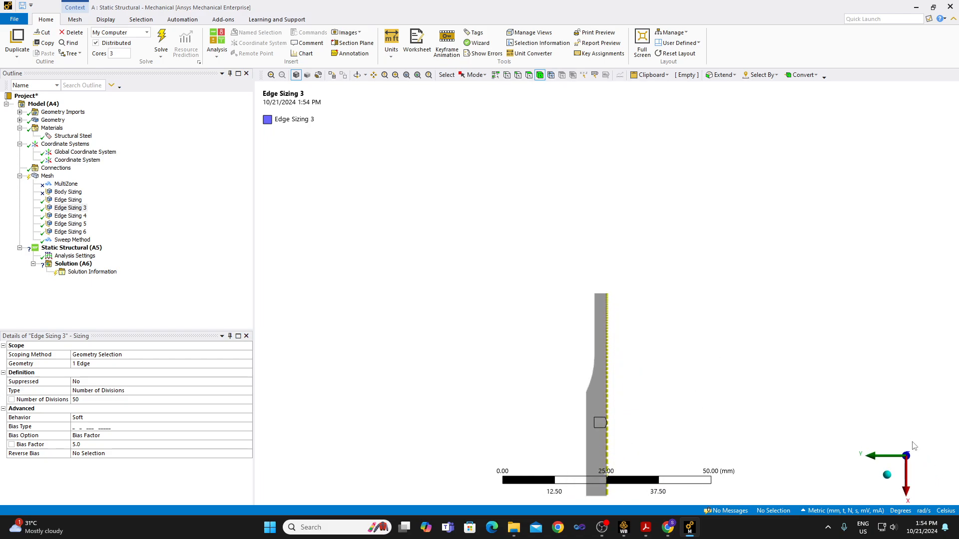
left_click(928, 457)
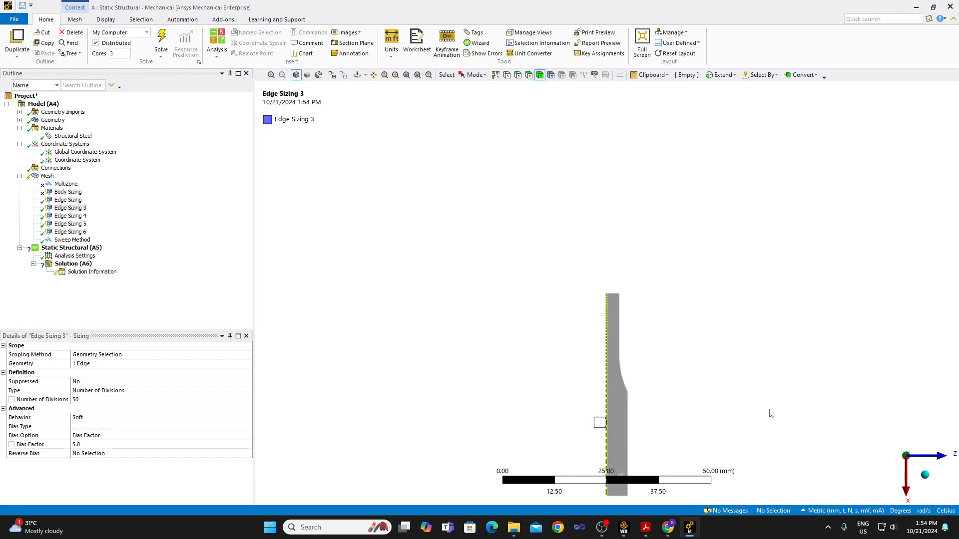
left_click(80, 217, "ctrl")
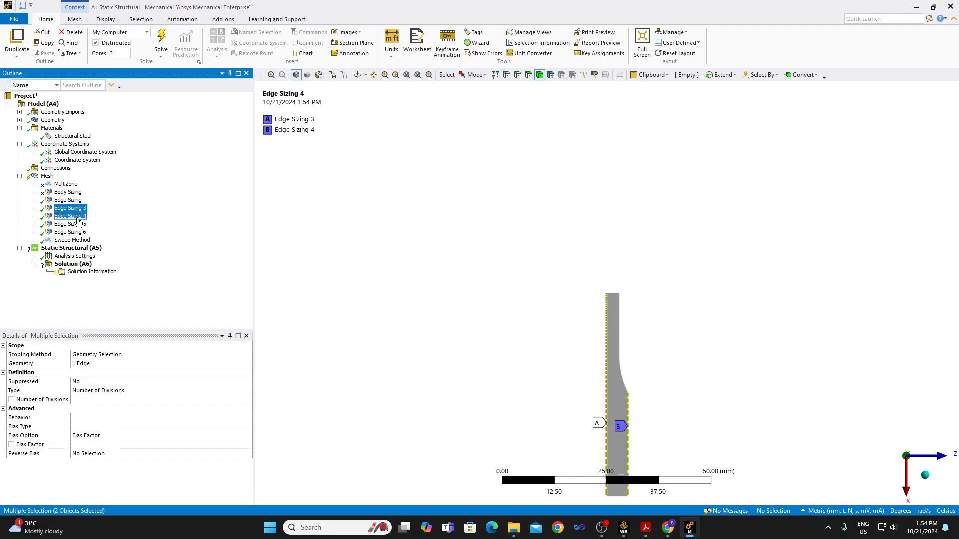
left_click(75, 224, "ctrl")
left_click(71, 233, "ctrl")
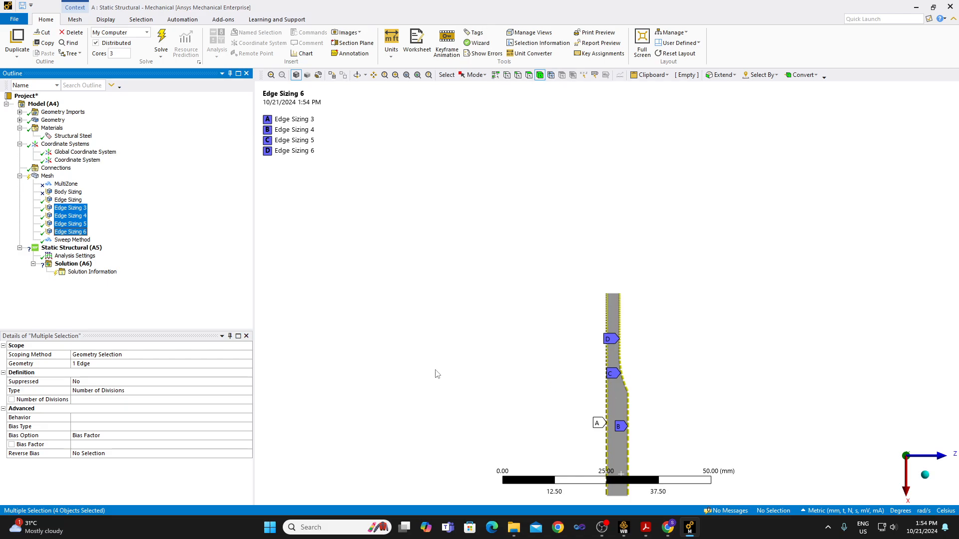
left_click(73, 200)
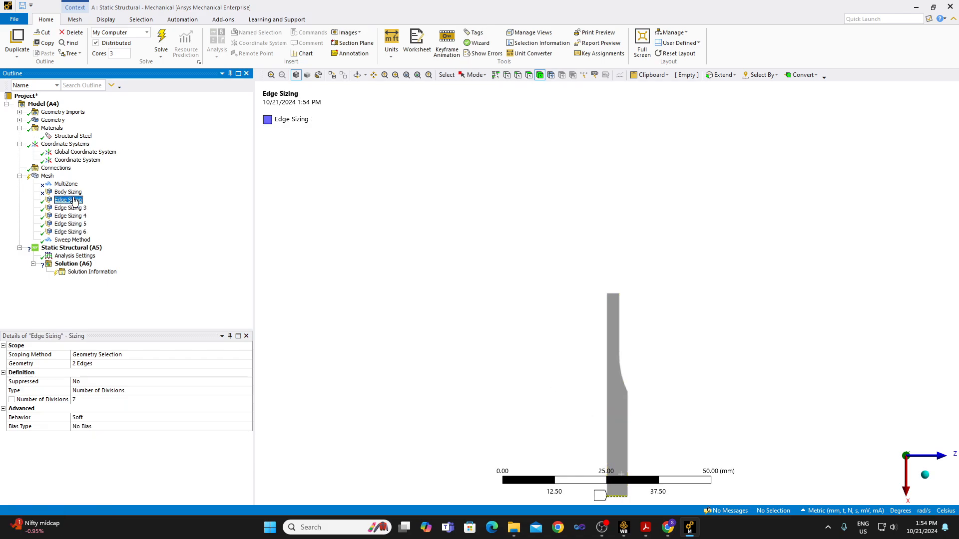
left_click(924, 478)
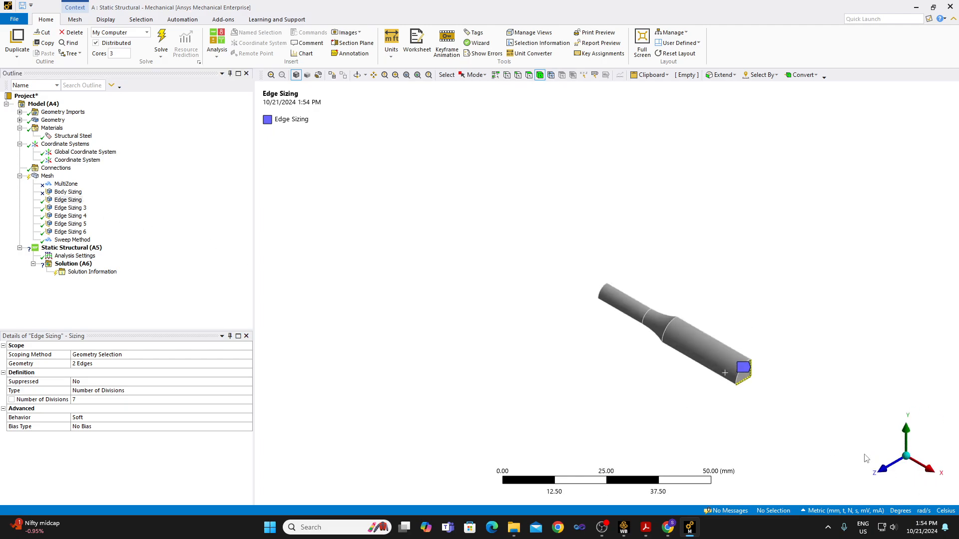
left_click(98, 367)
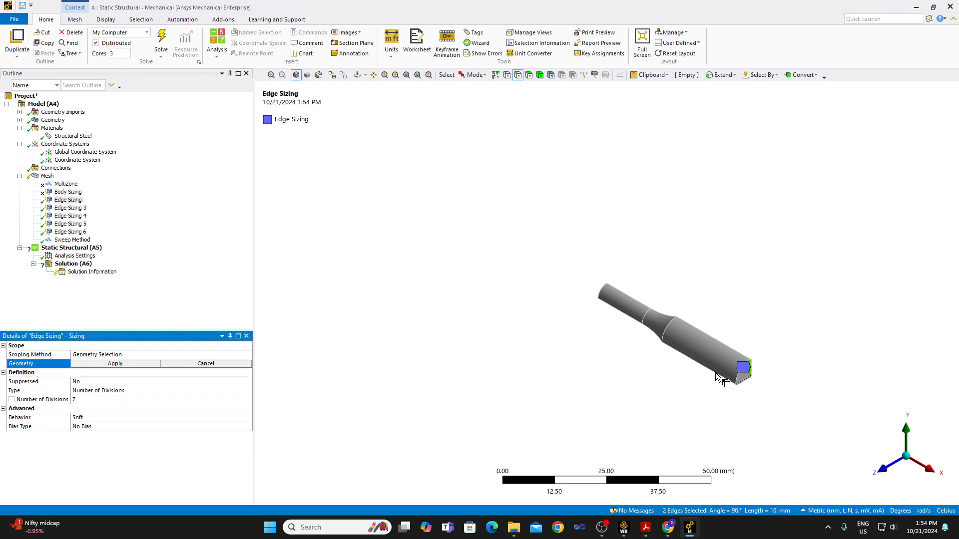
Rescope Edge Sizing 4 to the two straight radial edges at the grip end and the gauge end.
left_click(73, 217)
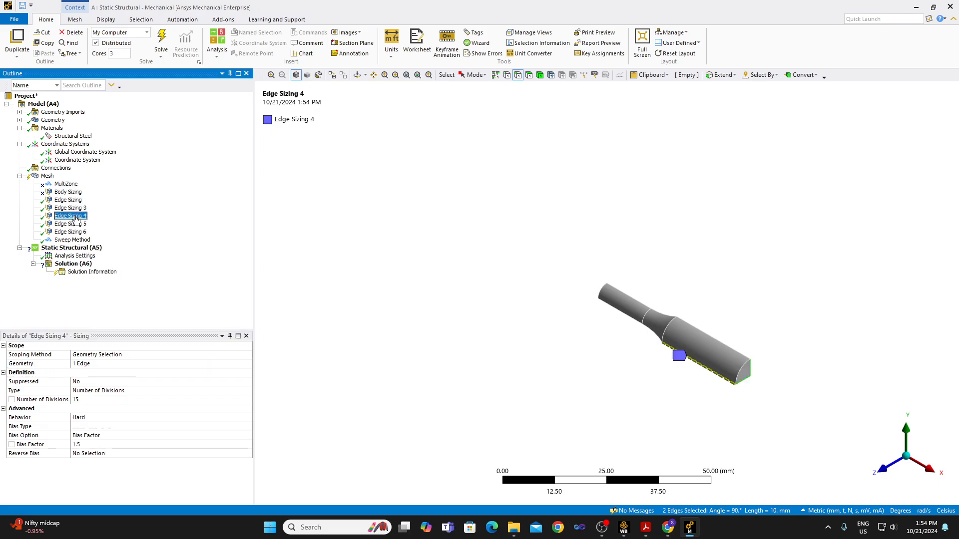
left_click(754, 386)
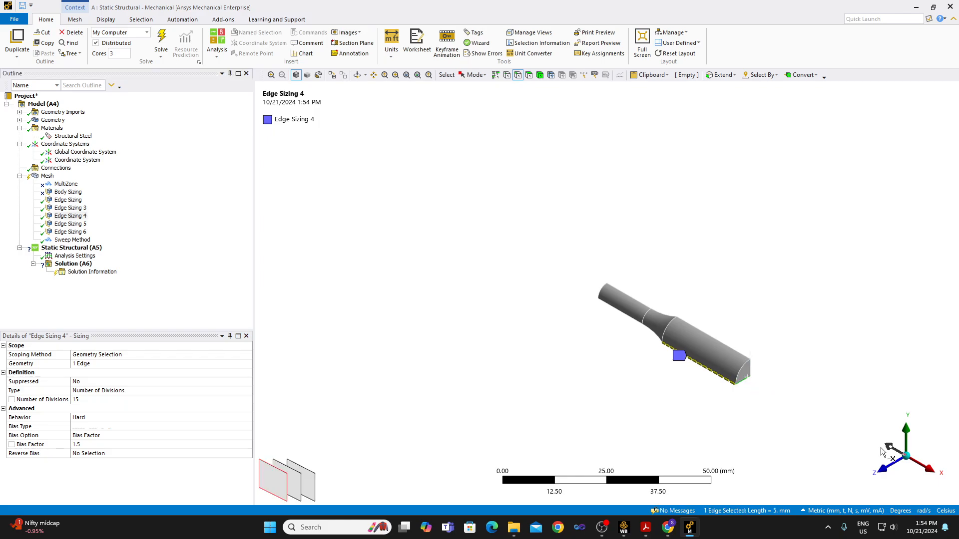
left_click(907, 481)
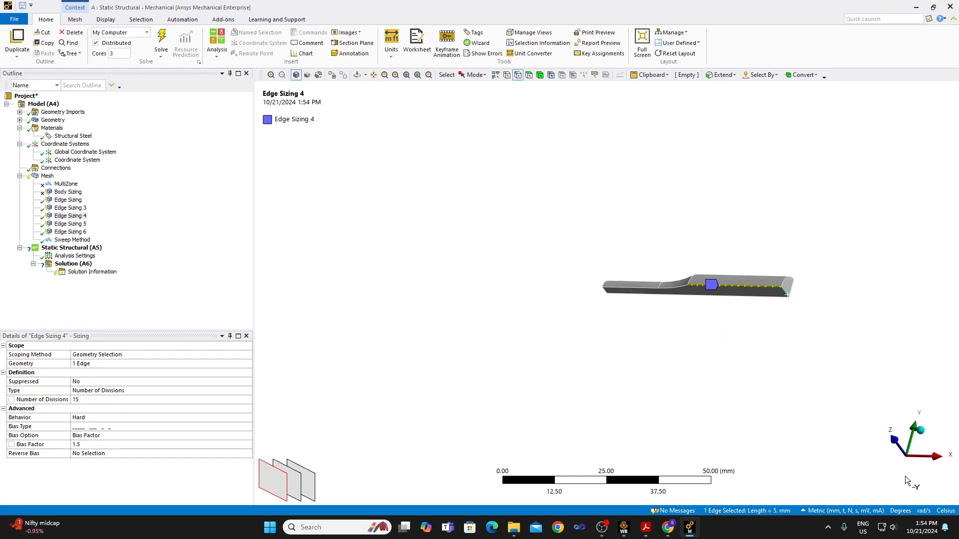
left_click(606, 289, "ctrl")
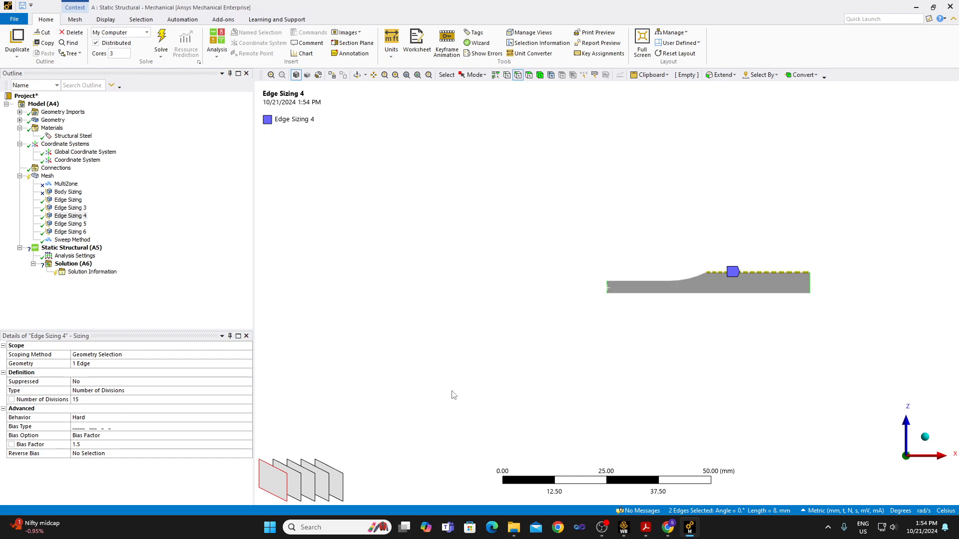
left_click(91, 366)
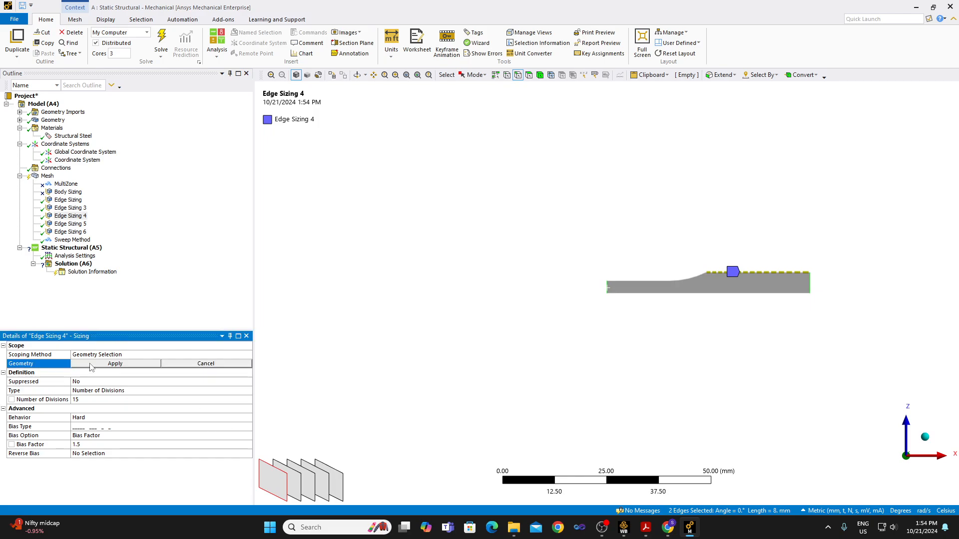
left_click(90, 365)
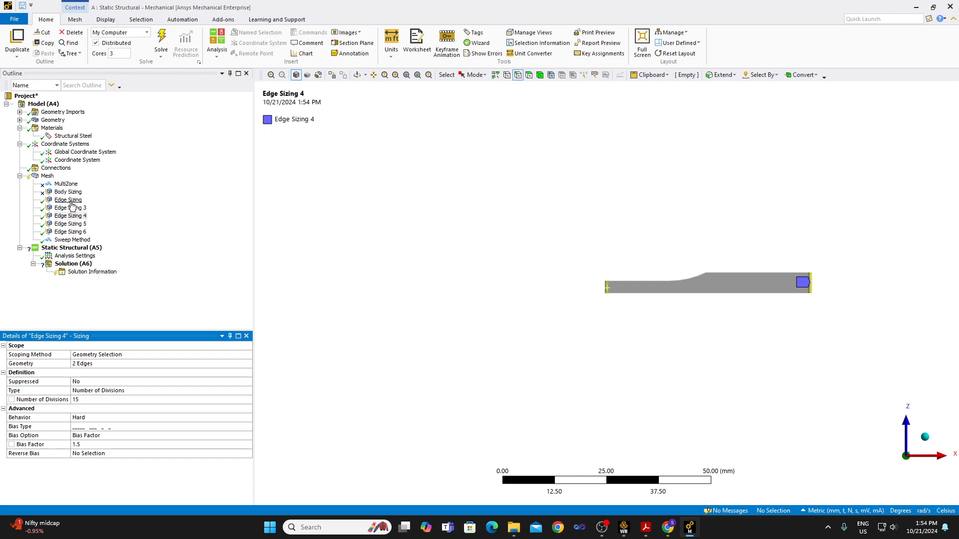
Display all five remaining edge sizings together and examine their edges in the isometric view.
left_click(72, 201)
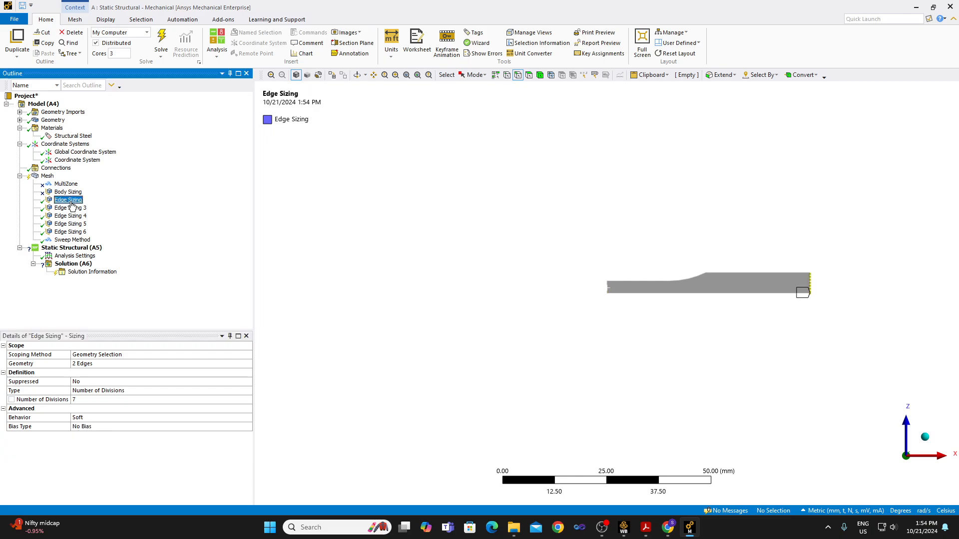
left_click(76, 232, "shift")
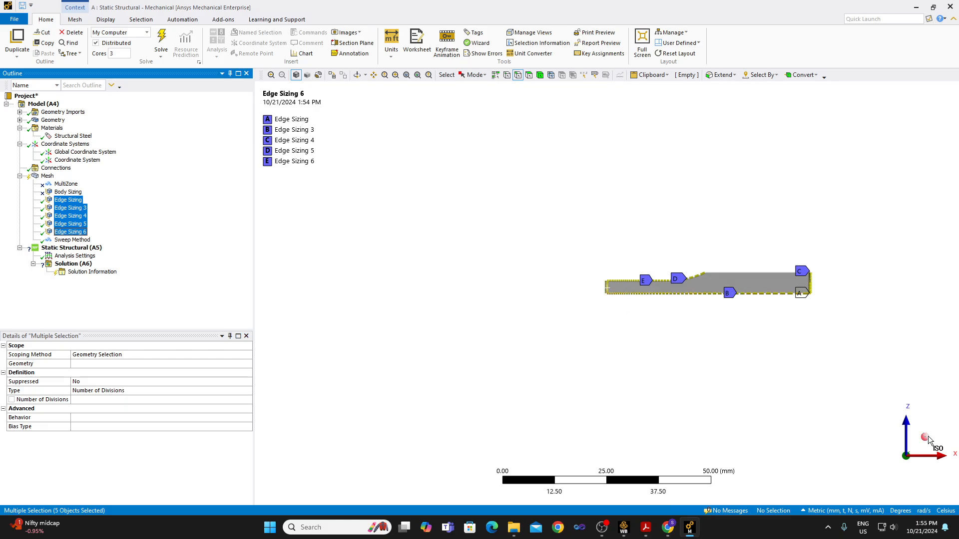
left_click(926, 438)
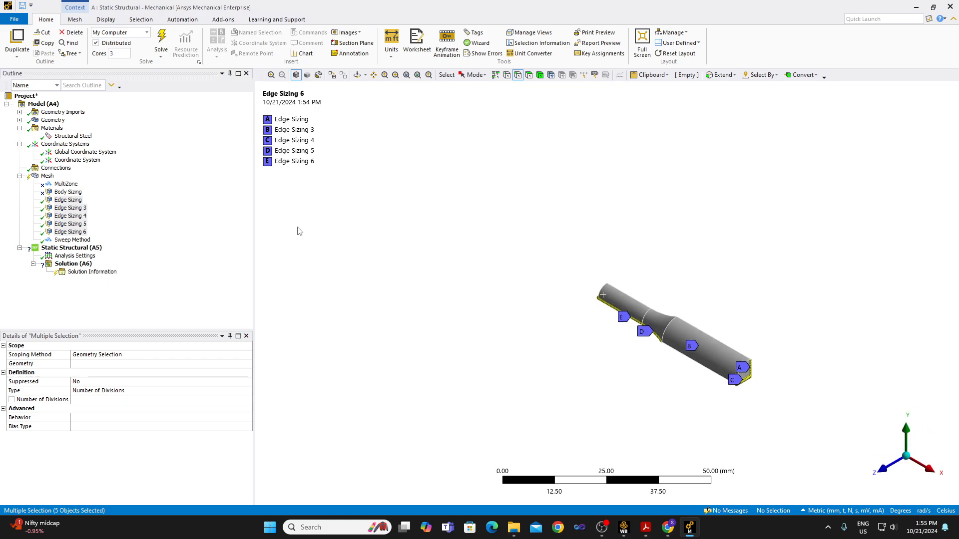
Rescope the first edge sizing to the straight radial edges at the grip end and the gauge end.
left_click(63, 201)
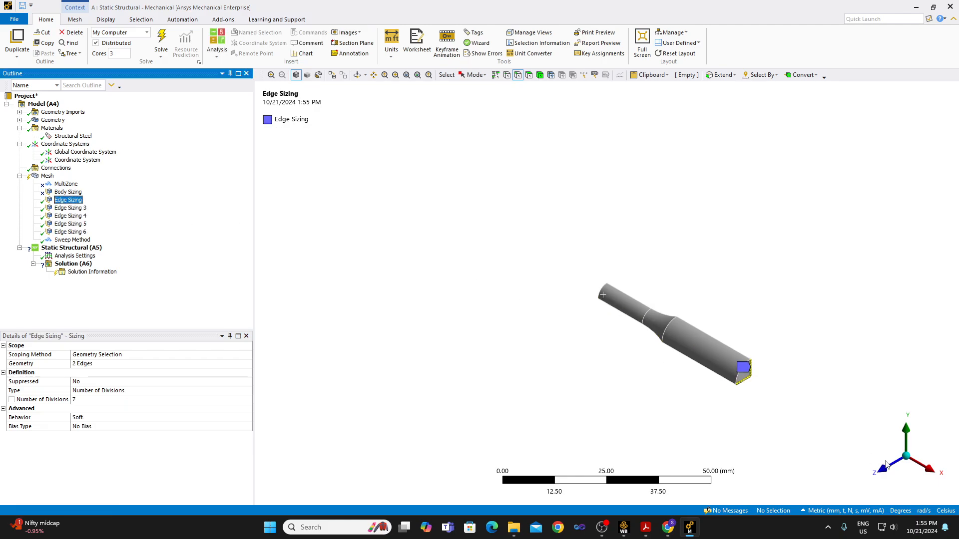
left_click(907, 482)
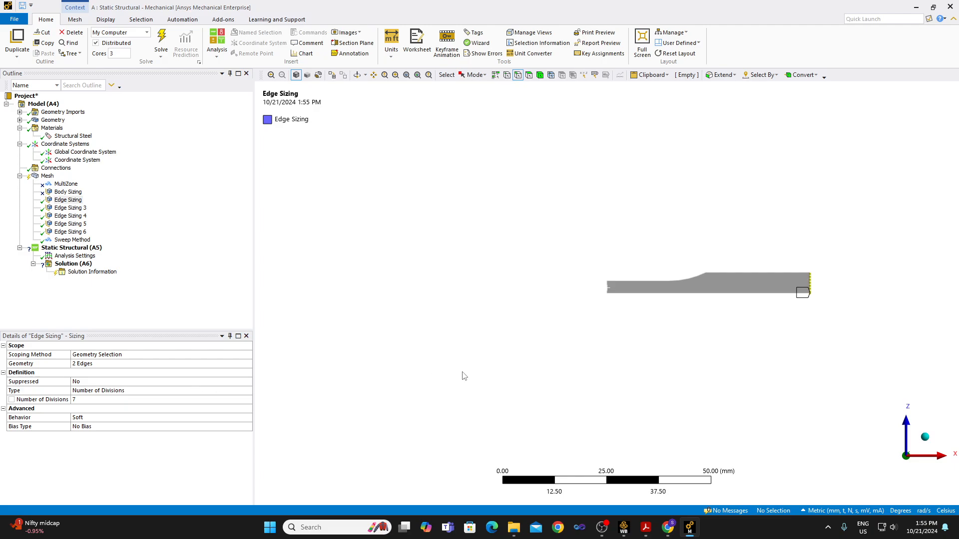
left_click(810, 283)
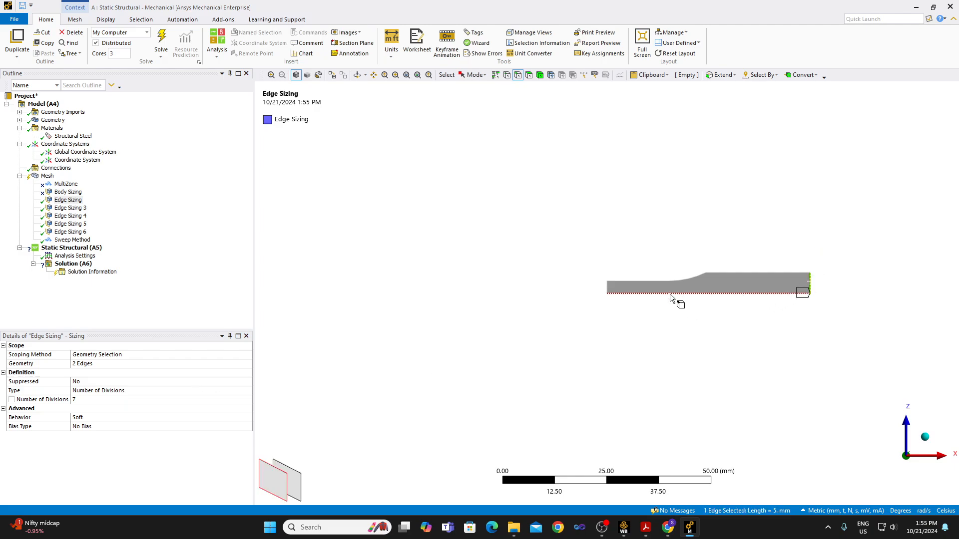
left_click(607, 289, "ctrl")
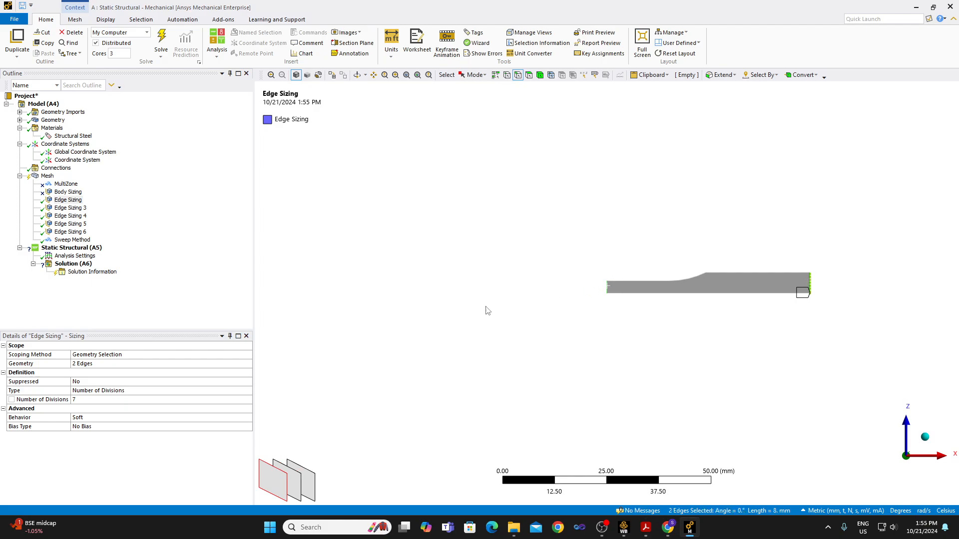
left_click(83, 364)
left_click(84, 364)
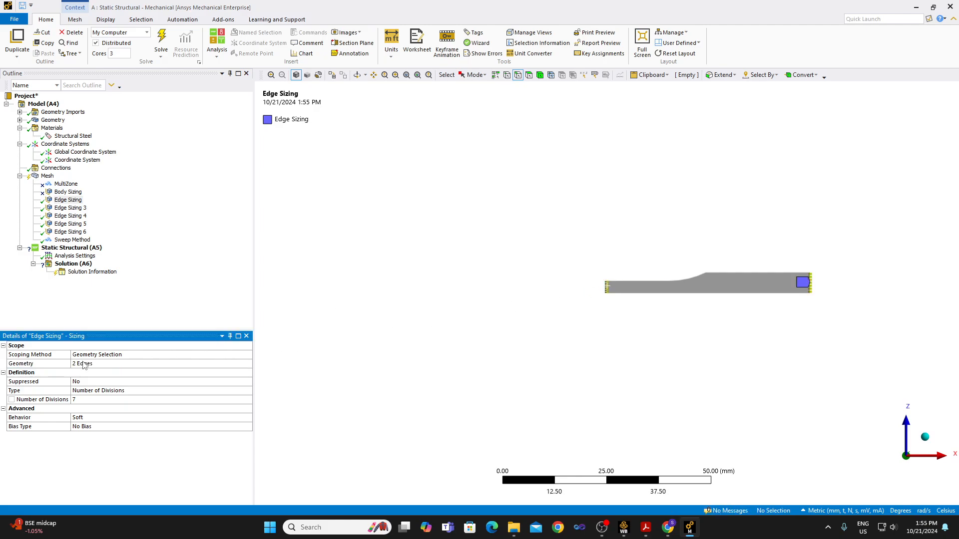
Rescope Edge Sizing 4 to the single straight axial edge along the grip's outer surface, and display all five edge sizings together.
left_click(74, 208)
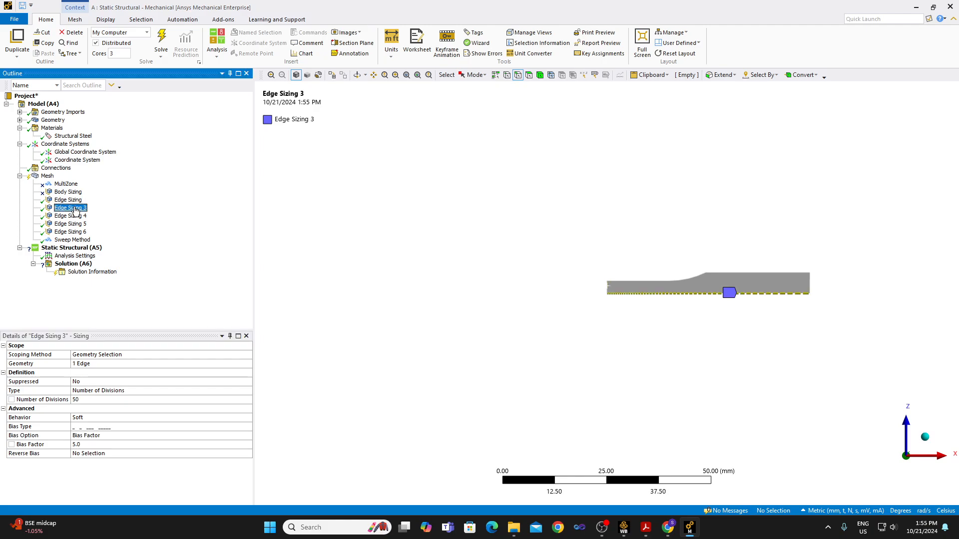
left_click(75, 217)
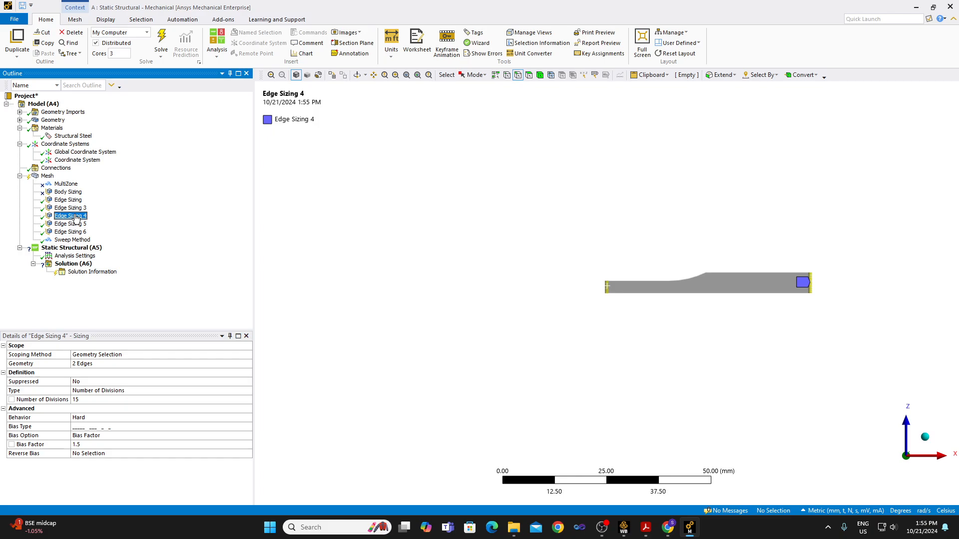
left_click(745, 274)
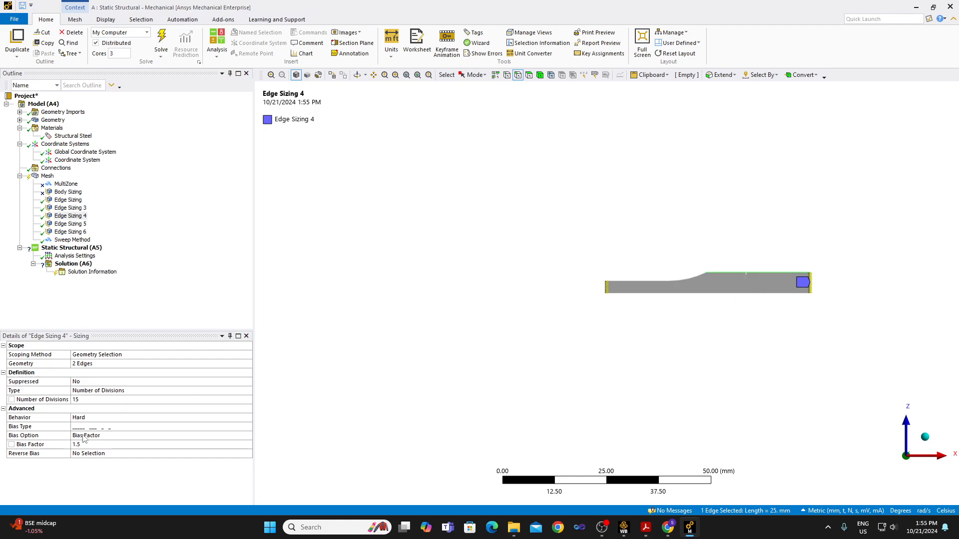
left_click(96, 365)
left_click(102, 364)
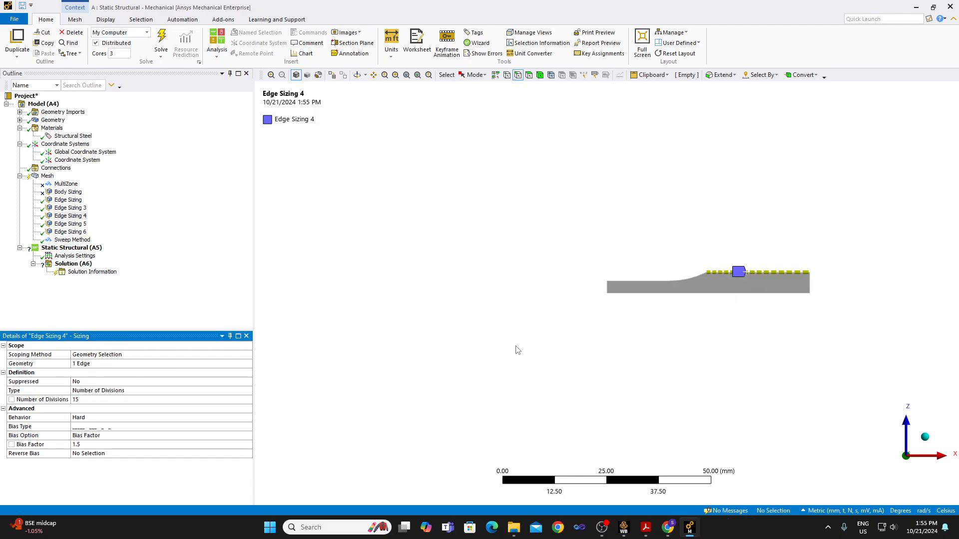
left_click(68, 200)
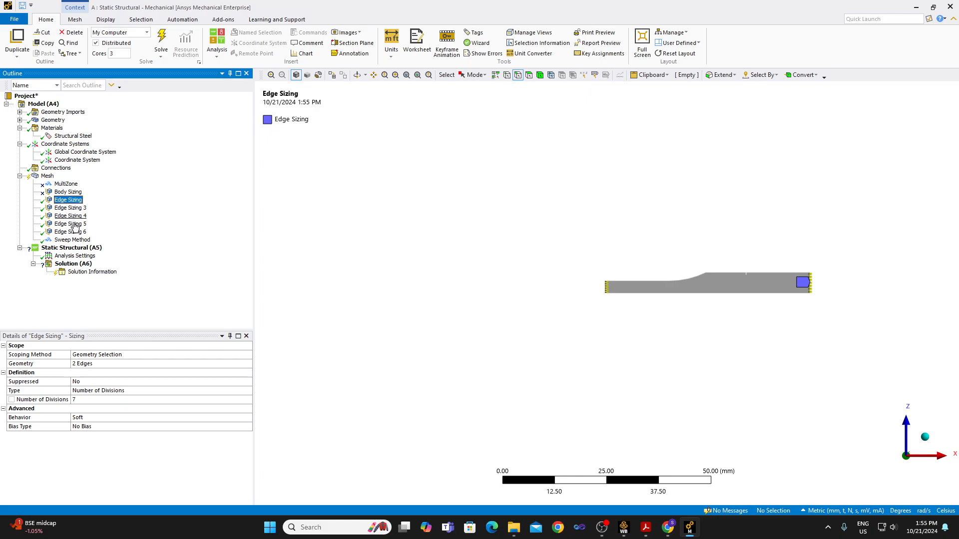
left_click(70, 232, "shift")
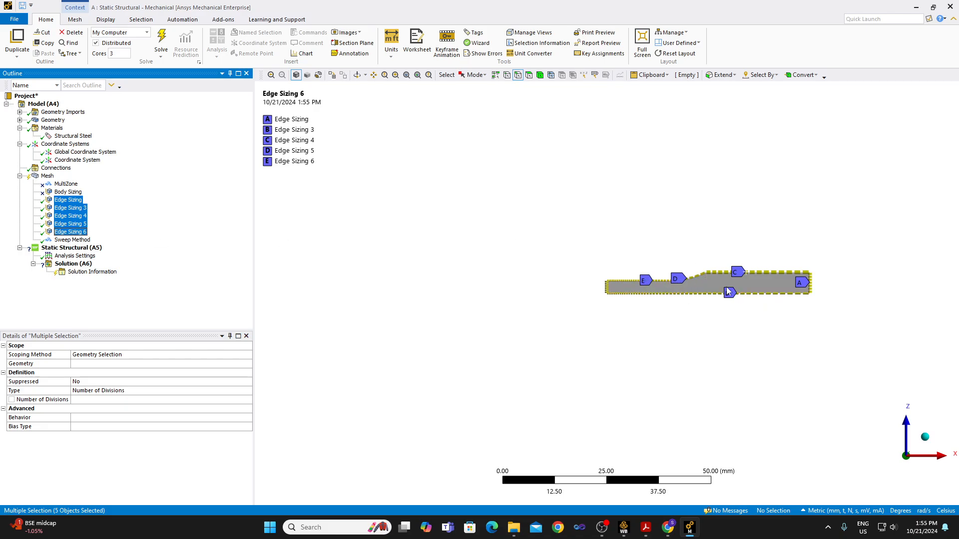
Switch the Sweep Method to Manual Source and assign the flat longitudinal face in the XZ plane as its source.
left_click(72, 240)
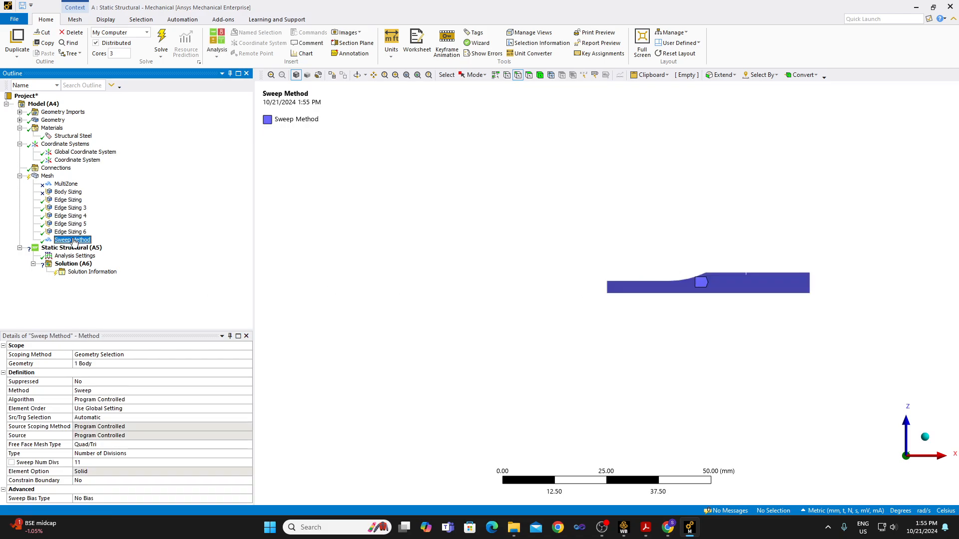
left_click(240, 419)
left_click(247, 418)
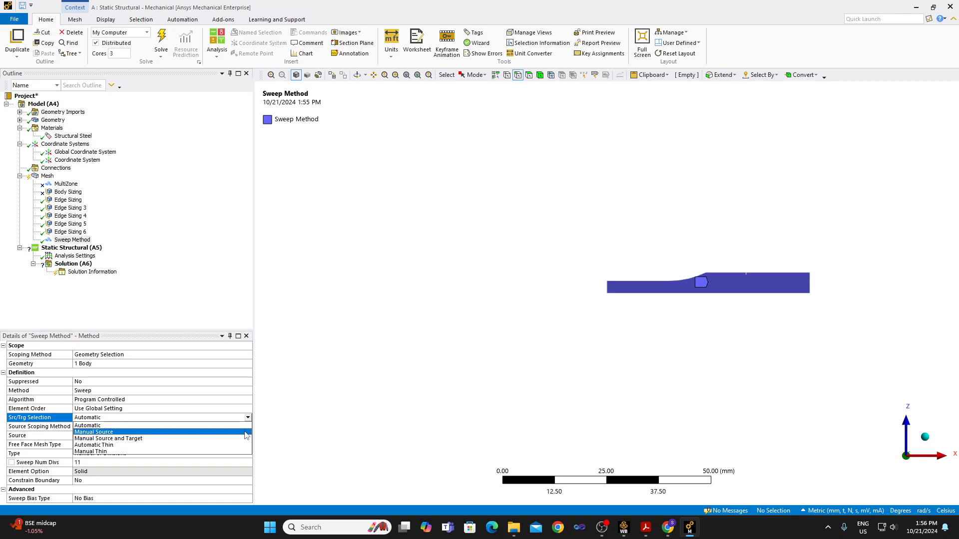
left_click(245, 432)
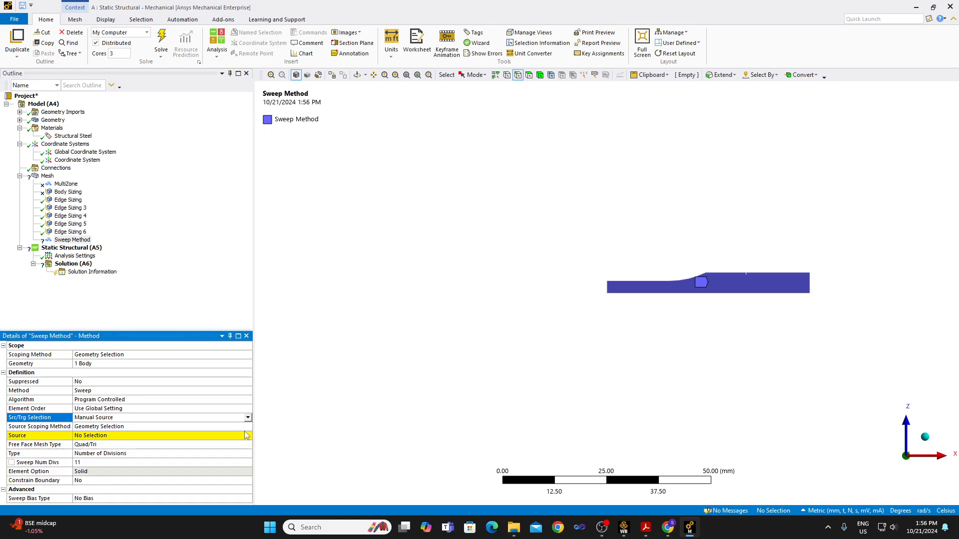
left_click(111, 437)
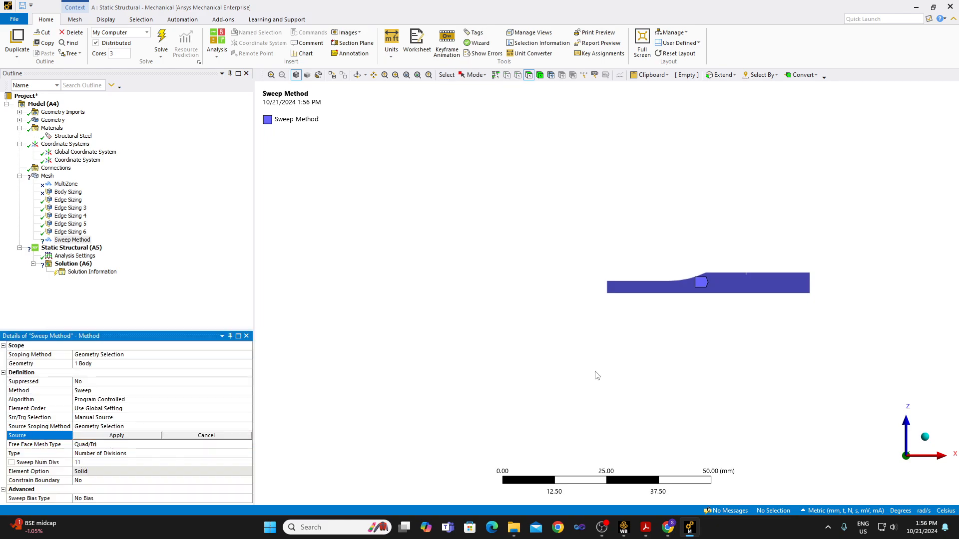
left_click(724, 283)
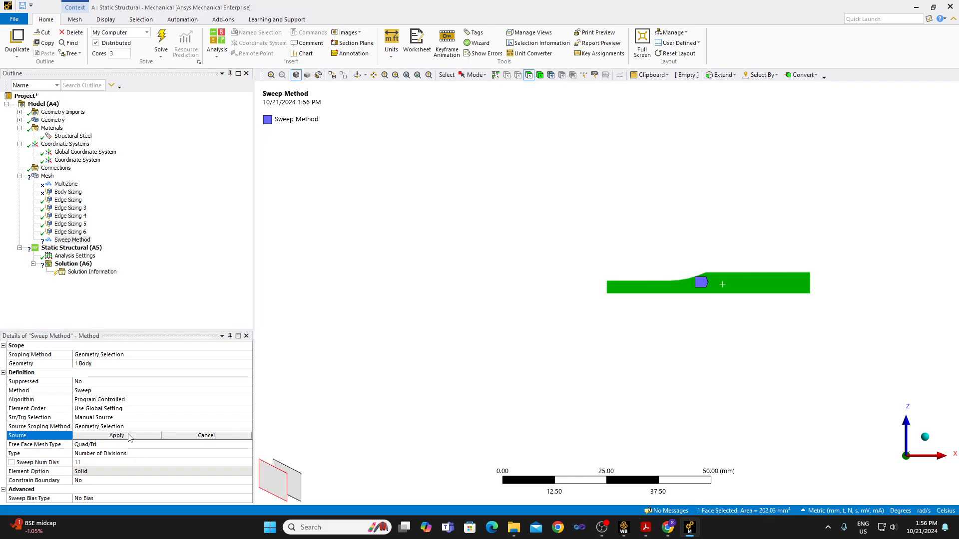
left_click(131, 438)
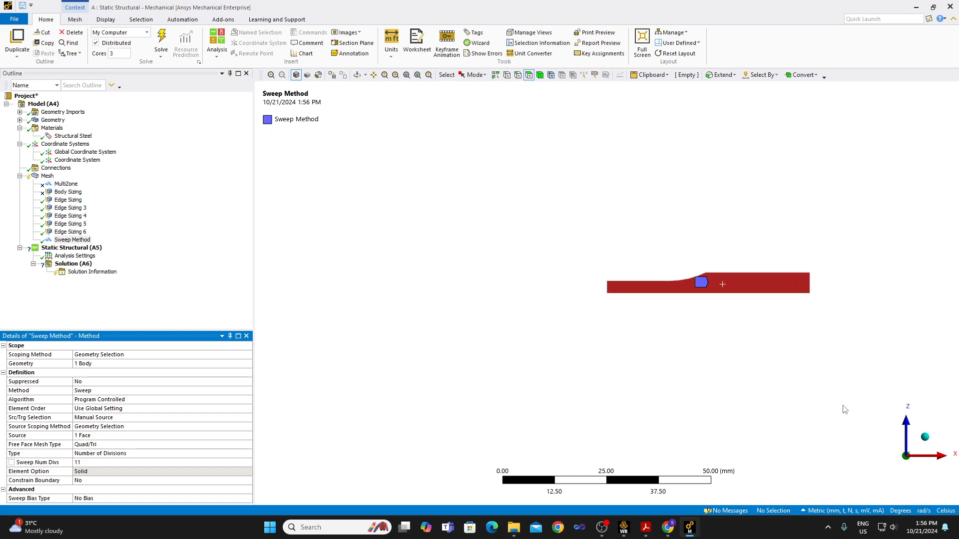
Try to generate the specimen mesh with the manual-source sweep method.
left_click(892, 455)
scroll(619, 287, "up", 4)
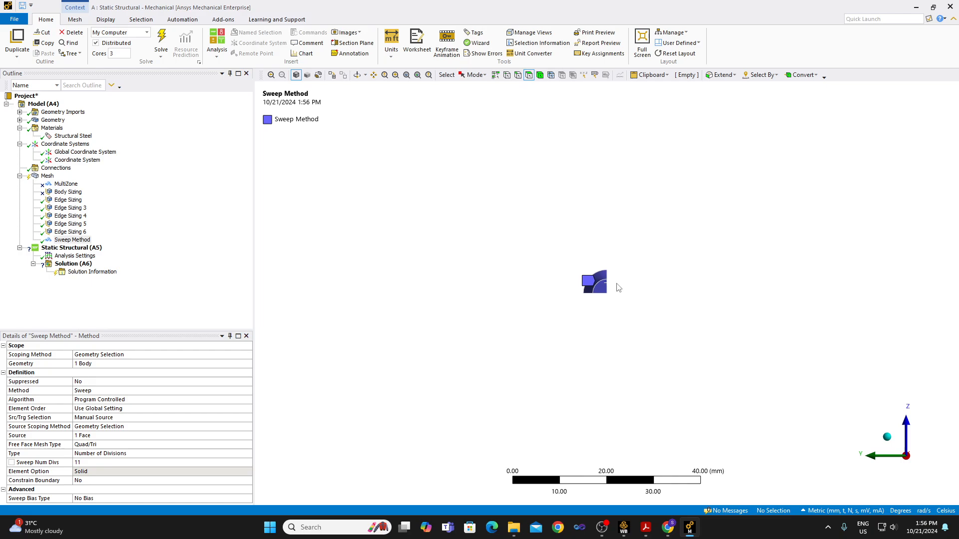
left_click(873, 453)
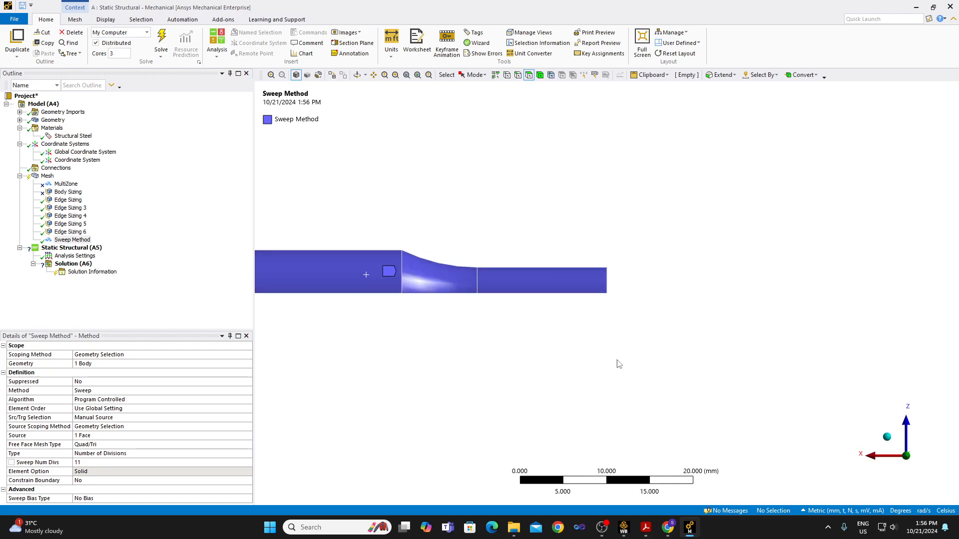
left_click(876, 461)
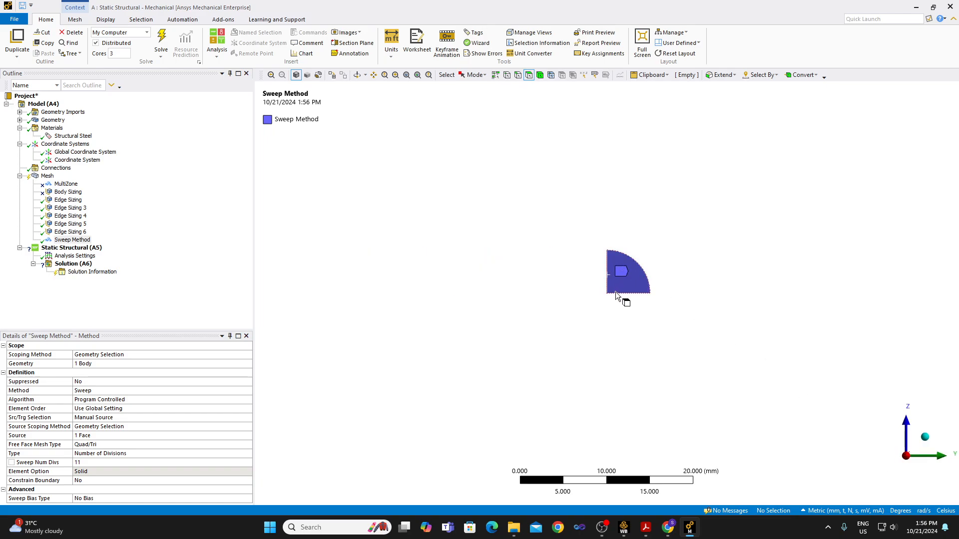
left_click(48, 176)
right_click(47, 176)
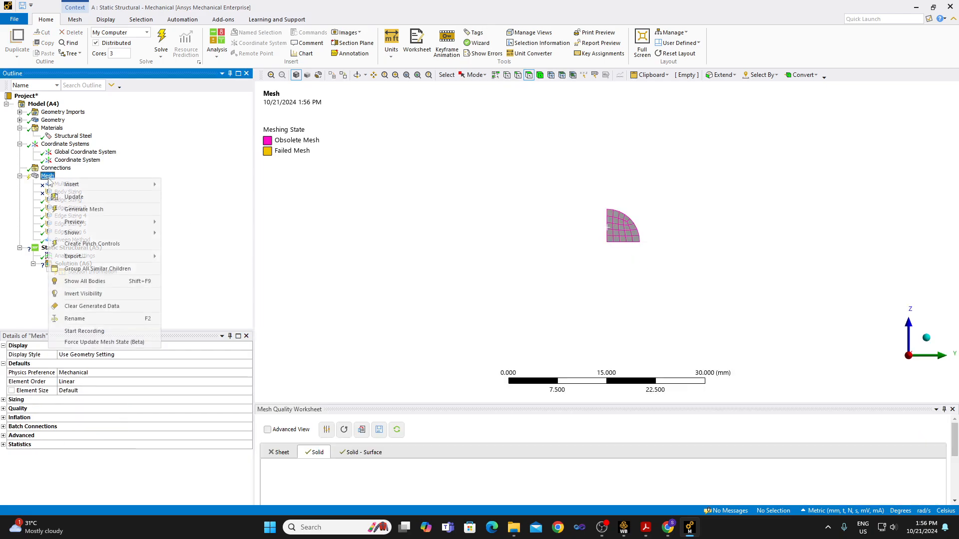
left_click(76, 211)
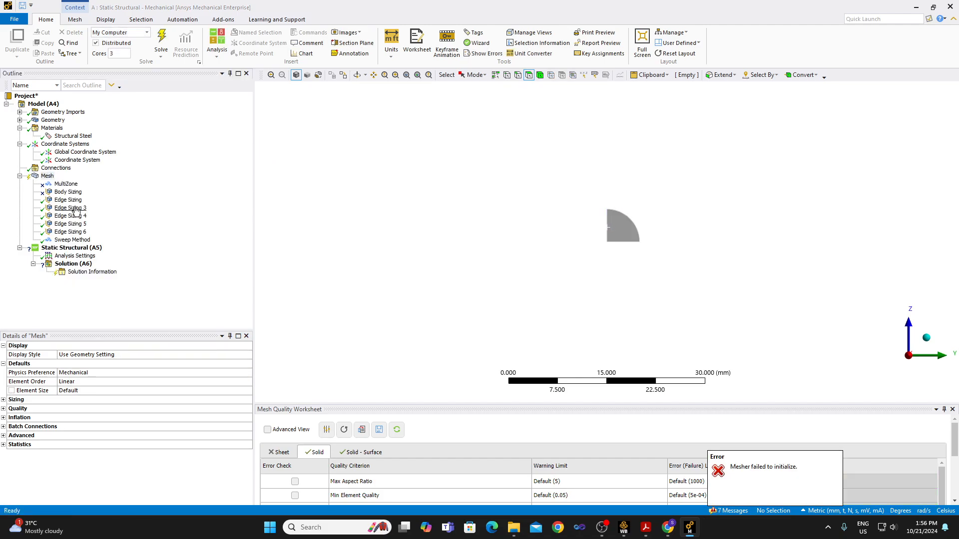
Clear the generated mesh data and try to generate the mesh on the selected specimen body.
right_click(49, 176)
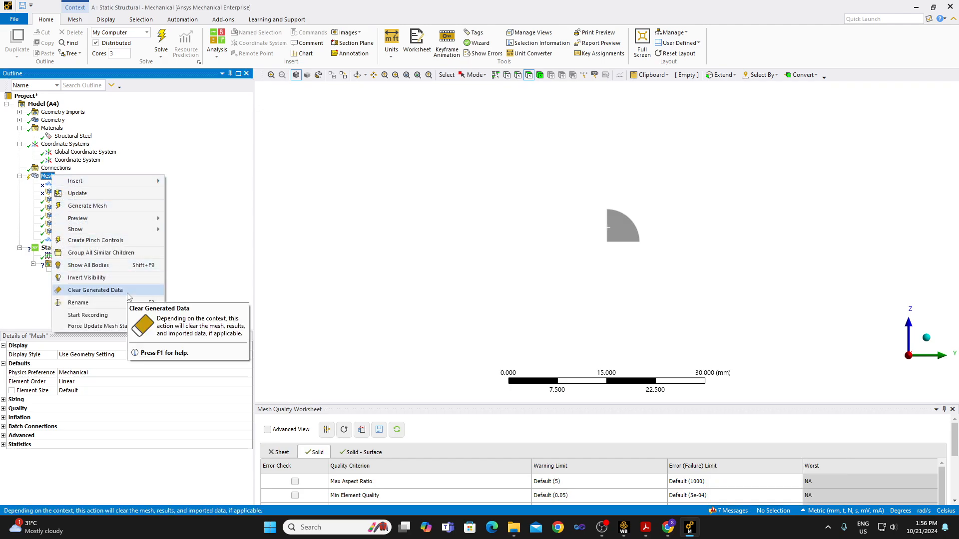
left_click(132, 291)
left_click(505, 298)
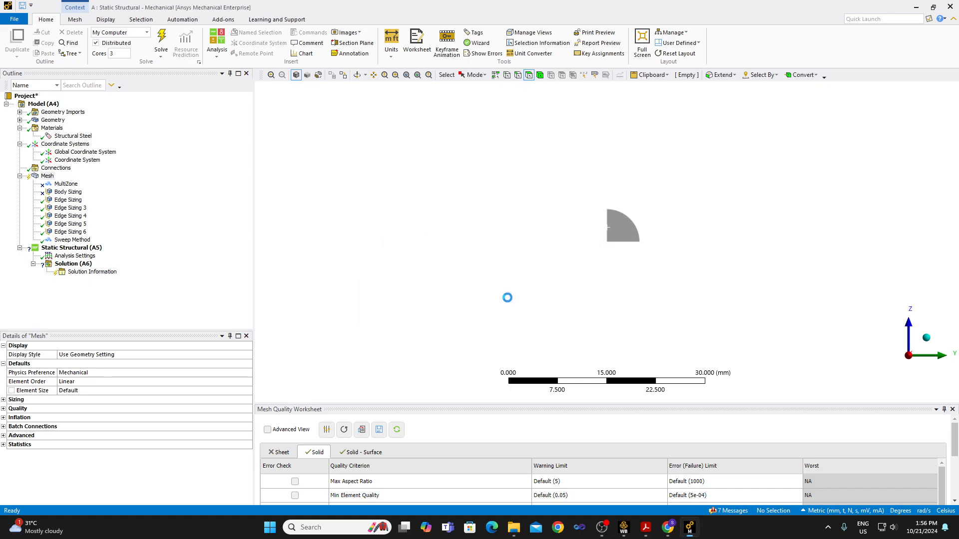
left_click(625, 241)
right_click(626, 241)
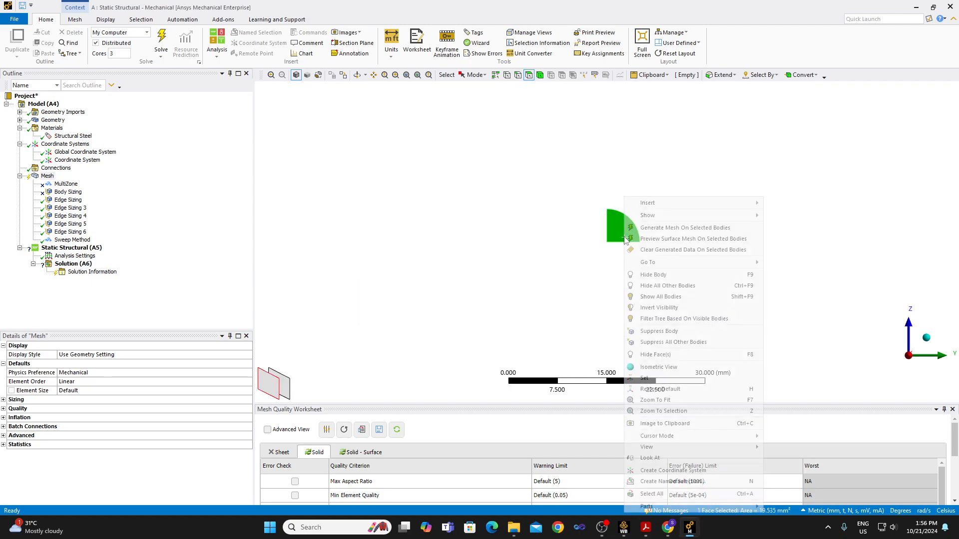
left_click(669, 230)
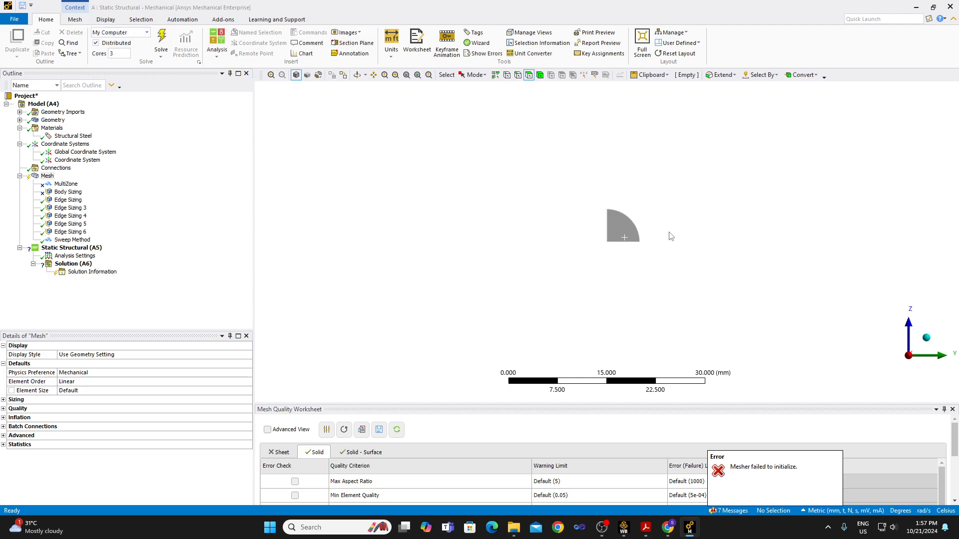
left_click(68, 200)
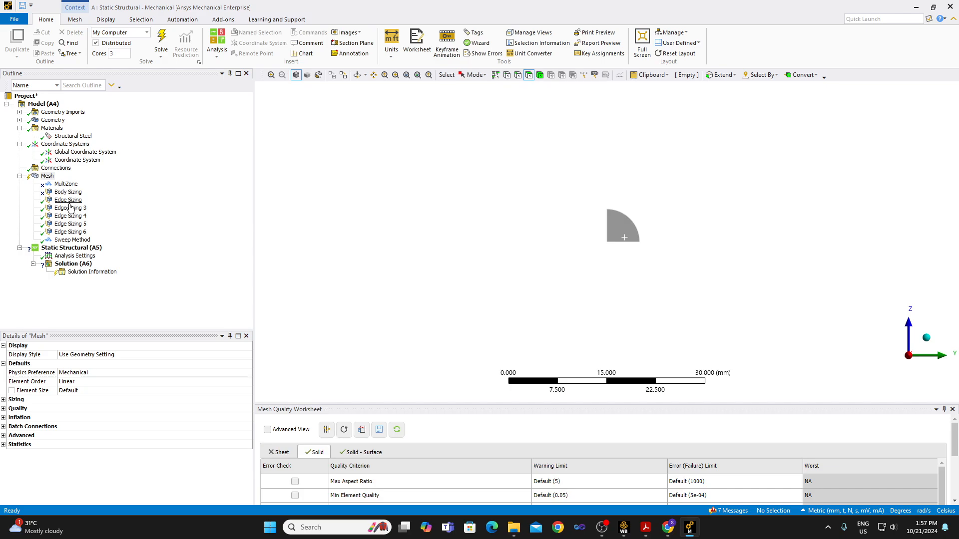
left_click(70, 240)
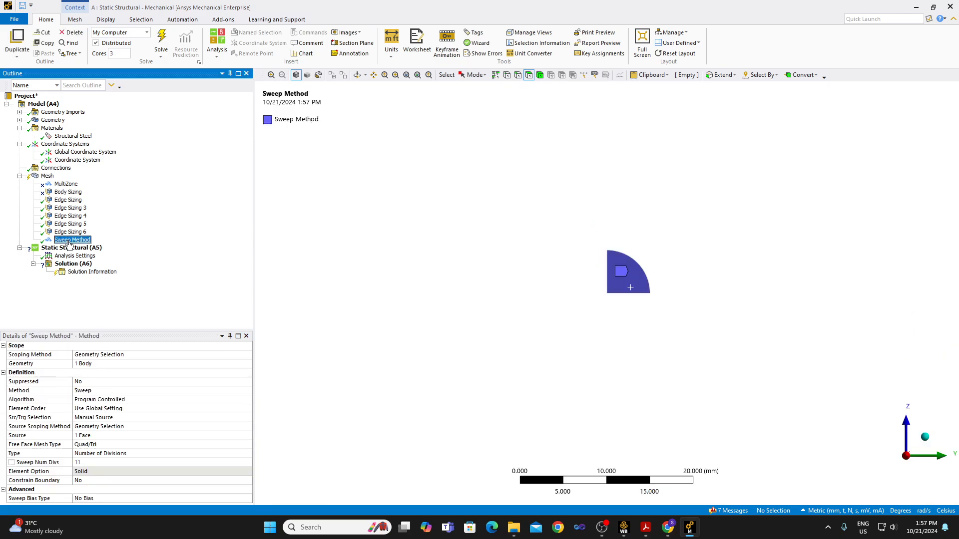
key("Up")
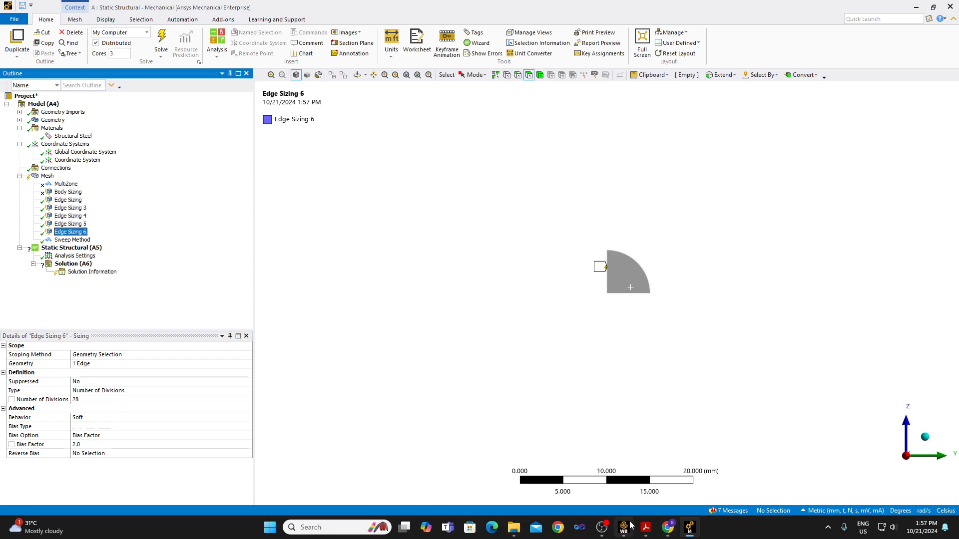
mouse_move(602, 527)
left_click(623, 472)
left_click(737, 343)
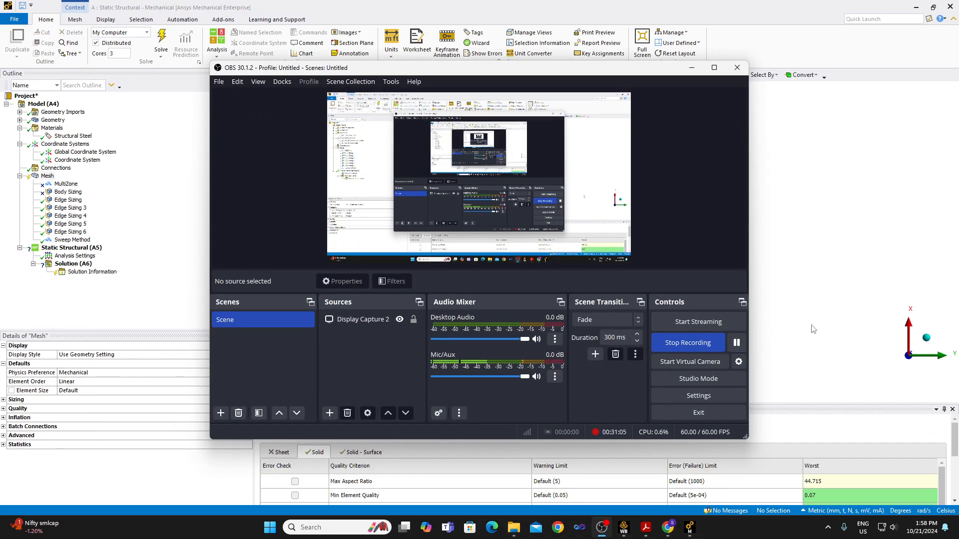
left_click(813, 330)
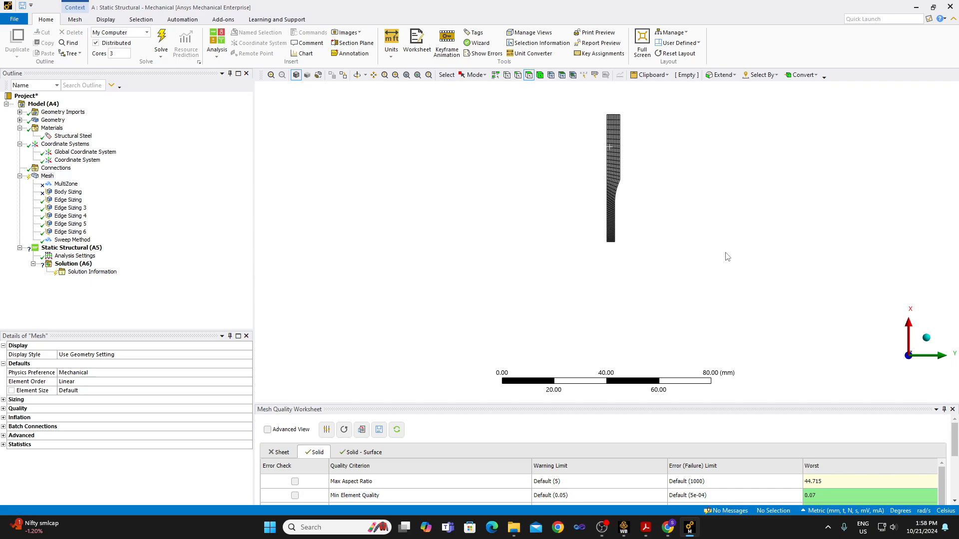
Examine the Sweep Method's assigned source face in the XZ plane and target face in the XY plane from both sides.
left_click(84, 240)
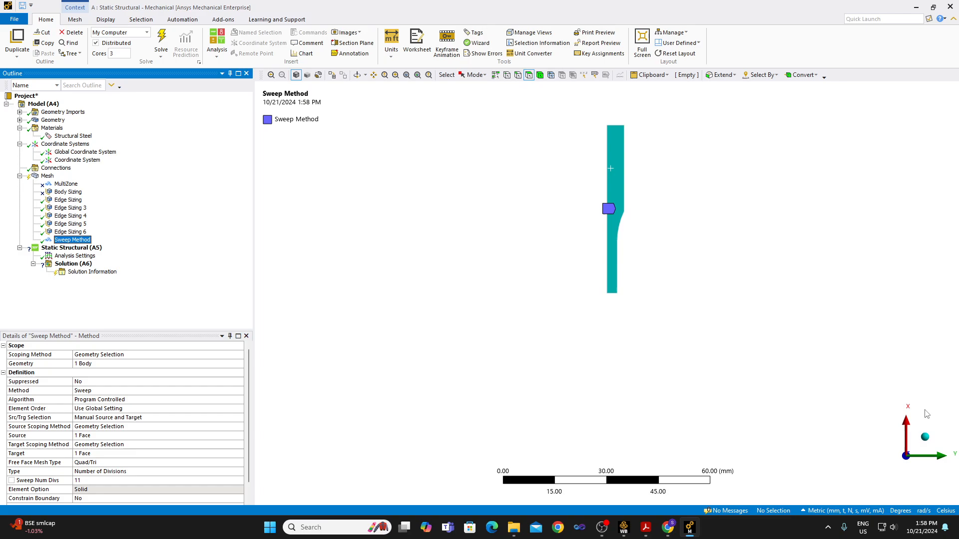
left_click(876, 456)
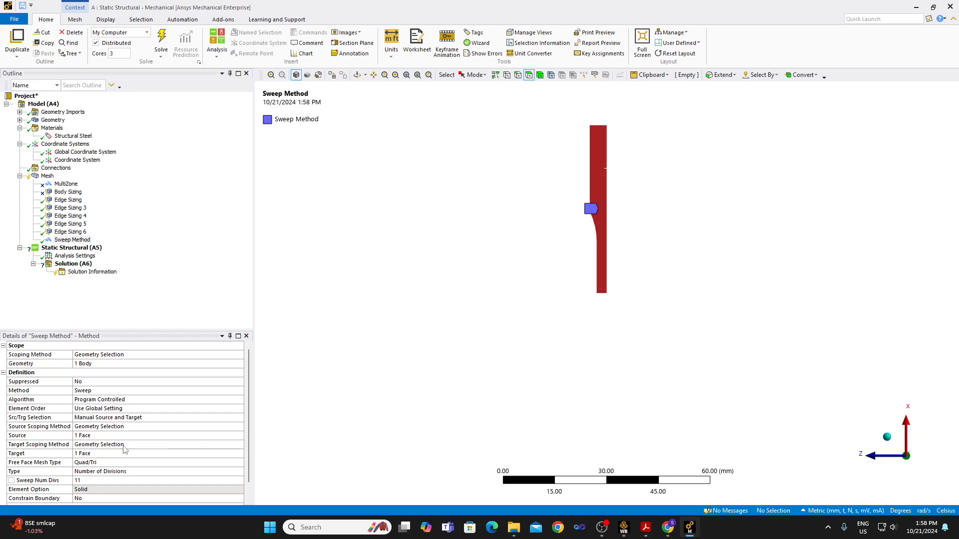
left_click(104, 436)
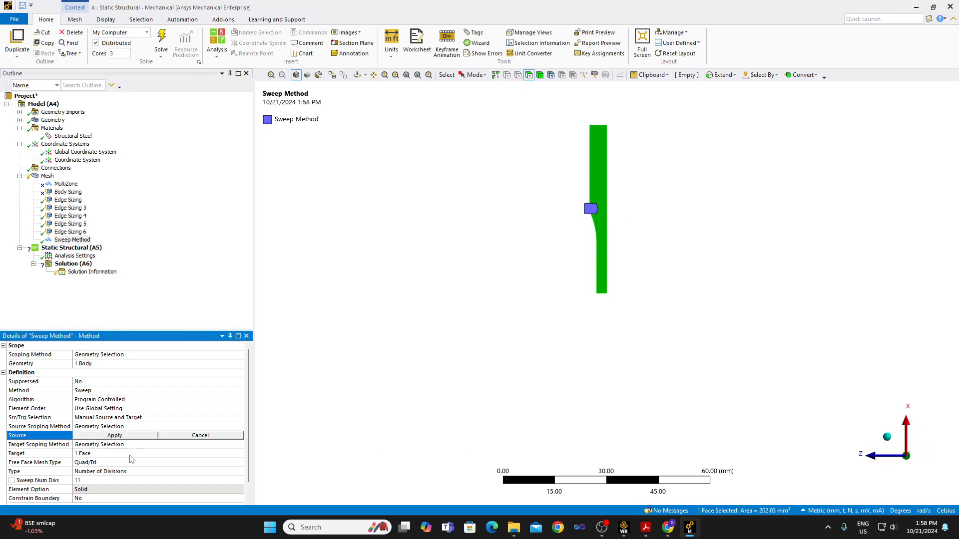
left_click(92, 455)
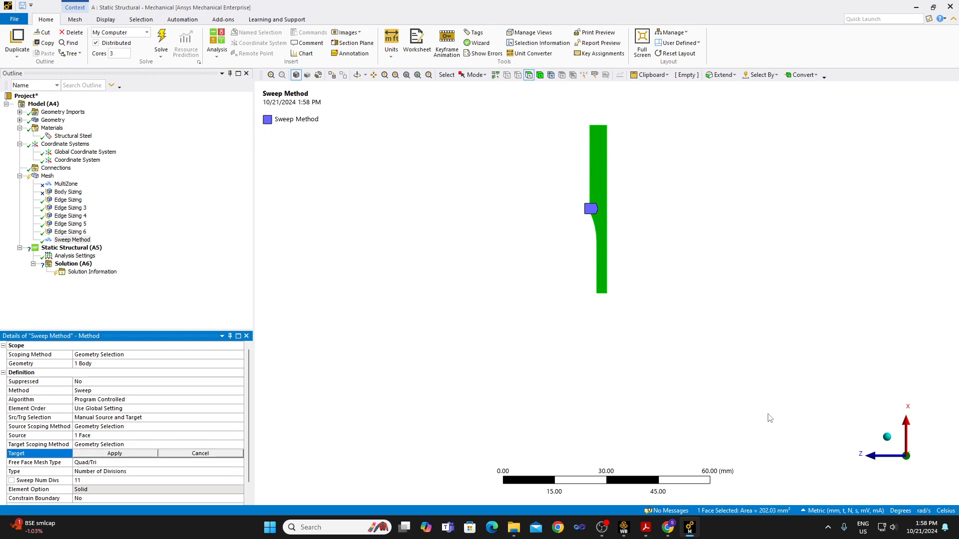
left_click(927, 459)
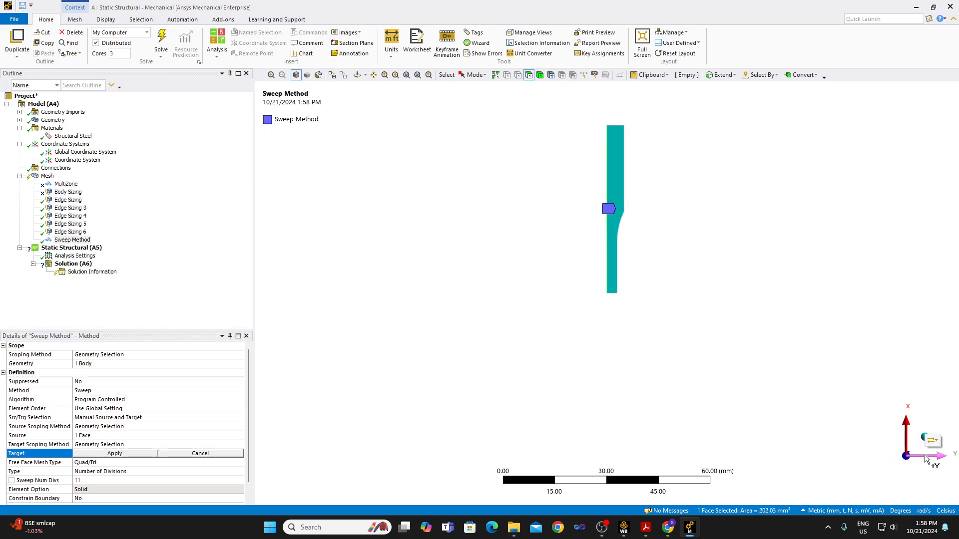
left_click(618, 311)
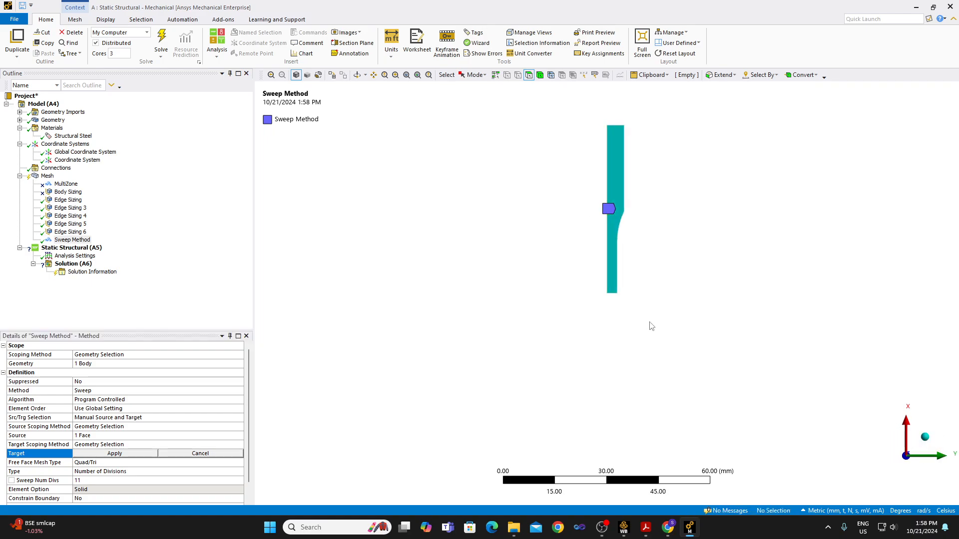
left_click(138, 436)
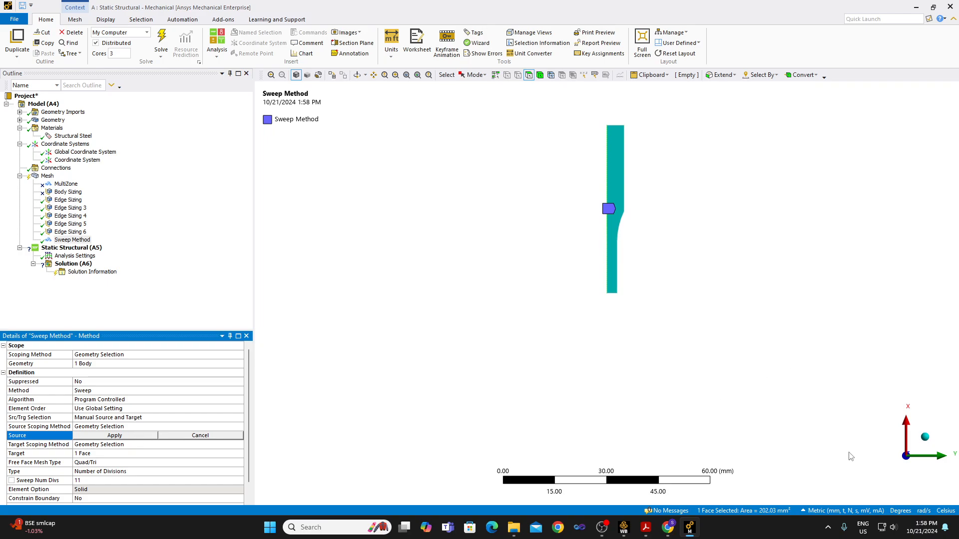
left_click(914, 455)
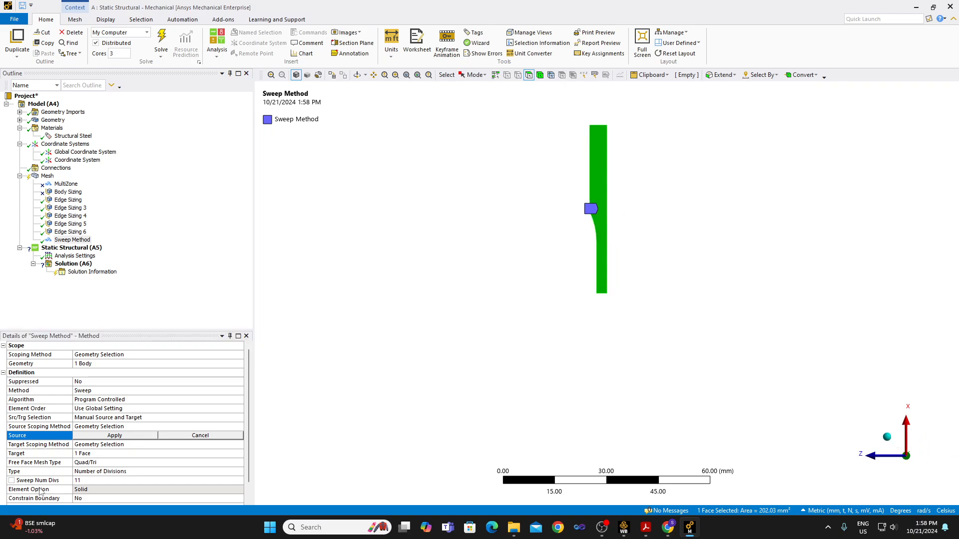
left_click(86, 455)
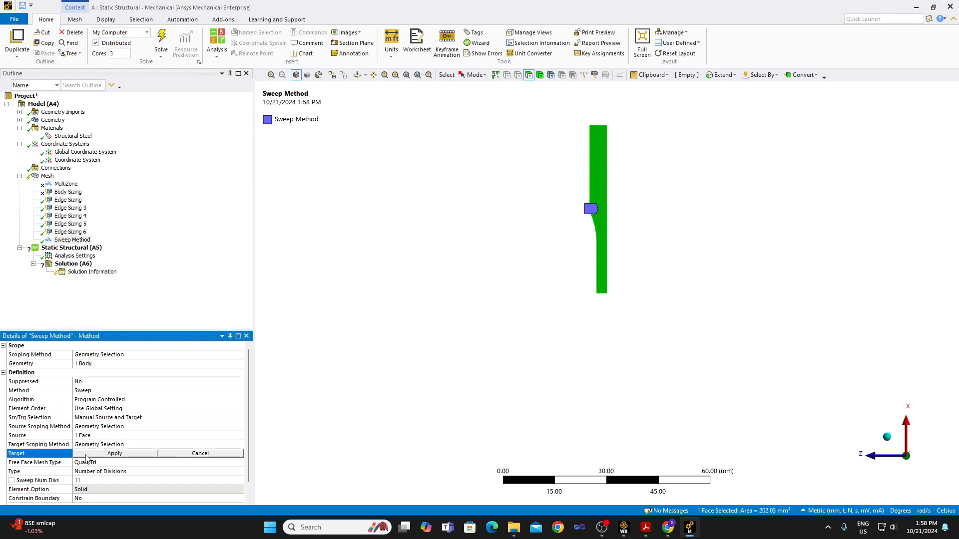
left_click(941, 457)
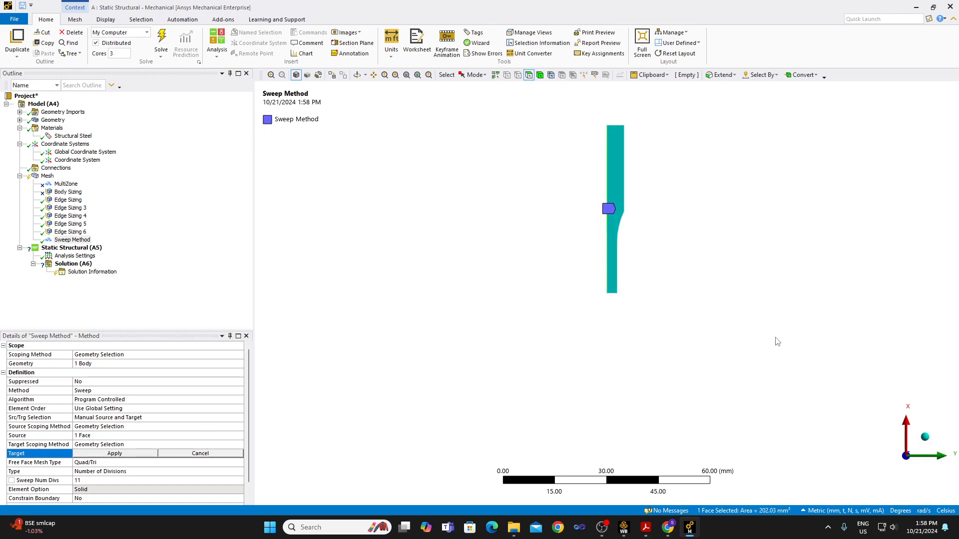
left_click(926, 438)
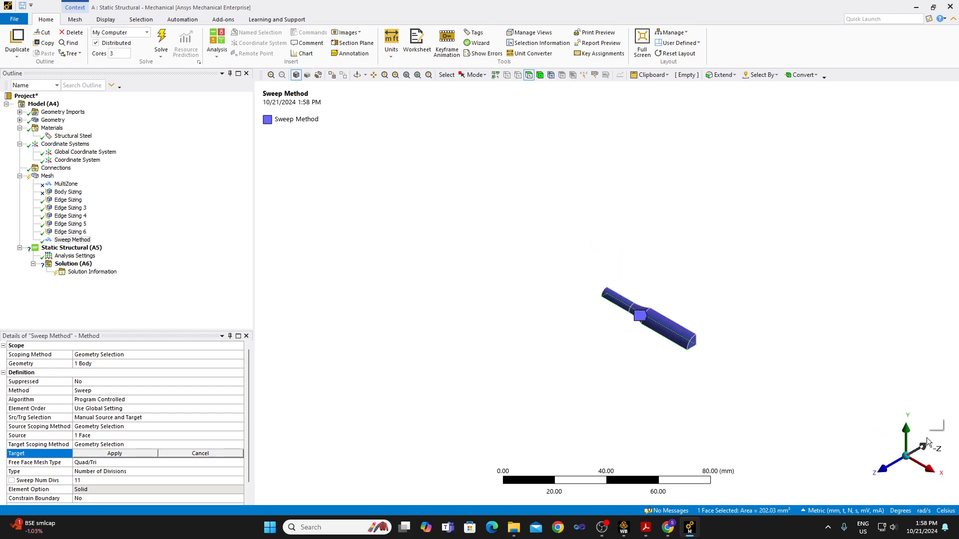
left_click(120, 436)
left_click(585, 380)
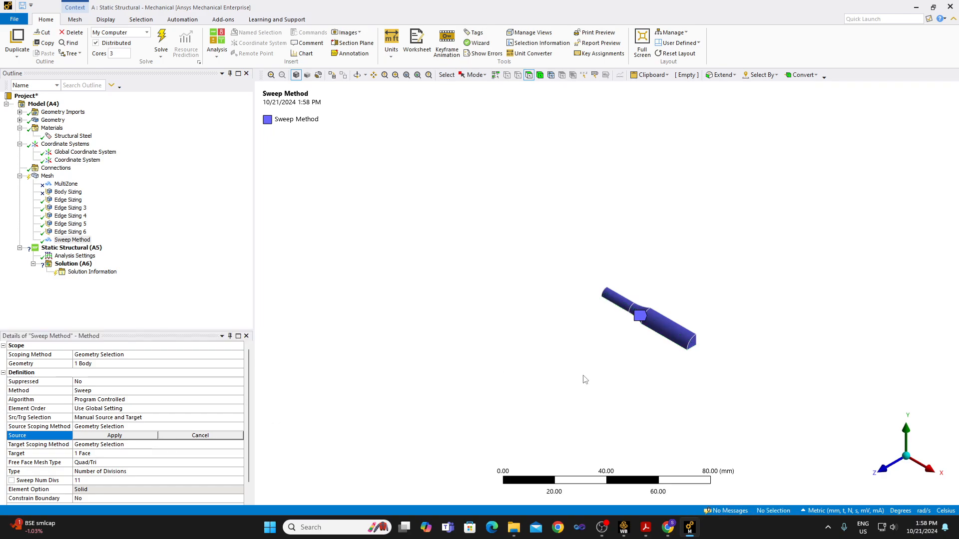
left_click(928, 439)
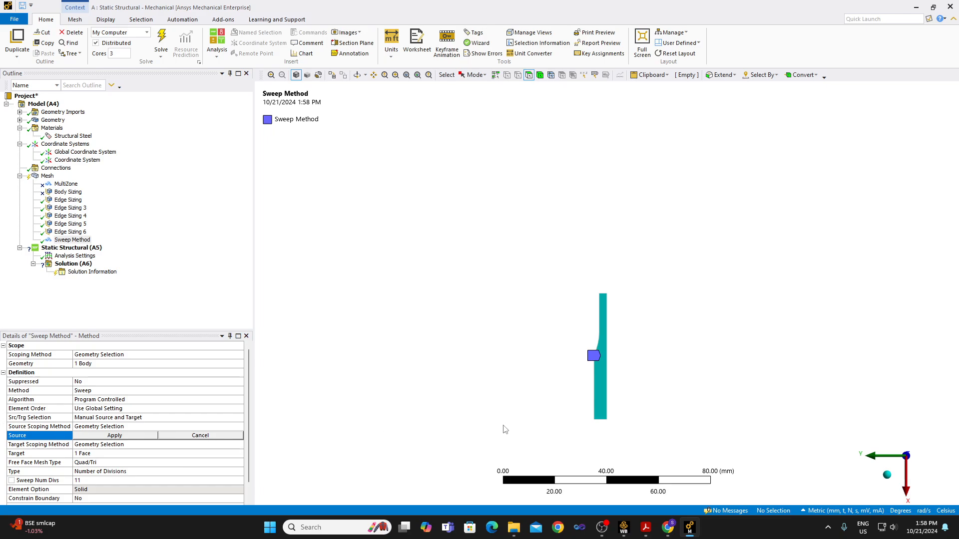
left_click(193, 455)
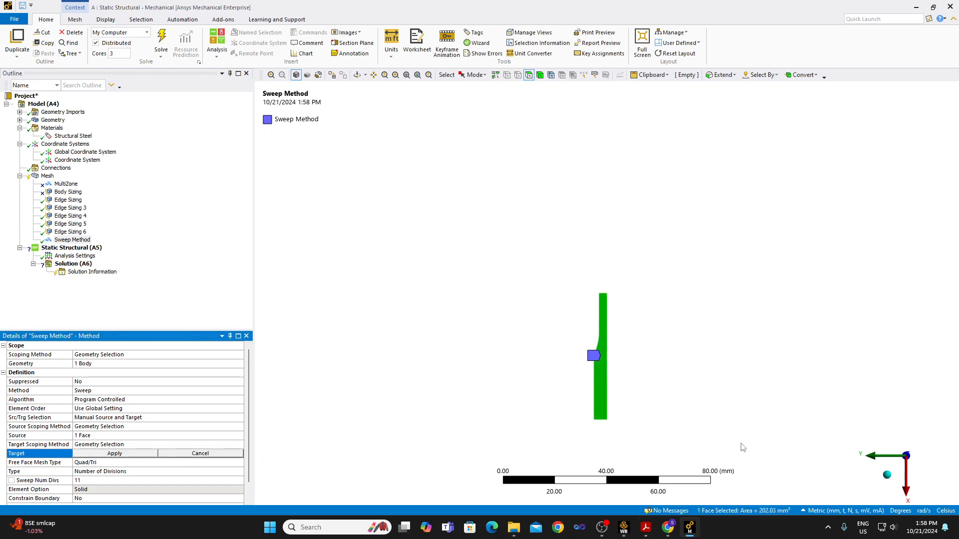
left_click(932, 459)
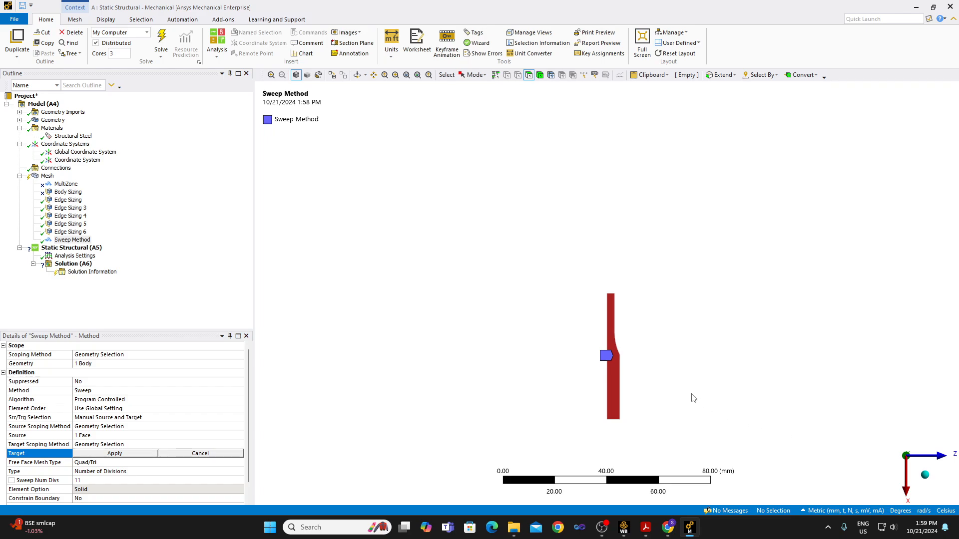
Show all bodies of the specimen together with the existing mesh in an isometric view.
left_click(47, 176)
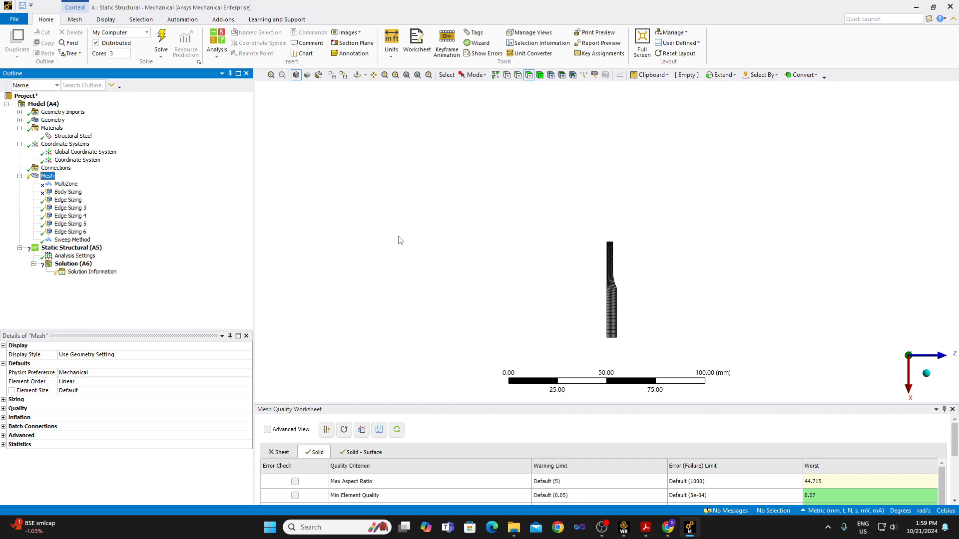
scroll(635, 320, "up", 3)
right_click(446, 227)
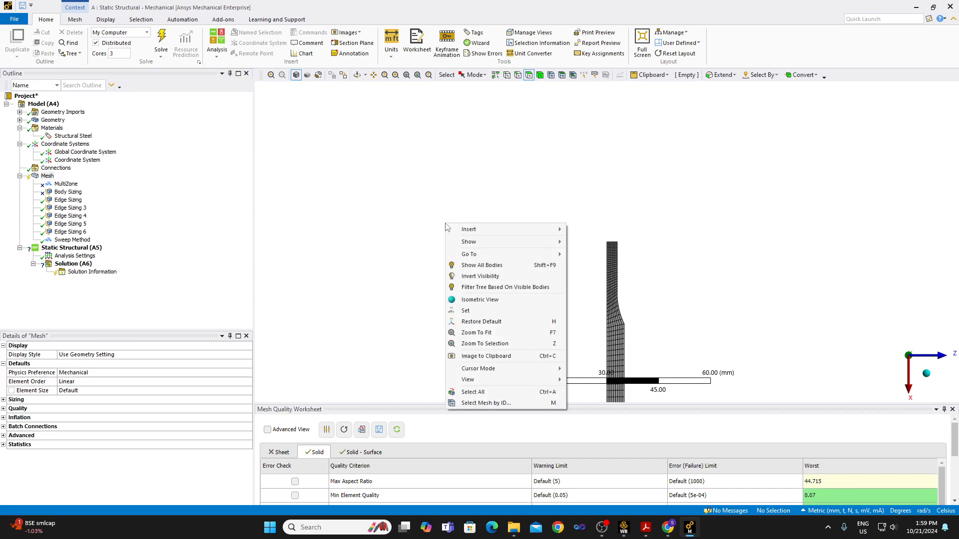
left_click(496, 266)
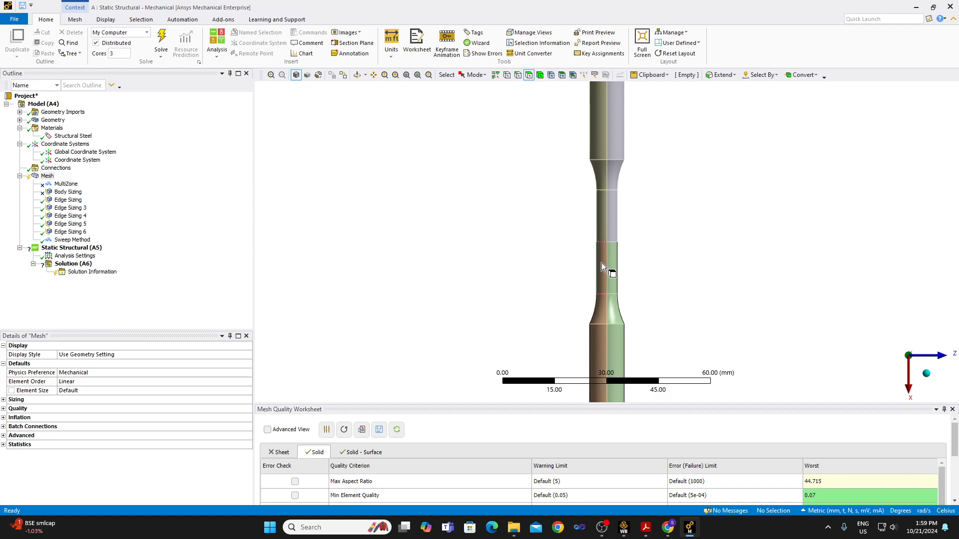
left_click(926, 373)
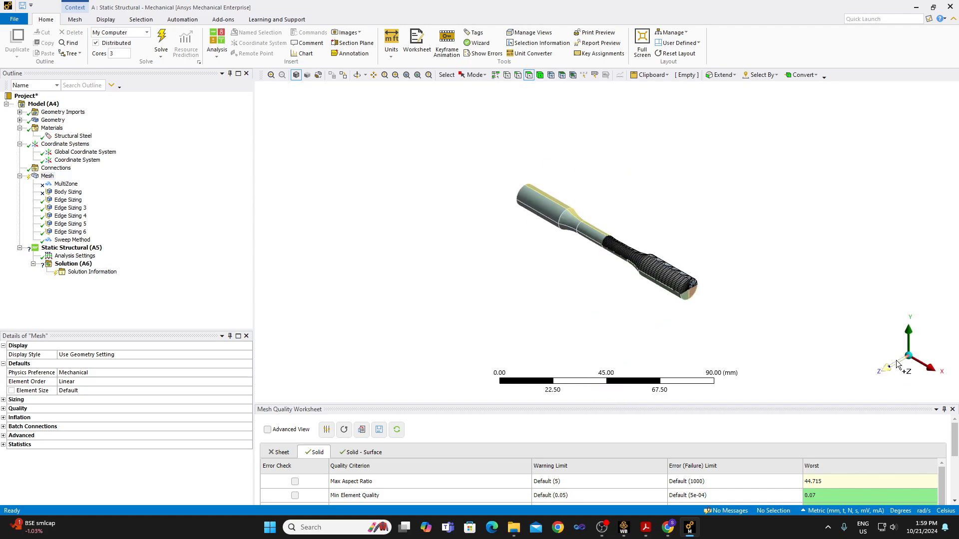
scroll(689, 299, "up", 5)
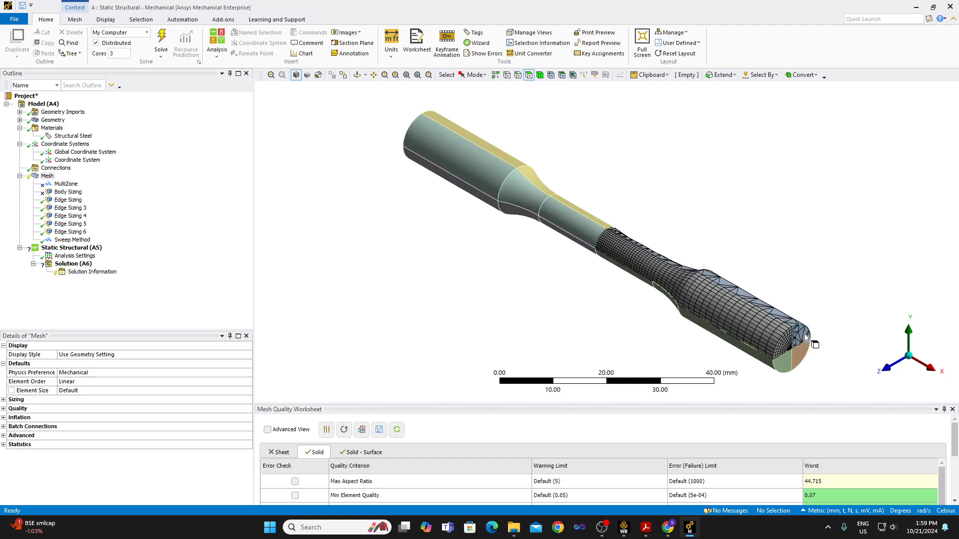
Clear all generated mesh data from the specimen.
left_click(797, 328)
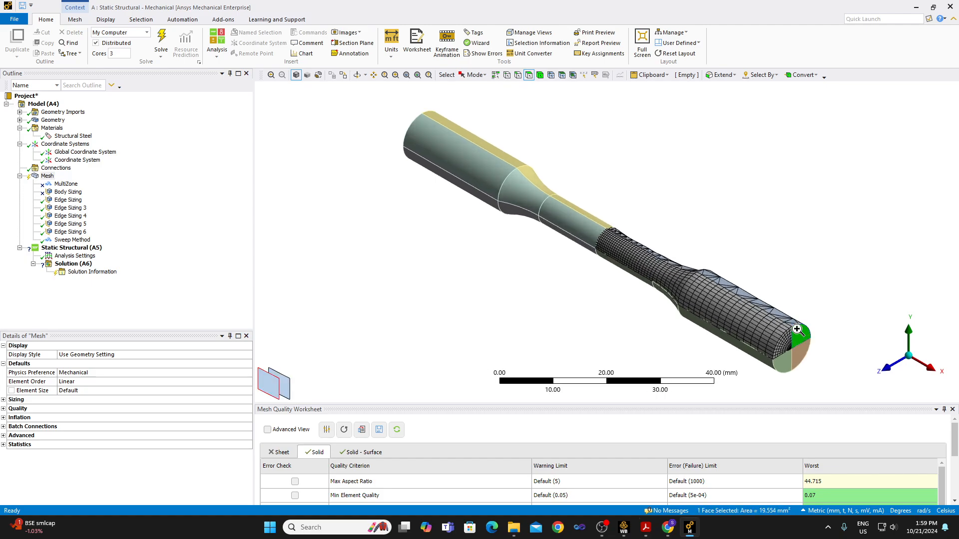
right_click(797, 328)
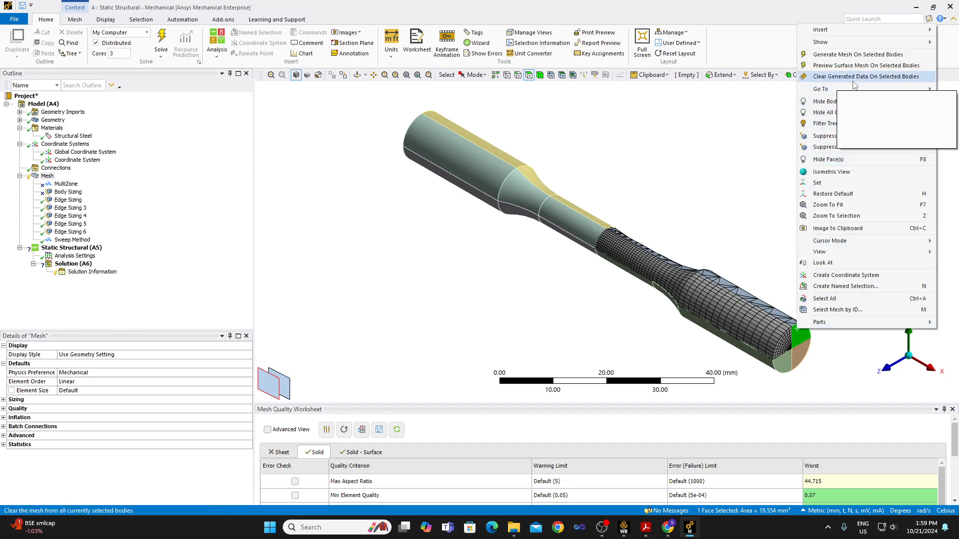
left_click(46, 177)
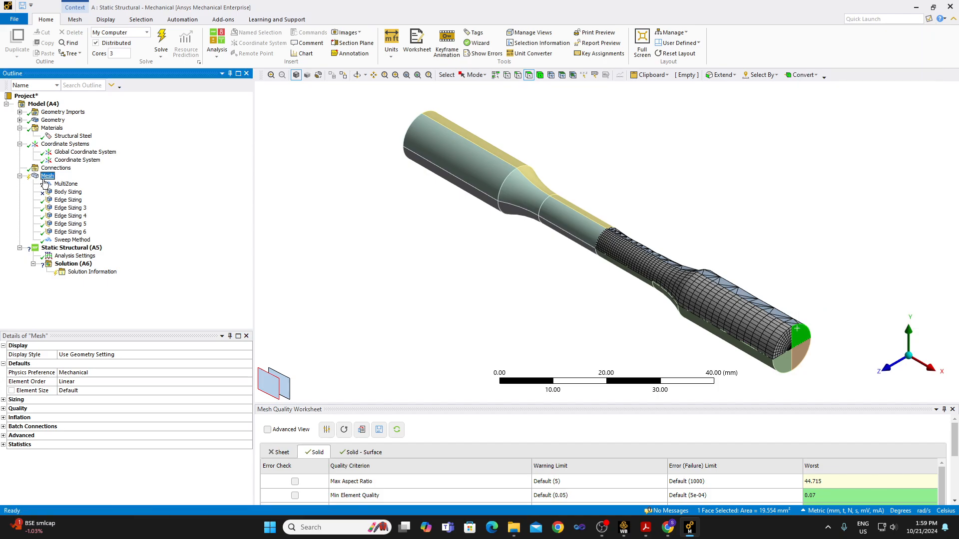
right_click(45, 177)
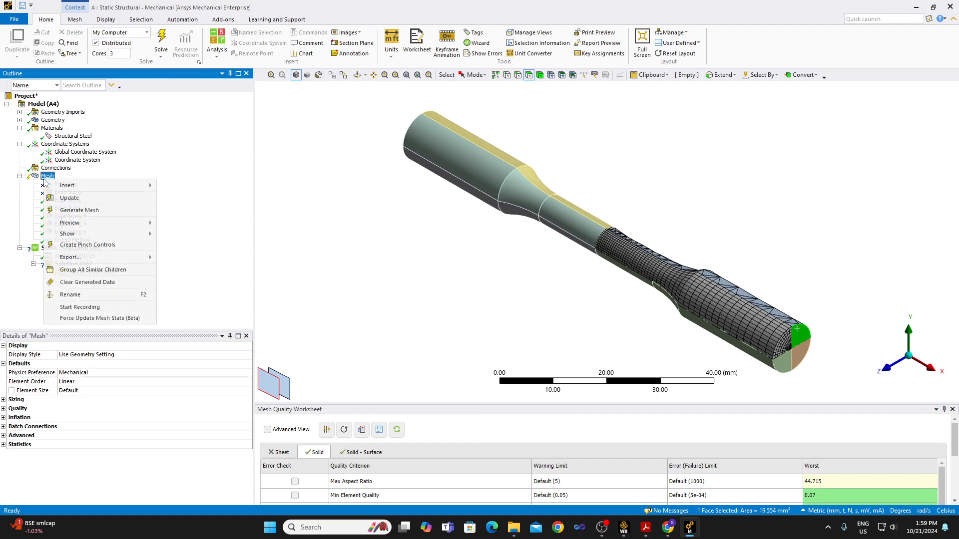
left_click(87, 283)
left_click(518, 298)
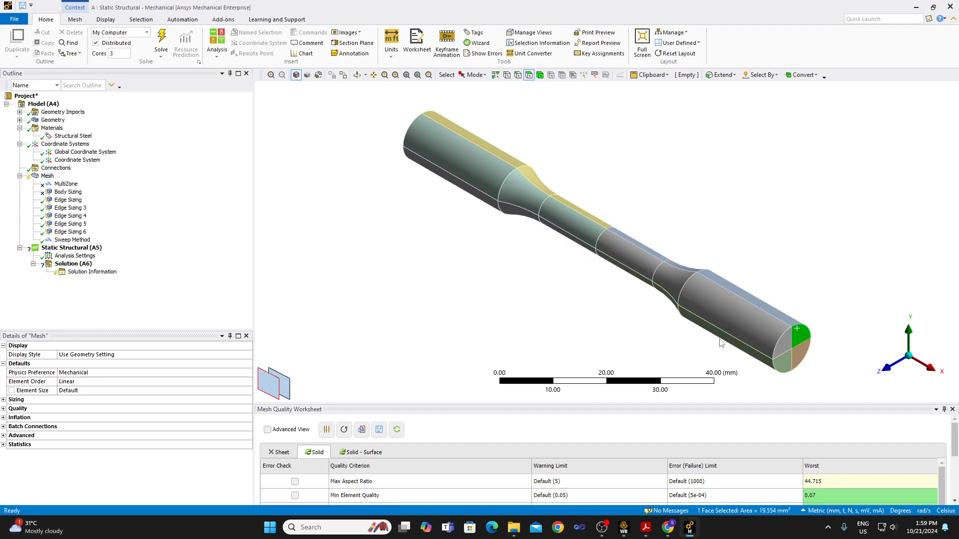
Generate the mesh only on the quarter body of the specimen half that carries the Sweep Method.
left_click(732, 320)
right_click(733, 319)
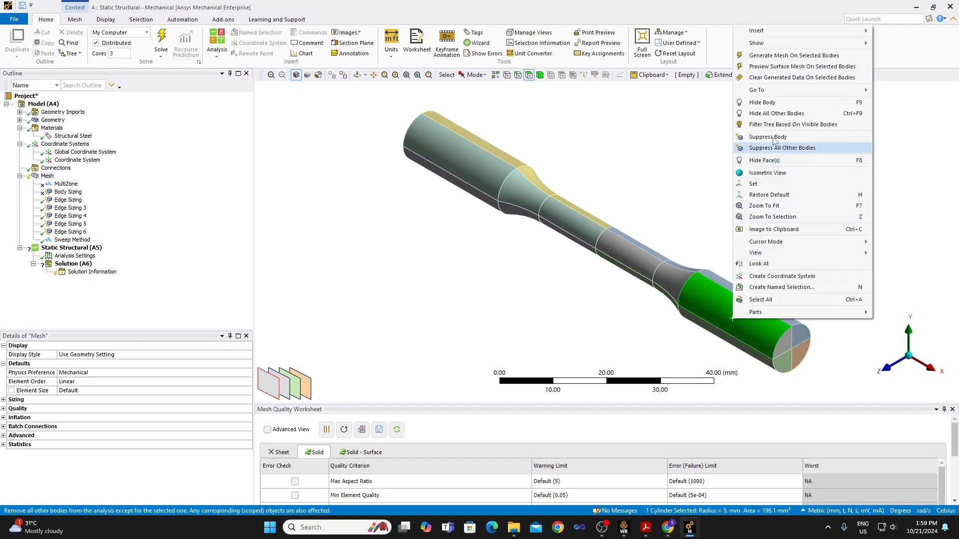
left_click(795, 56)
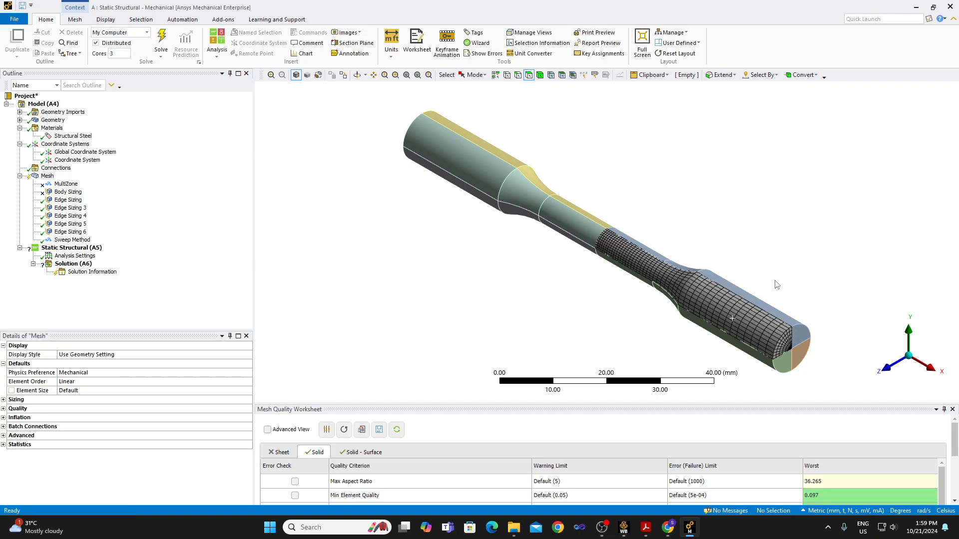
Examine the swept mesh along the gauge, fillet and grip, and where the elements converge at the axis on the end face.
scroll(841, 392, "up", 2)
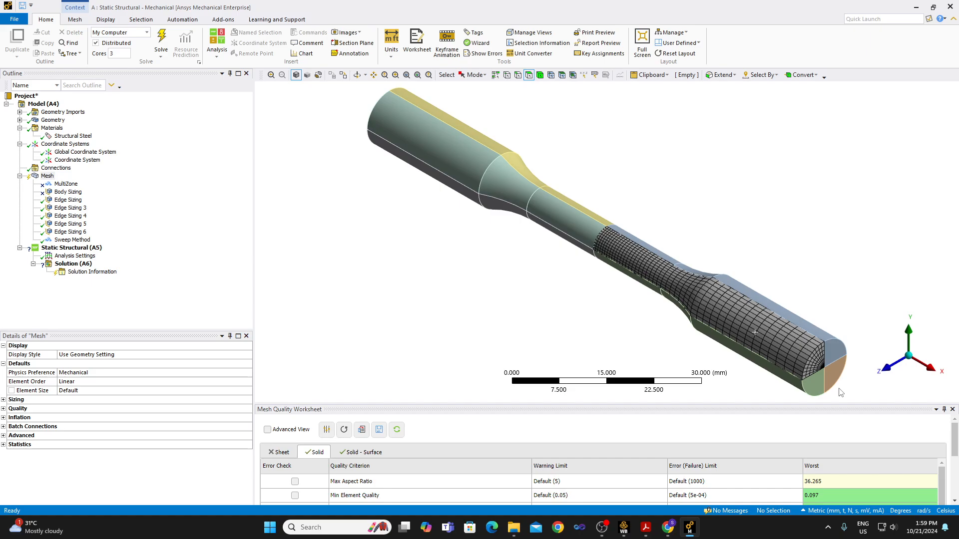
scroll(839, 387, "up", 4)
scroll(850, 394, "down", 5)
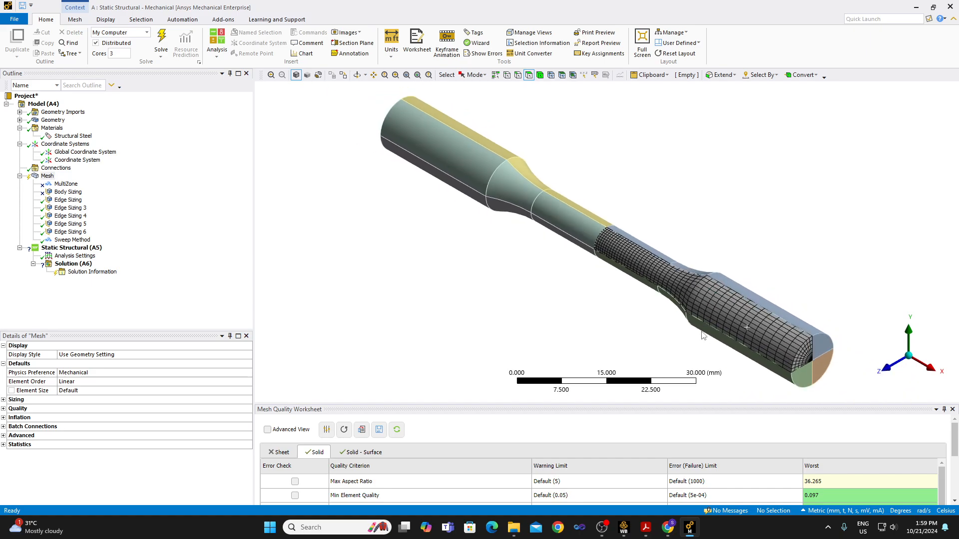
scroll(803, 363, "up", 3)
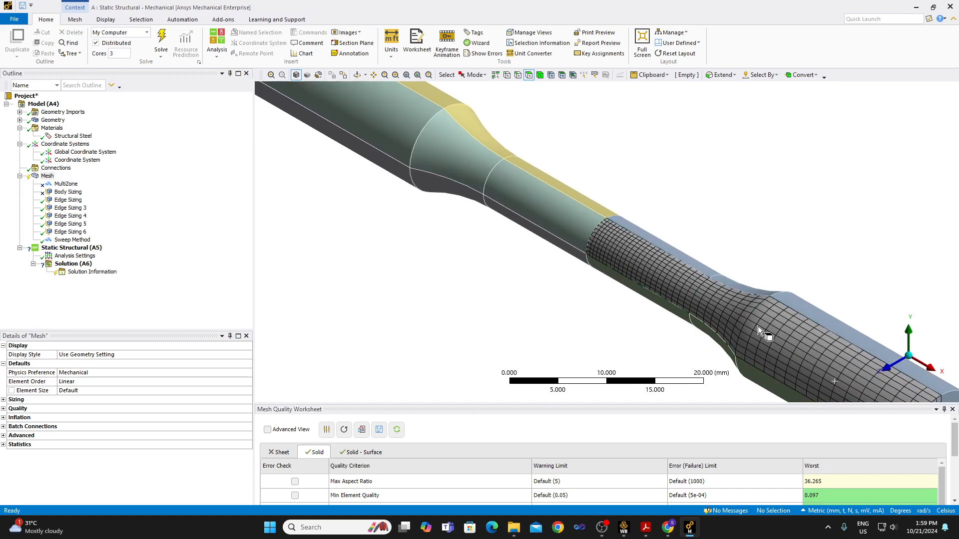
scroll(784, 346, "down", 3)
scroll(813, 369, "down", 2)
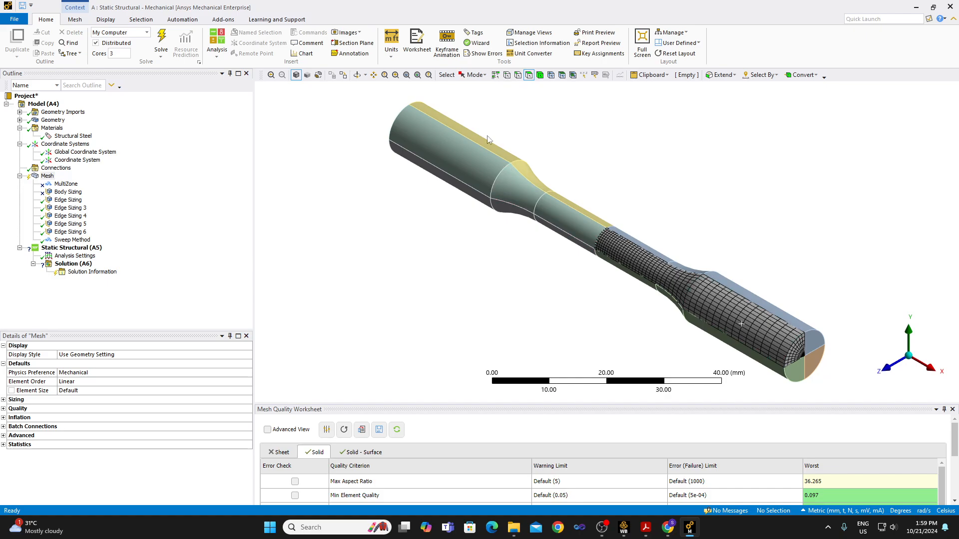
left_click(396, 75)
left_click_drag(820, 373, 824, 376)
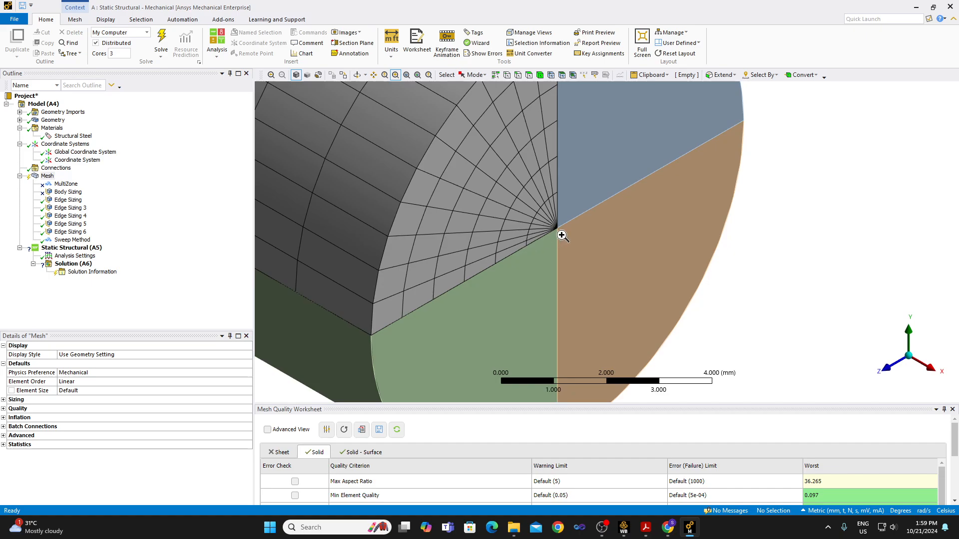
scroll(542, 220, "down", 1)
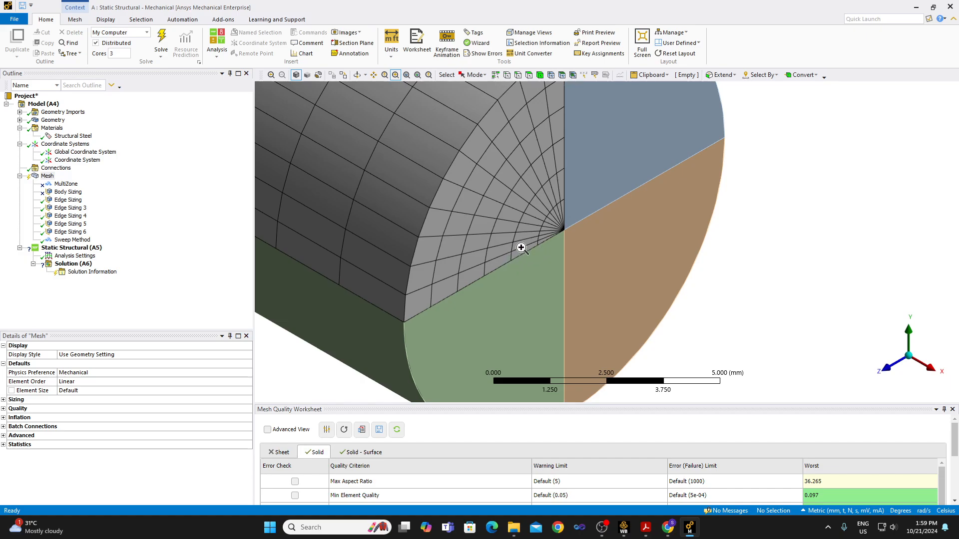
scroll(542, 250, "down", 1)
scroll(542, 250, "down", 2)
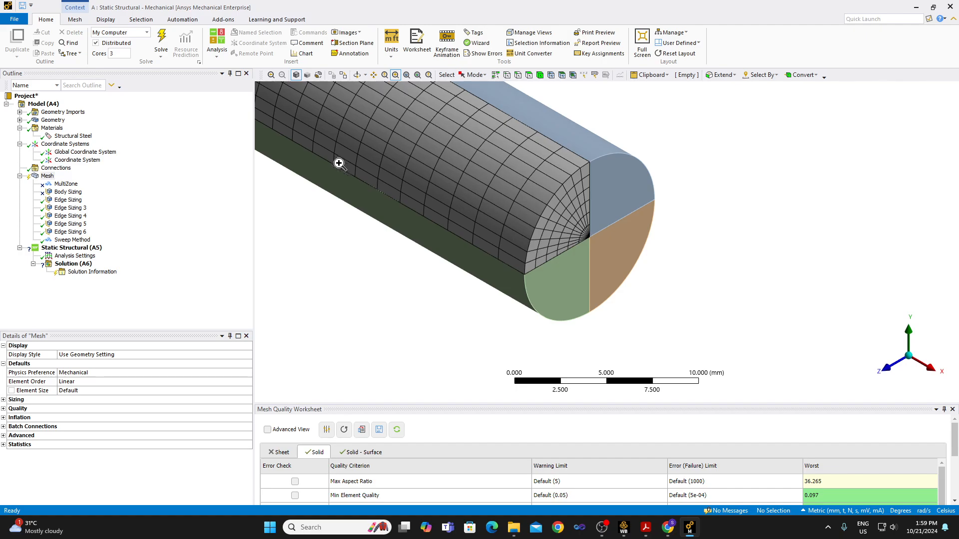
Hide all bodies except the meshed quarter and view its mesh side-on along the Z axis, fitted to the window.
left_click(539, 74)
left_click(551, 176)
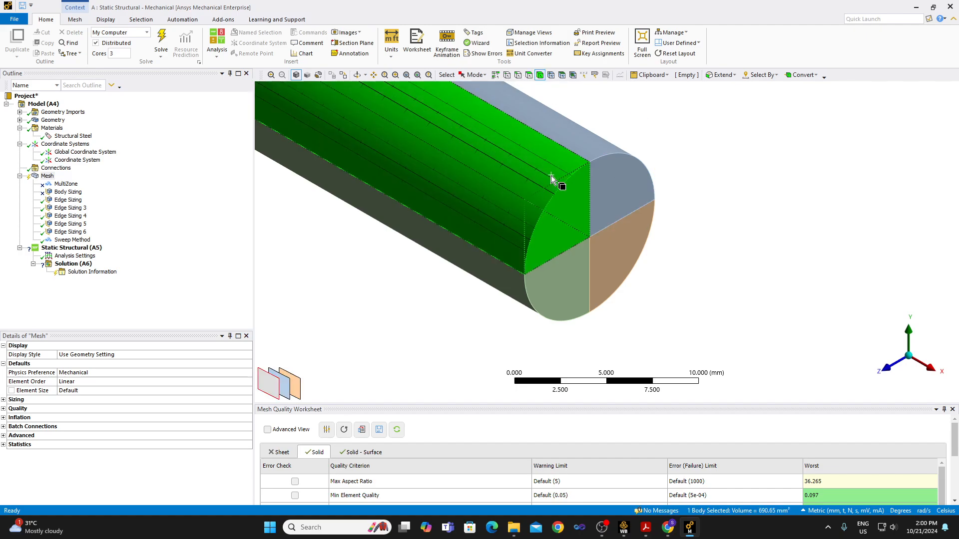
right_click(551, 175)
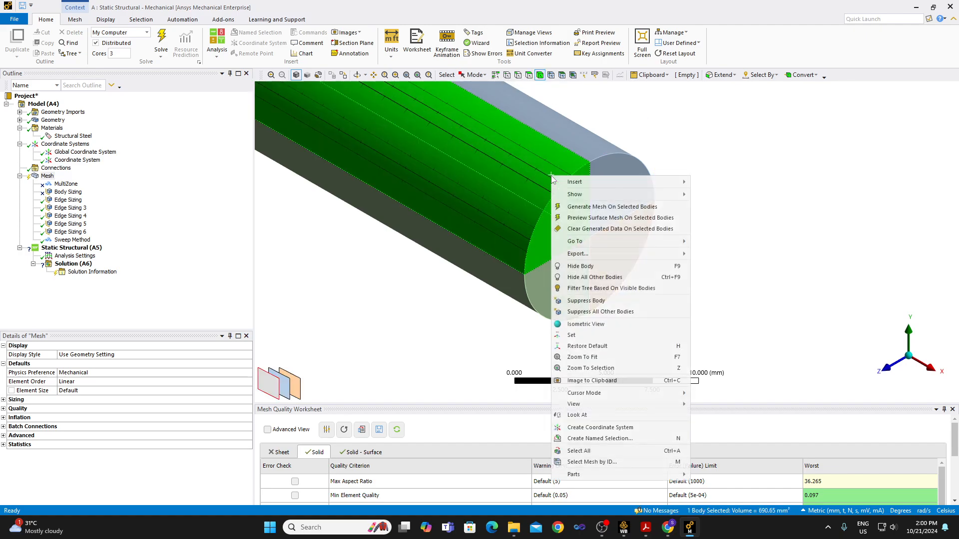
left_click(598, 277)
scroll(609, 276, "down", 3)
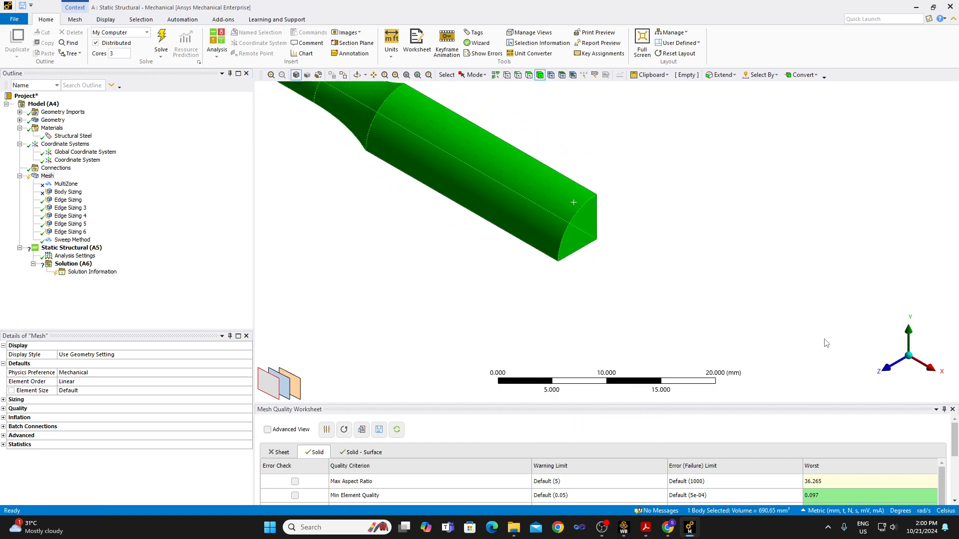
left_click(926, 336)
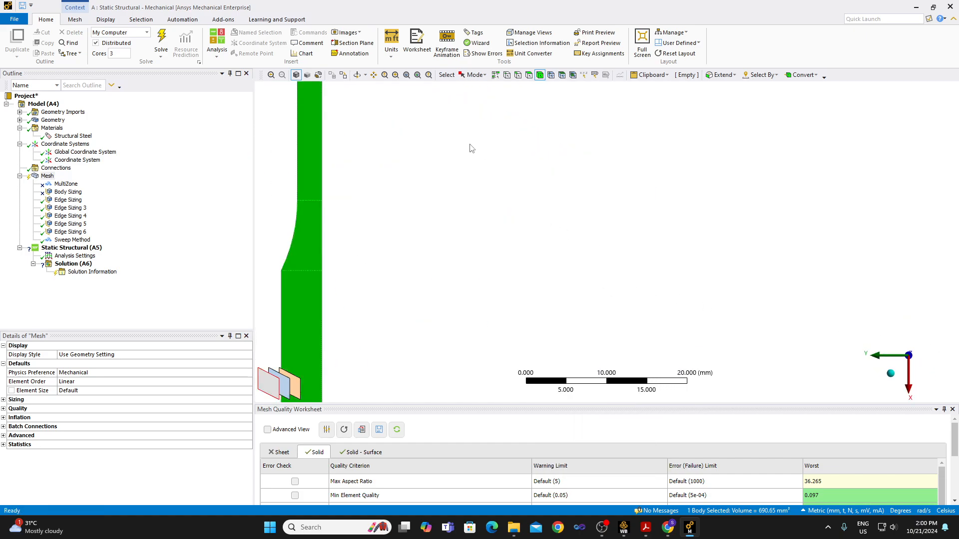
left_click(407, 76)
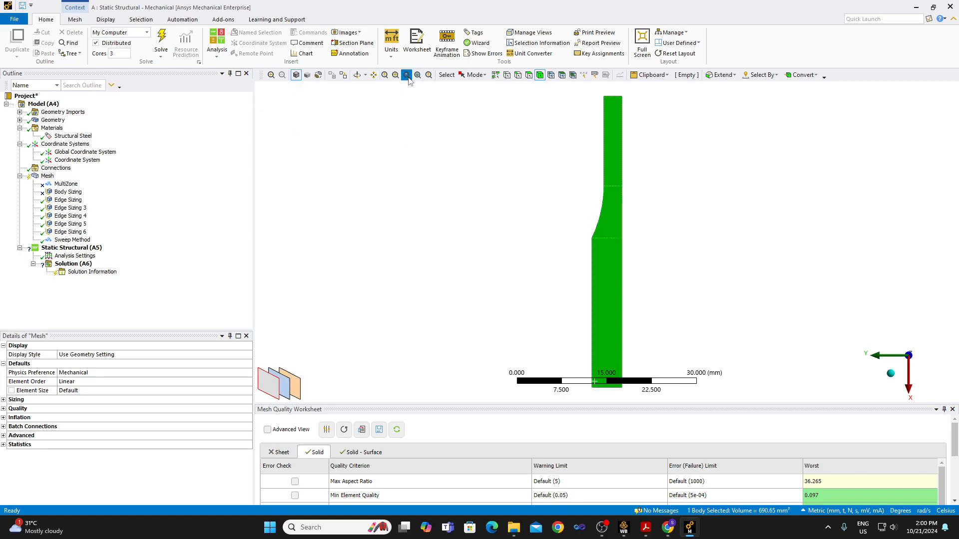
left_click(427, 214)
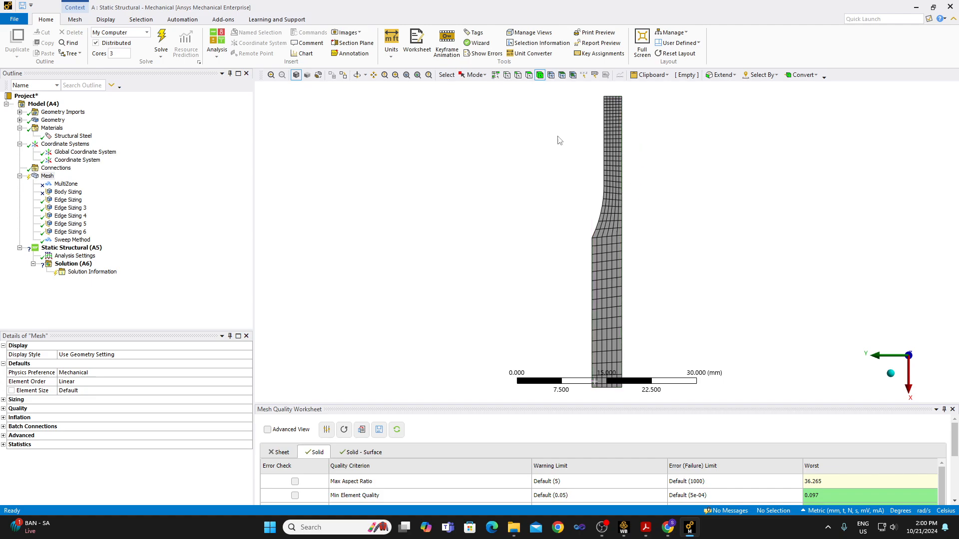
Insert a Mesh Copy control under the mesh.
right_click(42, 180)
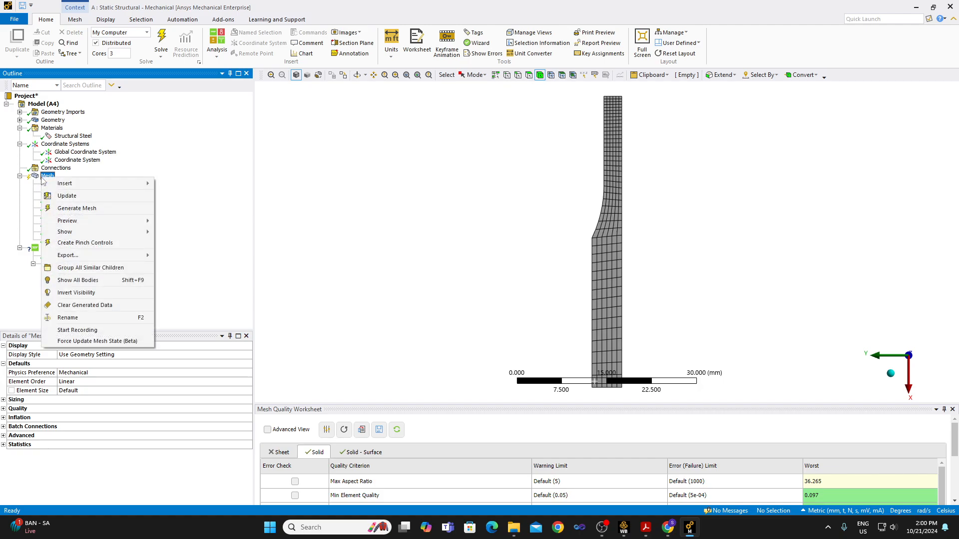
mouse_move(50, 183)
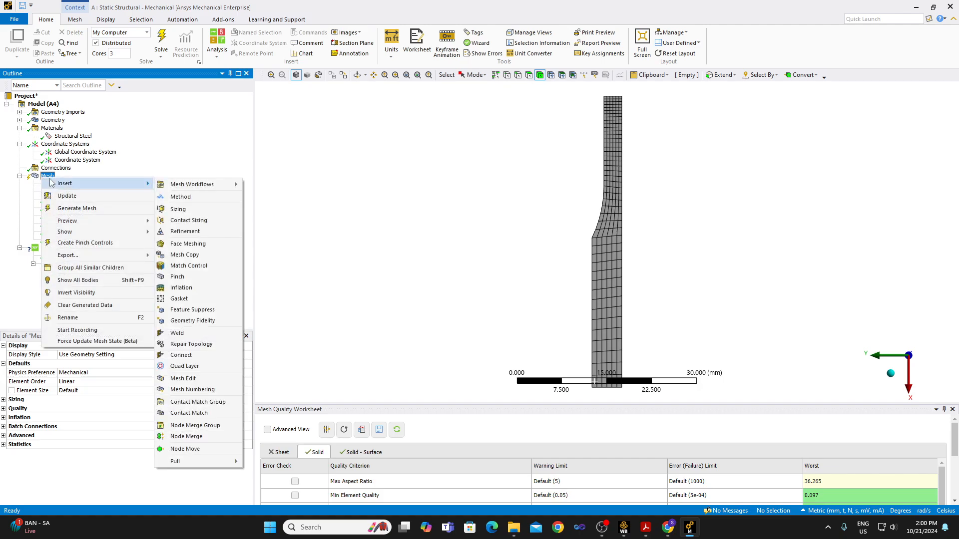
left_click(184, 255)
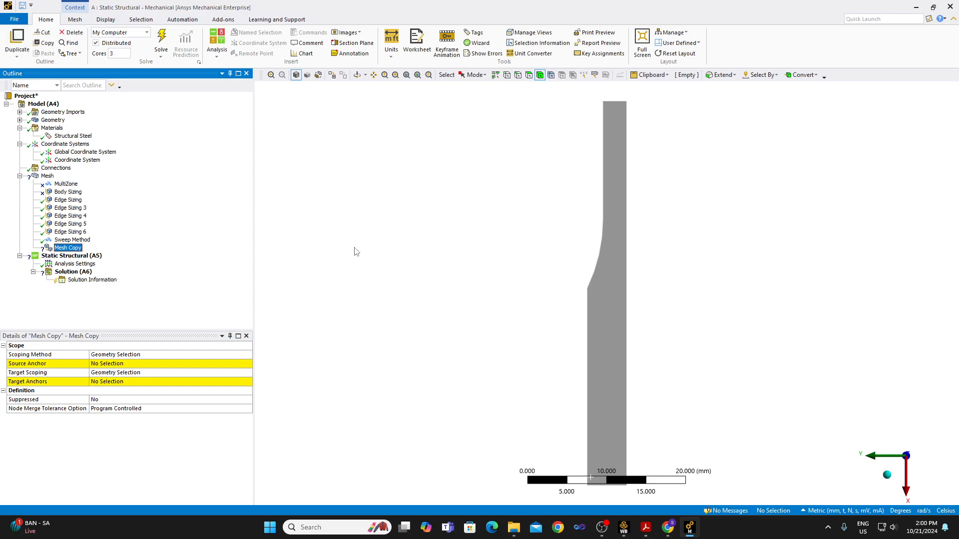
Show all specimen bodies again and display the mesh in an isometric view to locate the meshed quarter.
right_click(480, 277)
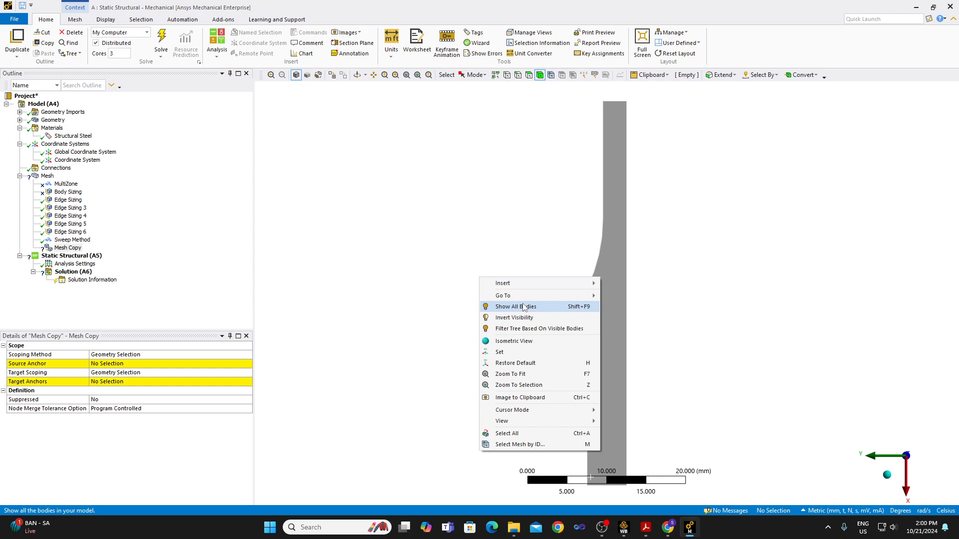
left_click(524, 307)
scroll(508, 330, "down", 2)
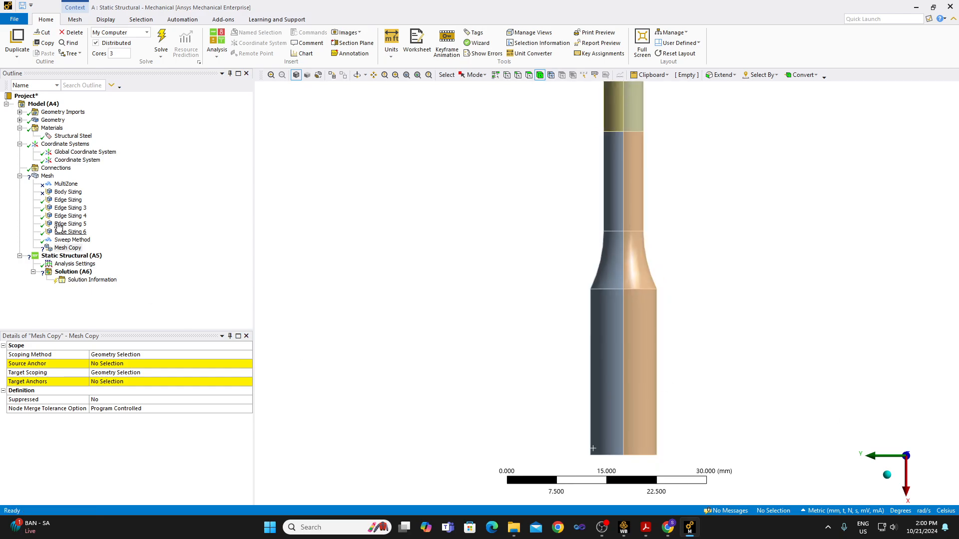
left_click(47, 176)
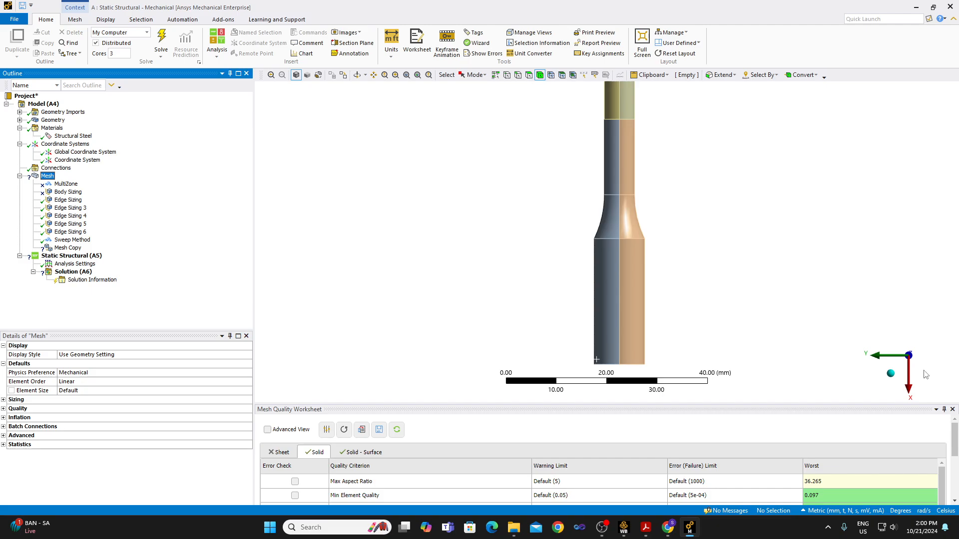
left_click(887, 372)
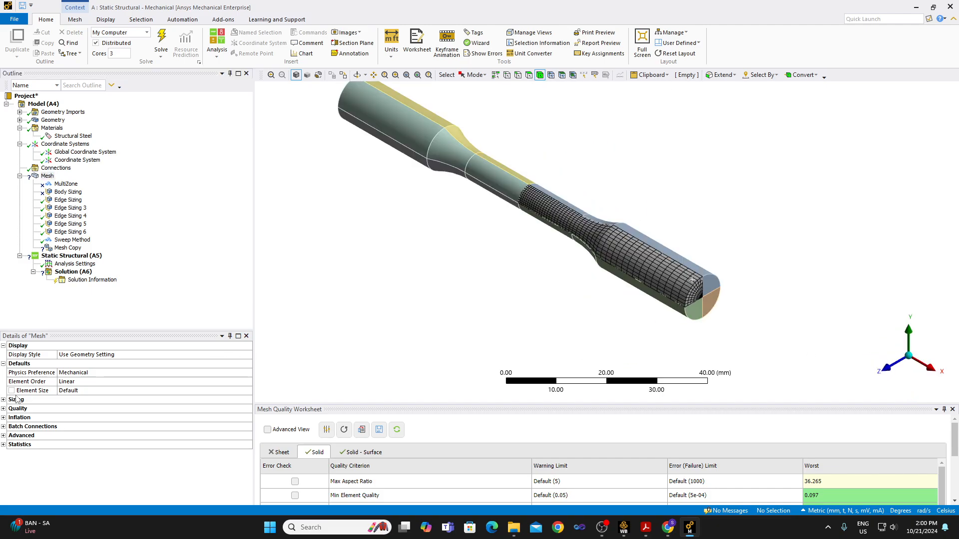
Set the meshed quarter body as the source anchor of the Mesh Copy.
left_click(68, 248)
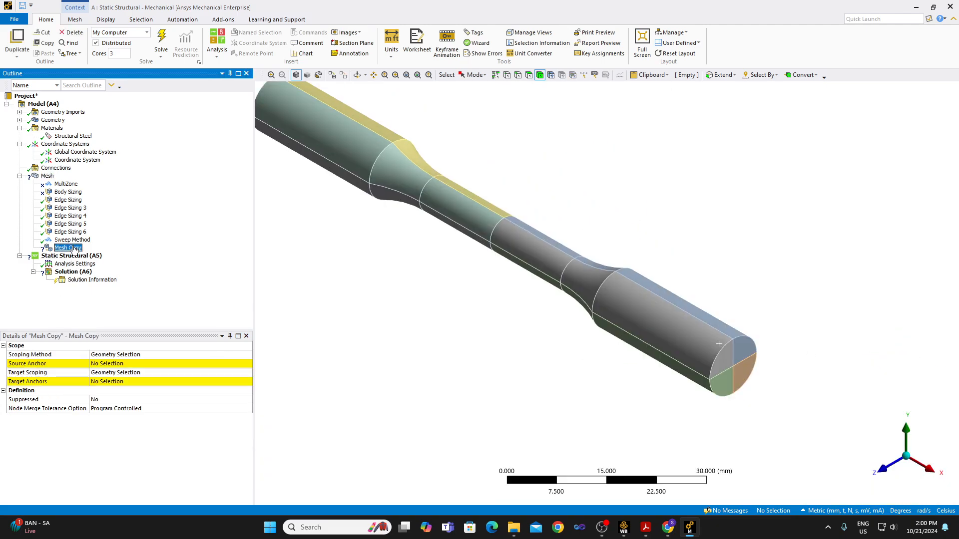
left_click(133, 365)
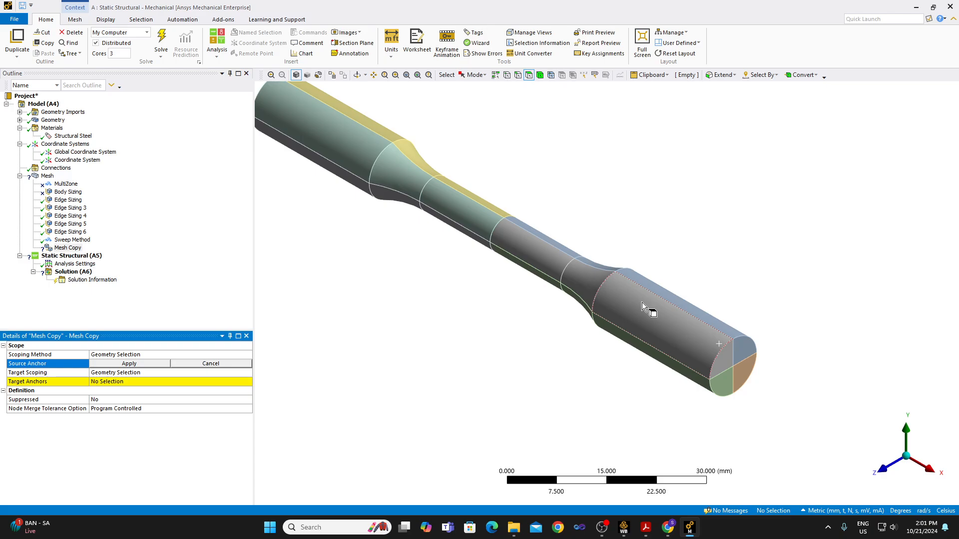
left_click(539, 75)
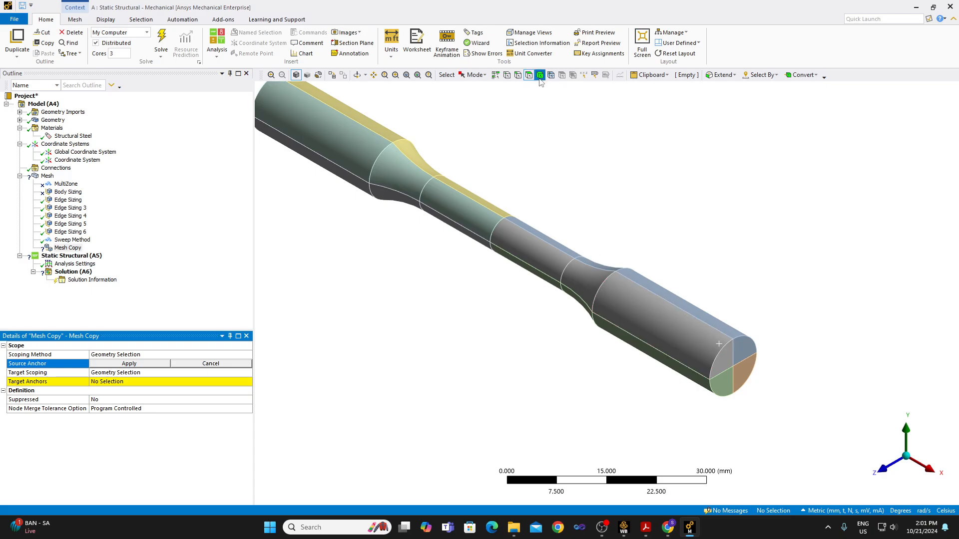
left_click(638, 318)
left_click(118, 365)
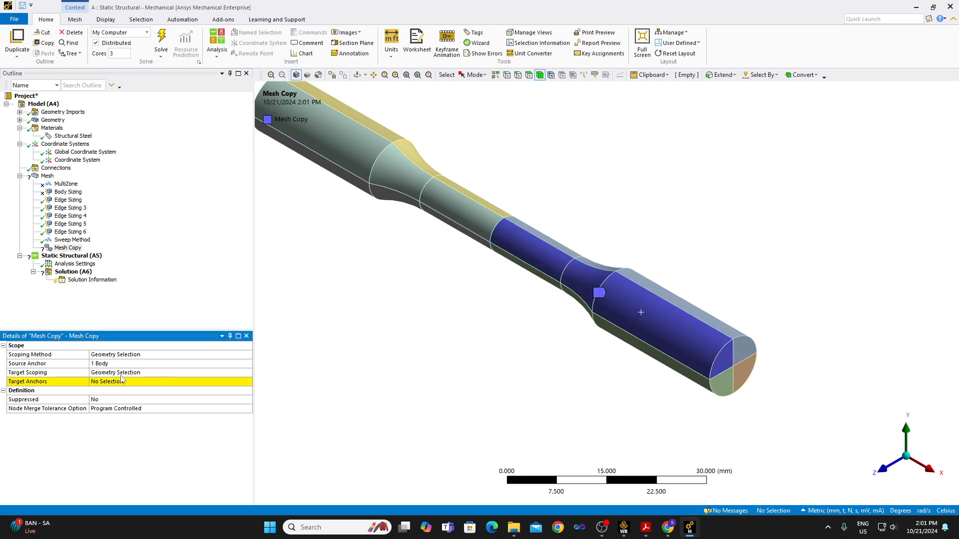
Assign the seven other quarter bodies, in both halves of the specimen, as the target anchors of the Mesh Copy.
left_click(118, 384)
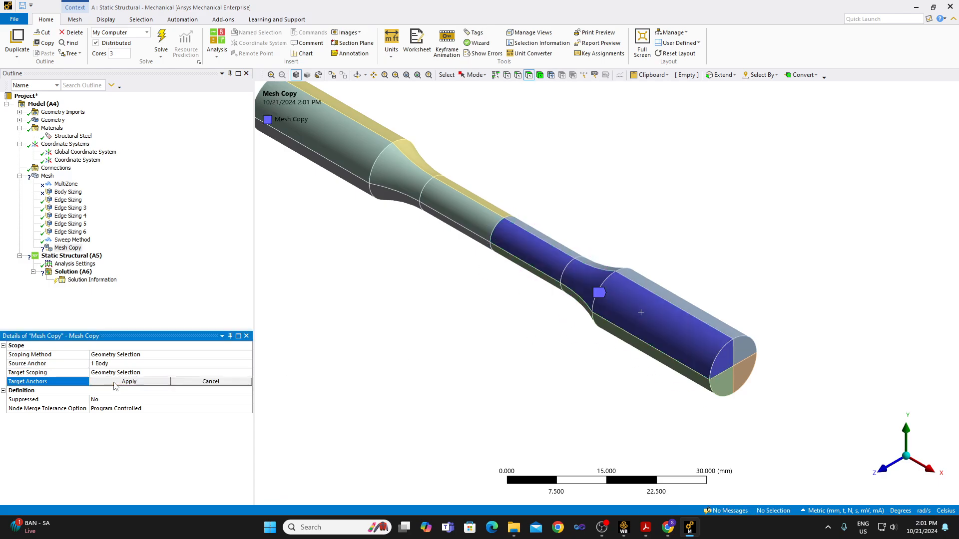
left_click(658, 293)
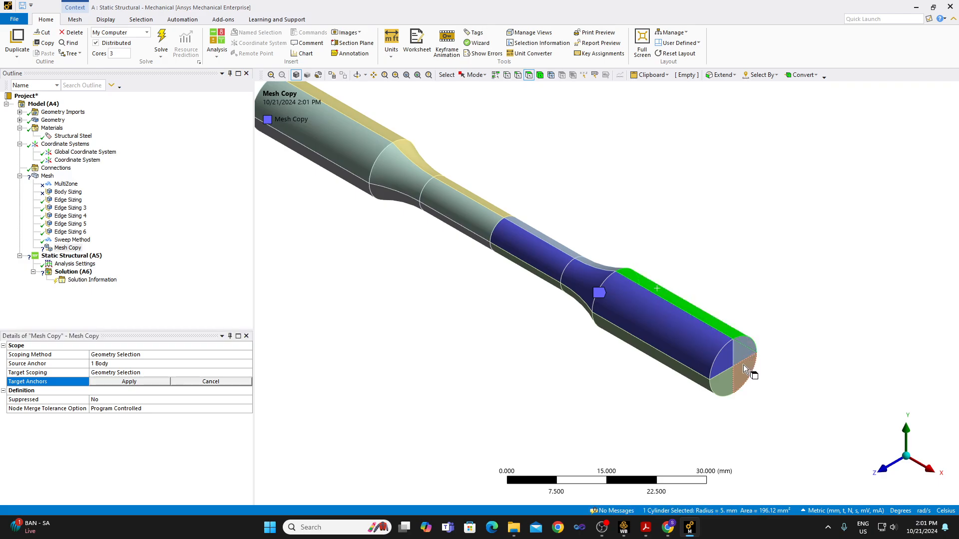
left_click(540, 75)
left_click(729, 333)
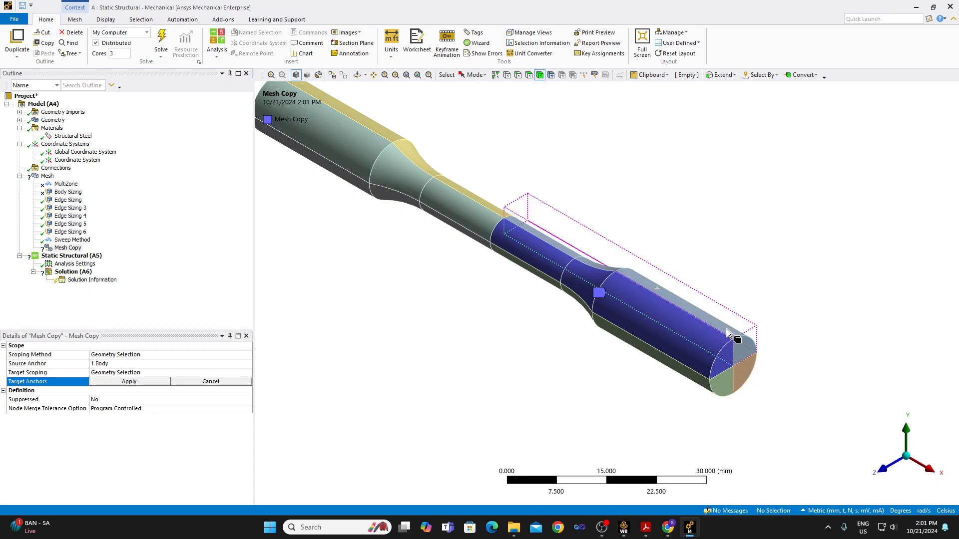
left_click(746, 369, "ctrl")
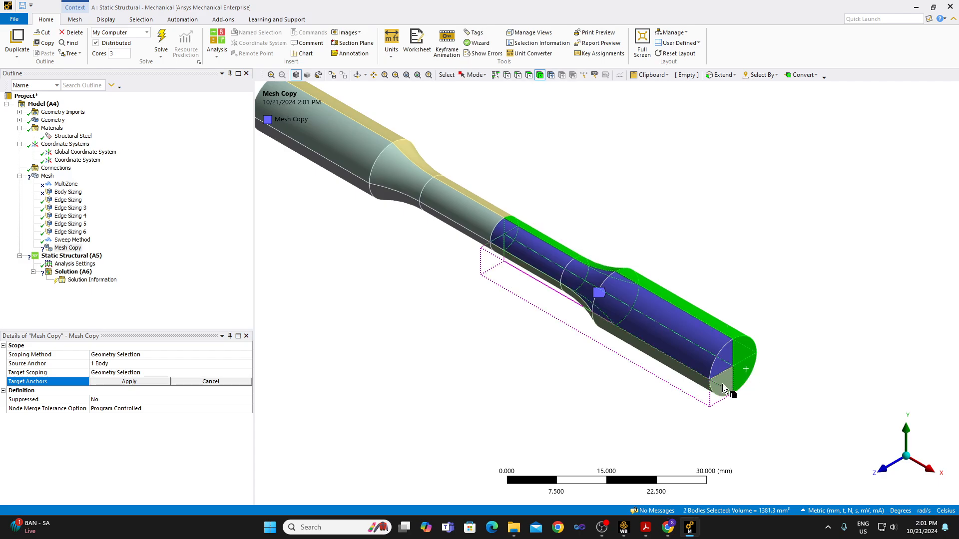
left_click(722, 385, "ctrl")
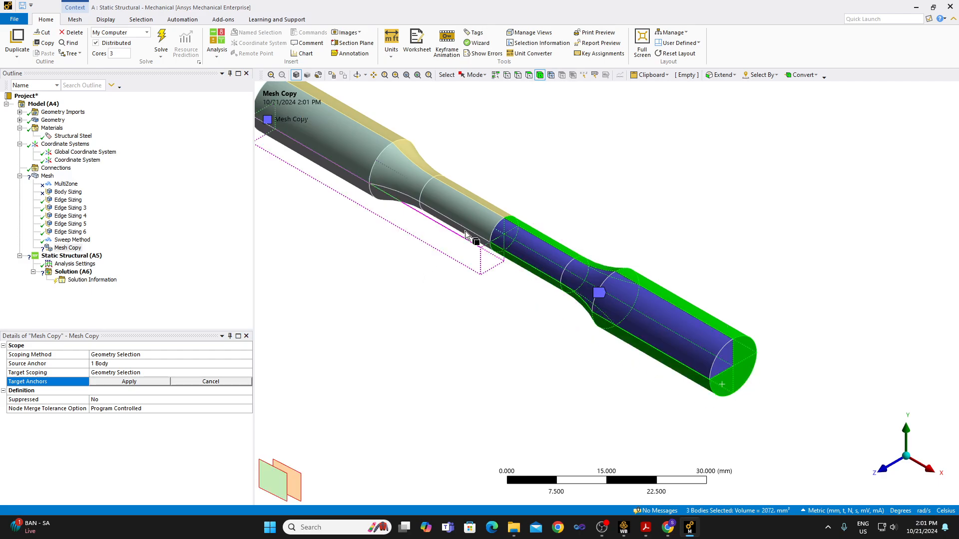
left_click(450, 207, "ctrl")
left_click(451, 207, "ctrl")
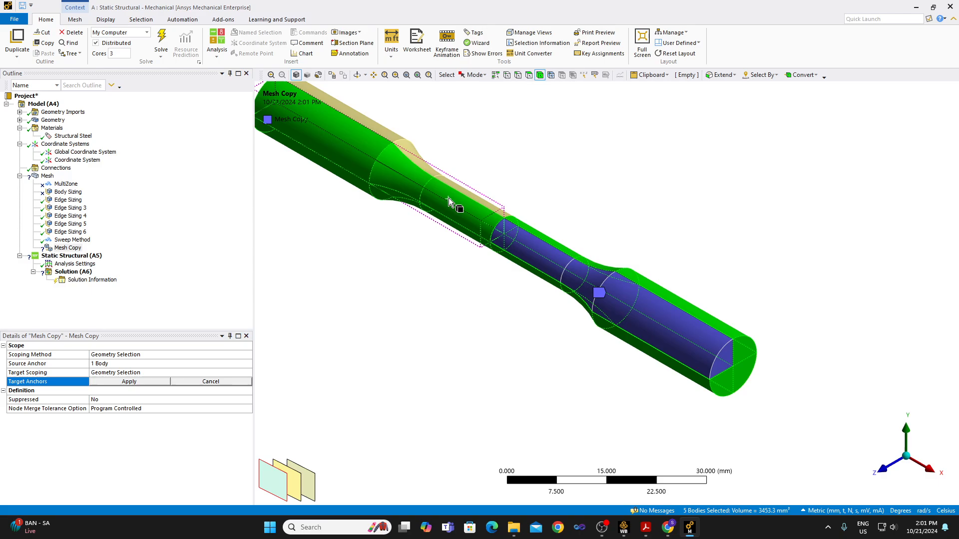
left_click(402, 151, "ctrl")
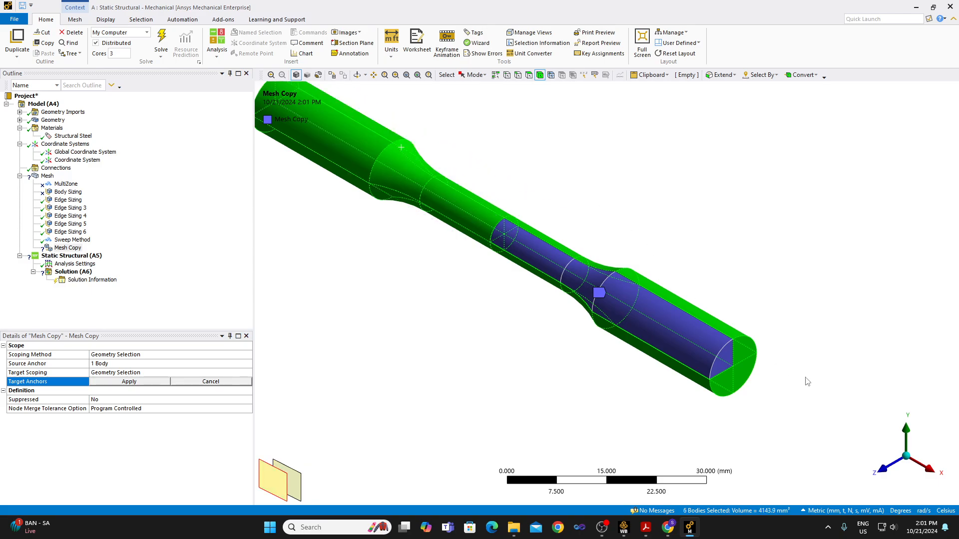
left_click(902, 479)
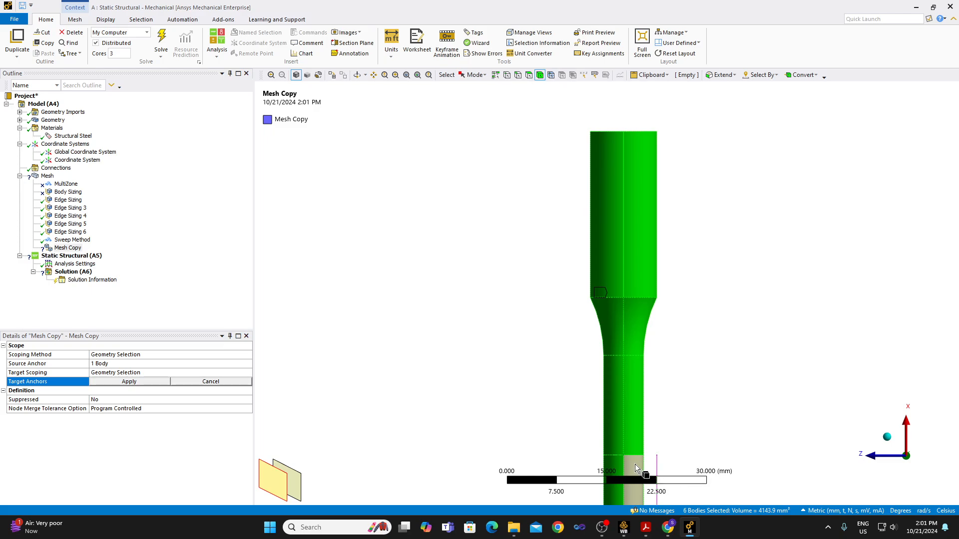
left_click(635, 464, "ctrl")
left_click(129, 382)
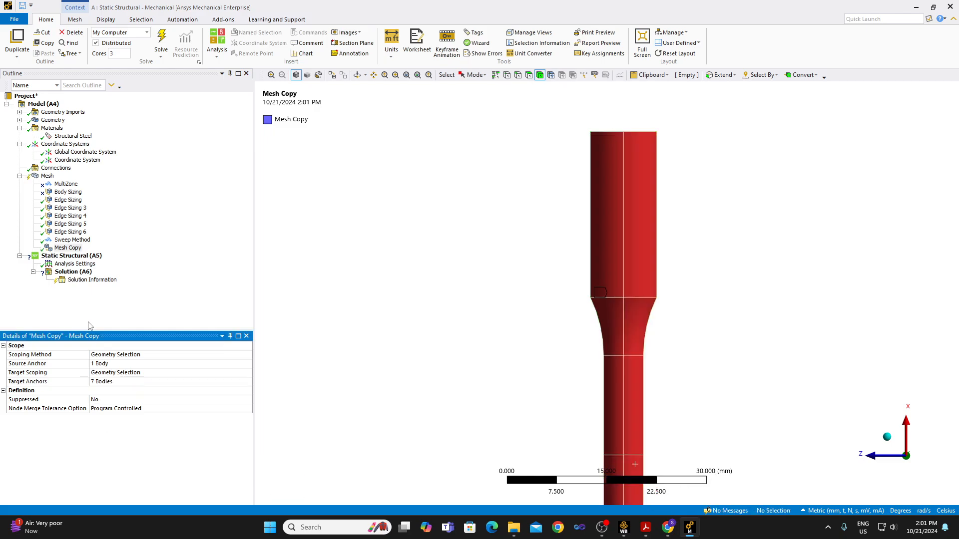
Generate the mesh on the whole specimen and inspect the element match where the two halves meet at mid-gauge.
right_click(47, 177)
left_click(73, 206)
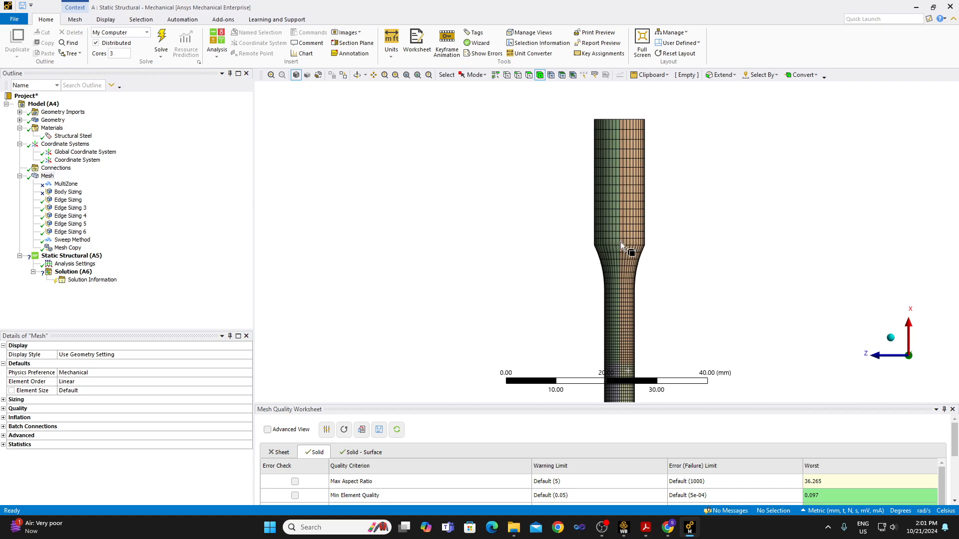
left_click(406, 75)
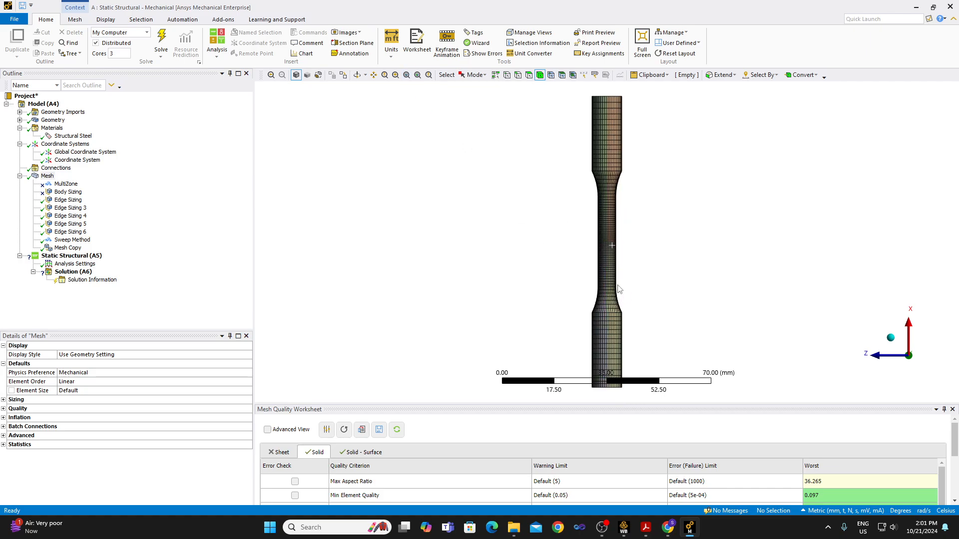
scroll(618, 238, "up", 2)
scroll(619, 239, "up", 3)
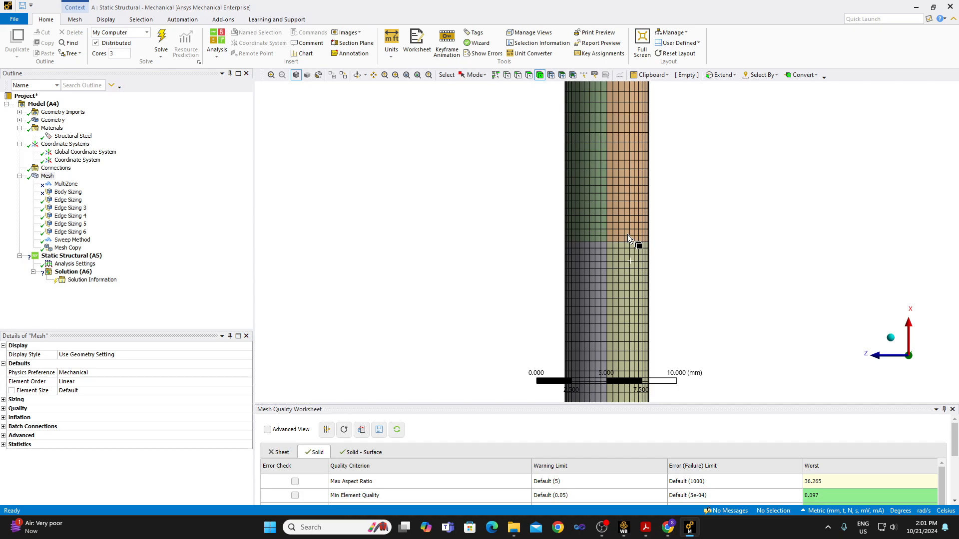
scroll(627, 234, "down", 6)
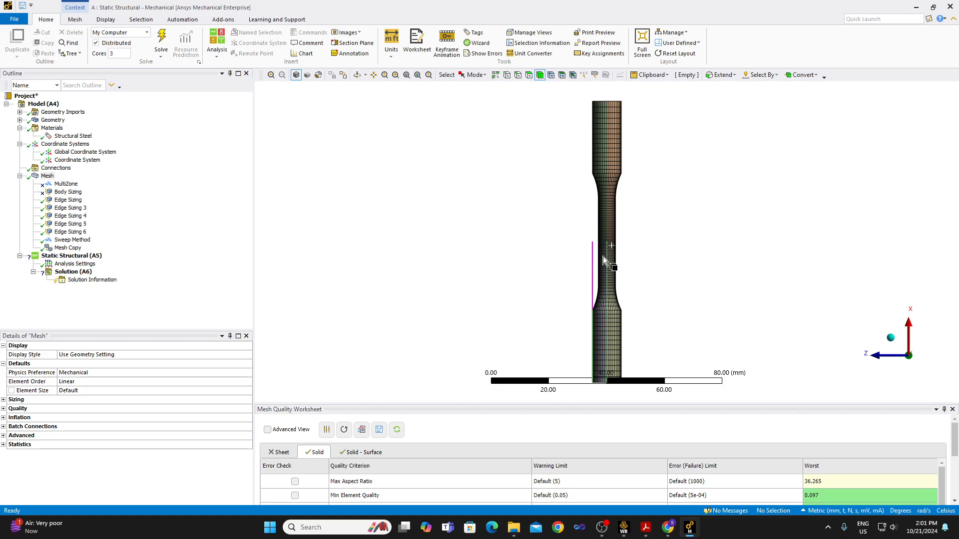
Delete the suppressed MultiZone and Body Sizing controls from the mesh and save the project.
left_click(71, 186)
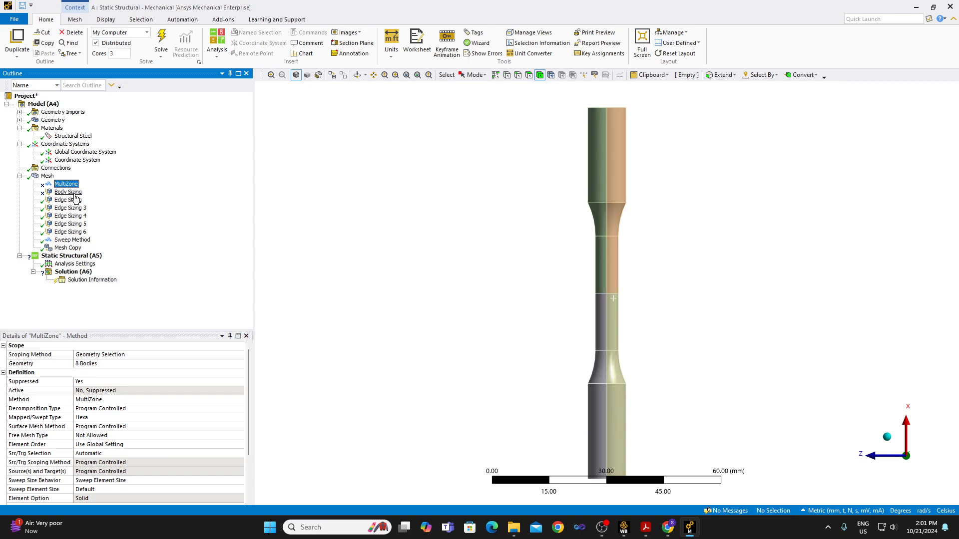
left_click(74, 193, "ctrl")
right_click(75, 194)
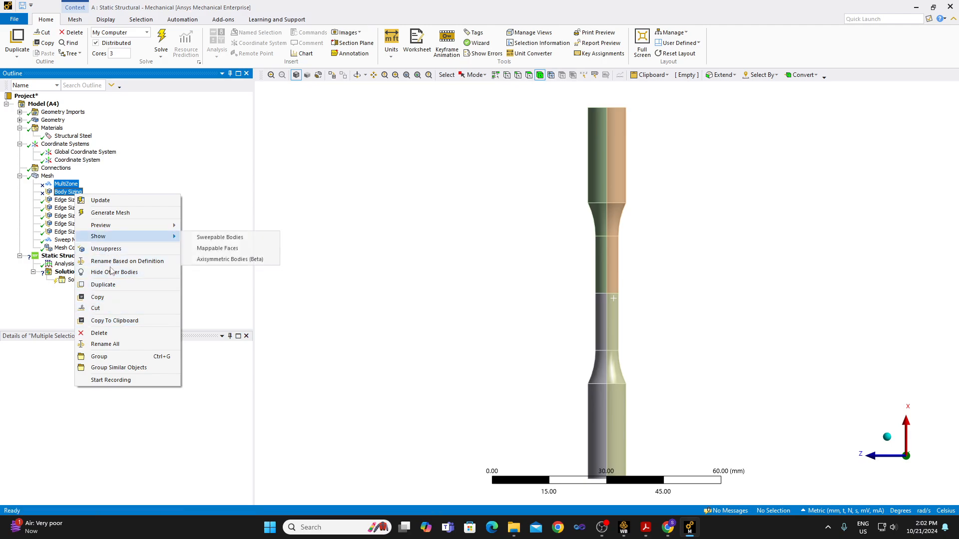
left_click(99, 333)
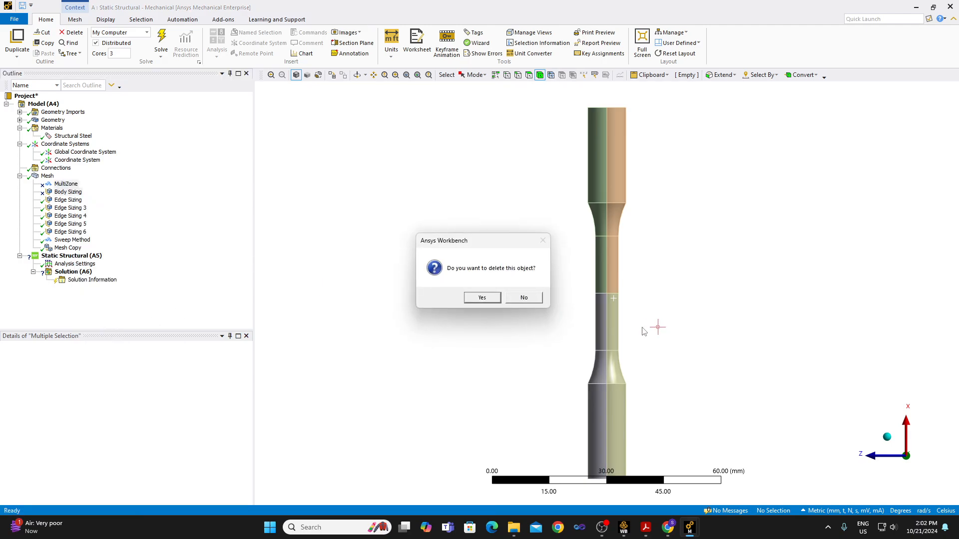
left_click(482, 297)
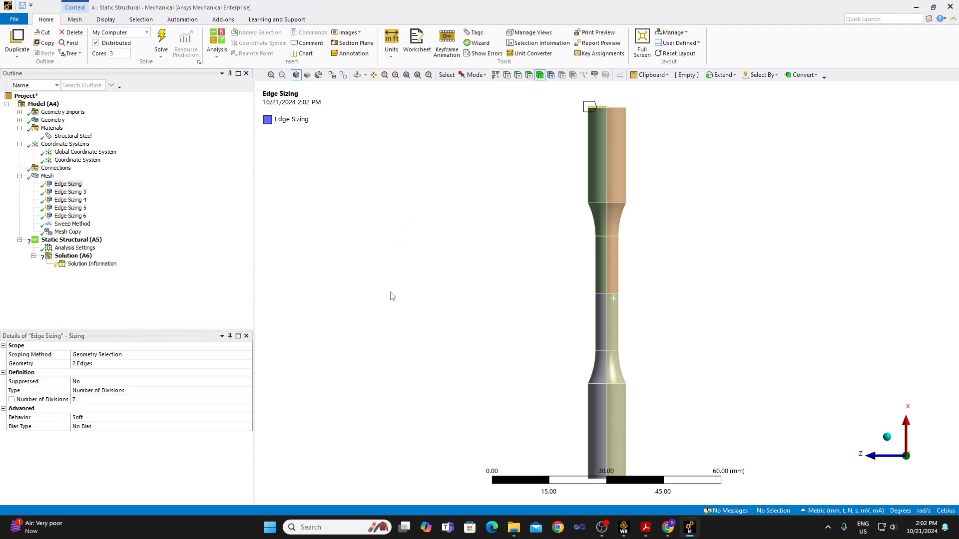
left_click(22, 6)
left_click(47, 176)
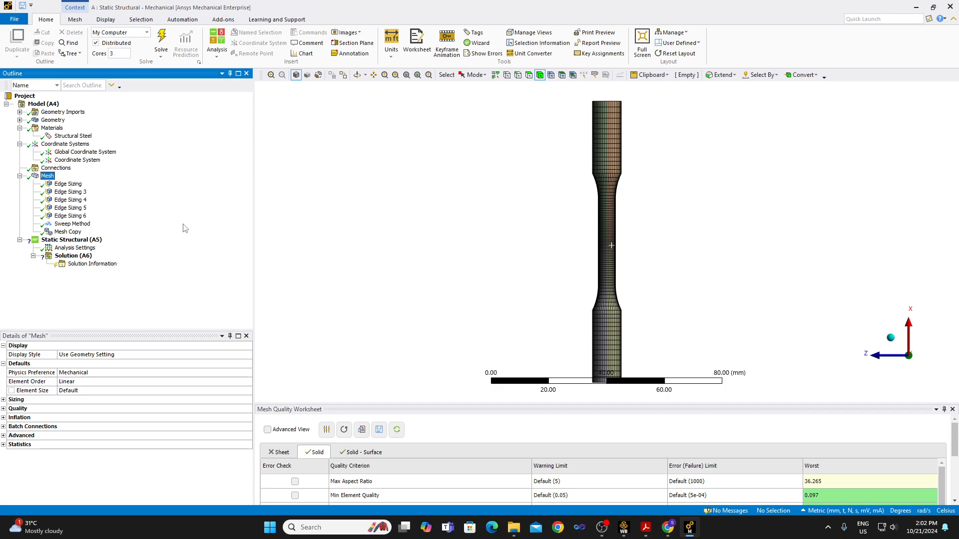
left_click(94, 241)
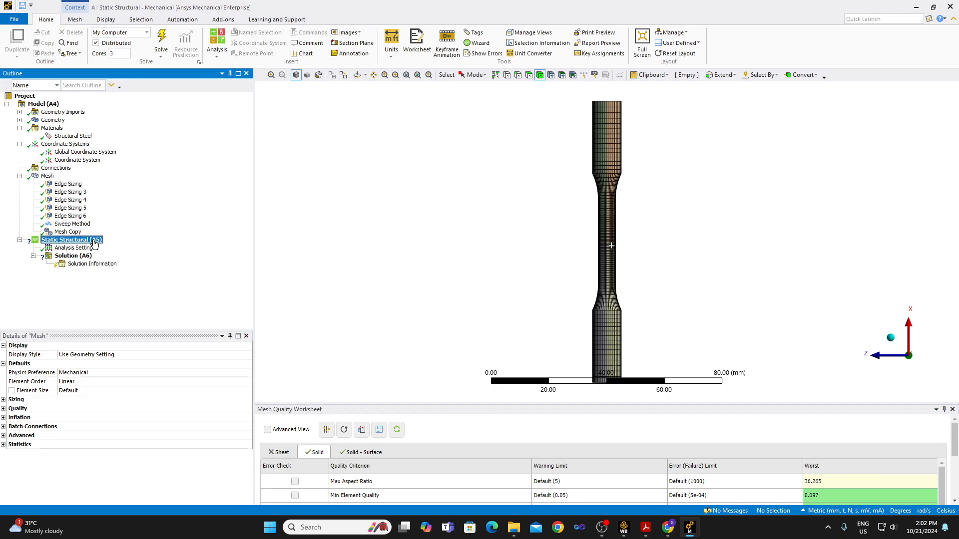
right_click(94, 242)
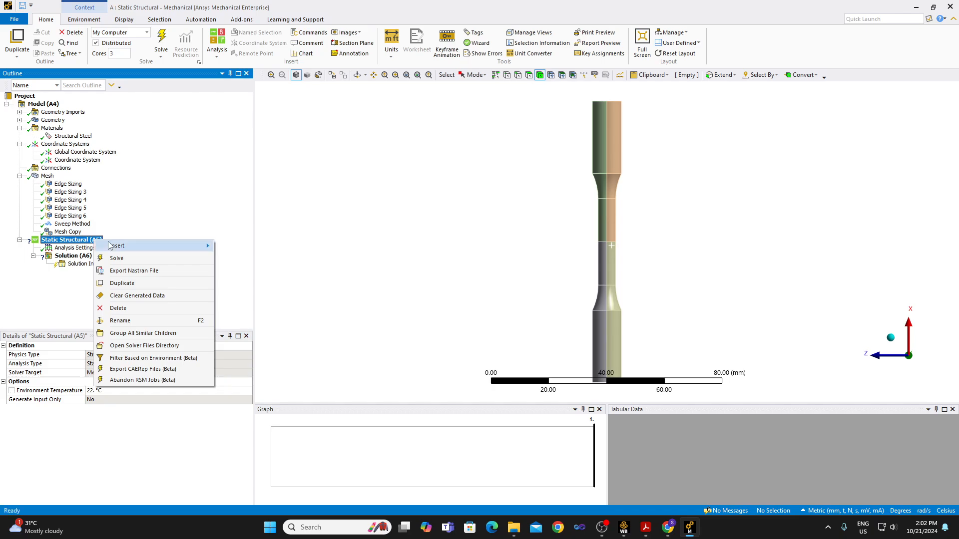
mouse_move(112, 247)
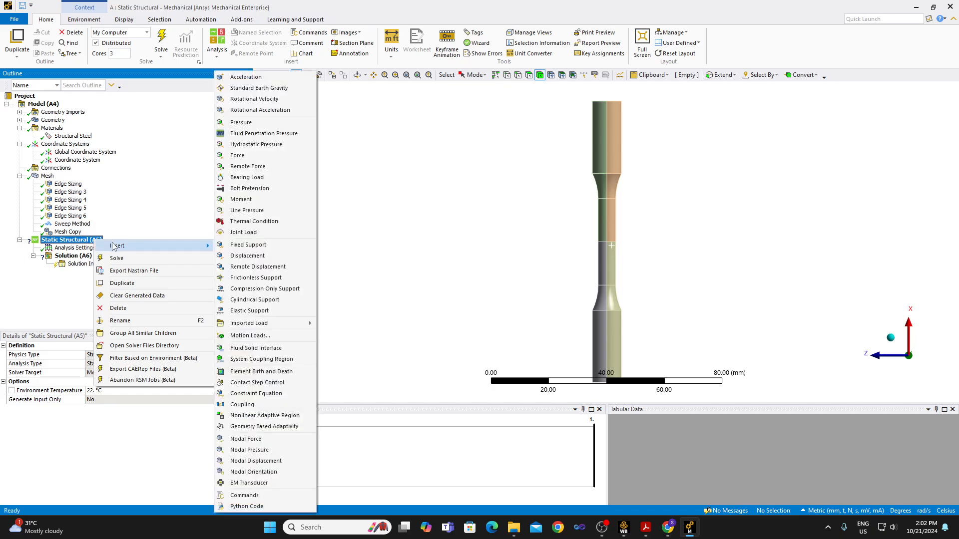
left_click(140, 206)
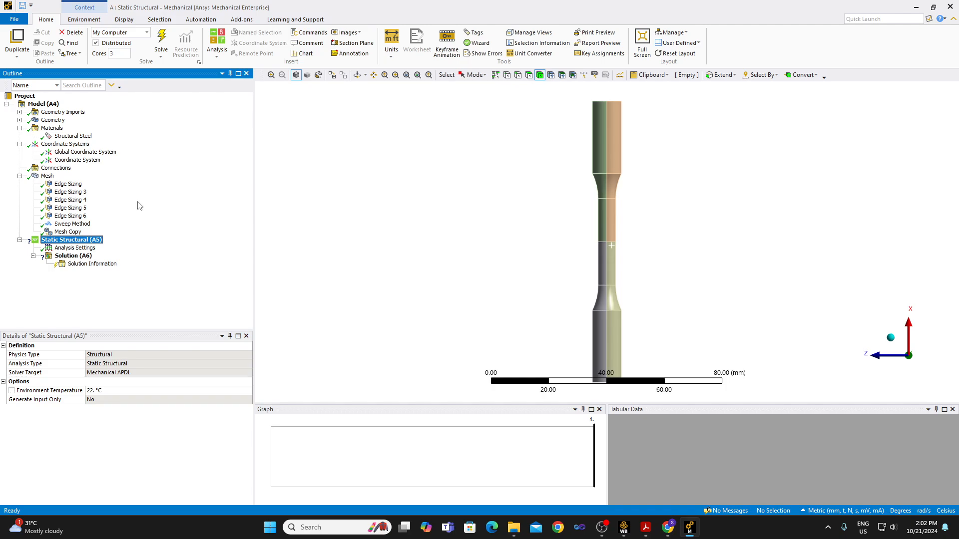
left_click(602, 528)
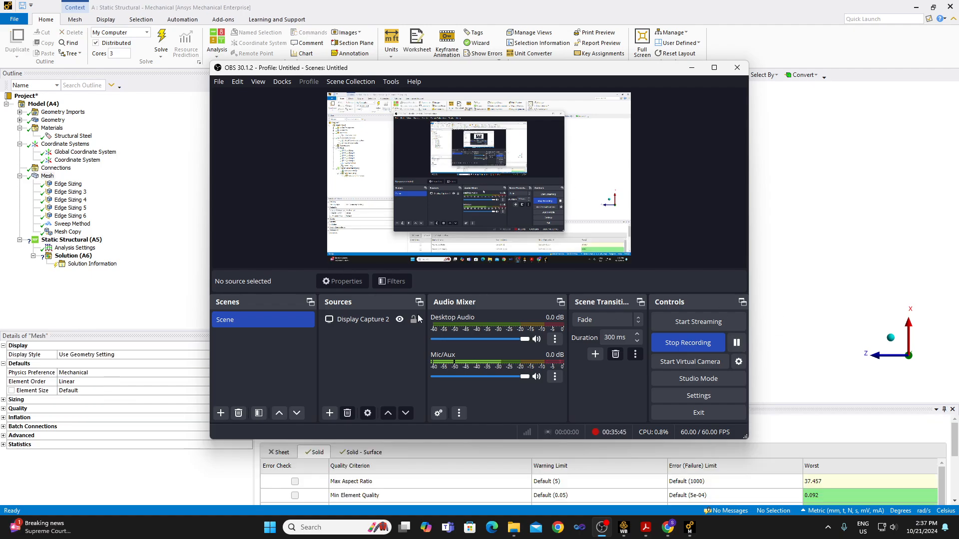
left_click(153, 291)
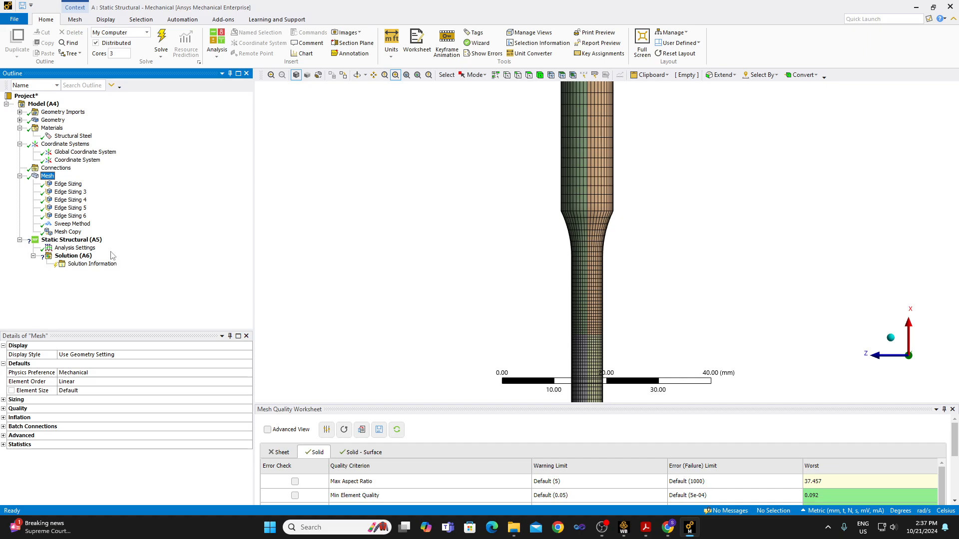
Insert a Displacement in Static Structural on the four quarter faces of the specimen's +X end.
scroll(327, 243, "down", 3)
scroll(328, 243, "down", 3)
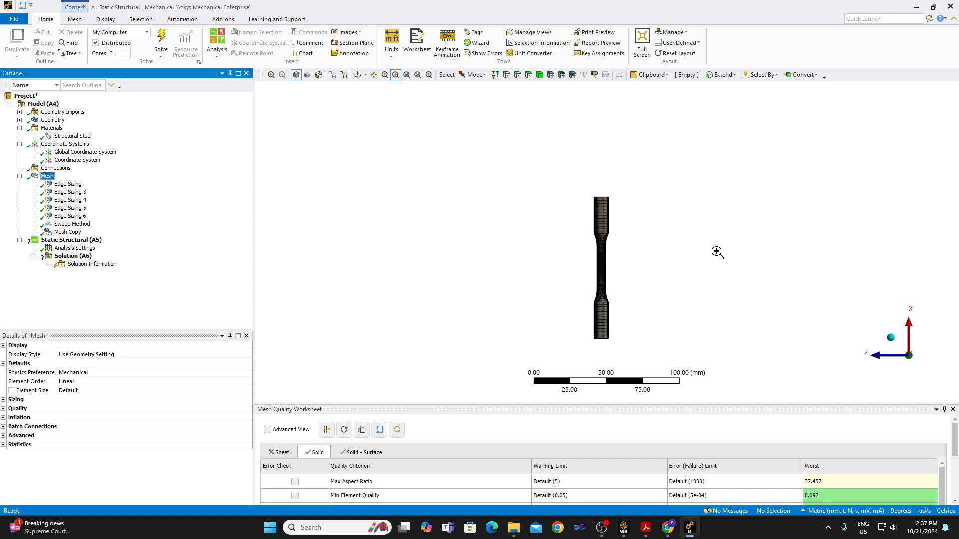
left_click(910, 322)
left_click_drag(627, 266, 606, 331)
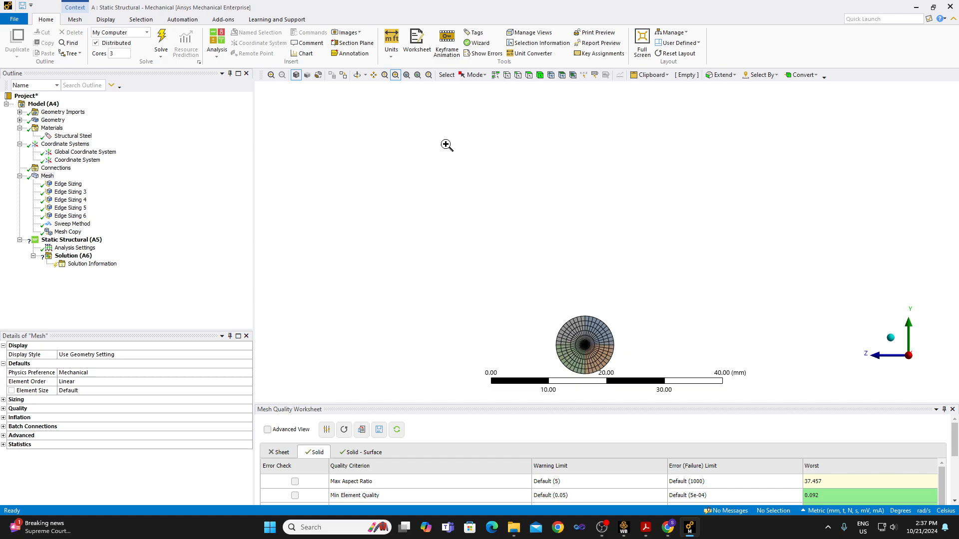
left_click(531, 76)
mouse_move(573, 336)
left_mouse_down()
mouse_move(594, 338)
mouse_move(580, 355)
left_mouse_up()
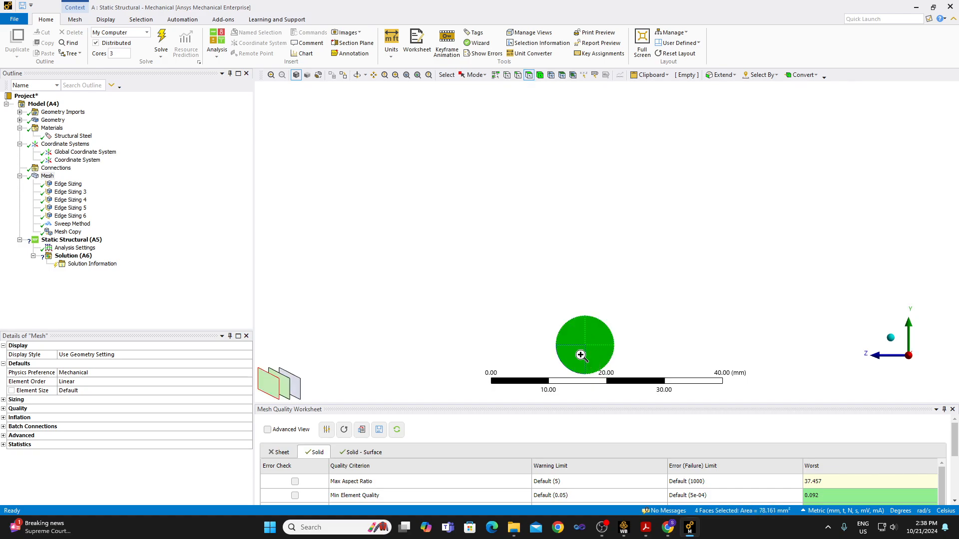
right_click(580, 355)
mouse_move(652, 55)
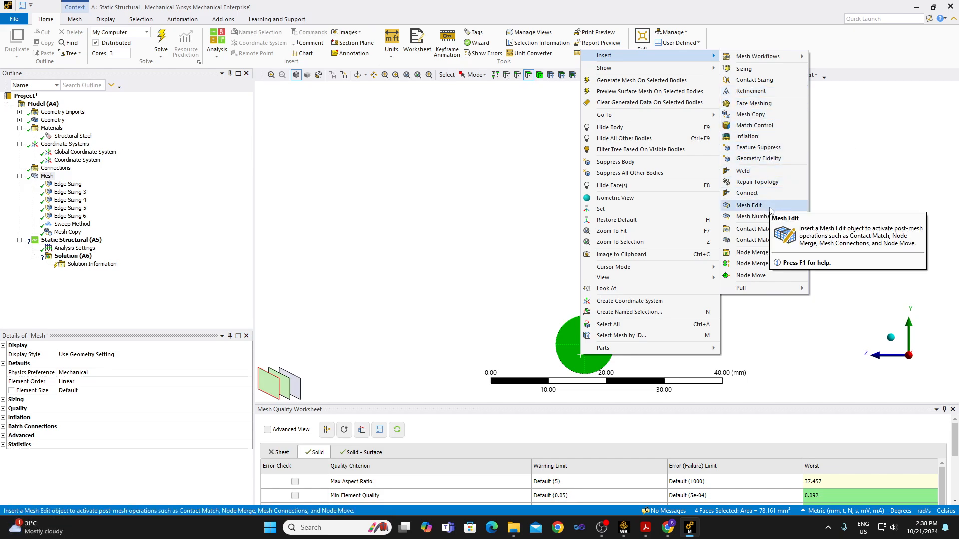
left_click(74, 241)
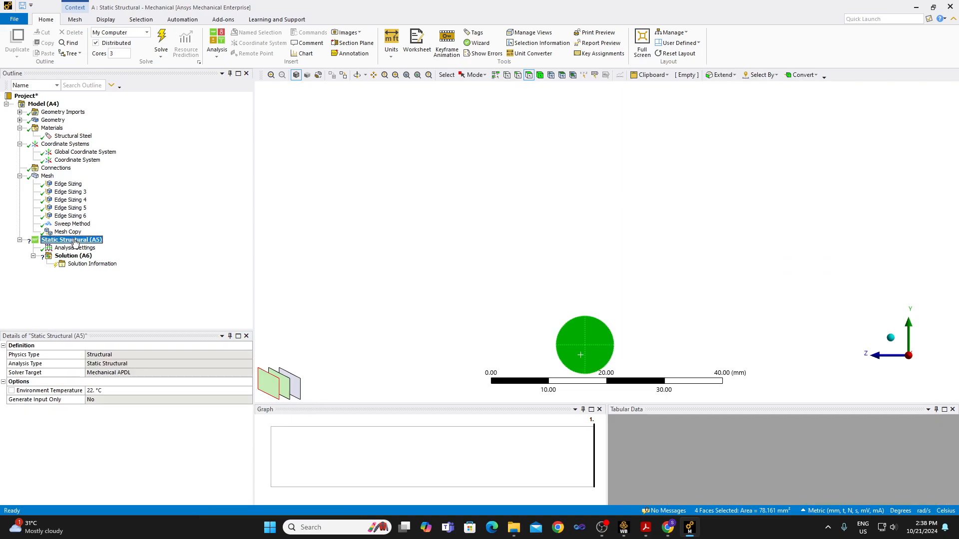
right_click(74, 241)
mouse_move(110, 245)
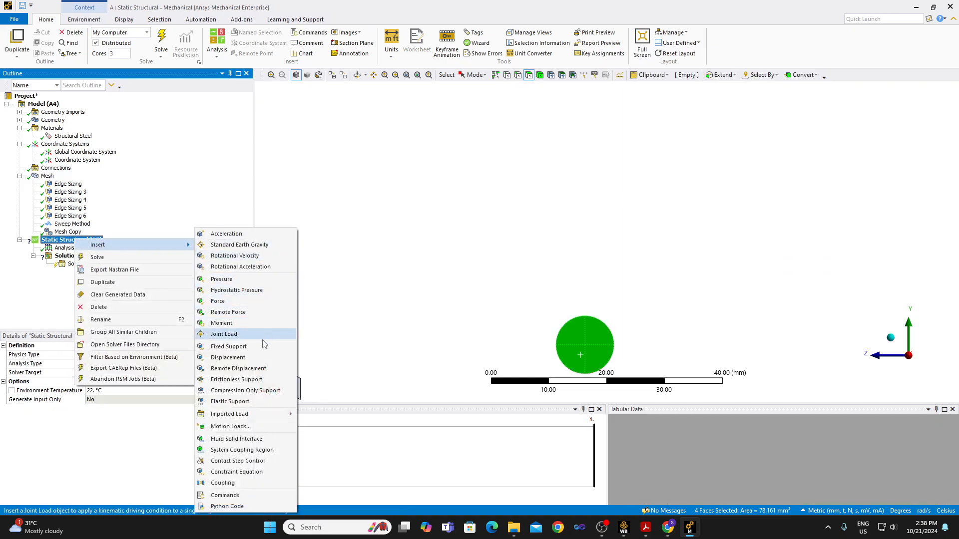
left_click(263, 357)
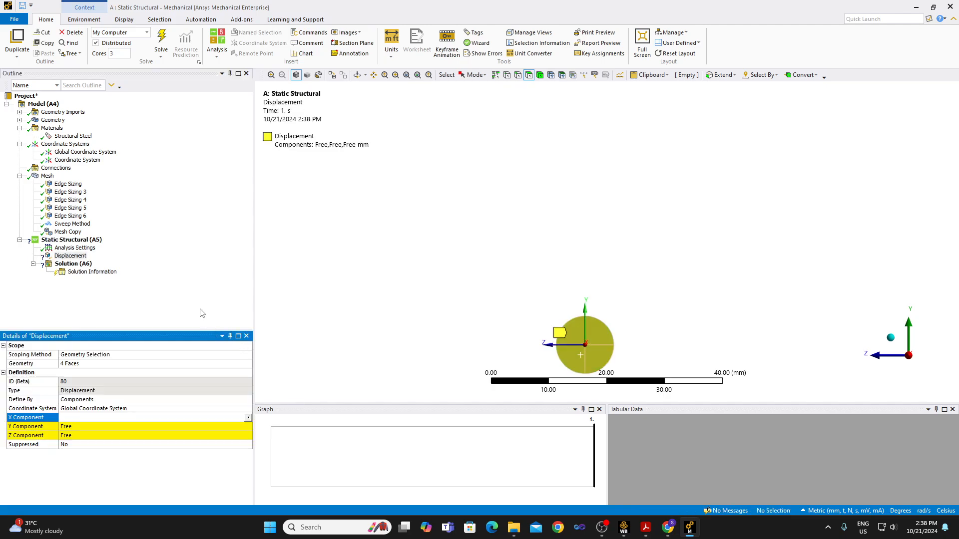
Set the end-face displacement's Z component to 0 mm and its coordinate system to the cylindrical Coordinate System.
left_click(87, 436)
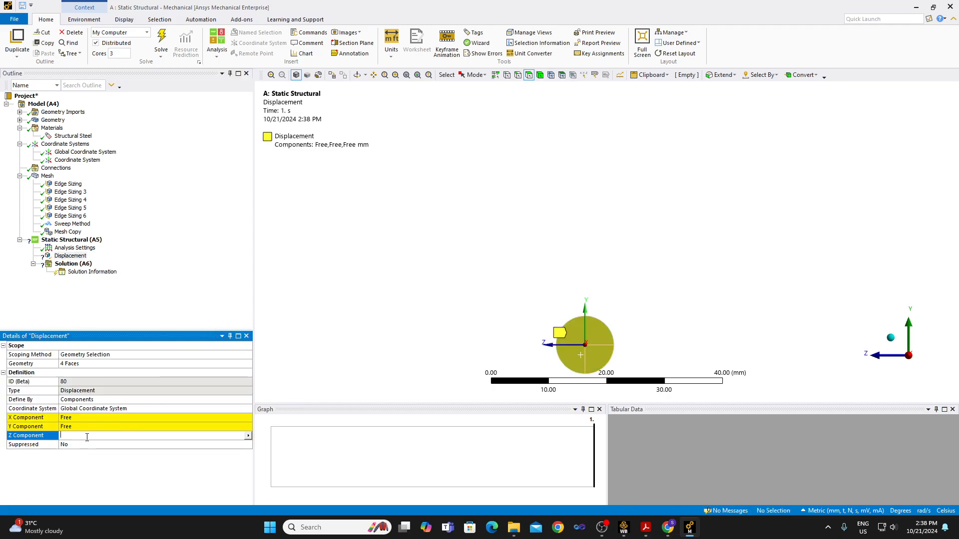
type("0")
key("Return")
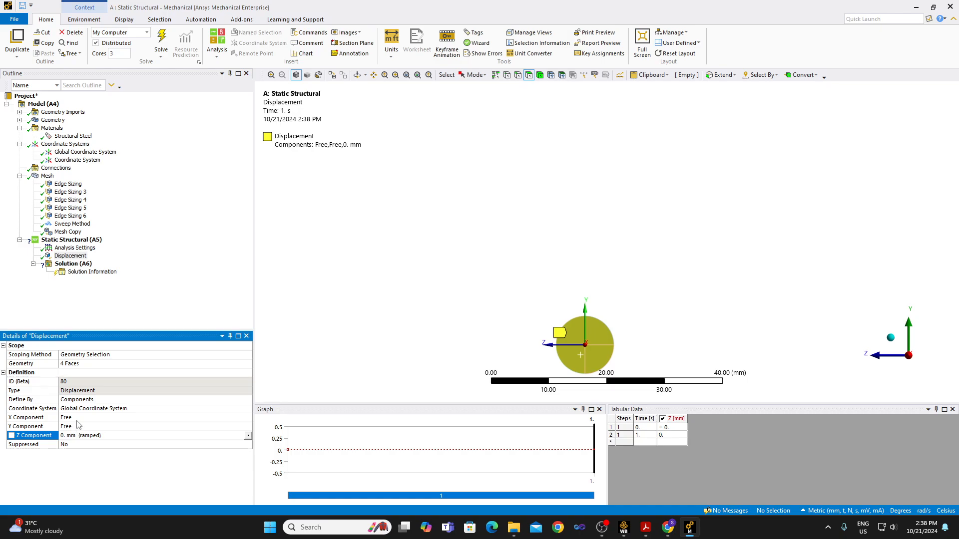
left_click(77, 418)
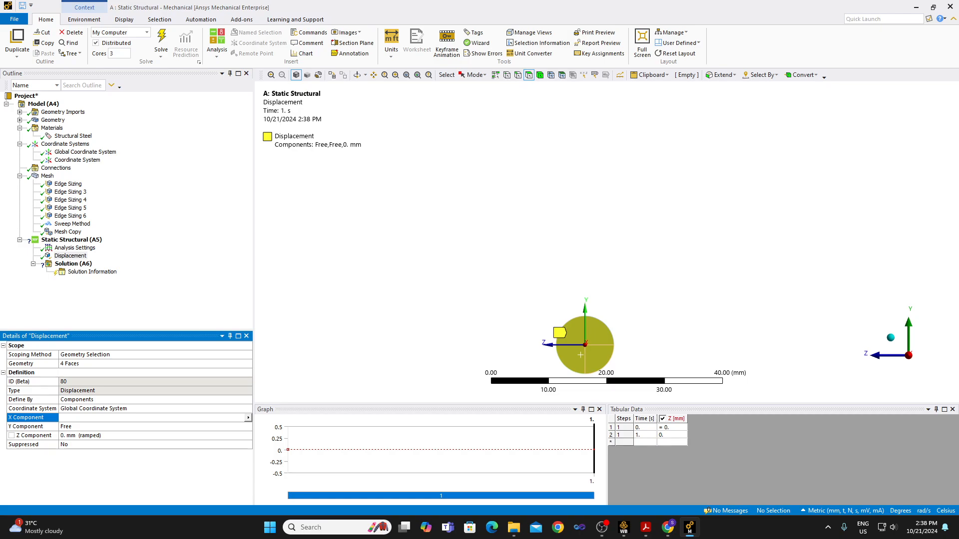
left_click(200, 408)
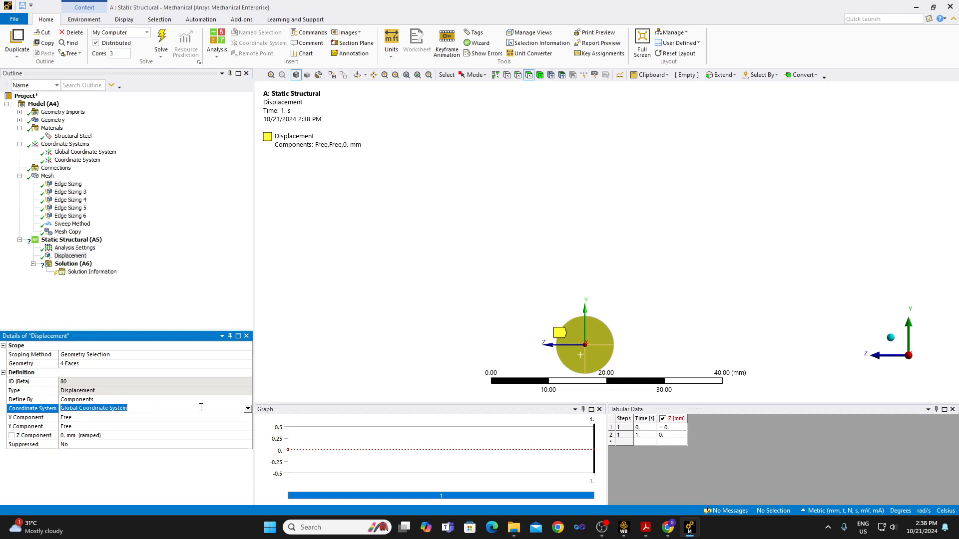
left_click(248, 409)
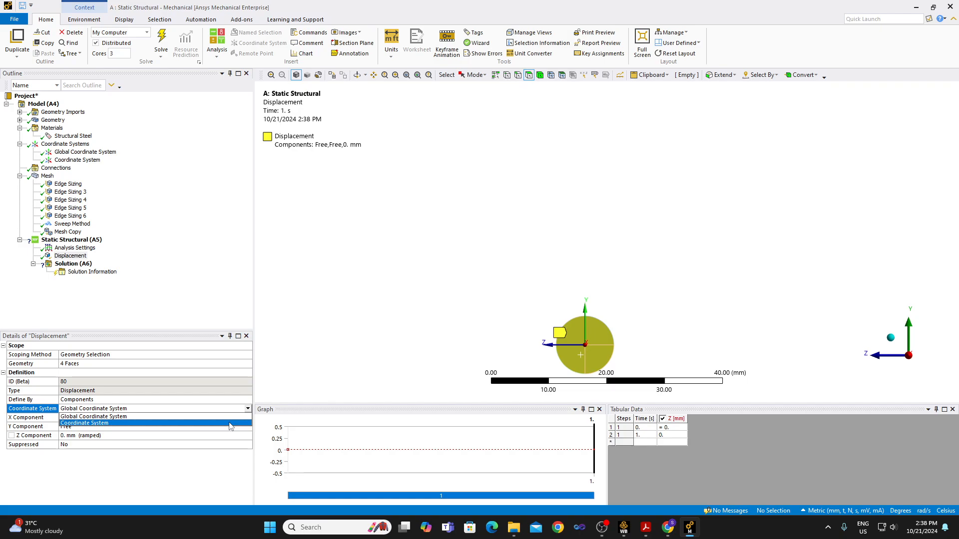
left_click(231, 423)
Rename the cylindrical coordinate system as Cyl_CS.
left_click(70, 160)
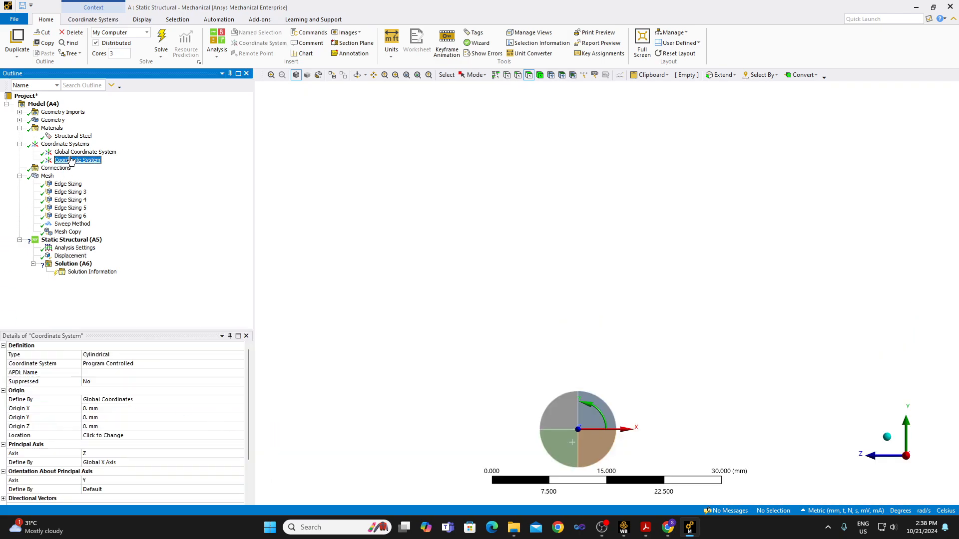
right_click(71, 160)
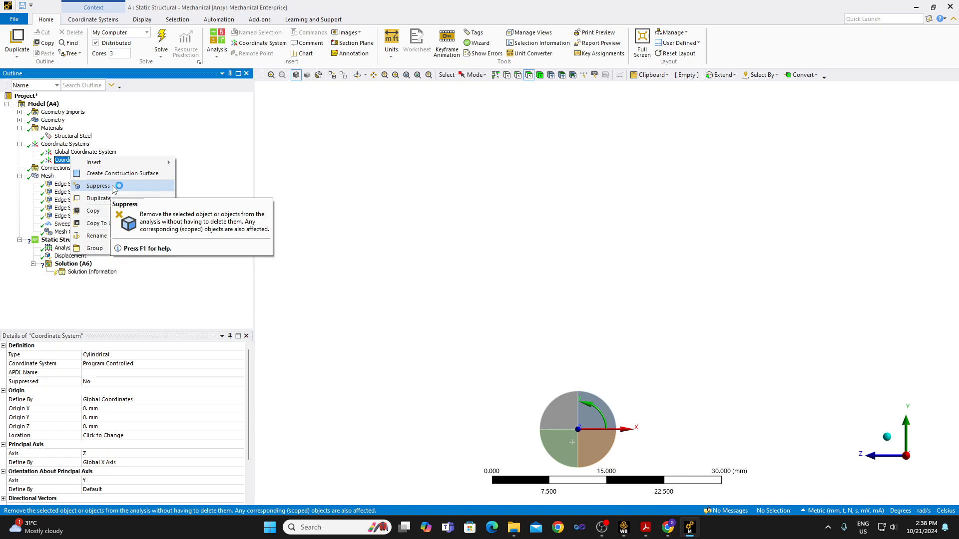
left_click(107, 236)
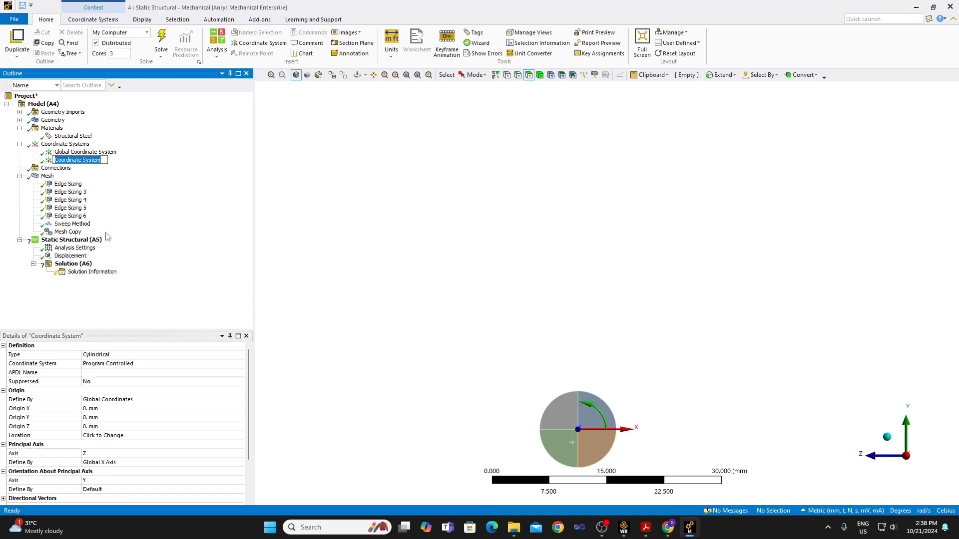
type("Cyl")
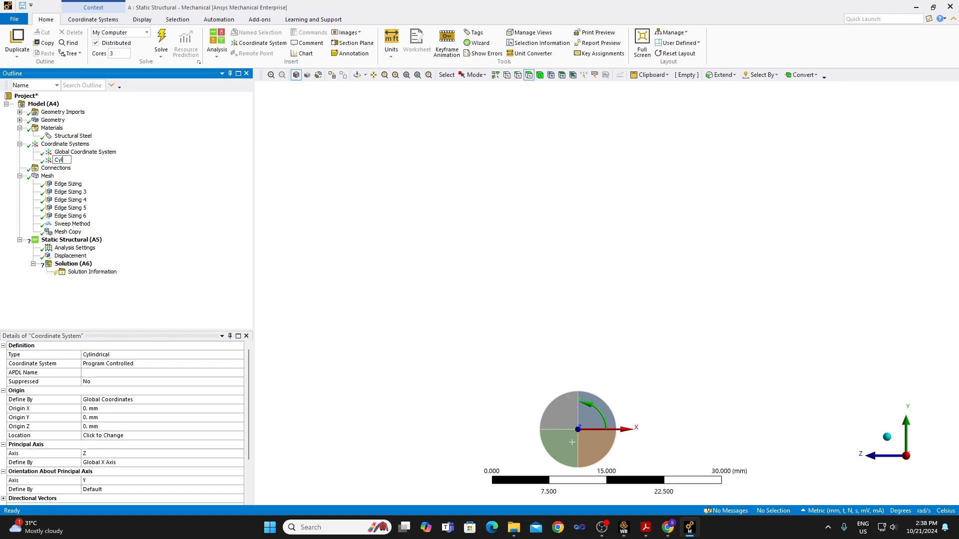
type("_CS")
key("Return")
Insert another Displacement on the four cylindrical faces around the grip at the specimen's +X end.
left_click(78, 256)
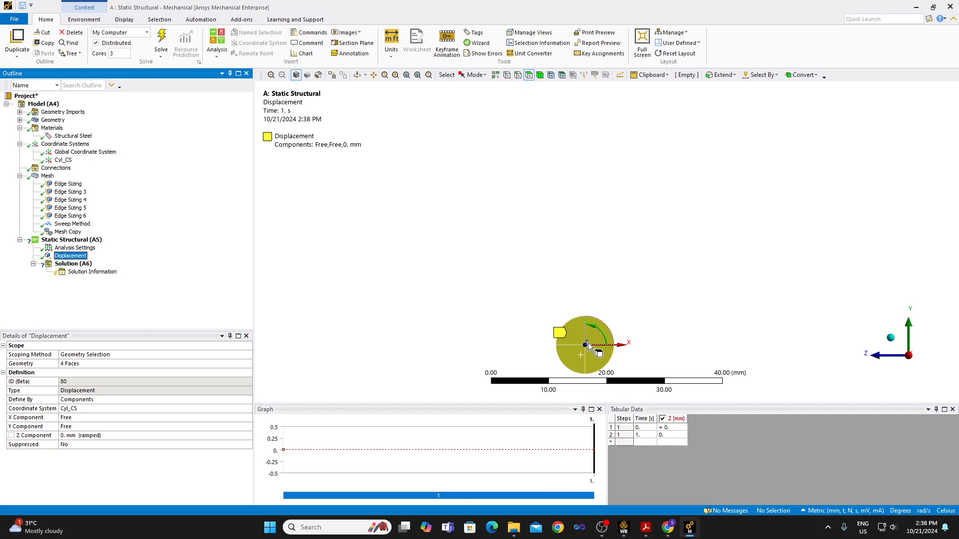
scroll(651, 313, "down", 2)
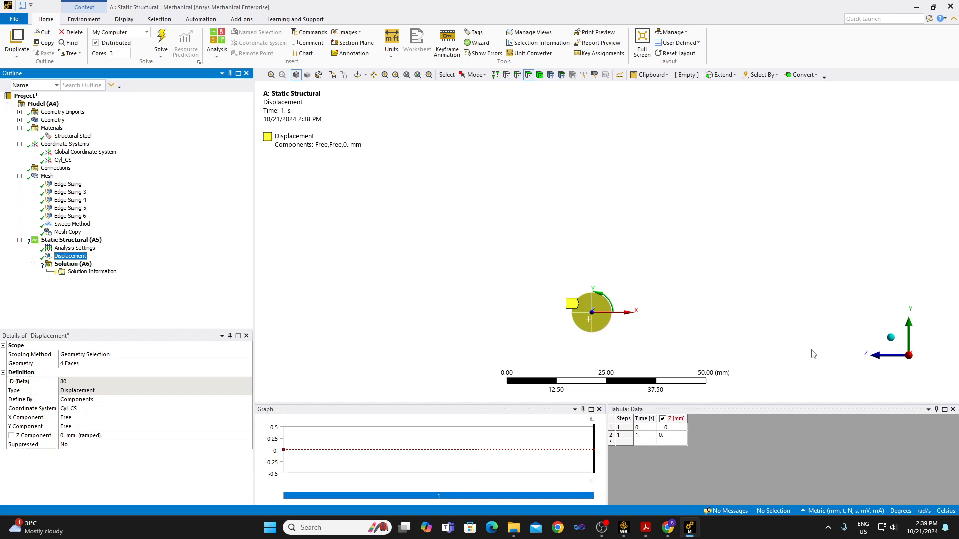
left_click(910, 378)
left_click(909, 378)
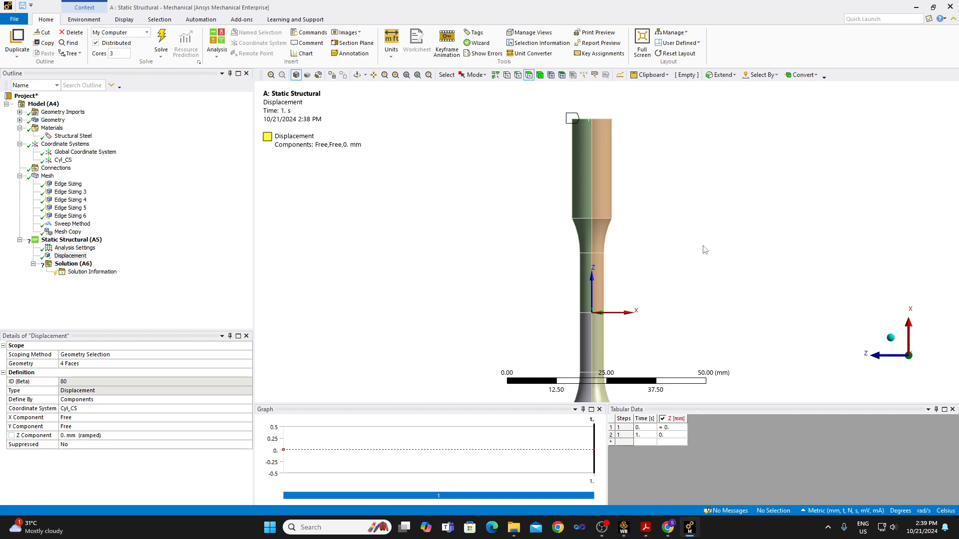
left_click(588, 188)
left_click(600, 189)
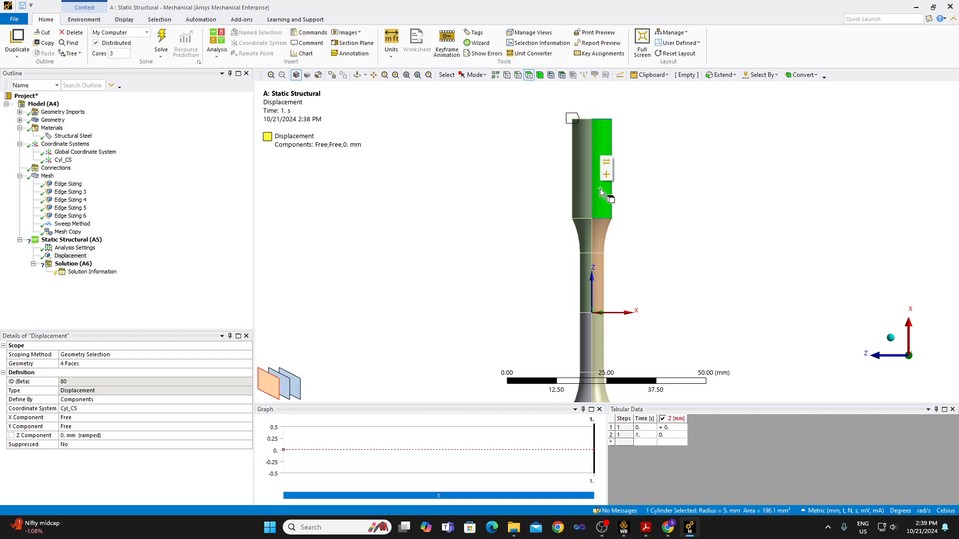
left_click(584, 188, "ctrl")
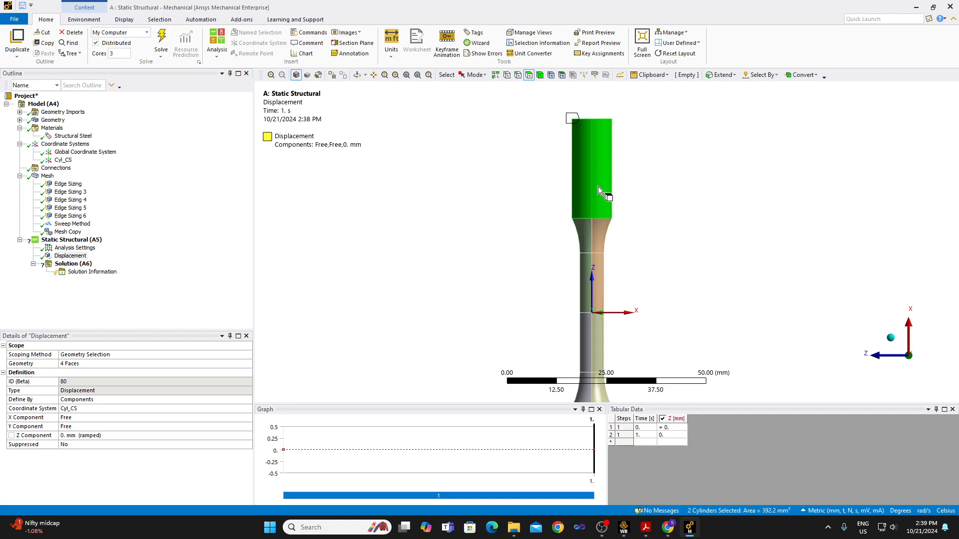
left_click(938, 357)
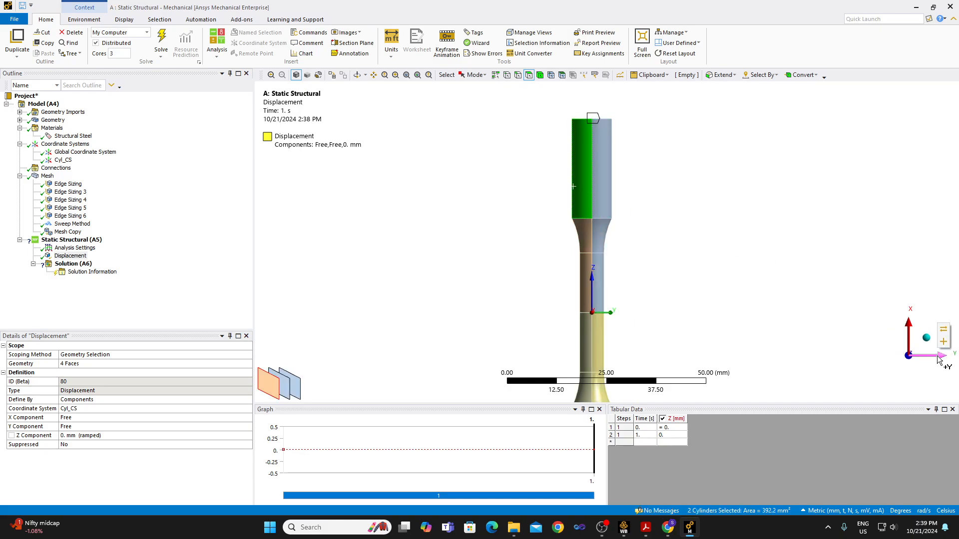
left_click(938, 357)
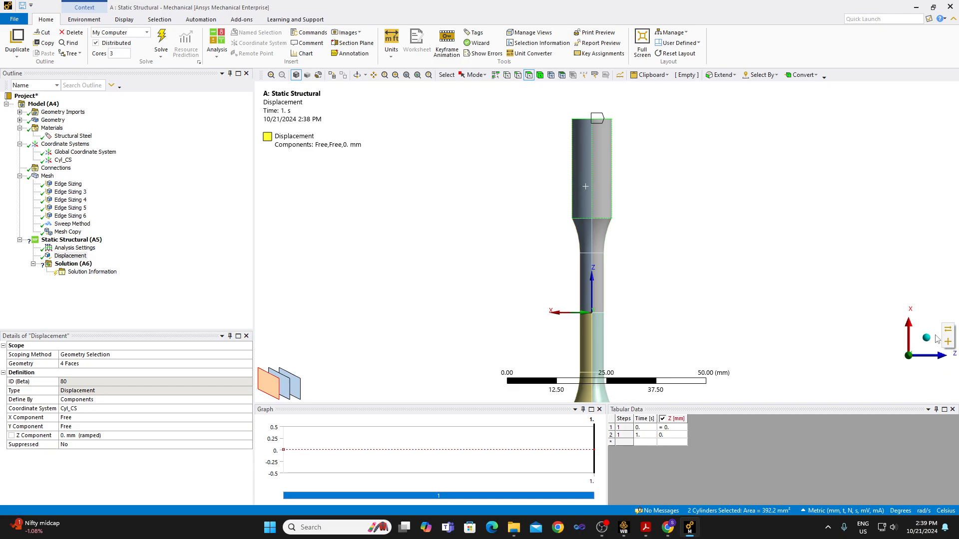
left_click(600, 187, "ctrl")
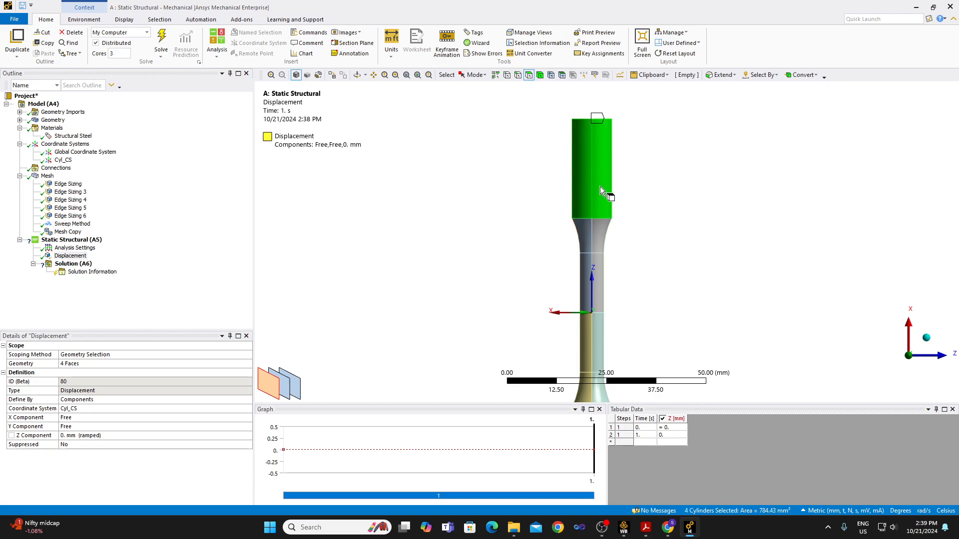
right_click(601, 186)
mouse_move(623, 195)
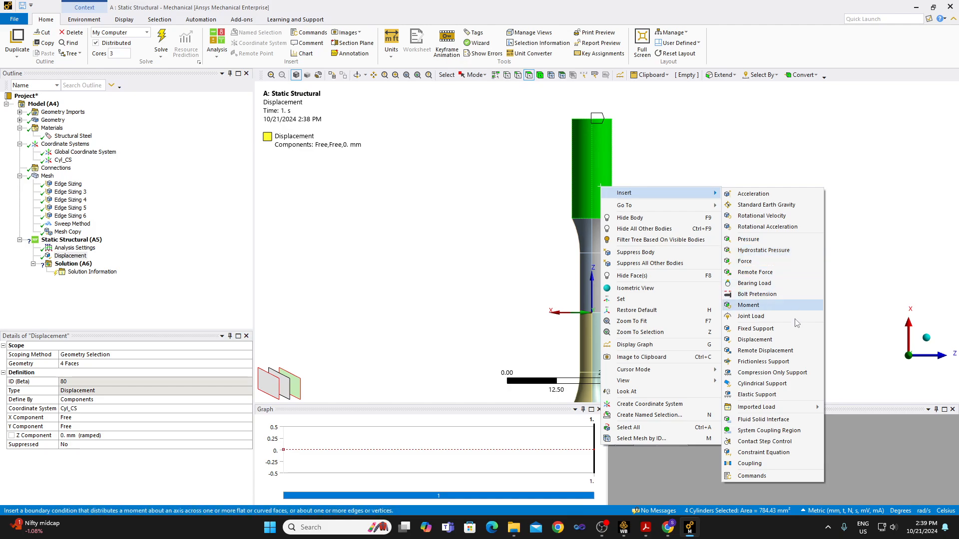
left_click(788, 342)
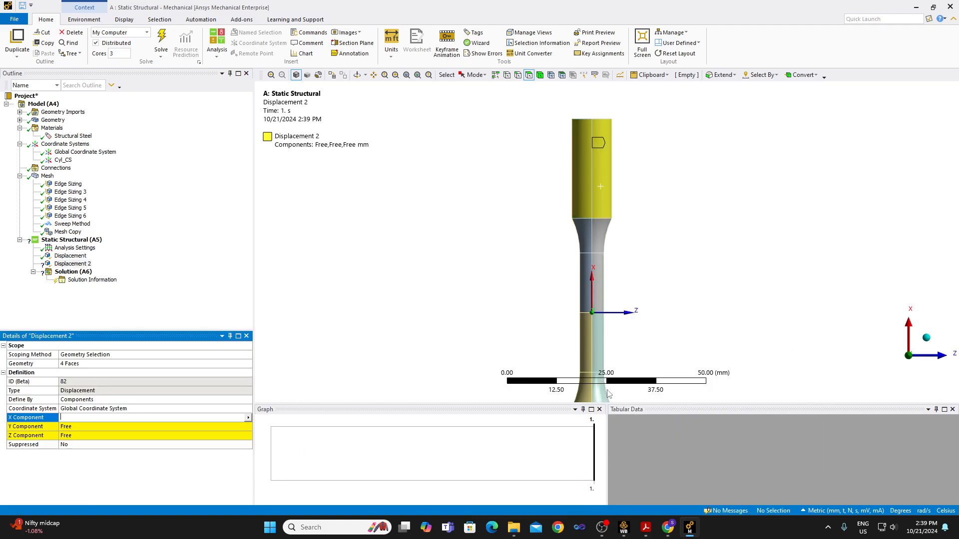
Set the coordinate system of the grip-face displacement to Cyl_CS.
left_click(235, 409)
left_click(234, 409)
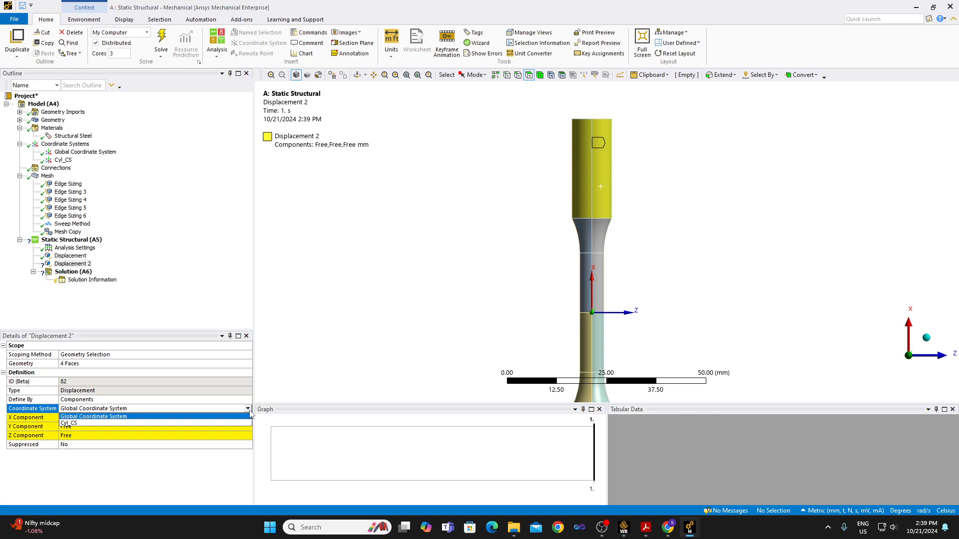
left_click(230, 427)
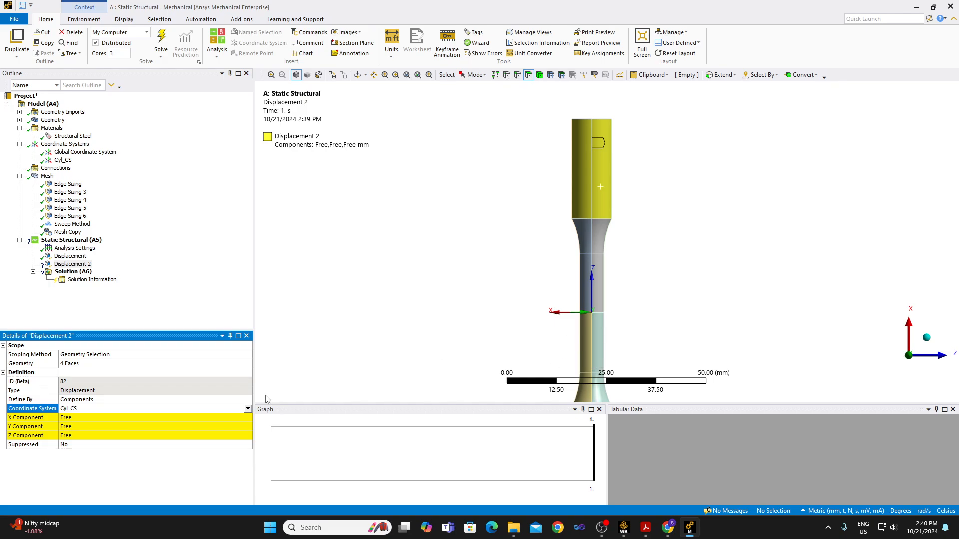
Set the Y component of the displacement on the +X grip faces to 0 mm.
left_click(115, 429)
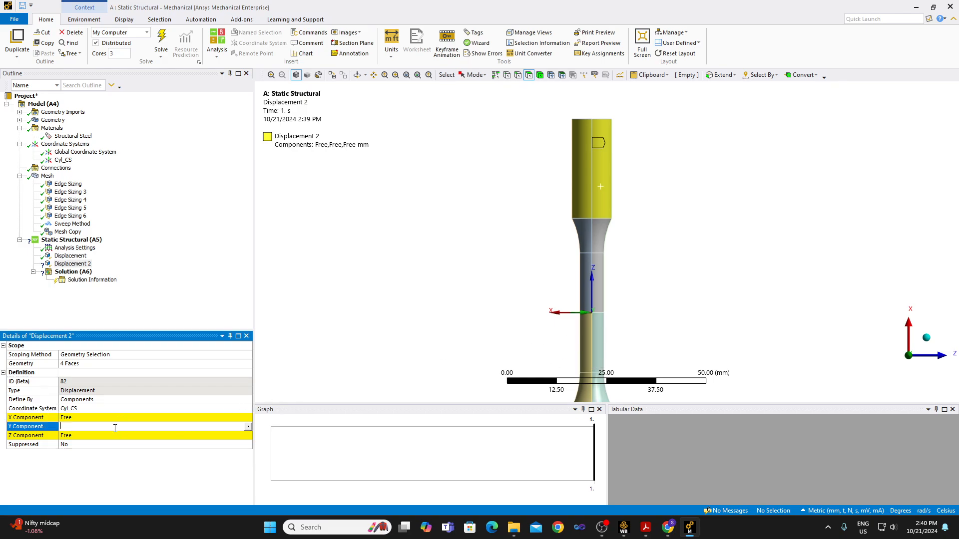
left_click(211, 225)
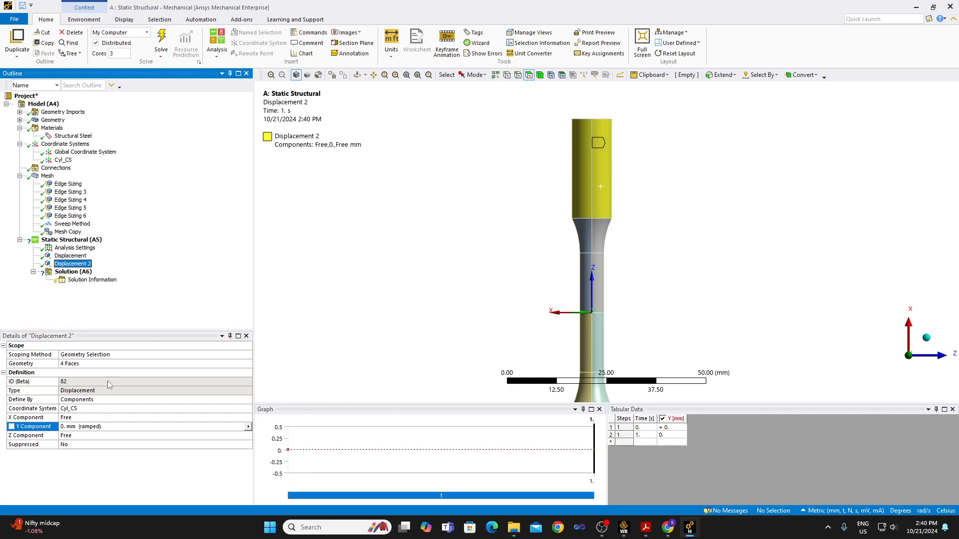
left_click(79, 256)
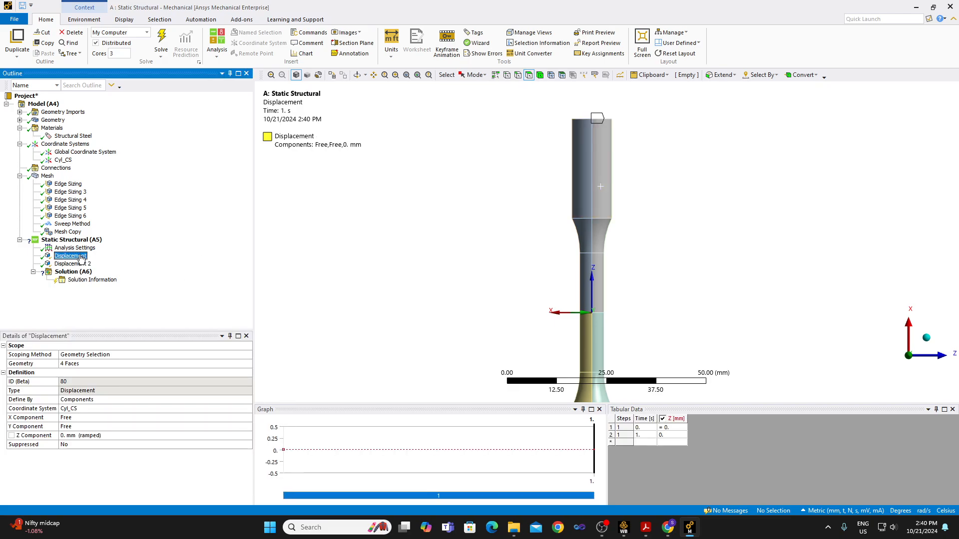
left_click(81, 264)
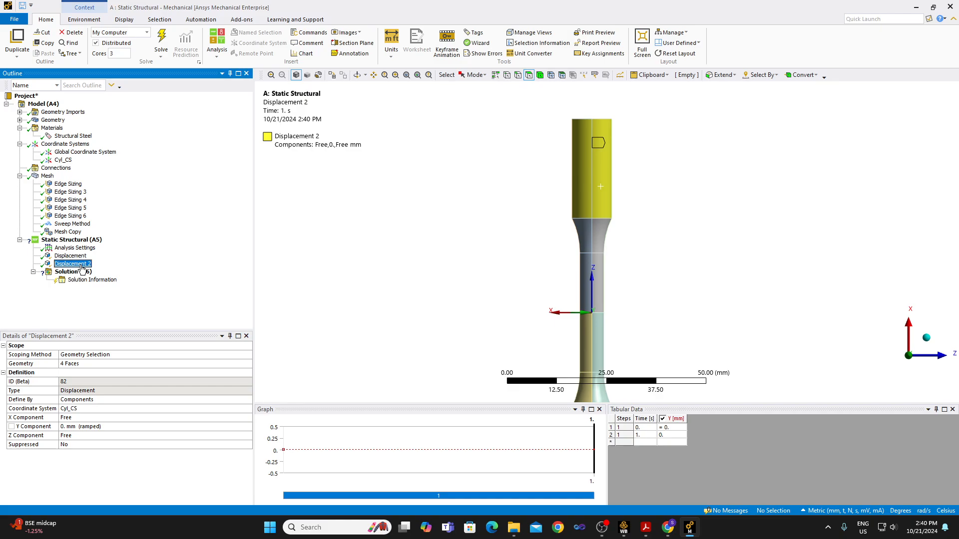
Insert a third Displacement on the four cylindrical faces around the grip at the specimen's -X end.
scroll(417, 45, "down", 1)
scroll(464, 229, "down", 4)
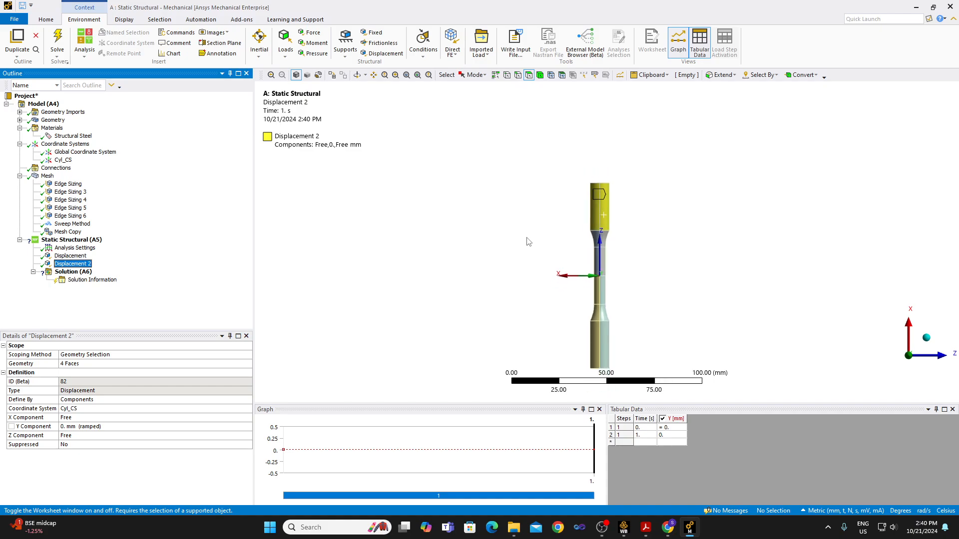
left_click(598, 344)
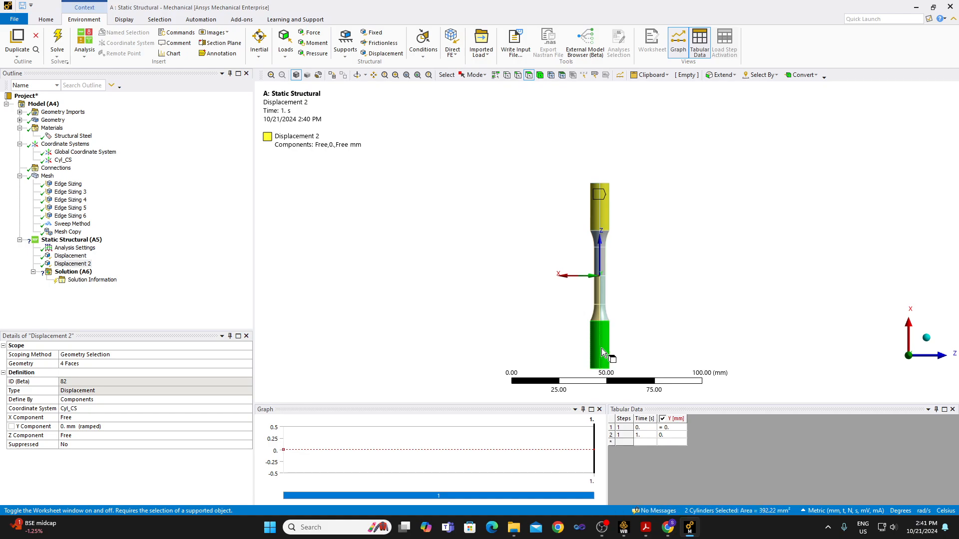
left_click(936, 356)
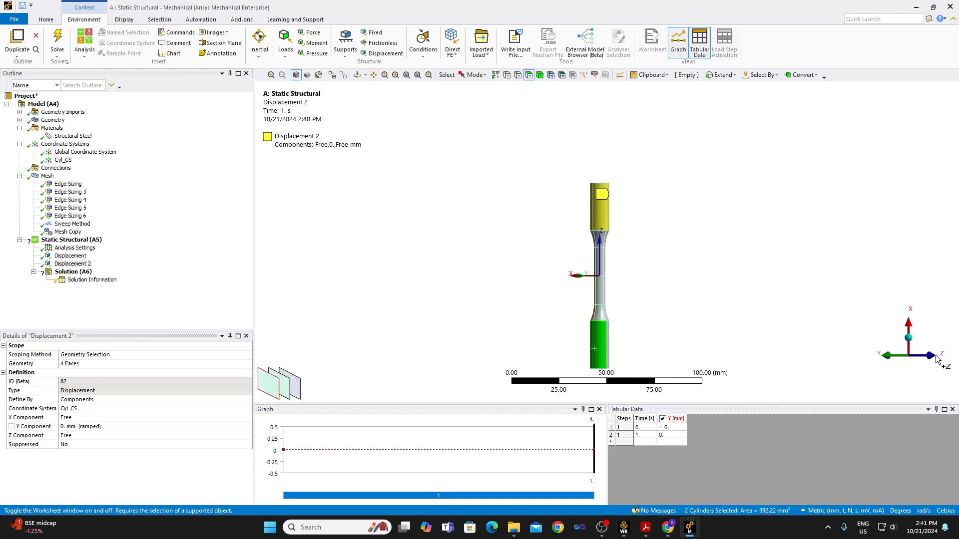
left_click(934, 356)
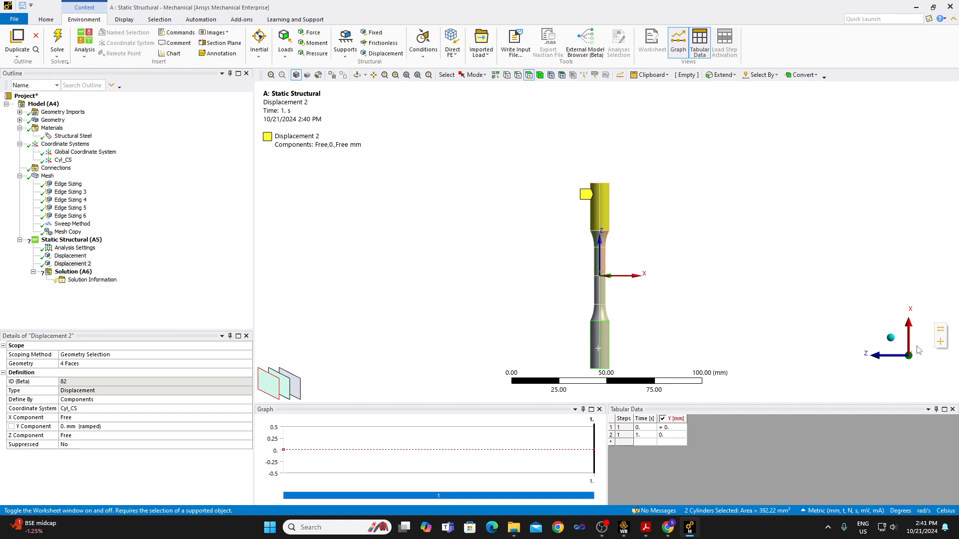
left_click(606, 360, "ctrl")
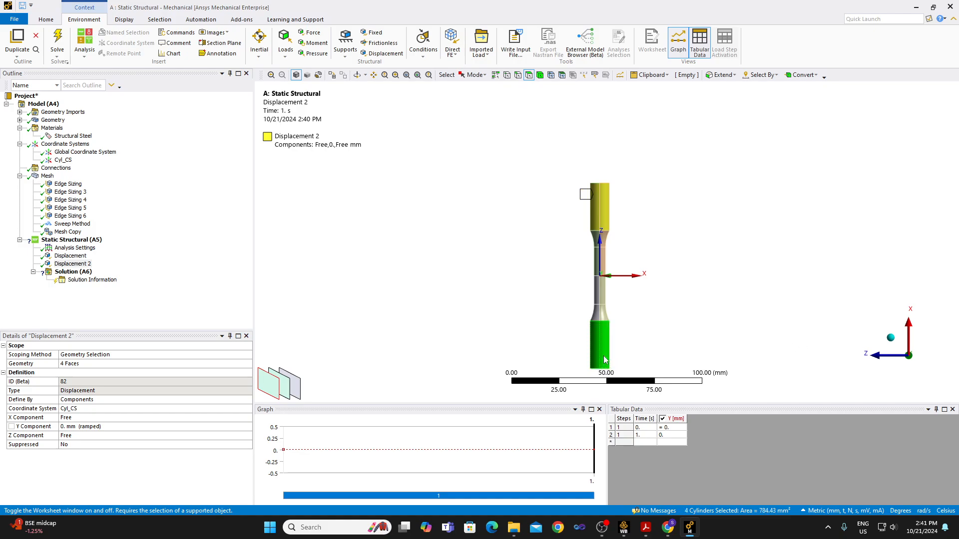
right_click(604, 359)
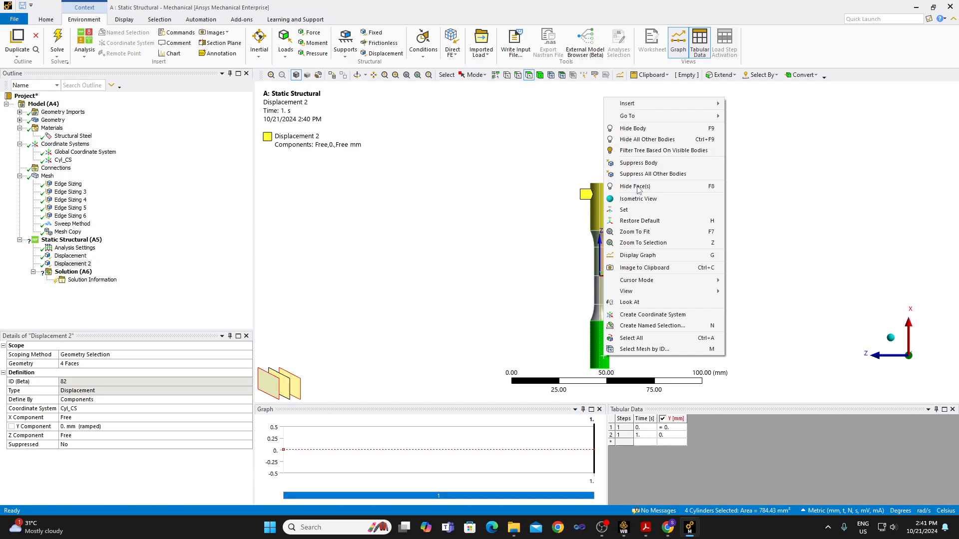
mouse_move(649, 104)
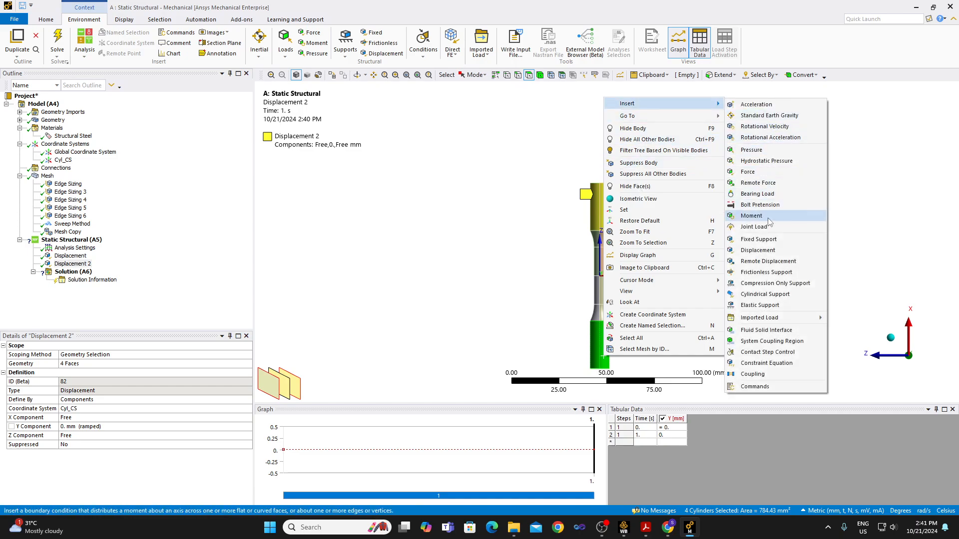
left_click(772, 251)
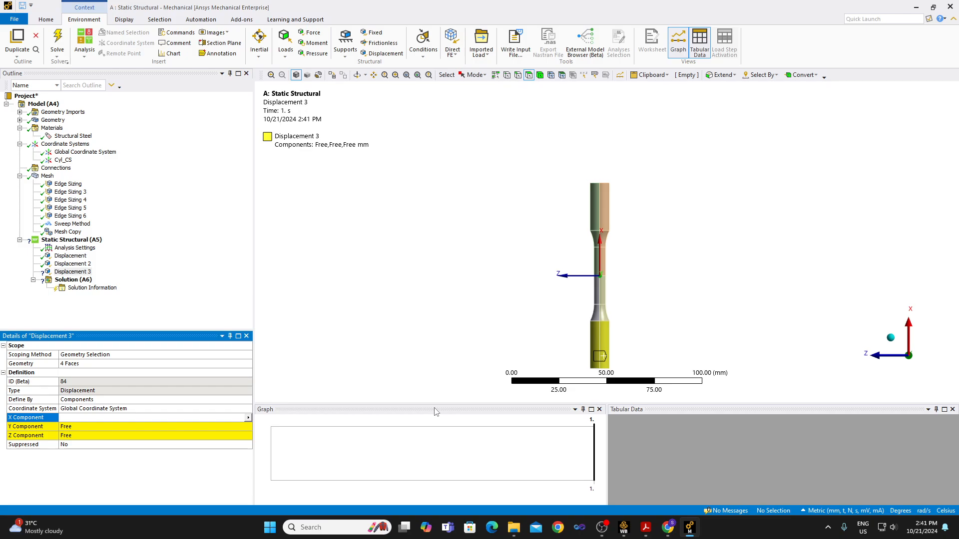
Set the -X grip displacement's coordinate system to Cyl_CS and its Y component to 0 mm.
double_click(155, 408)
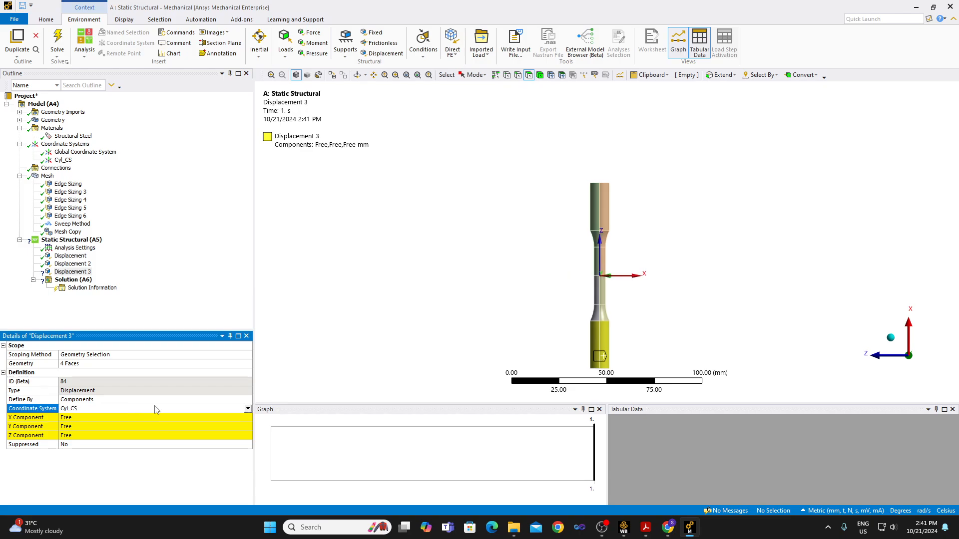
left_click(80, 264)
left_click(80, 258)
left_click(80, 272)
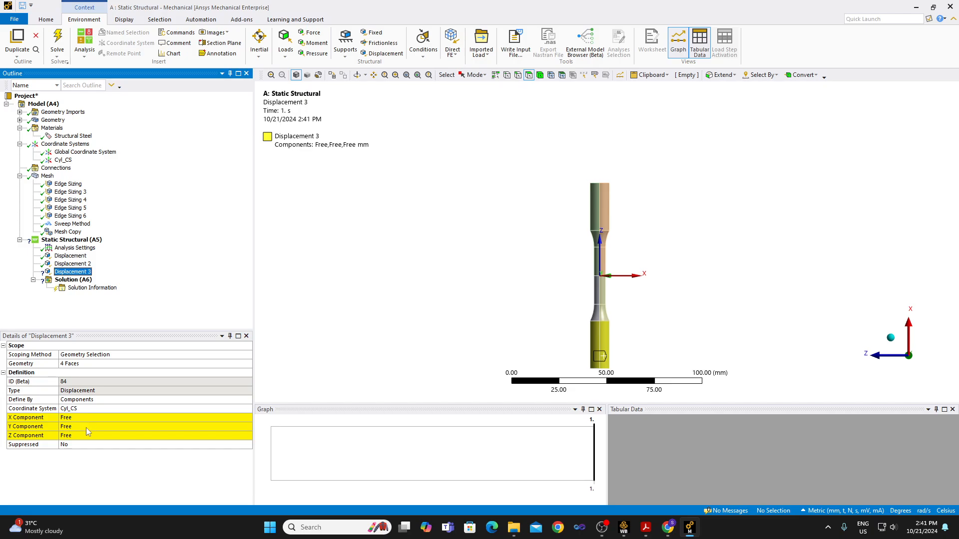
left_click(87, 428)
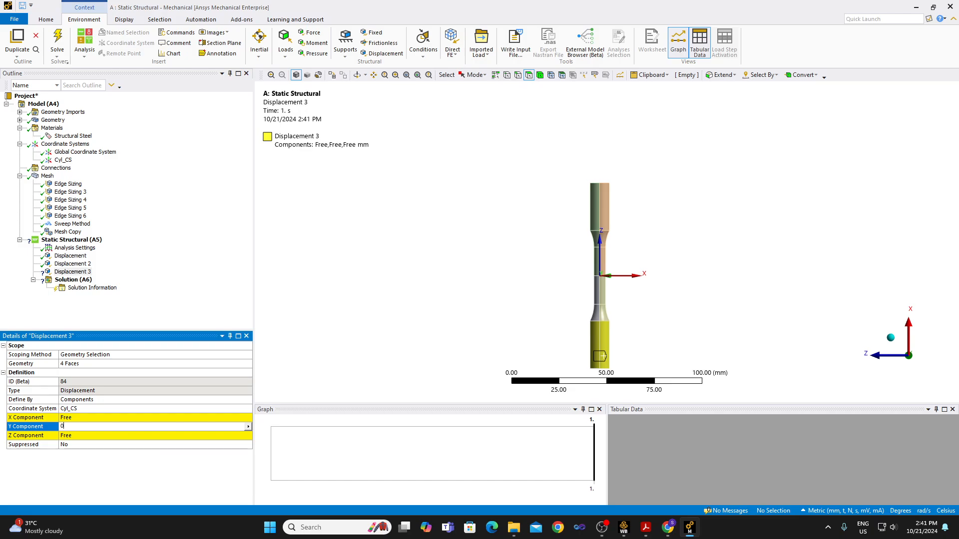
key("Return")
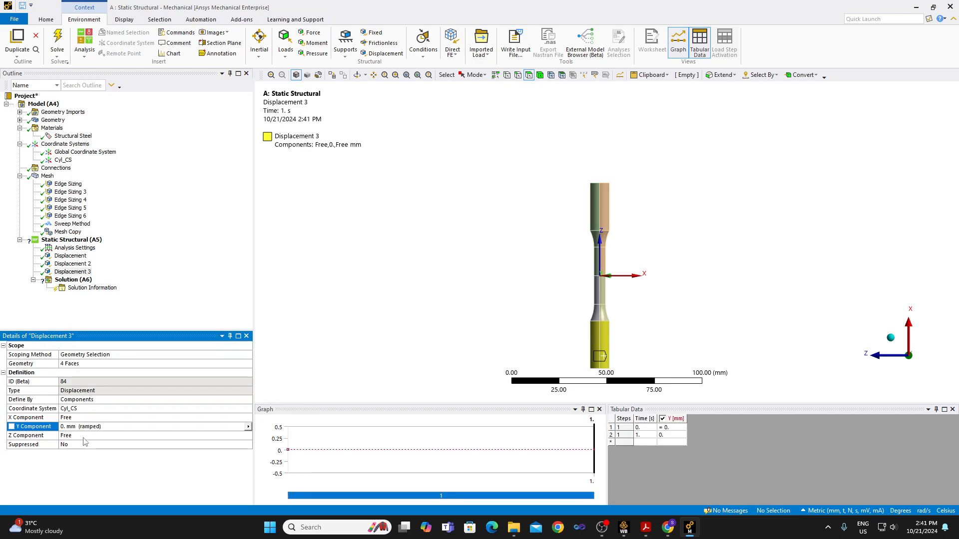
Set the Z component of the -X grip displacement to -10 mm and review it against the +X grip displacement.
left_click(84, 437)
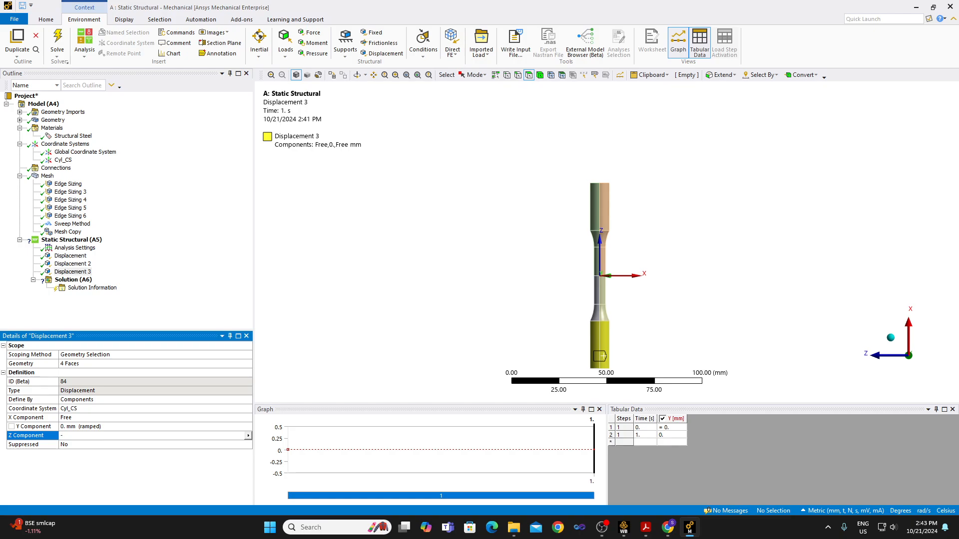
type("10")
key("Return")
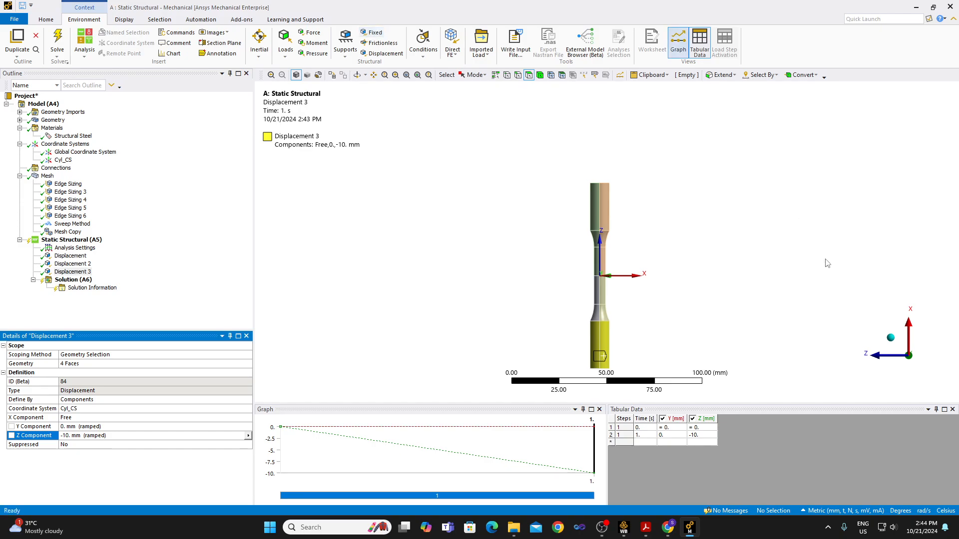
left_click(909, 338)
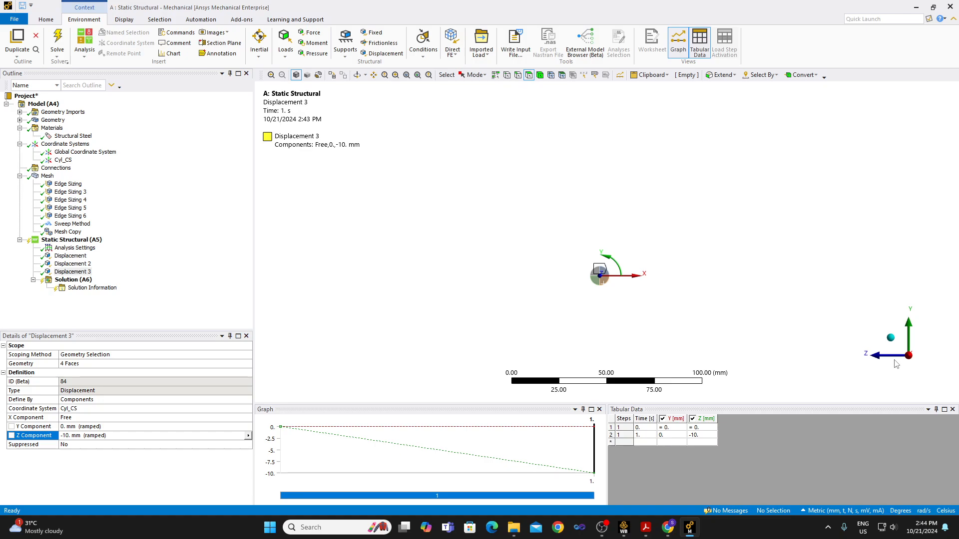
left_click(907, 370)
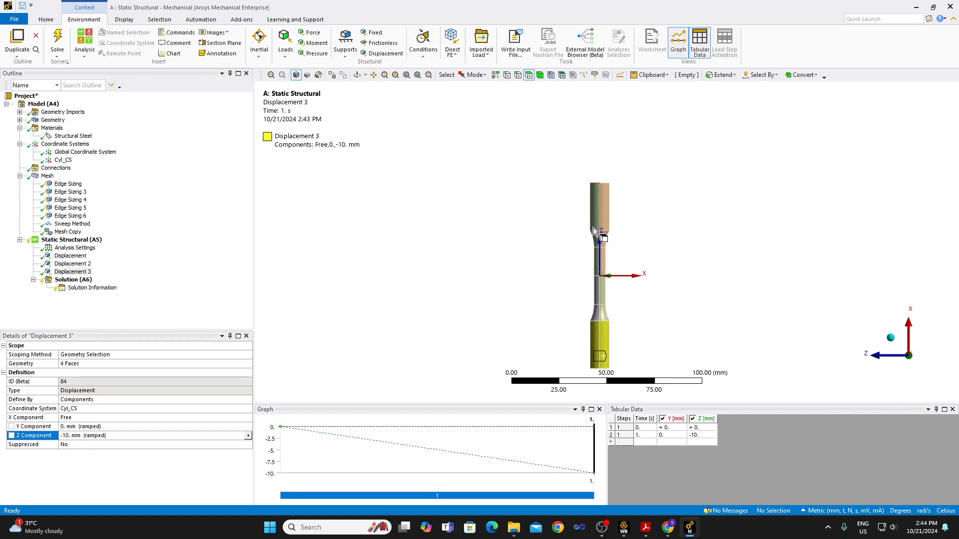
left_click(73, 264)
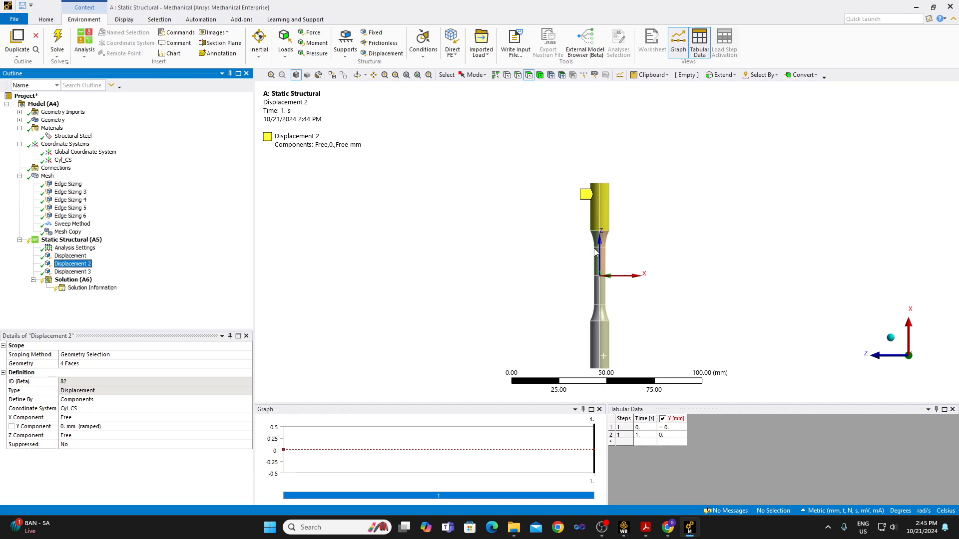
left_click(83, 272)
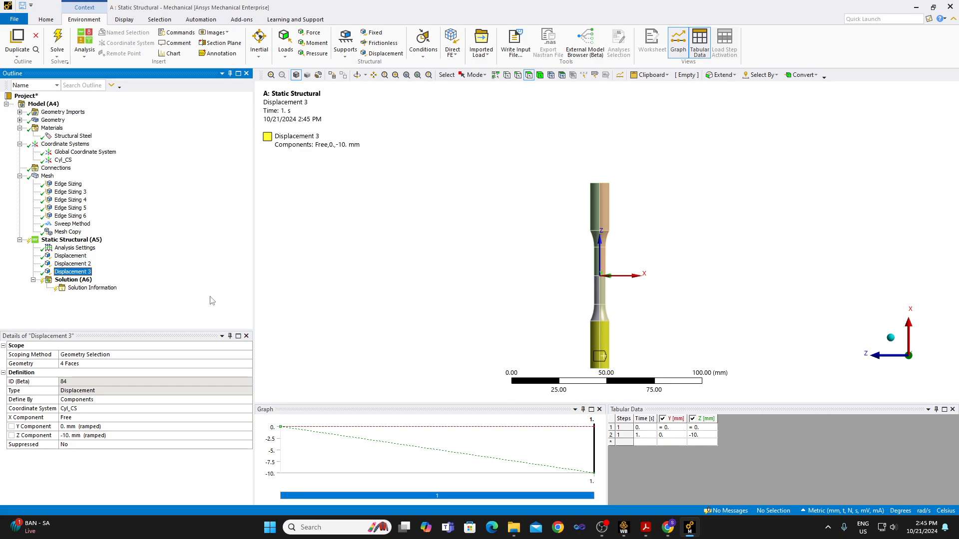
left_click(602, 527)
left_click(736, 343)
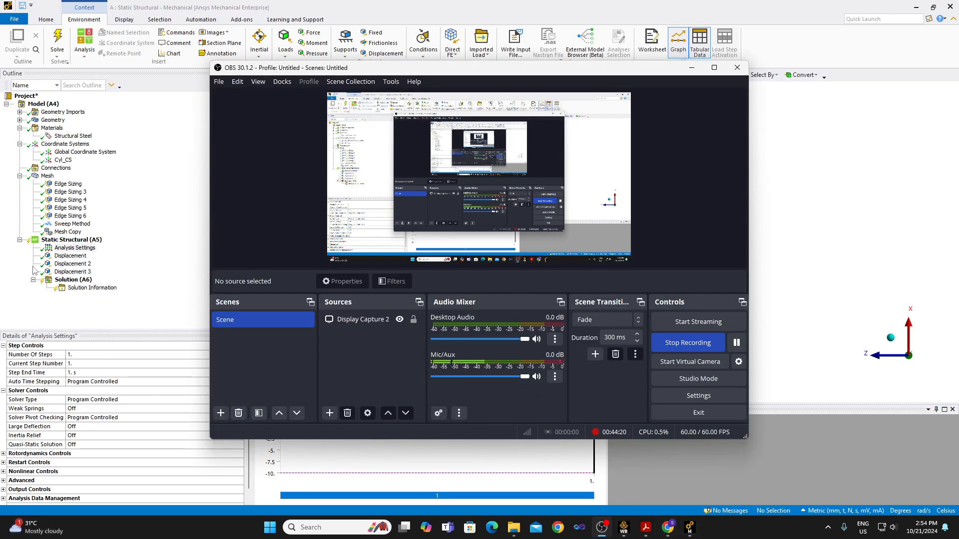
Turn Large Deflection on in the solver controls of the static structural Analysis Settings.
left_click(131, 248)
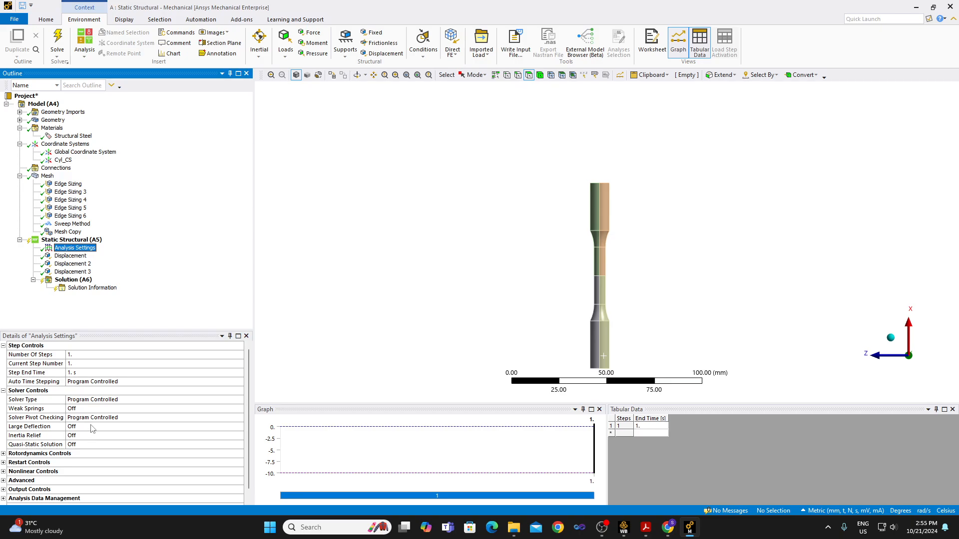
left_click(92, 426)
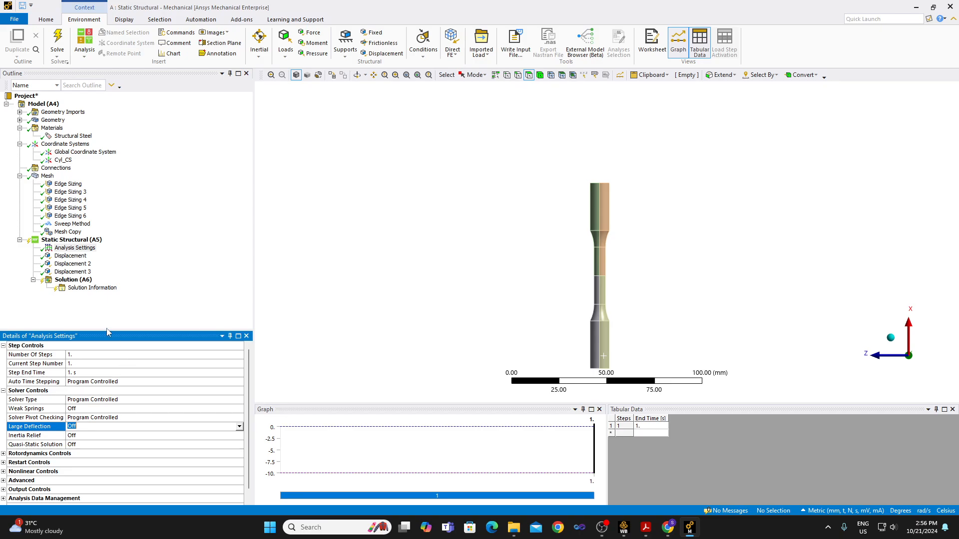
left_click(75, 271)
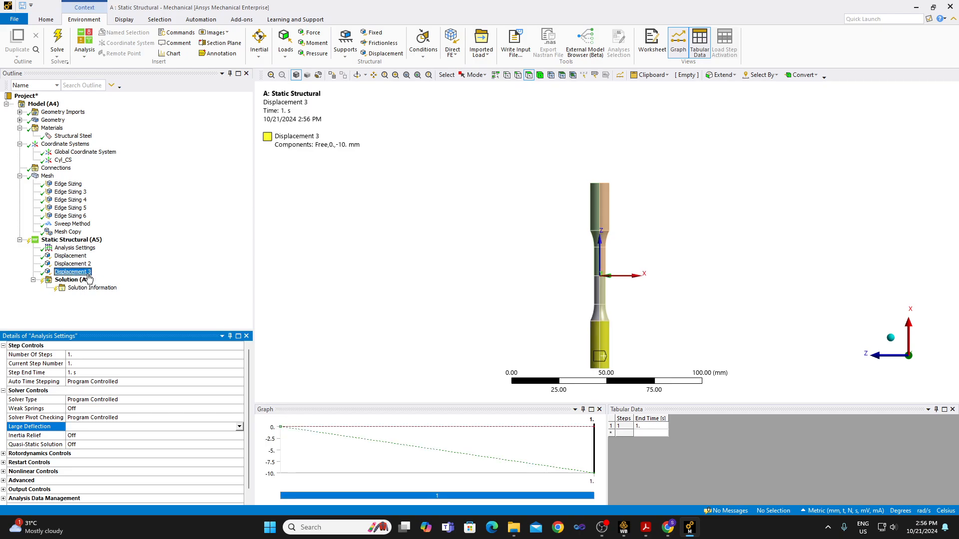
left_click(75, 248)
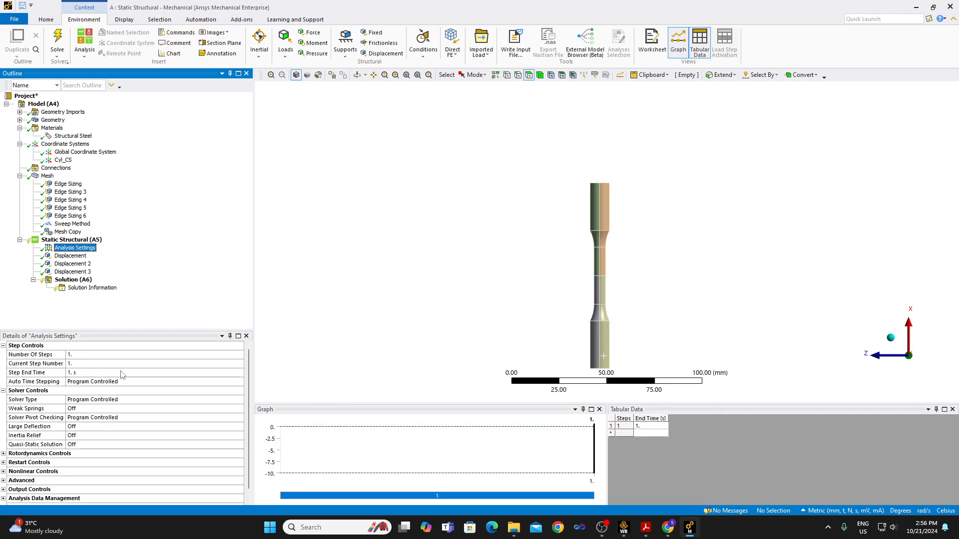
double_click(98, 427)
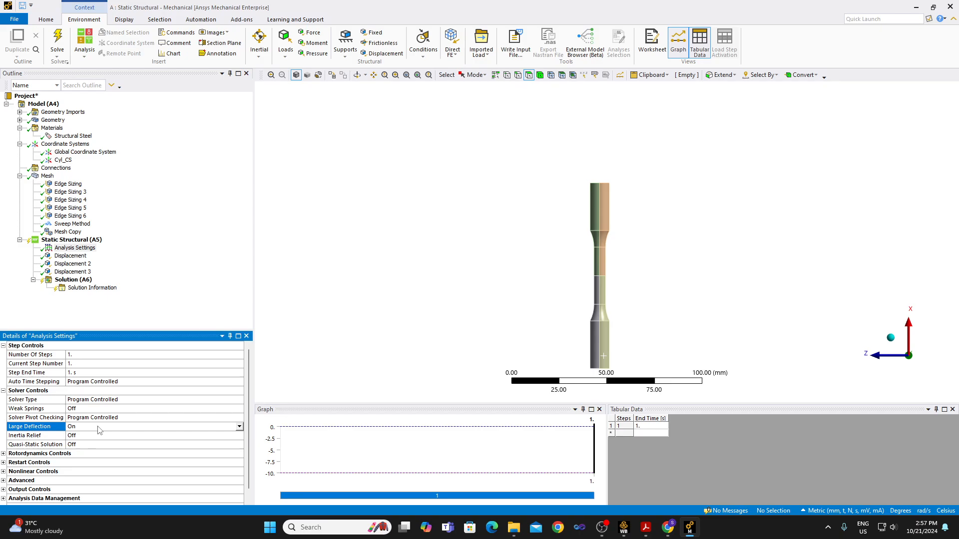
Examine the step end time and number of steps together with the ramped displacement on the -X grip faces.
left_click(97, 374)
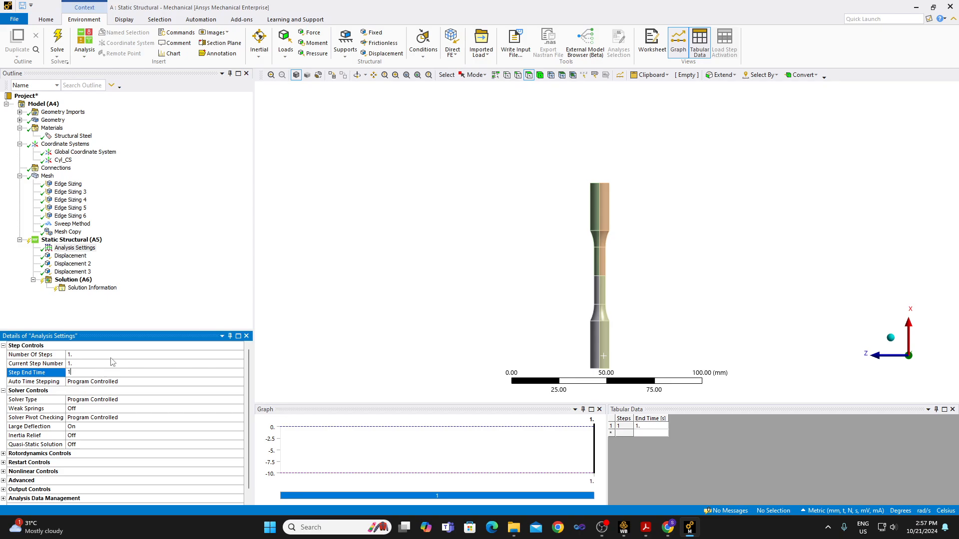
left_click(111, 355)
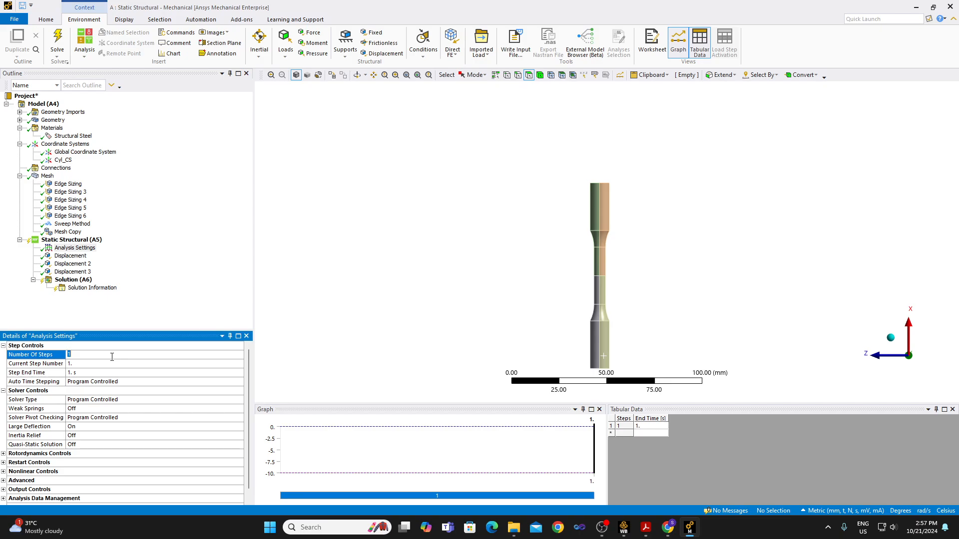
left_click(79, 272)
key("Up")
key("Up")
key("Up")
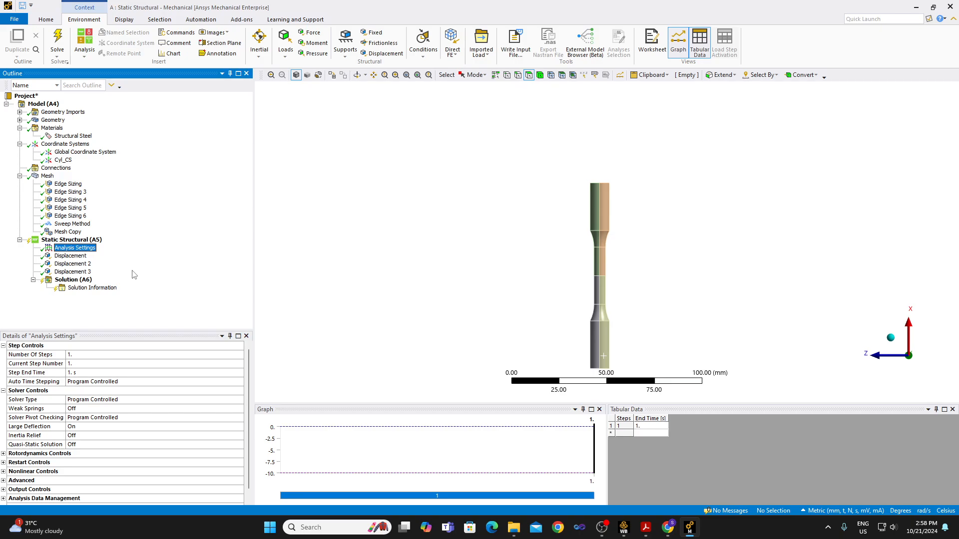
left_click(58, 272)
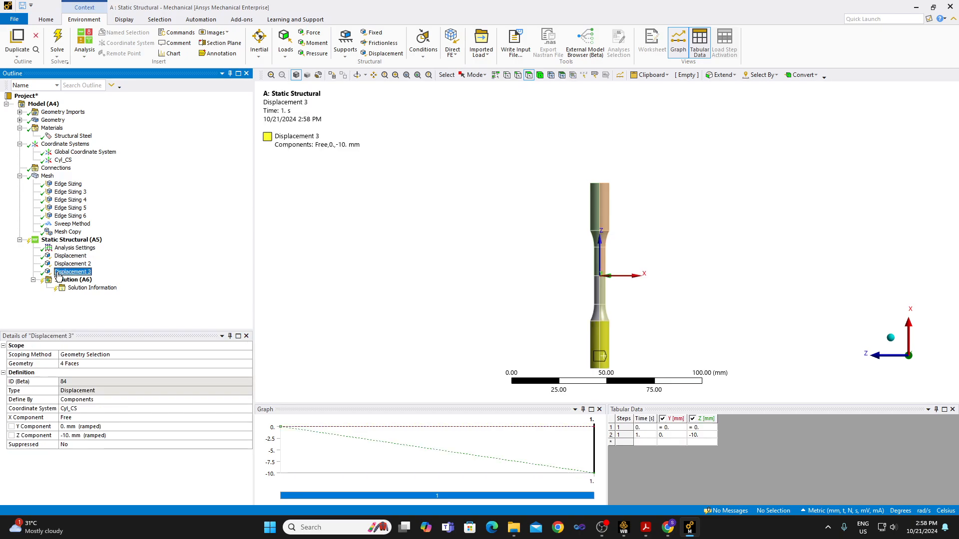
left_click(75, 248)
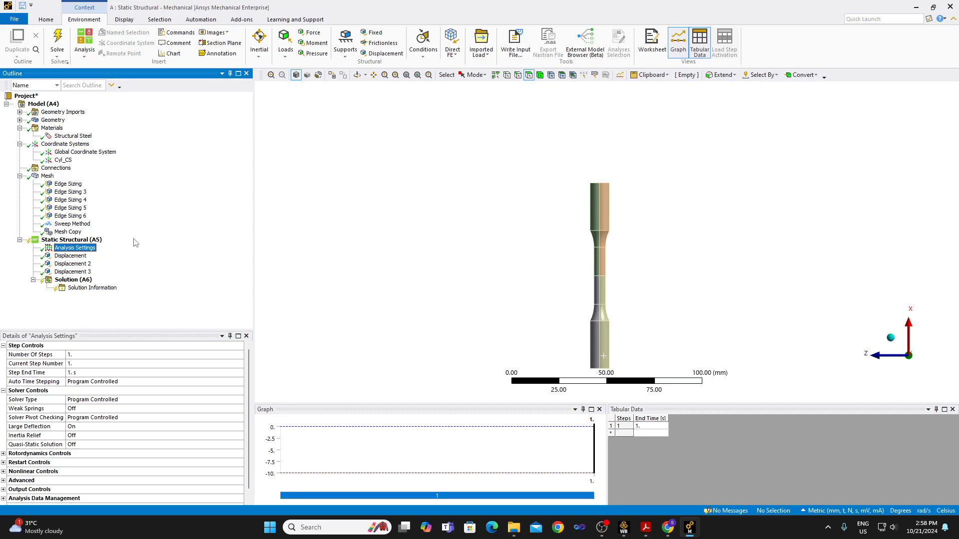
Turn Auto Time Stepping on in the step controls and set the initial substeps to 1000.
left_click(153, 381)
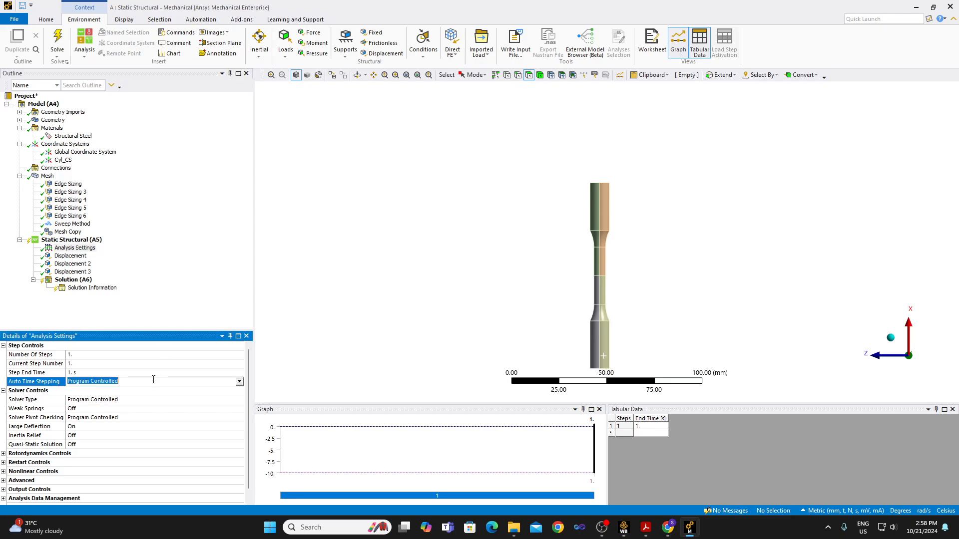
left_click(240, 382)
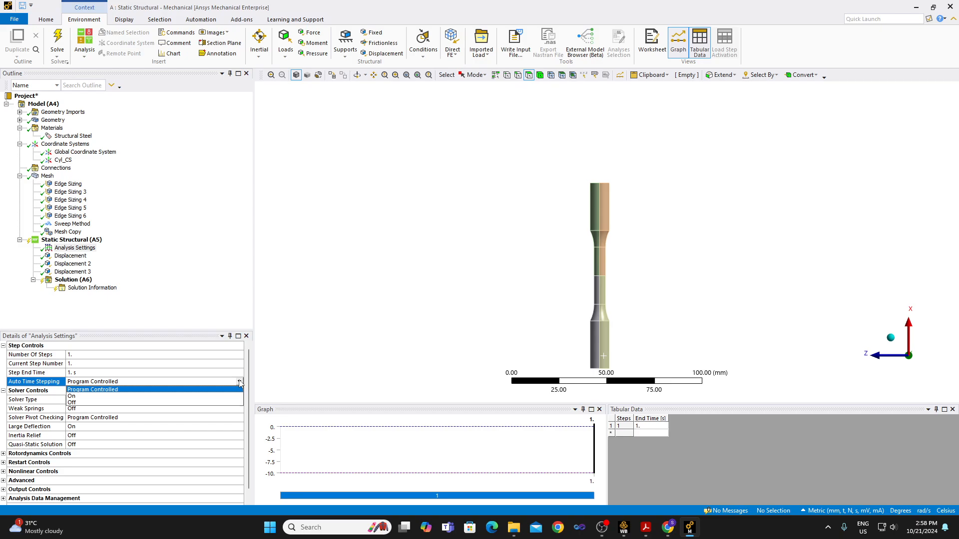
left_click(222, 398)
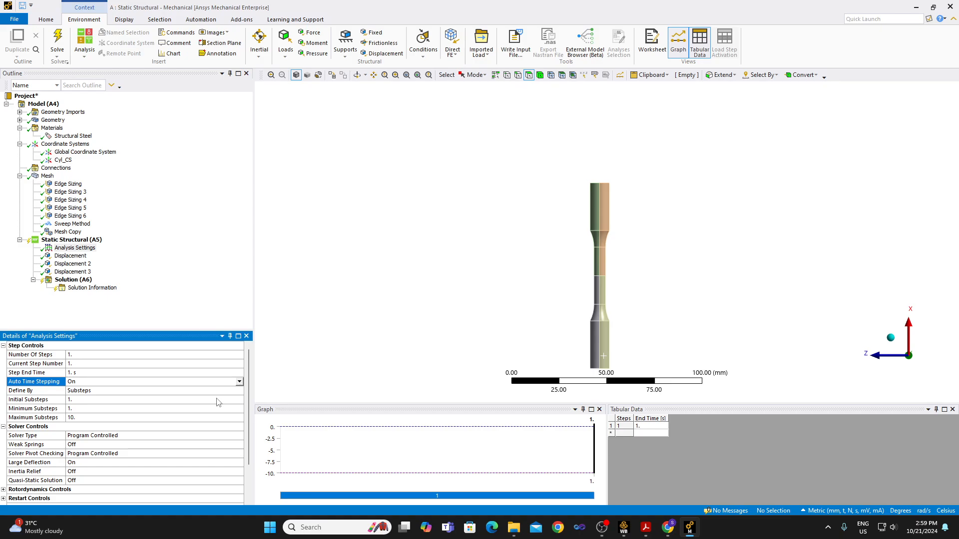
left_click(217, 398)
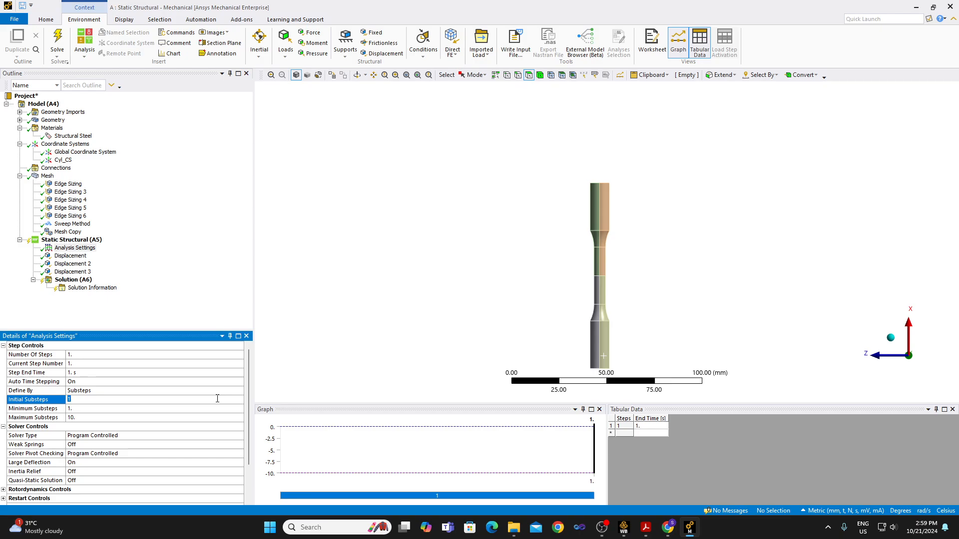
type("1000")
key("Return")
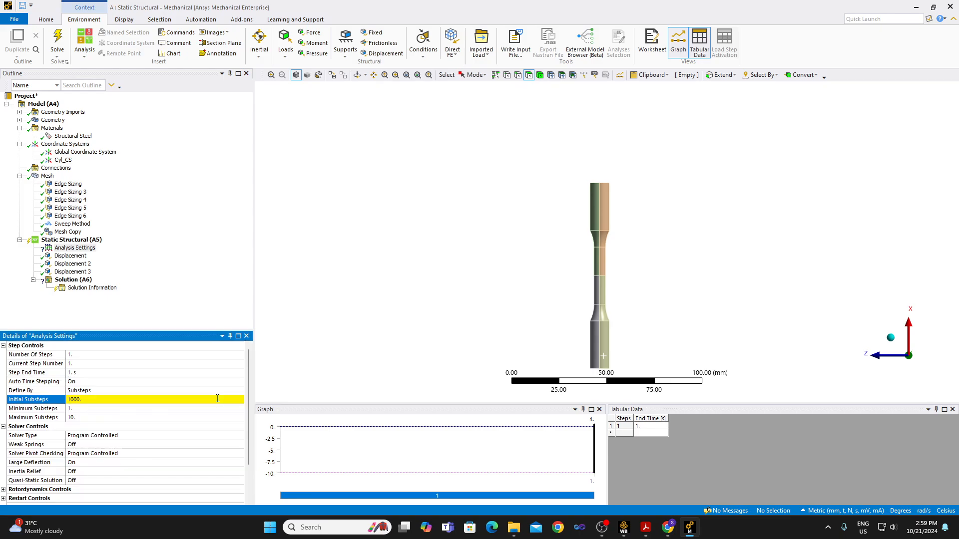
Set the maximum substeps to 1000 and the minimum substeps to 100 in the step controls.
left_click(100, 418)
type("10")
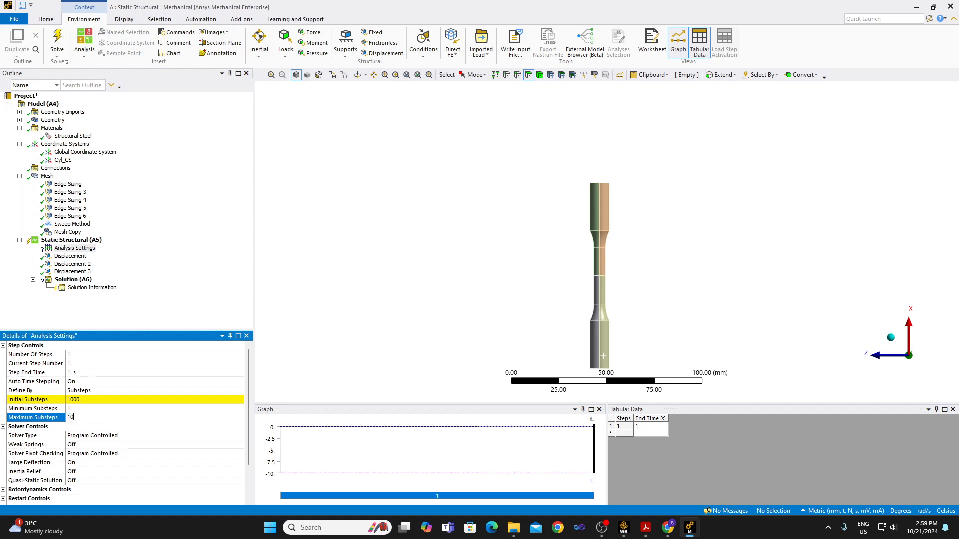
type("00")
left_click(90, 411)
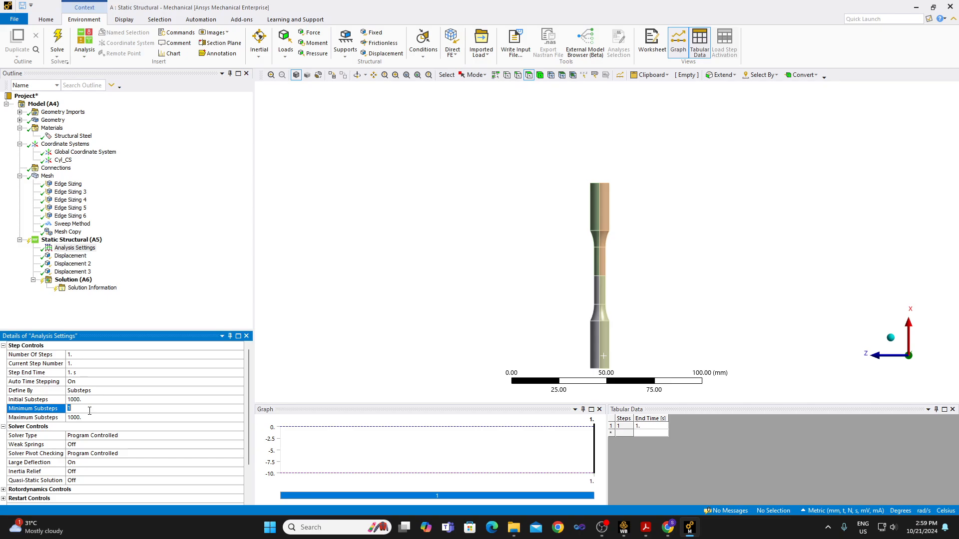
type("100")
key("Return")
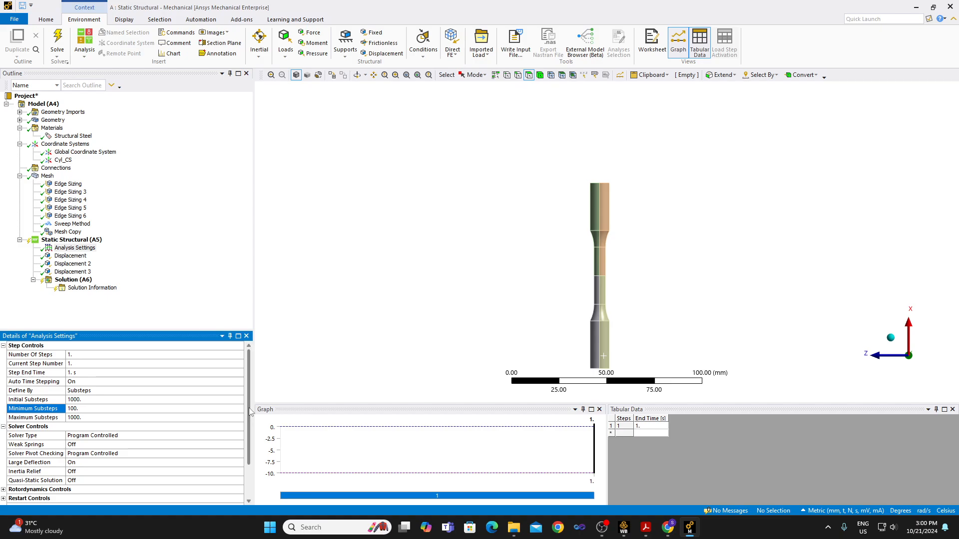
Examine the Output Controls in the static structural Analysis Settings.
scroll(243, 469, "down", 2)
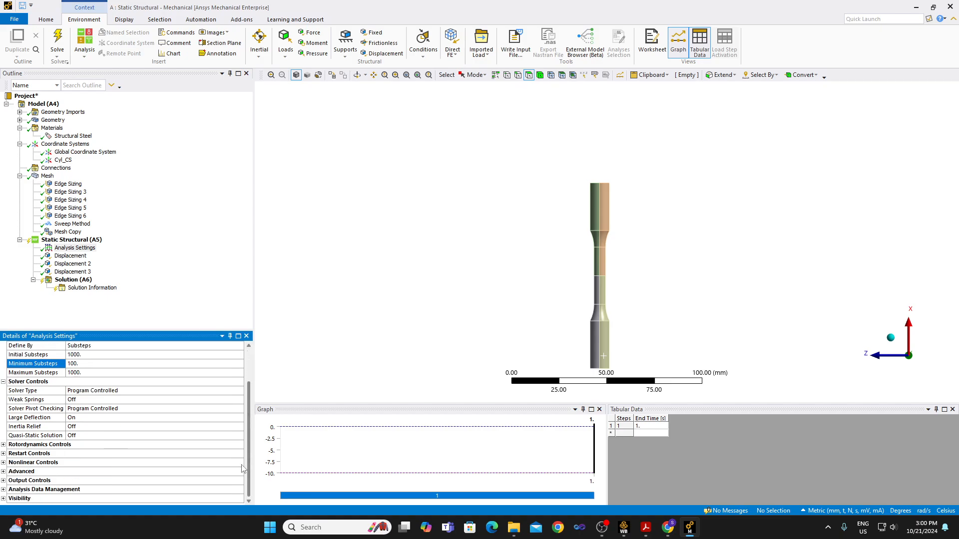
left_click(4, 481)
scroll(172, 448, "down", 5)
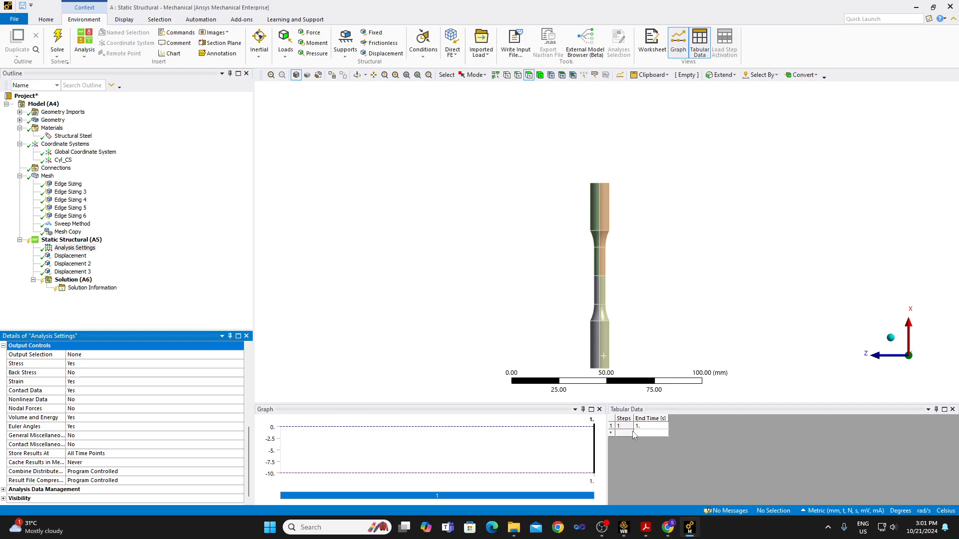
left_click(602, 528)
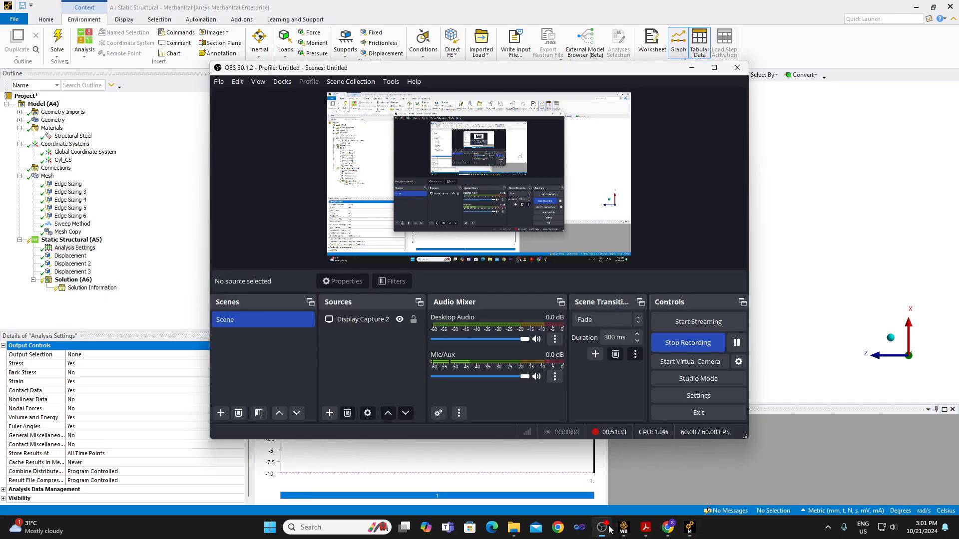
left_click(737, 343)
left_click(741, 341)
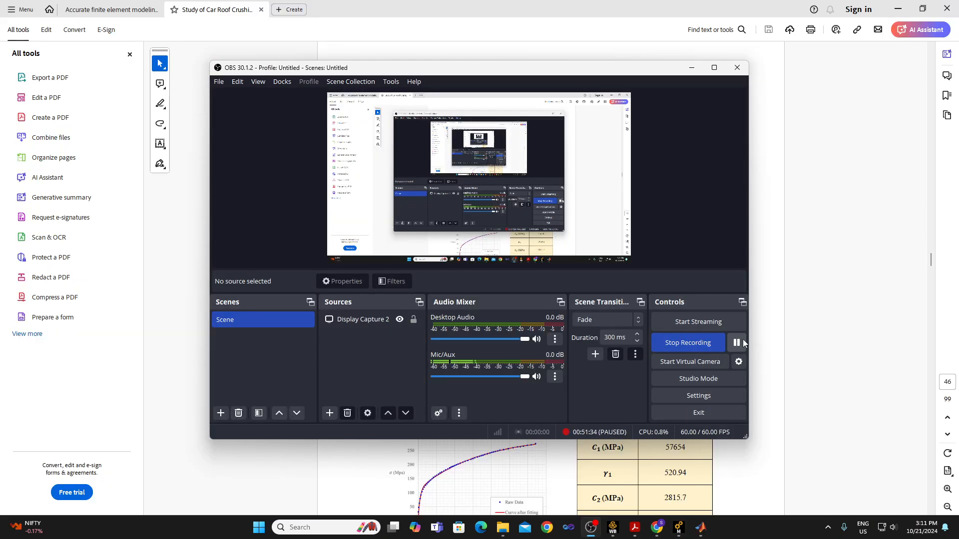
left_click(692, 67)
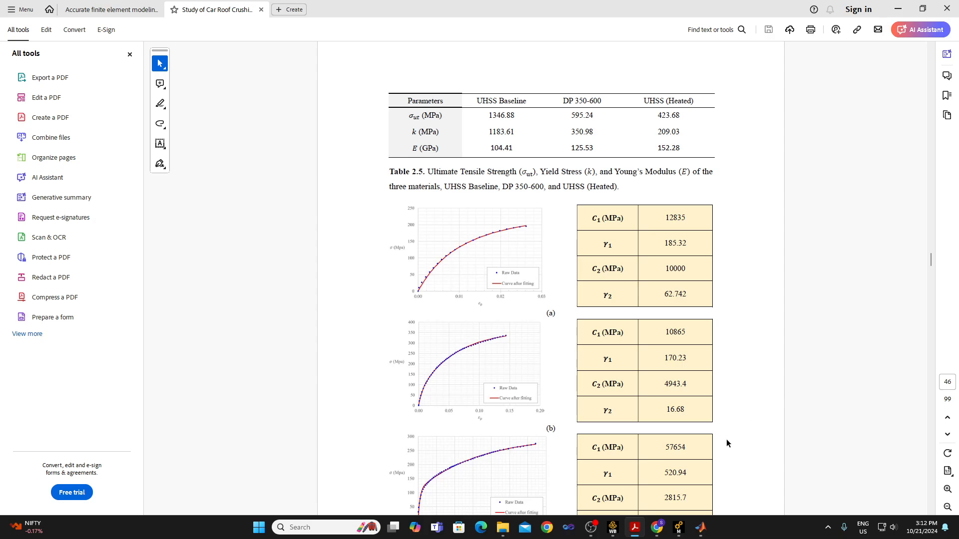
Look up the UHSS (Heated) yield stress, Young's modulus and Chaboche constants in the "Study of Car Roof Crushing" PDF in Acrobat.
left_click(614, 528)
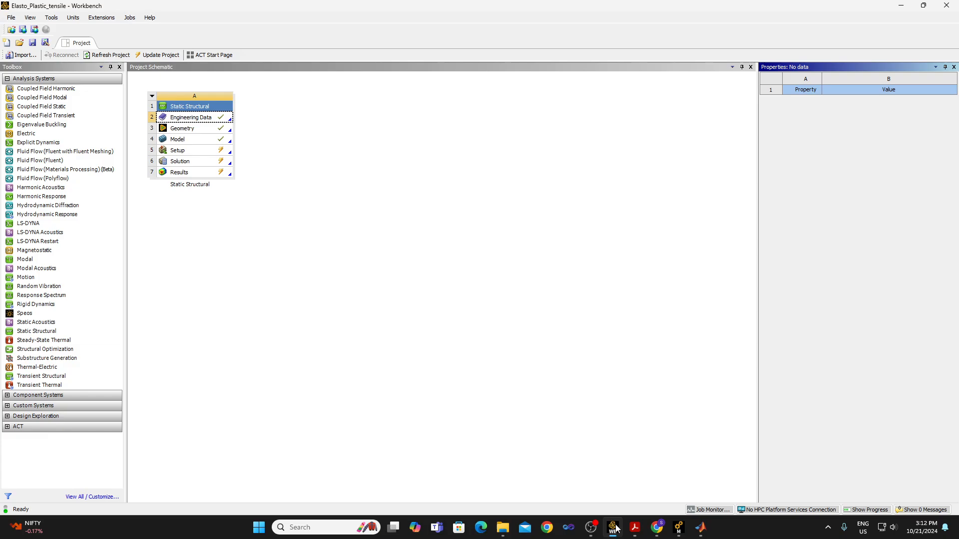
left_click(636, 527)
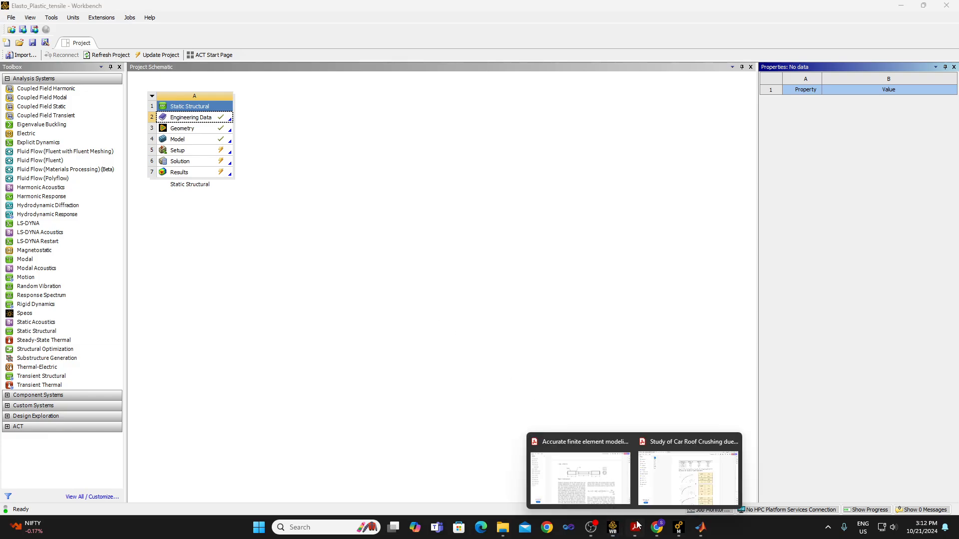
left_click(678, 467)
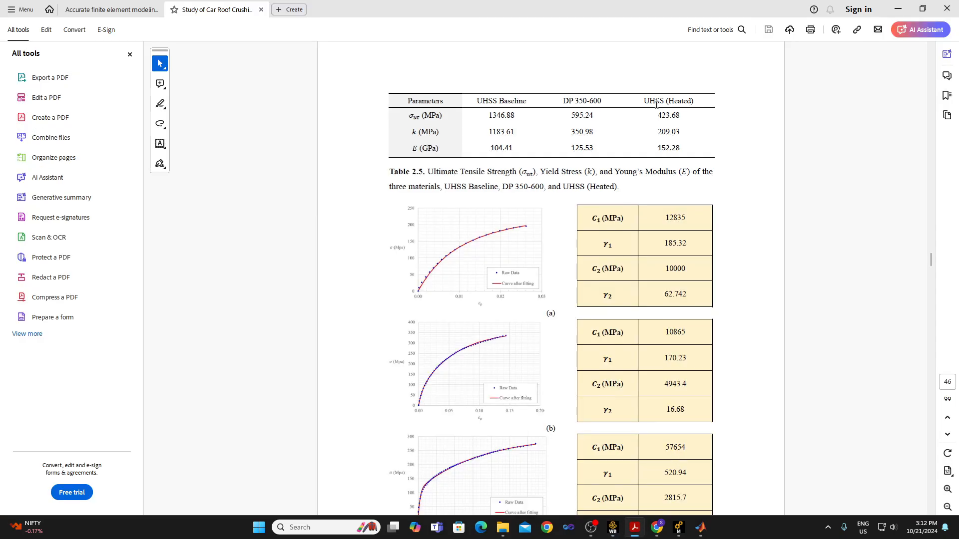
left_click_drag(642, 102, 694, 101)
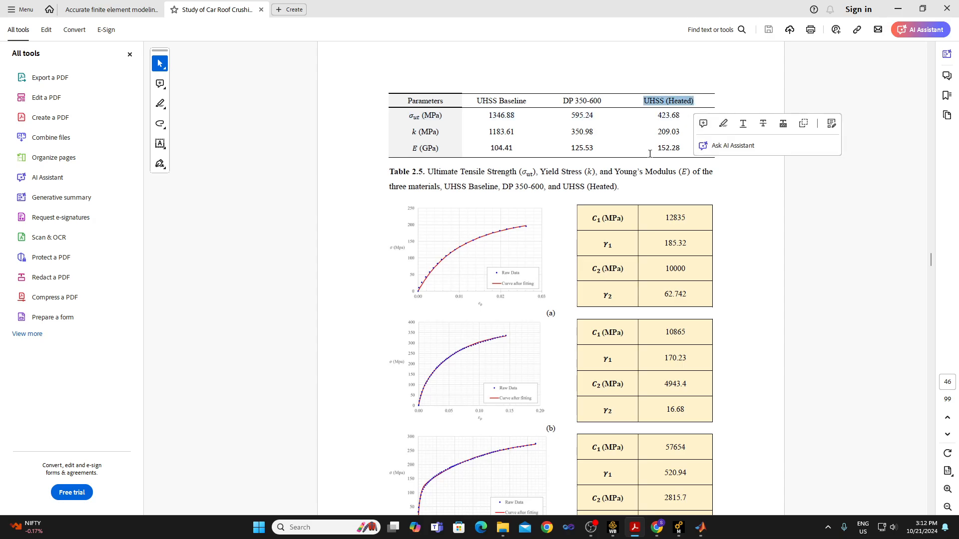
left_click_drag(657, 147, 683, 143)
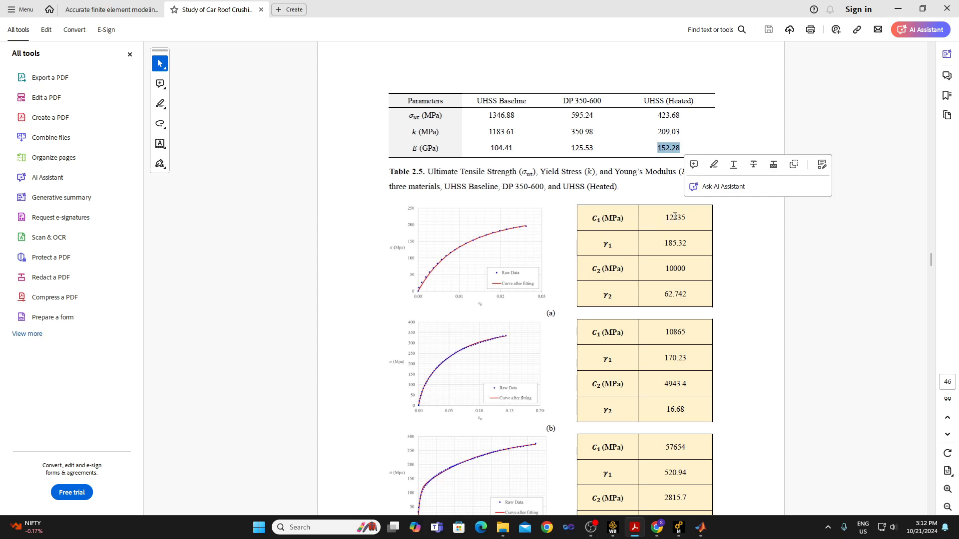
left_click_drag(661, 131, 681, 145)
left_click(656, 129)
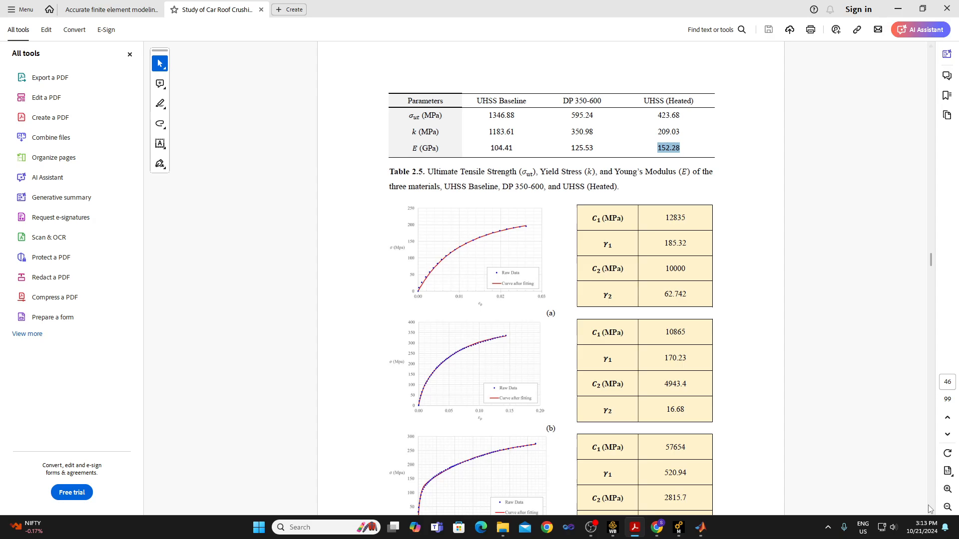
scroll(929, 510, "down", 1)
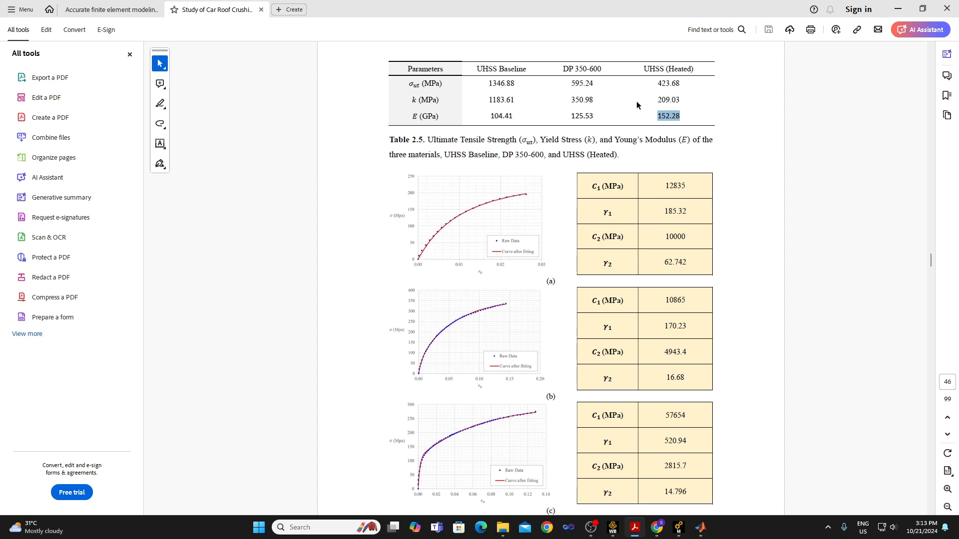
left_click_drag(656, 100, 683, 111)
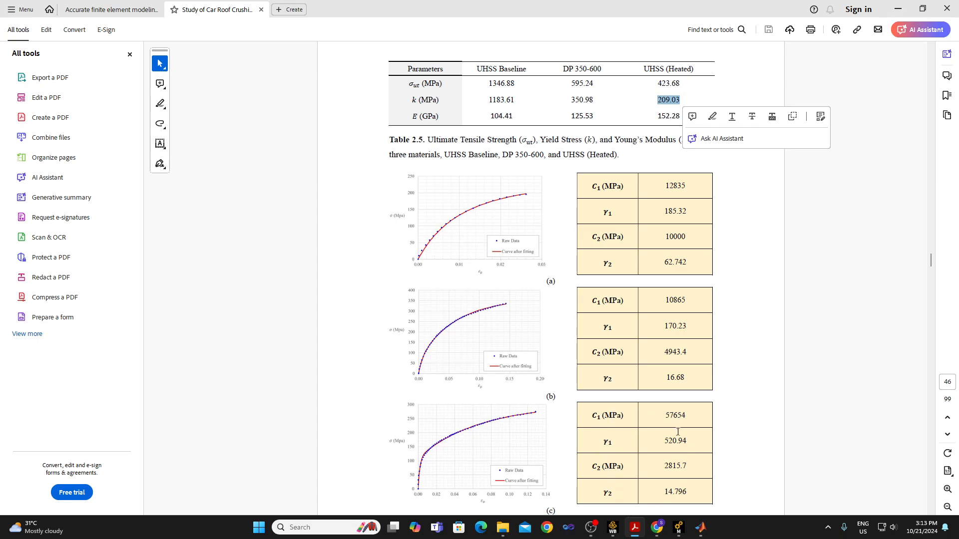
Switch to Workbench, open the static structural system's Engineering Data and add a new material named UHSS (heated).
left_click(612, 527)
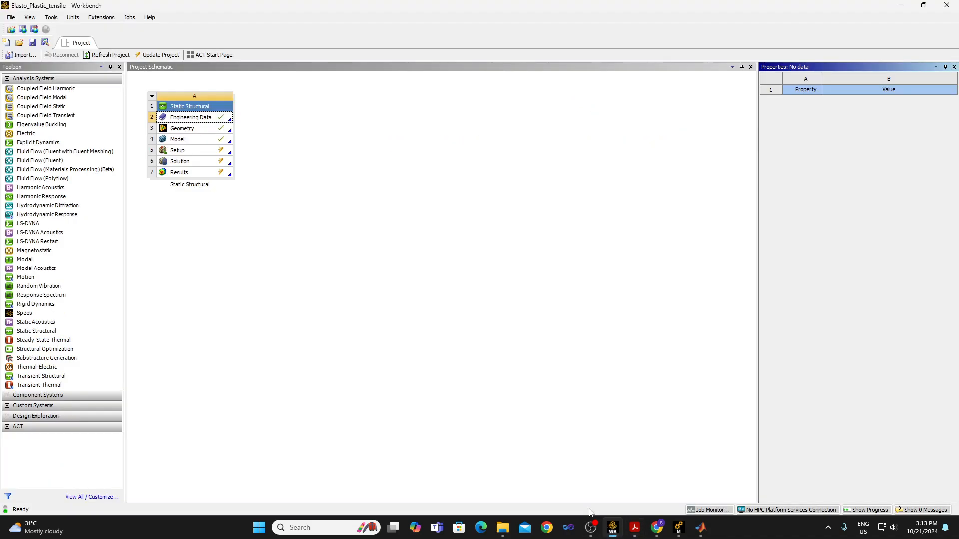
double_click(193, 118)
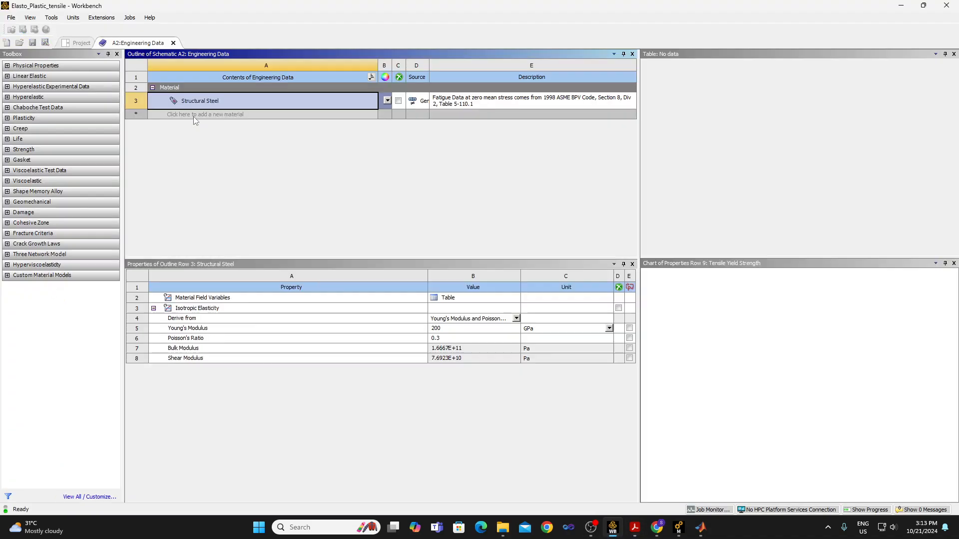
left_click(194, 127)
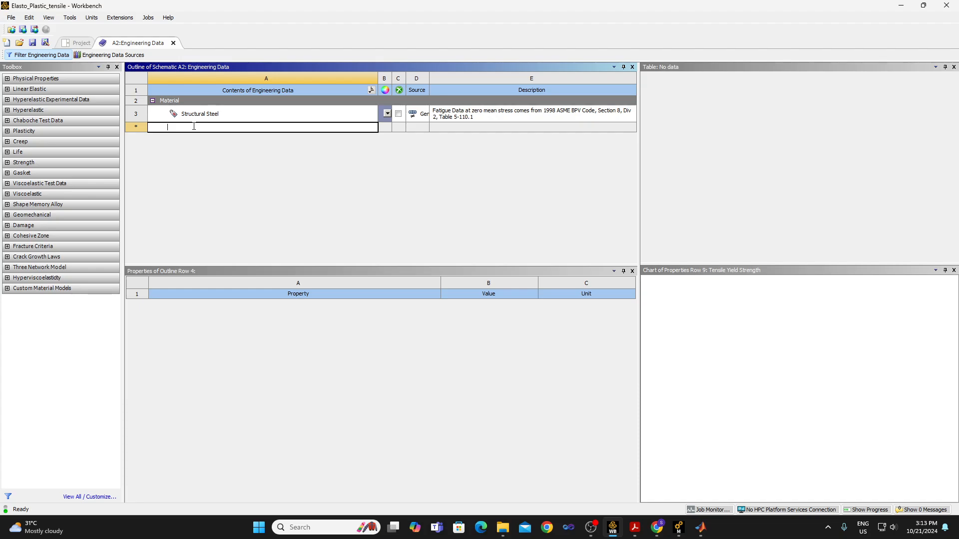
type("UH")
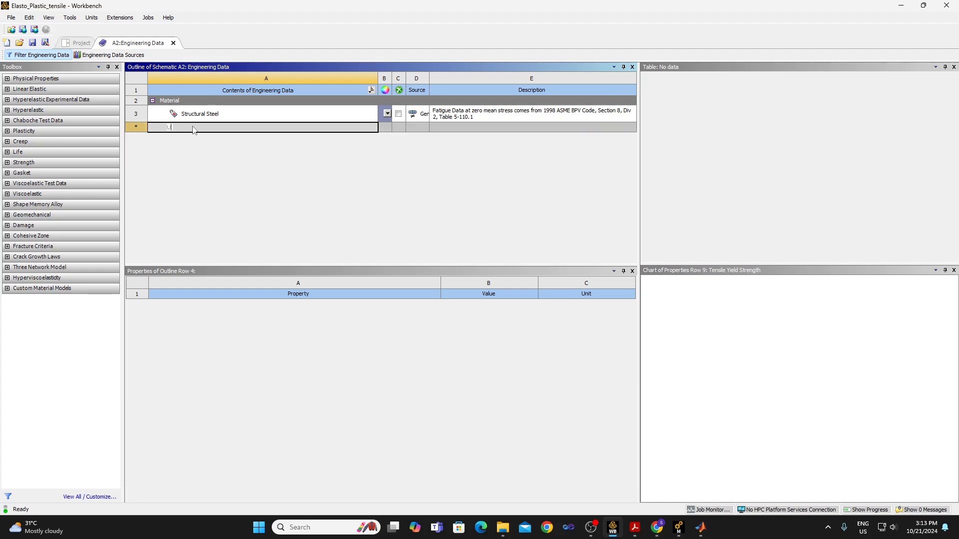
type("SS")
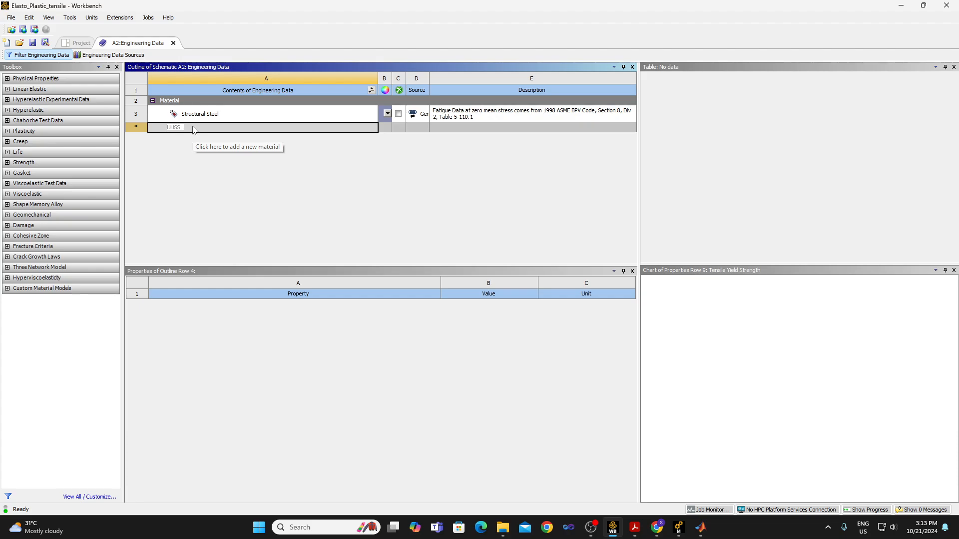
type(" (hea")
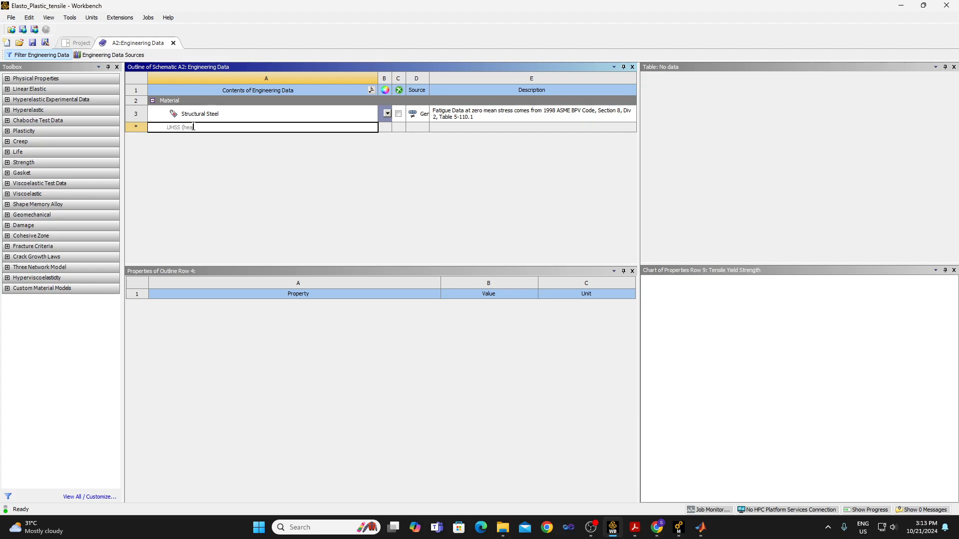
type("ted)")
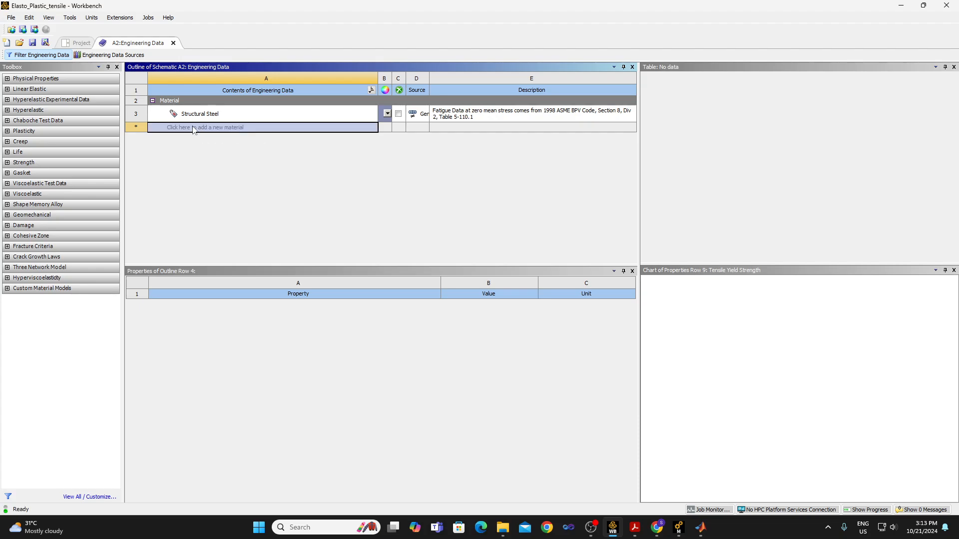
key("Return")
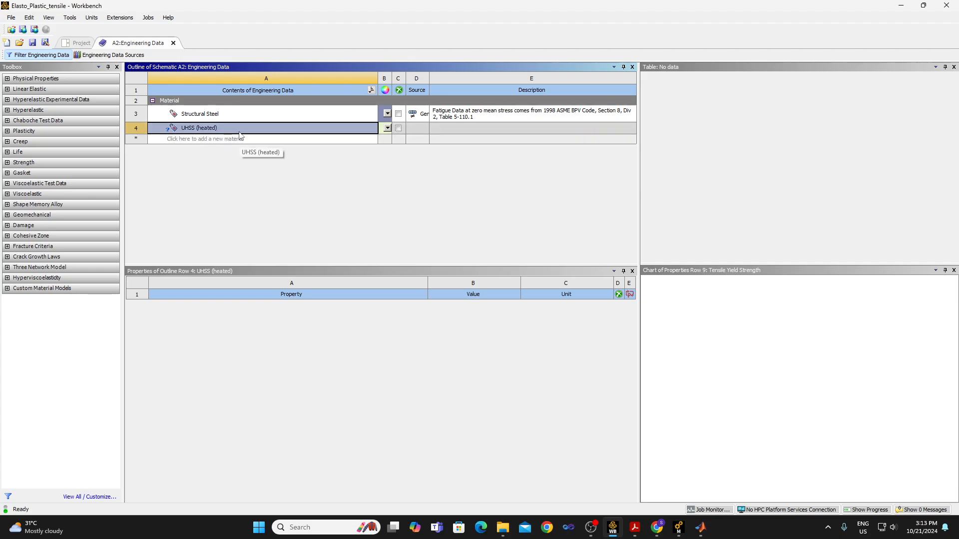
Add Isotropic Elasticity to the UHSS (heated) material and set the Young's modulus unit to GPa.
left_click(7, 90)
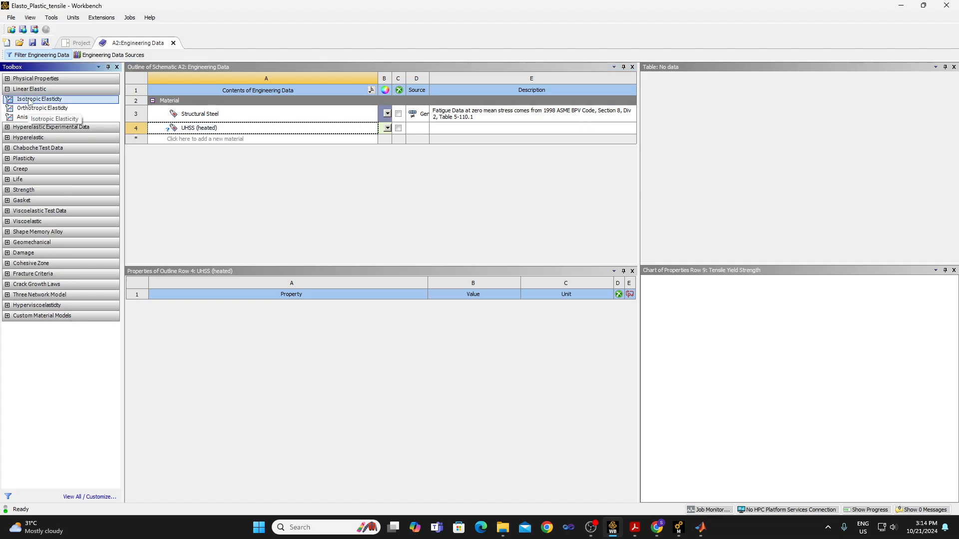
left_click_drag(29, 102, 208, 133)
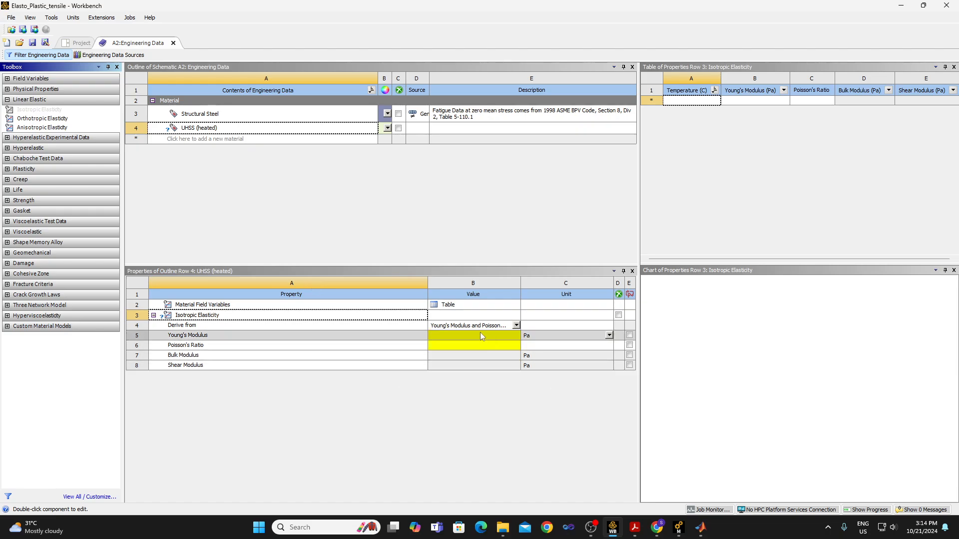
left_click(609, 335)
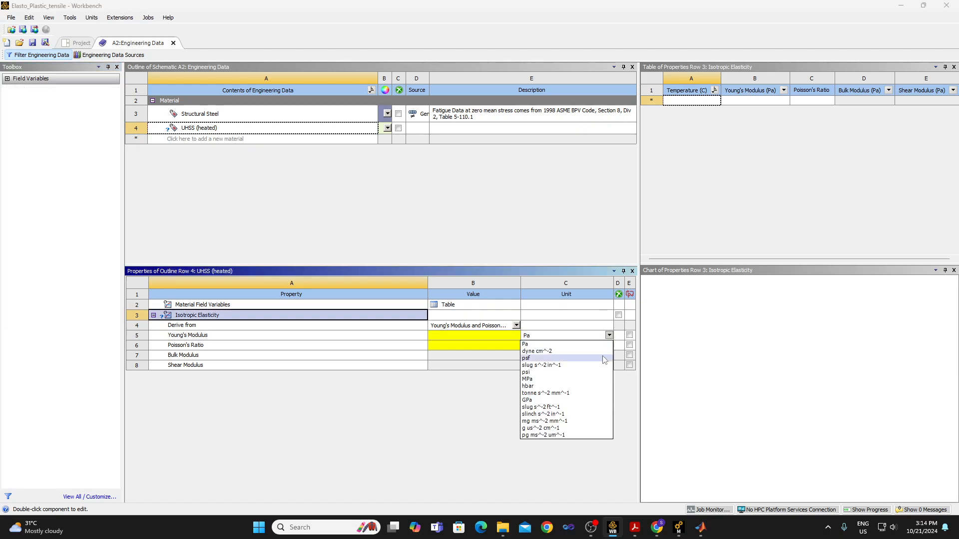
left_click(582, 401)
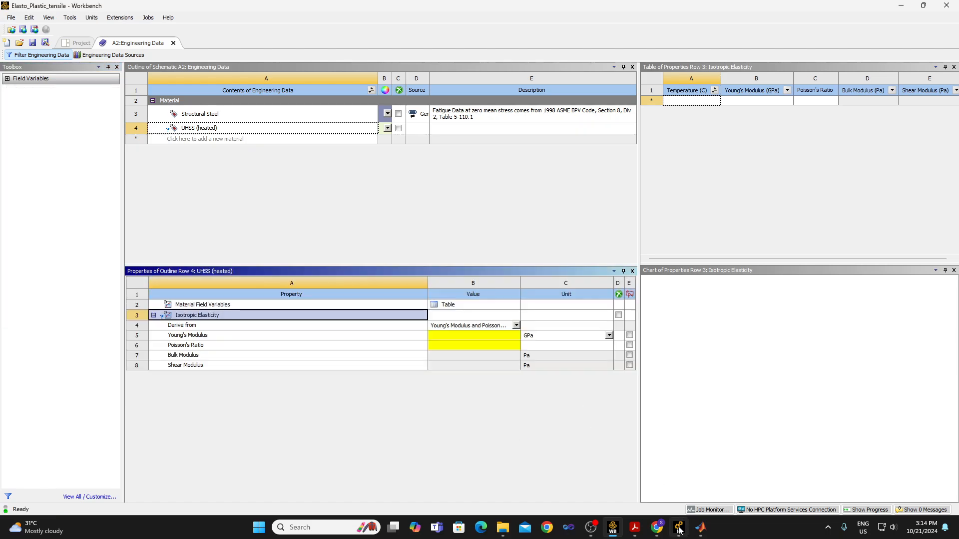
Set the UHSS (heated) Young's modulus to 152.28 GPa and Poisson's ratio to 0.3, and save the project.
mouse_move(641, 531)
mouse_move(714, 473)
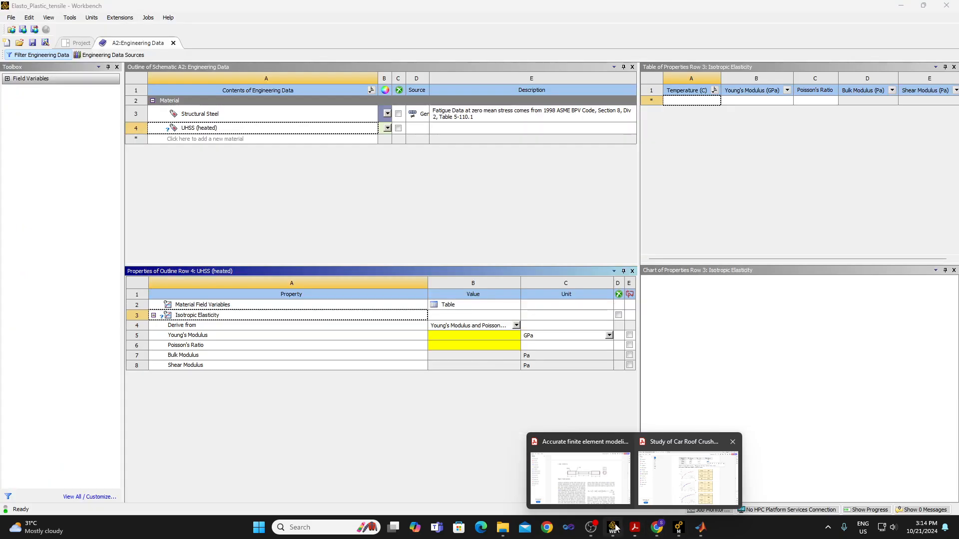
left_click(472, 334)
type("152.")
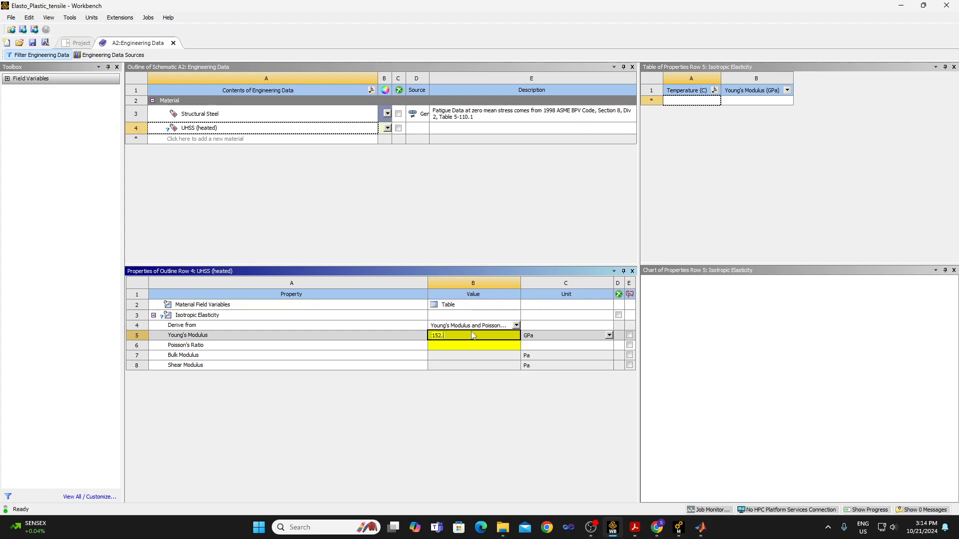
type("28")
left_click(475, 347)
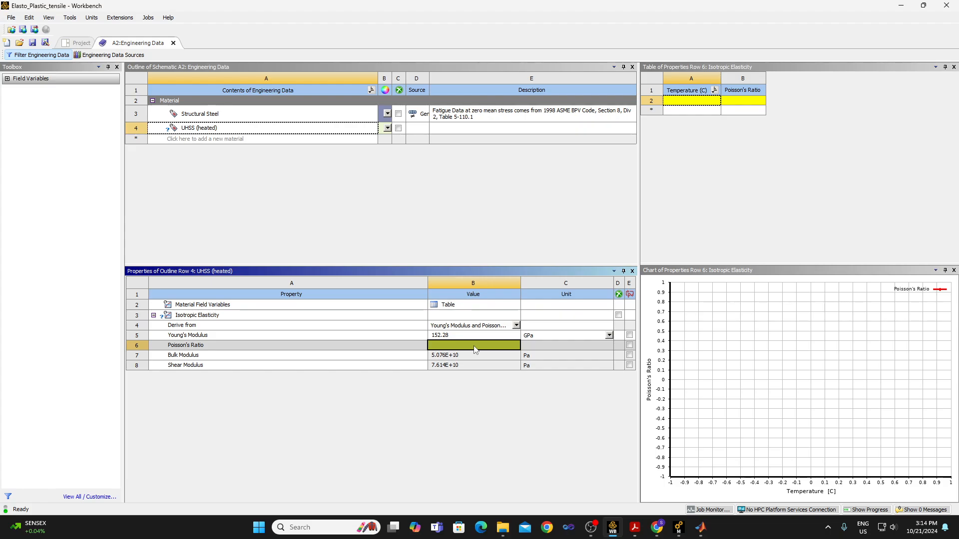
type(".3")
key("Return")
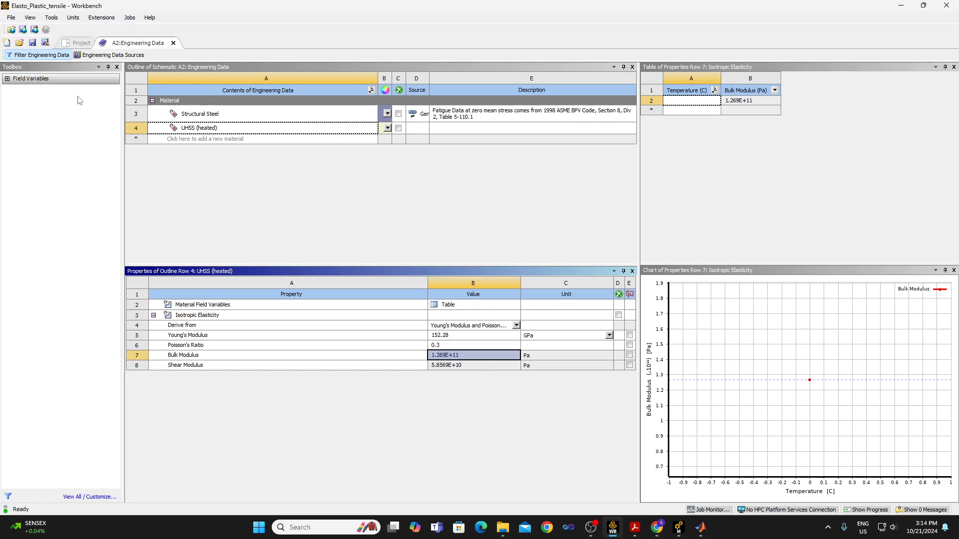
left_click(30, 47)
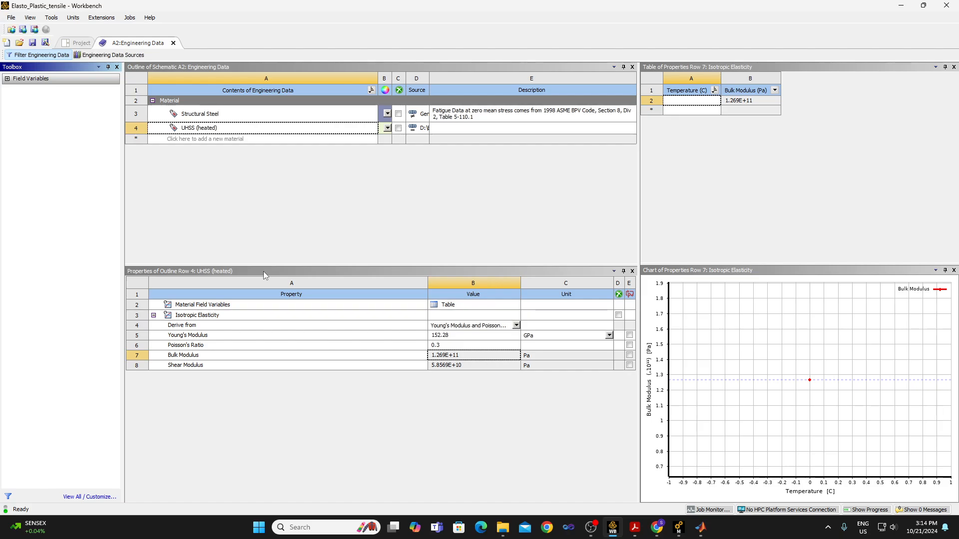
Add the Chaboche Kinematic Hardening plasticity model to the UHSS (heated) material.
left_click(223, 131)
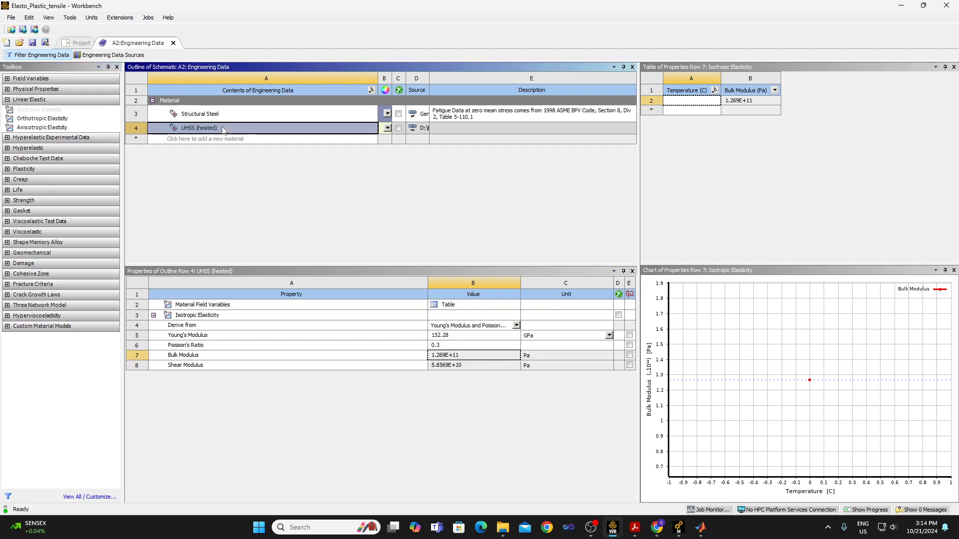
left_click_drag(38, 109, 79, 118)
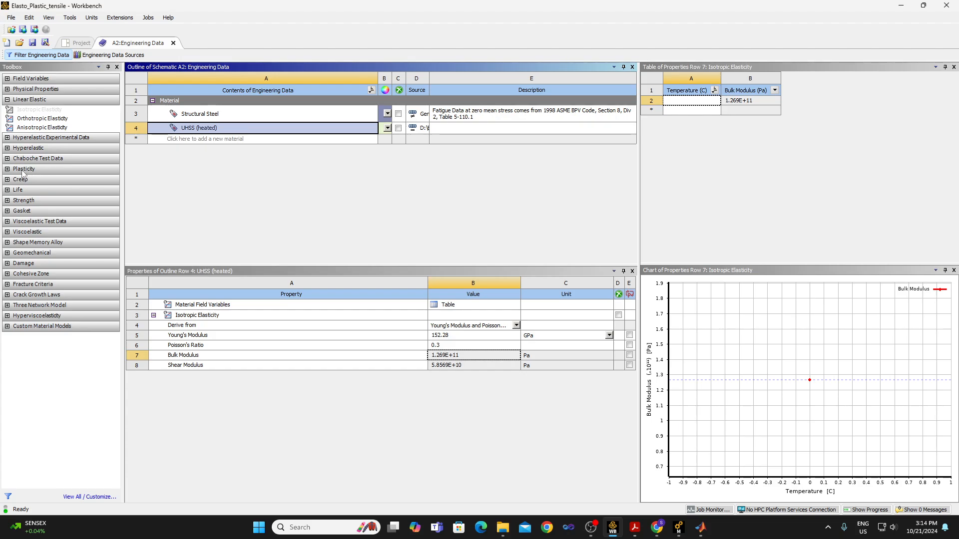
left_click(7, 169)
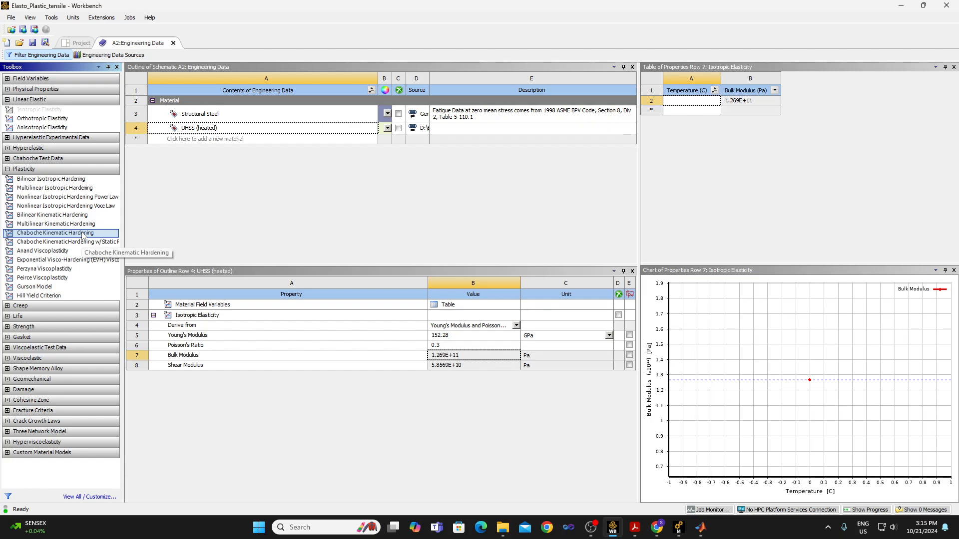
left_click_drag(83, 236, 239, 301)
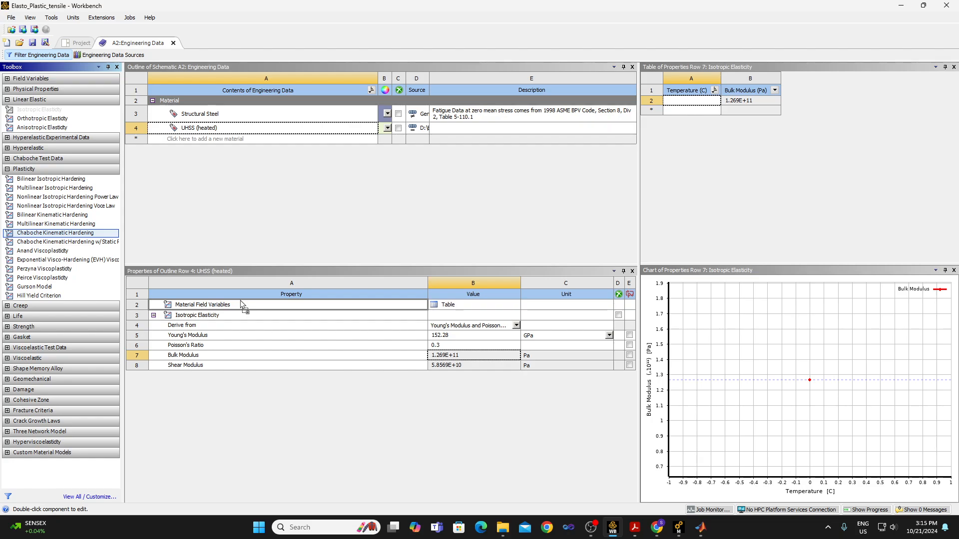
left_click_drag(241, 300, 240, 300)
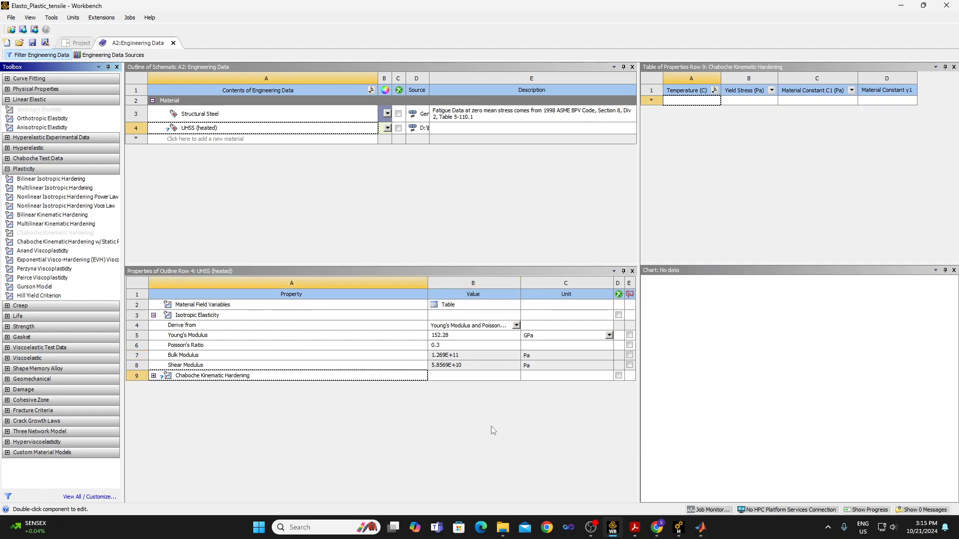
Find and open Paint with a blank canvas for an explanatory sketch.
left_click(303, 528)
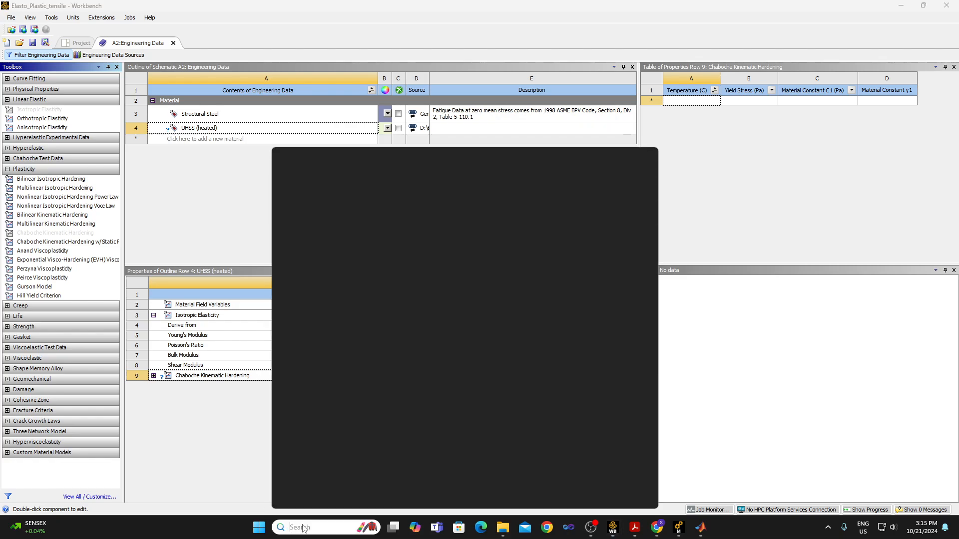
type("paint")
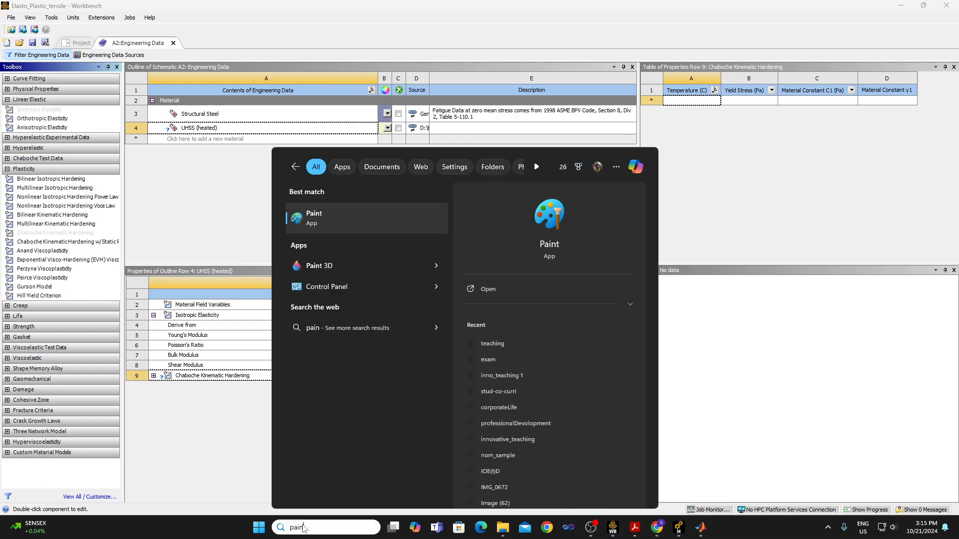
key("Escape")
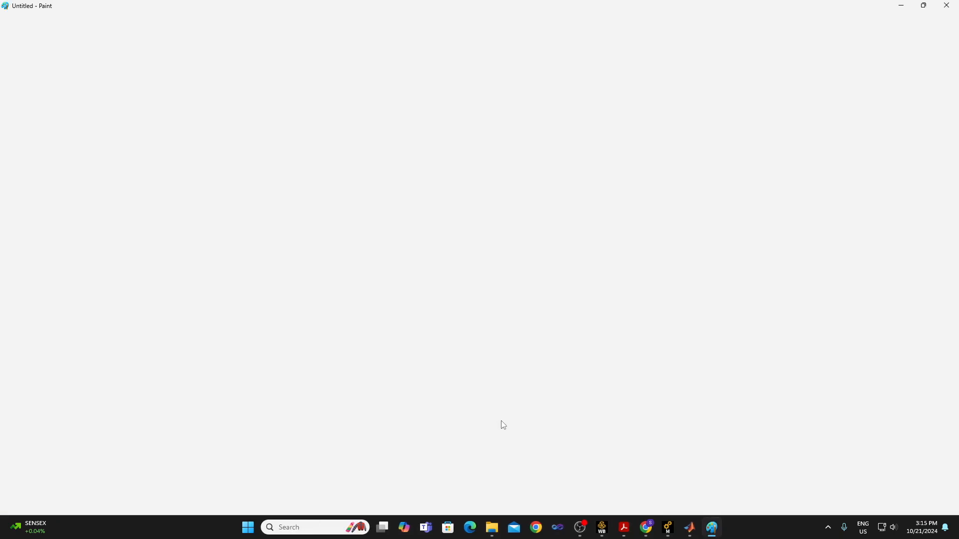
left_click_drag(614, 356, 927, 475)
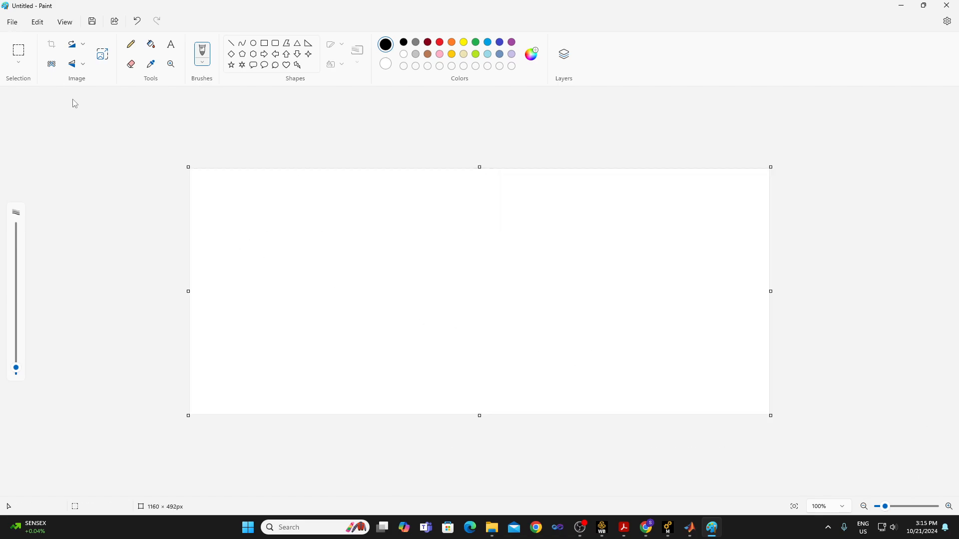
Sketch stress and strain axes freehand with the Pencil, label them σ and ε, and draw the elastic line with its slope marked E.
left_click(131, 44)
mouse_move(258, 215)
left_mouse_down()
mouse_move(267, 325)
mouse_move(260, 319)
mouse_move(394, 327)
left_mouse_up()
mouse_move(246, 248)
left_mouse_down()
mouse_move(242, 272)
mouse_move(236, 261)
left_mouse_up()
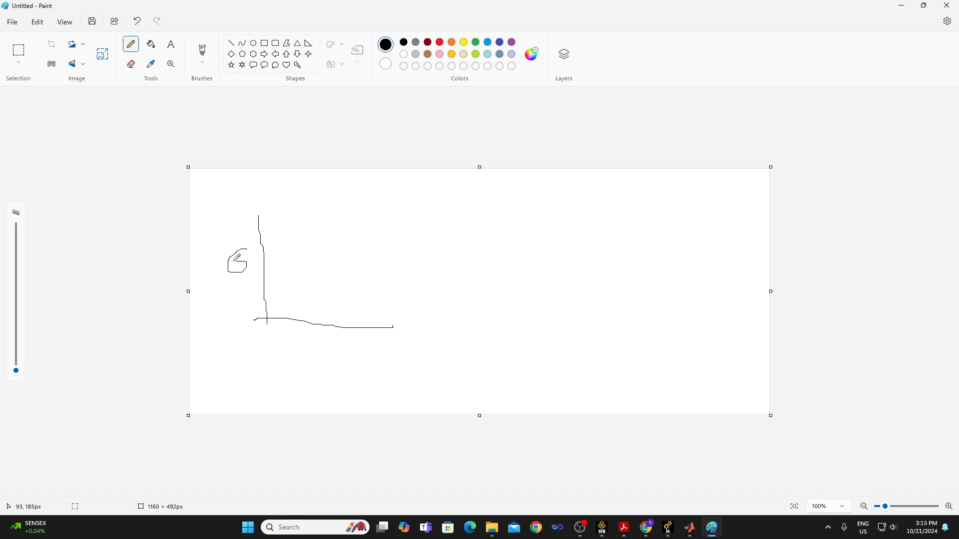
mouse_move(330, 331)
left_mouse_down()
mouse_move(343, 337)
mouse_move(331, 349)
mouse_move(343, 355)
left_mouse_up()
left_click_drag(267, 319, 289, 231)
left_click_drag(279, 265, 280, 298)
left_click_drag(288, 265, 297, 280)
left_click(232, 45)
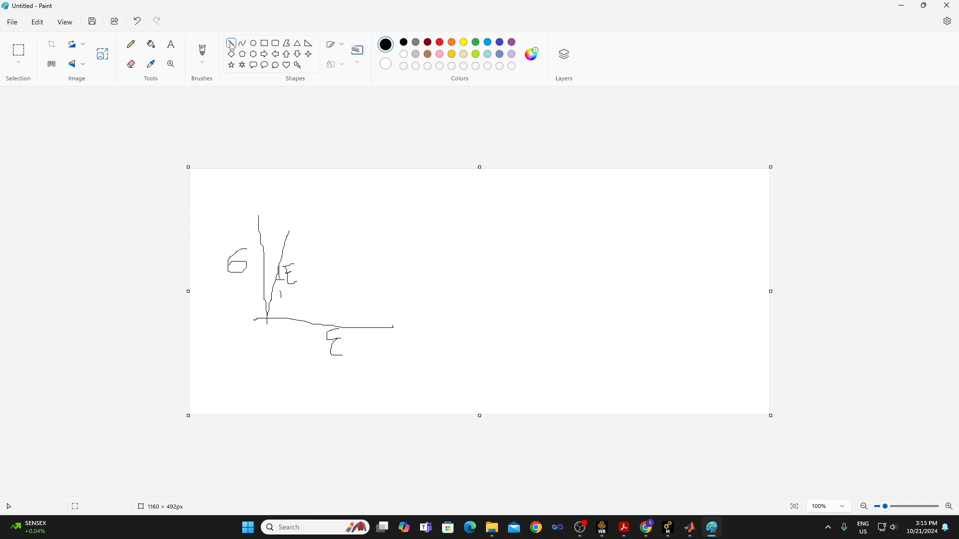
left_click(342, 45)
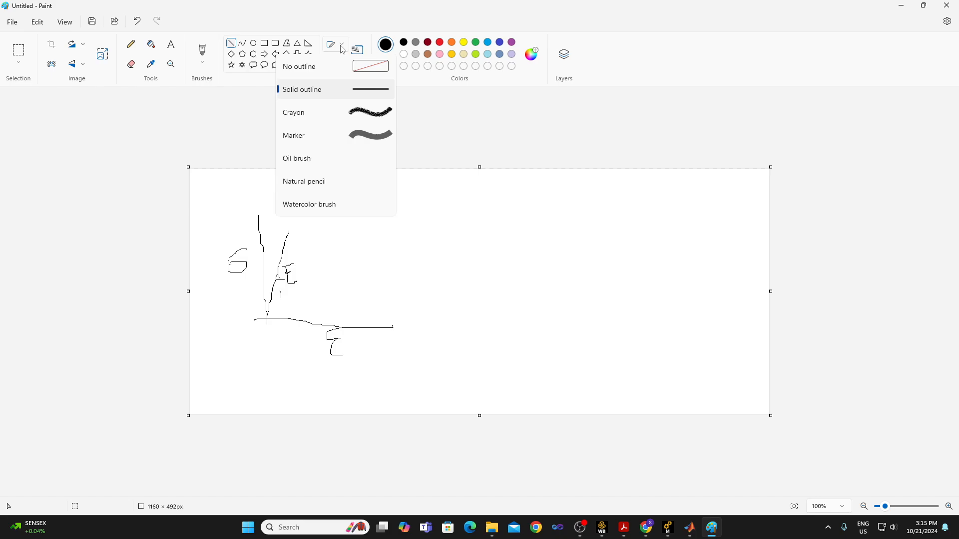
left_click(381, 91)
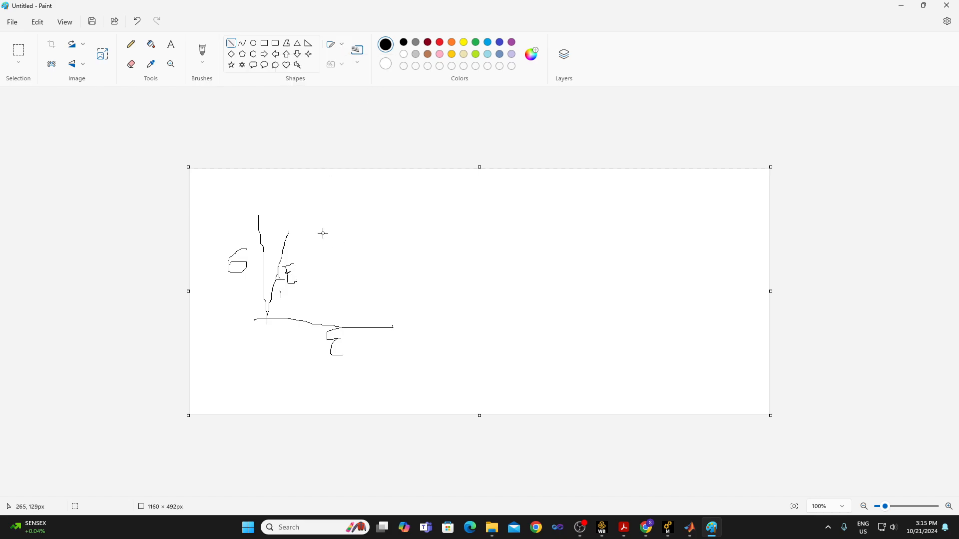
Thicken the Pencil, mark the yield level σy on the stress axis, and draw the rising hardening line from the yield point.
left_click(131, 45)
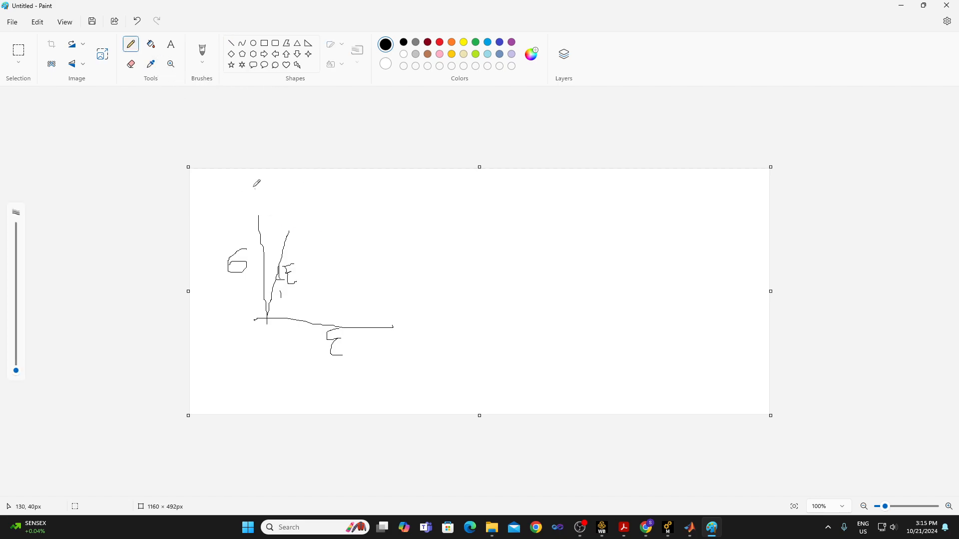
mouse_move(16, 371)
left_mouse_down()
mouse_move(20, 344)
mouse_move(25, 369)
left_mouse_up()
mouse_move(263, 230)
left_mouse_down()
mouse_move(289, 232)
mouse_move(237, 239)
mouse_move(237, 230)
mouse_move(258, 243)
mouse_move(260, 225)
left_mouse_up()
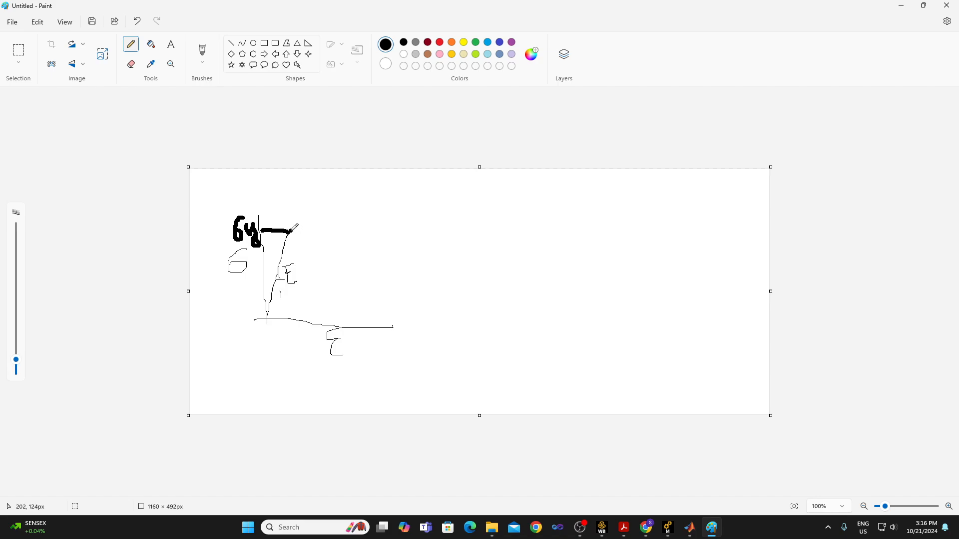
left_click_drag(290, 231, 377, 199)
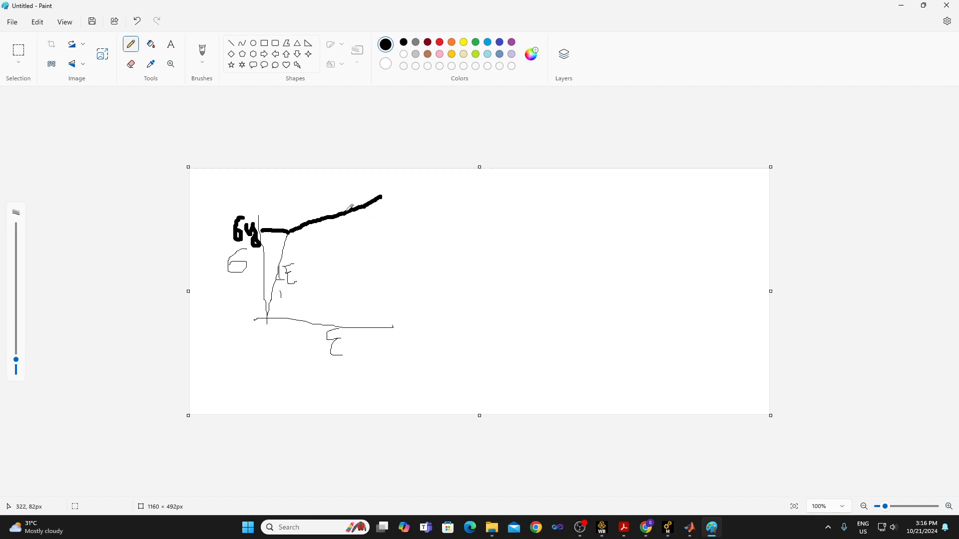
Draw the unloading line from the hardening line to the strain axis, parallel to the elastic line, with arrows in both directions.
left_click_drag(345, 214, 339, 295)
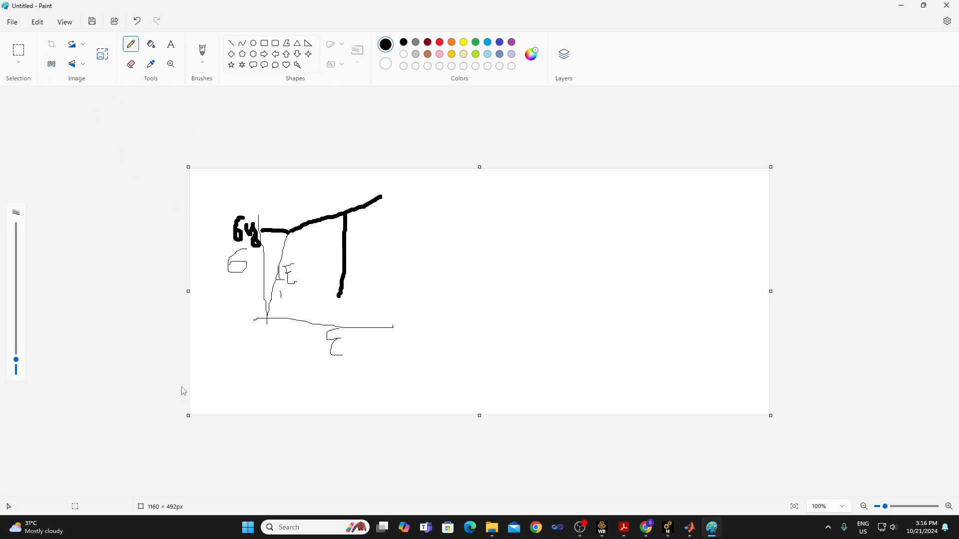
key("ctrl+z")
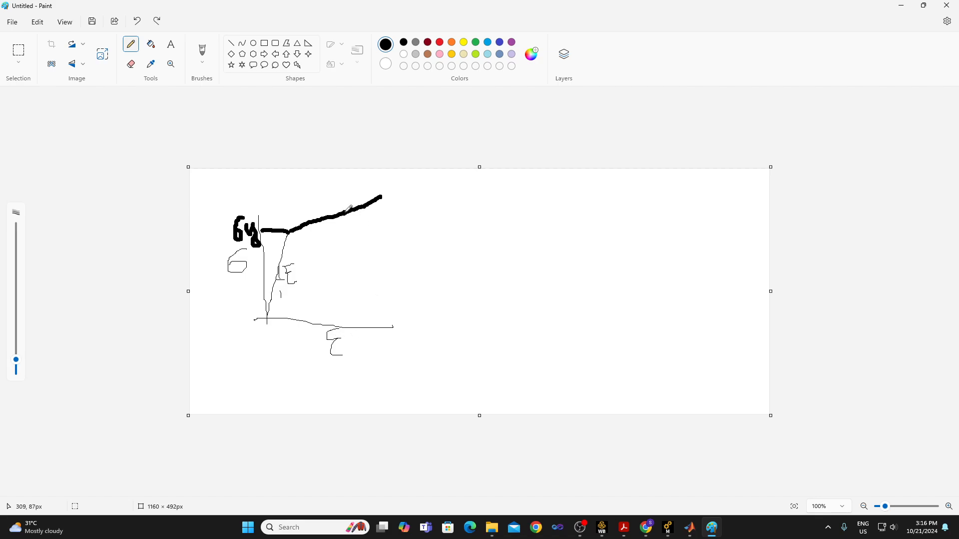
left_click_drag(344, 212, 312, 323)
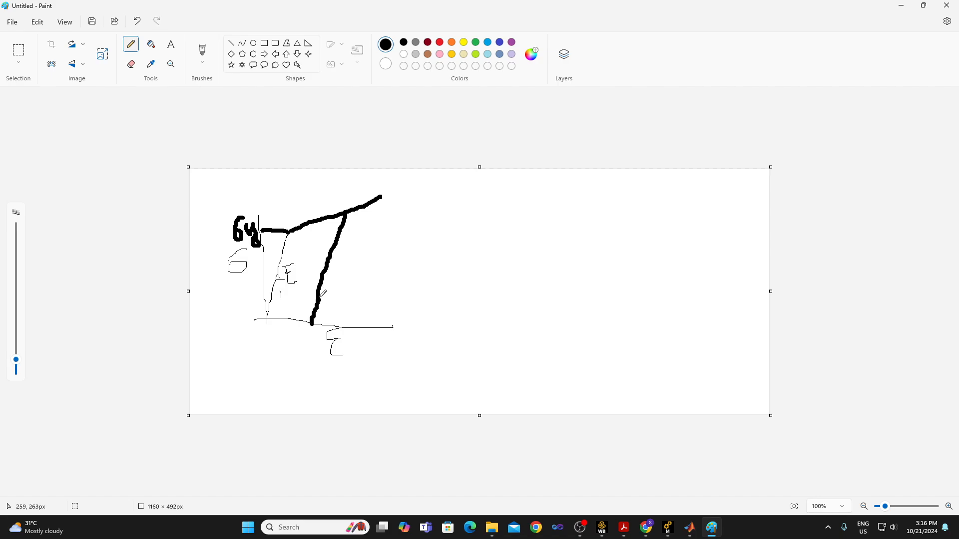
left_click(278, 274)
mouse_move(315, 268)
left_mouse_down()
mouse_move(319, 294)
mouse_move(326, 288)
left_mouse_up()
mouse_move(326, 246)
left_mouse_down()
mouse_move(335, 238)
mouse_move(344, 246)
left_mouse_up()
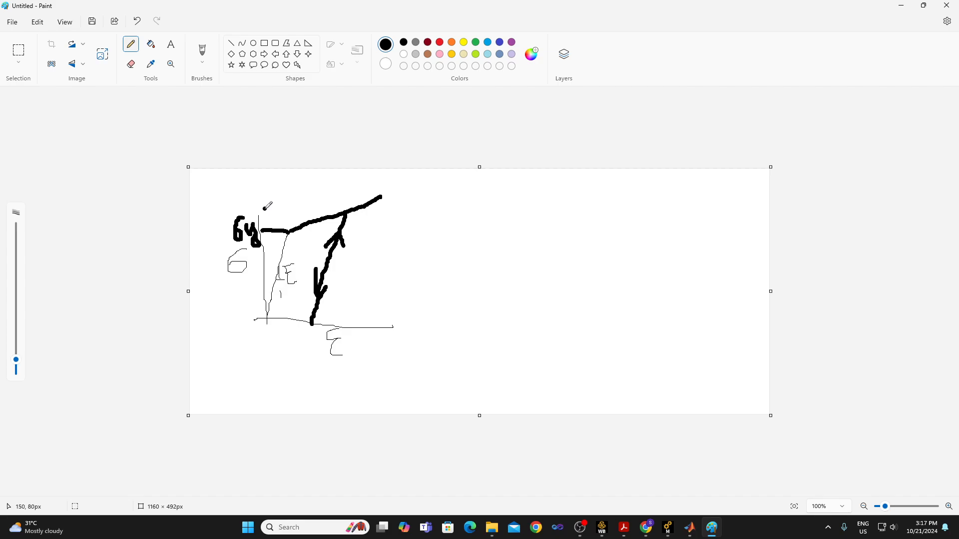
Mark the raised yield level with a horizontal line and bracket its difference from σy with a brace labelled X.
left_click_drag(263, 208, 330, 209)
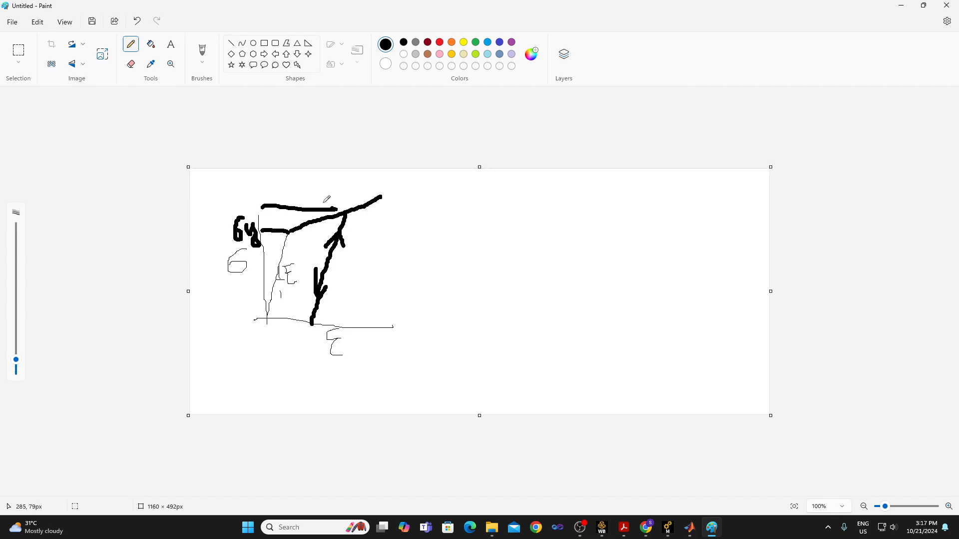
left_click(208, 206)
mouse_move(212, 206)
left_mouse_down()
mouse_move(207, 223)
mouse_move(220, 240)
left_mouse_up()
mouse_move(214, 179)
left_mouse_down()
mouse_move(231, 200)
mouse_move(225, 189)
mouse_move(217, 201)
left_mouse_up()
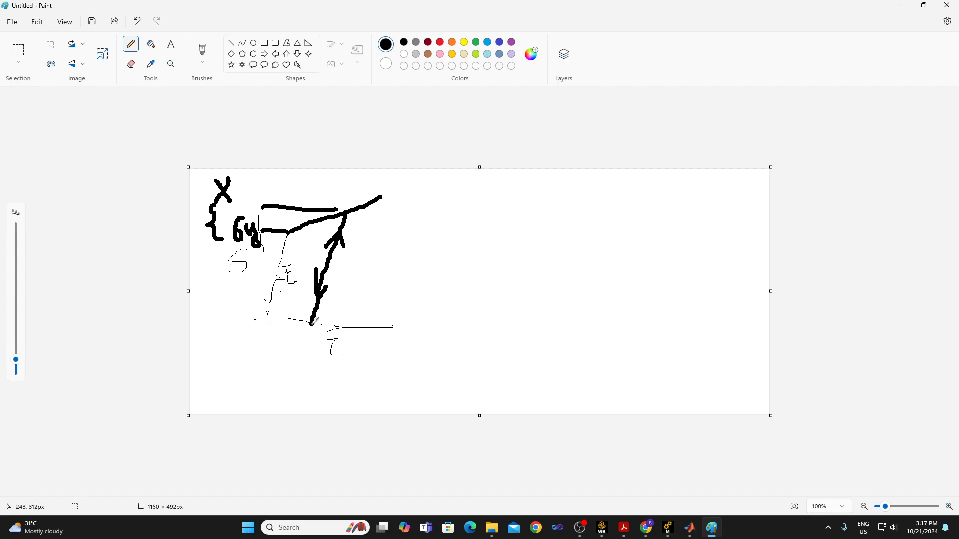
Extend the unloading line below the strain axis into compression and write σy + X beside its lower end.
left_click_drag(311, 325, 295, 398)
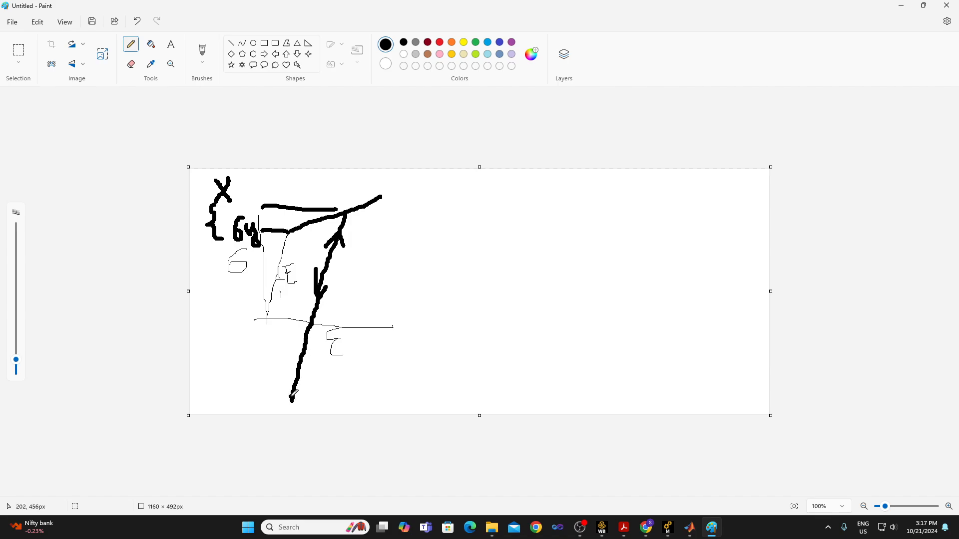
left_click_drag(292, 401, 283, 414)
mouse_move(345, 387)
left_mouse_down()
mouse_move(358, 407)
mouse_move(348, 395)
mouse_move(389, 370)
mouse_move(383, 388)
left_mouse_up()
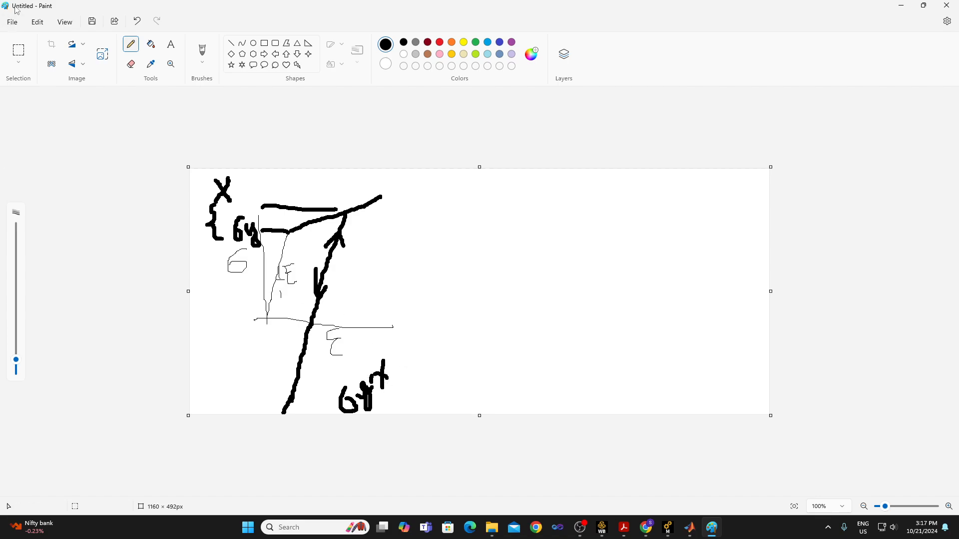
left_click(137, 21)
left_click(137, 21)
left_click(137, 21)
mouse_move(380, 383)
left_mouse_down()
mouse_move(388, 375)
mouse_move(392, 387)
mouse_move(413, 369)
mouse_move(399, 383)
left_mouse_up()
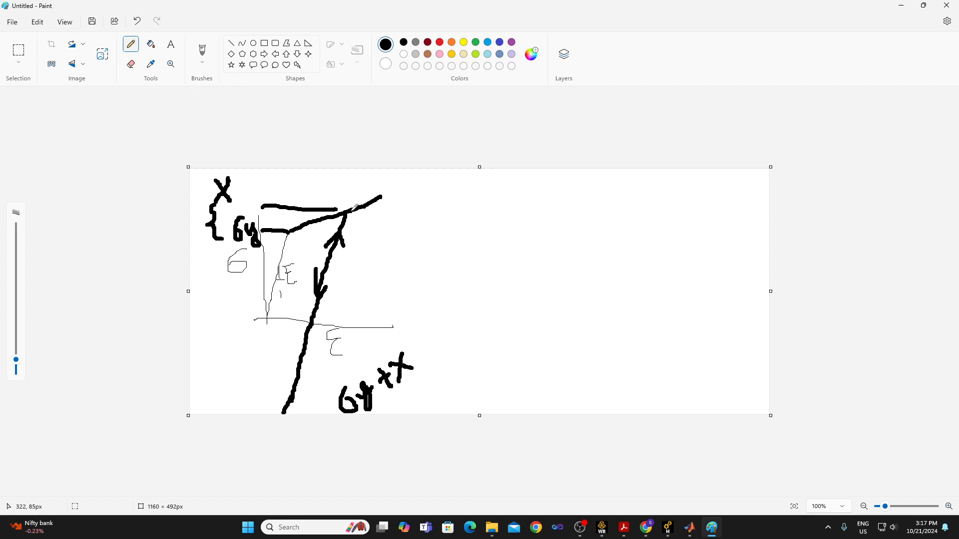
Mark an earlier reverse yield point on the compression line, annotate it with σy and X, and draw the compressive hardening branch with an arrow.
mouse_move(298, 370)
left_mouse_down()
mouse_move(344, 371)
mouse_move(359, 352)
mouse_move(363, 377)
mouse_move(403, 313)
mouse_move(398, 325)
left_mouse_up()
left_click(394, 315)
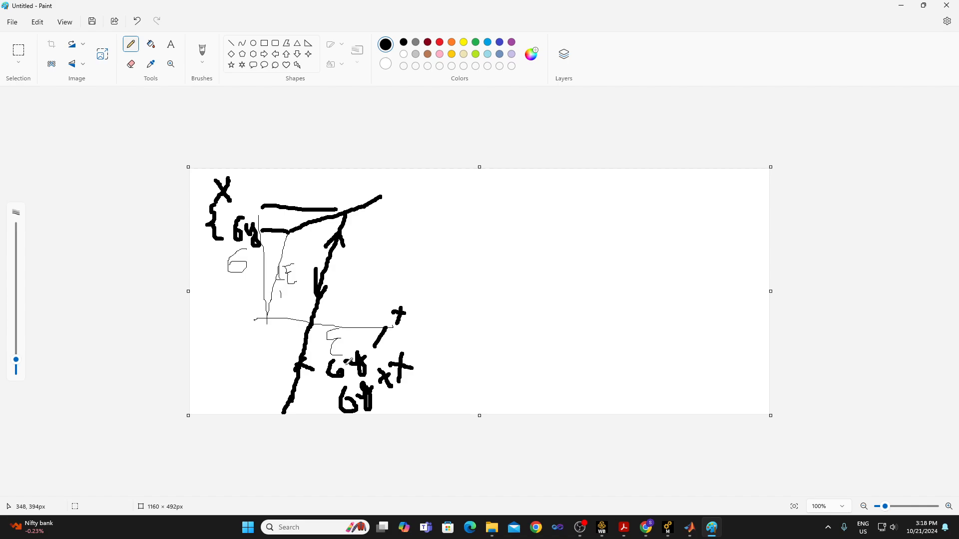
mouse_move(297, 364)
left_mouse_down()
mouse_move(233, 401)
mouse_move(266, 393)
left_mouse_up()
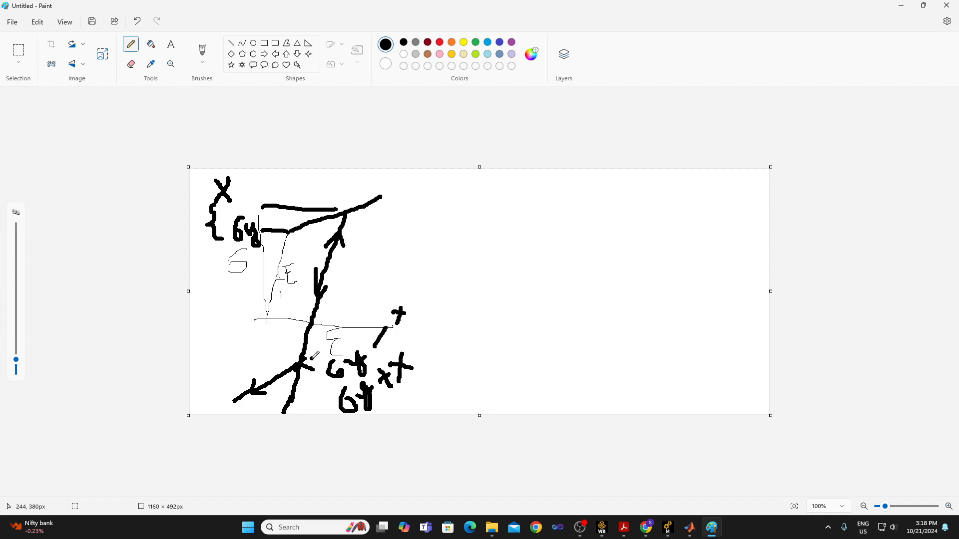
Draw a short vertical bar labelled x just above the strain axis, beside the unloading line.
left_click(371, 220)
mouse_move(331, 295)
left_mouse_down()
mouse_move(347, 295)
mouse_move(338, 328)
left_mouse_up()
mouse_move(350, 302)
left_mouse_down()
mouse_move(359, 316)
mouse_move(367, 305)
mouse_move(375, 320)
left_mouse_up()
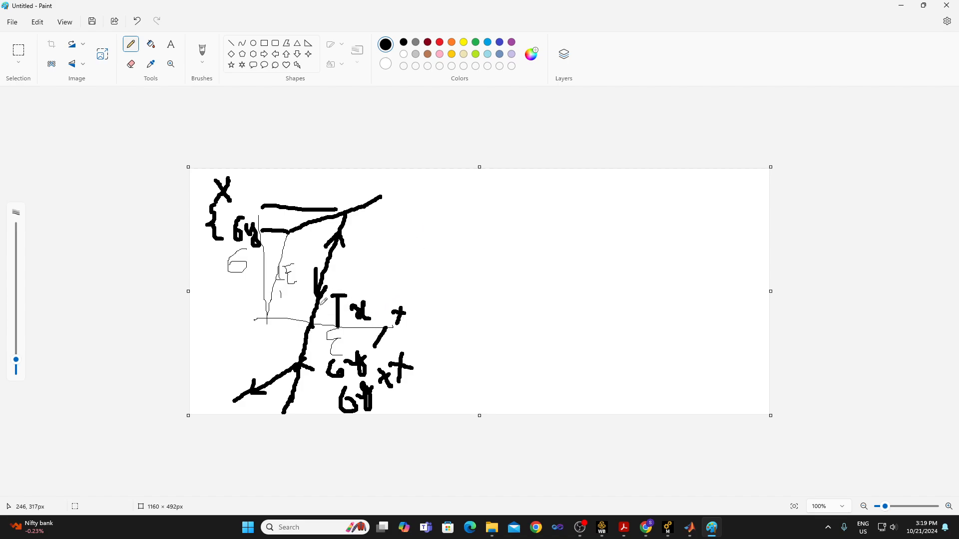
left_click(328, 280)
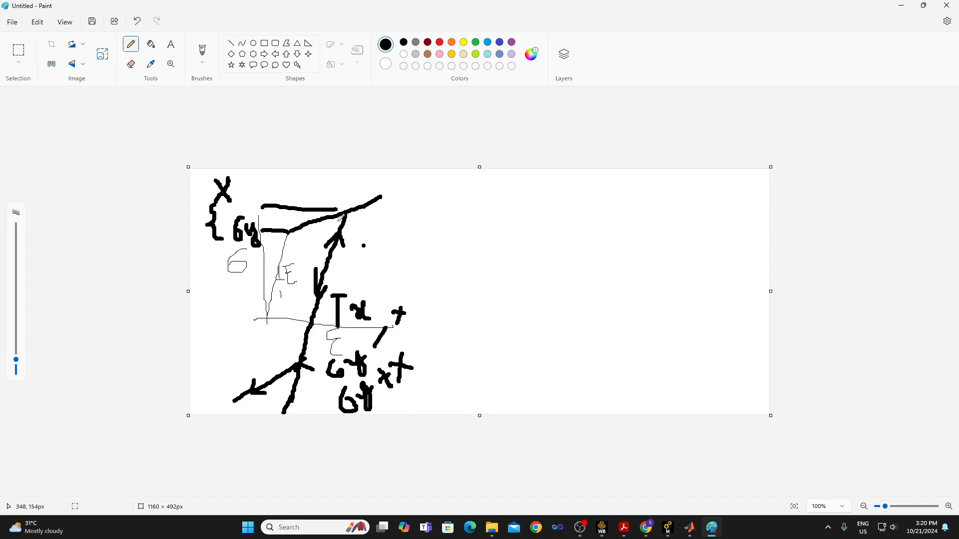
Switch to Workbench and set the number of kinematic models in the UHSS (heated) Chaboche Kinematic Hardening to 2.
mouse_move(673, 532)
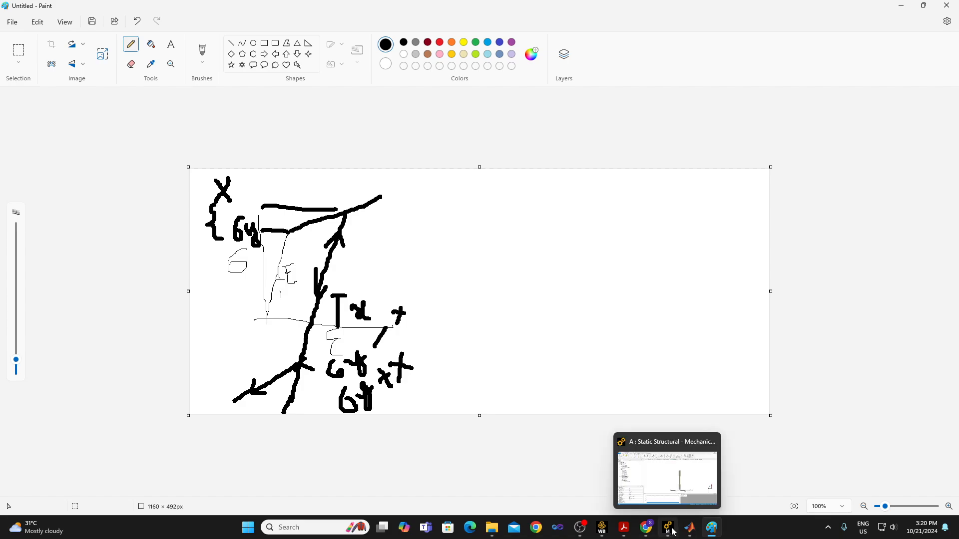
left_click(602, 528)
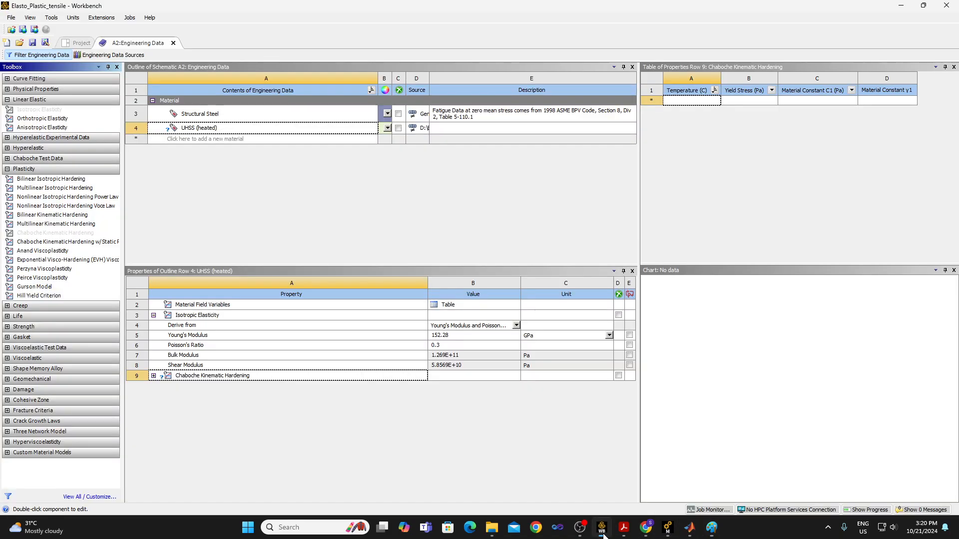
left_click(153, 376)
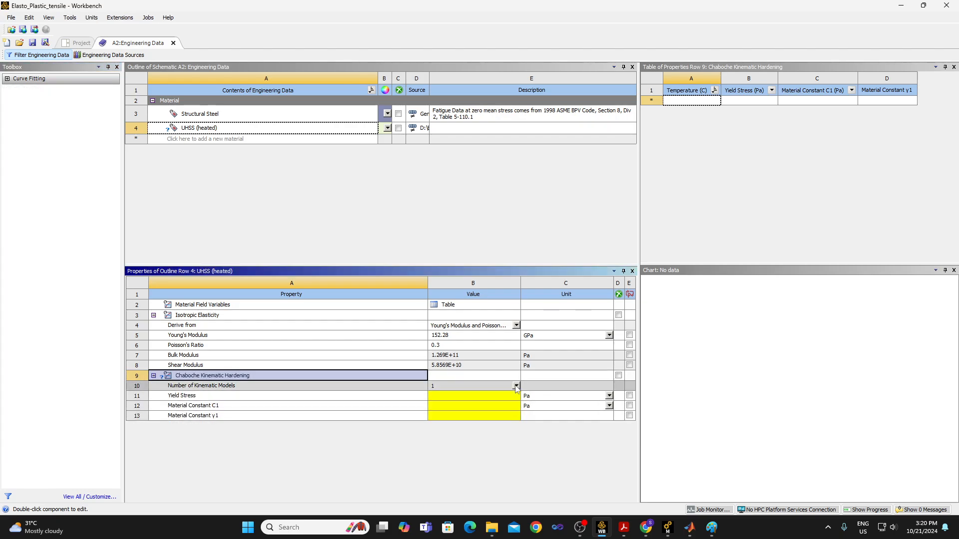
left_click(516, 387)
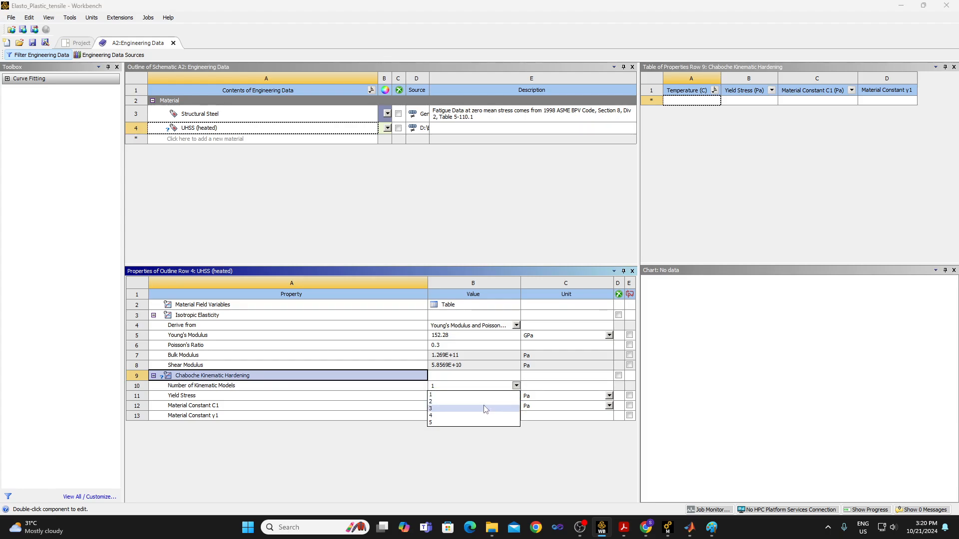
left_click(483, 402)
Set the units of Yield Stress, Material Constant C1 and Material Constant C2 to MPa.
left_click(609, 396)
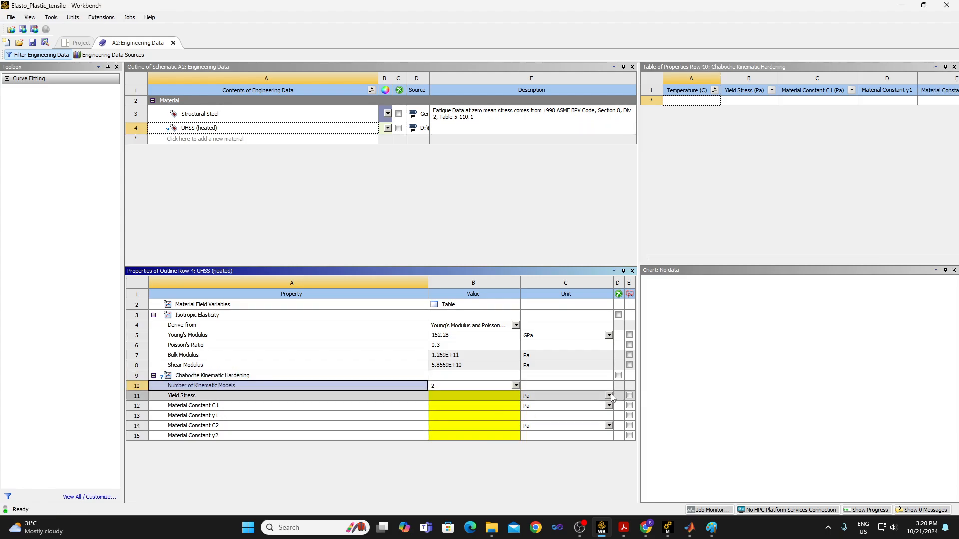
left_click(595, 440)
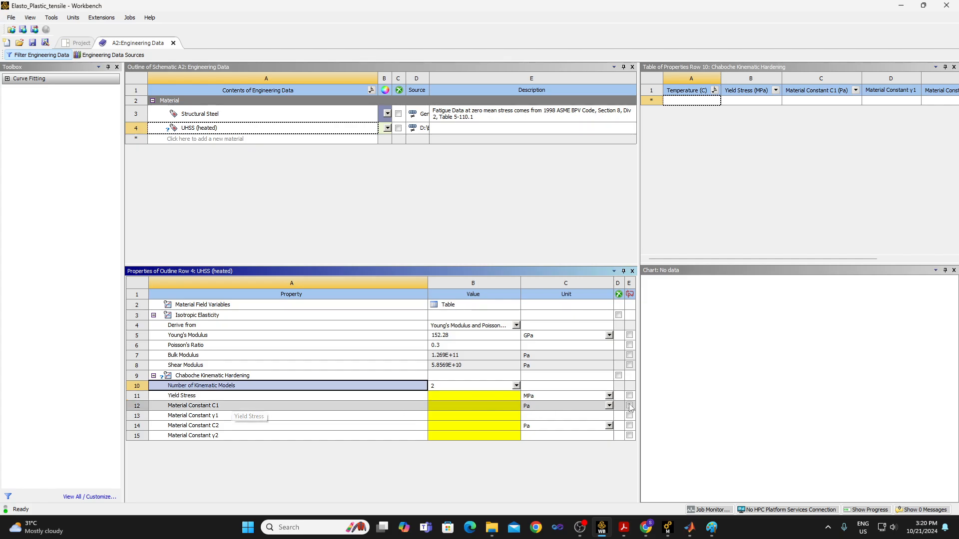
left_click(610, 407)
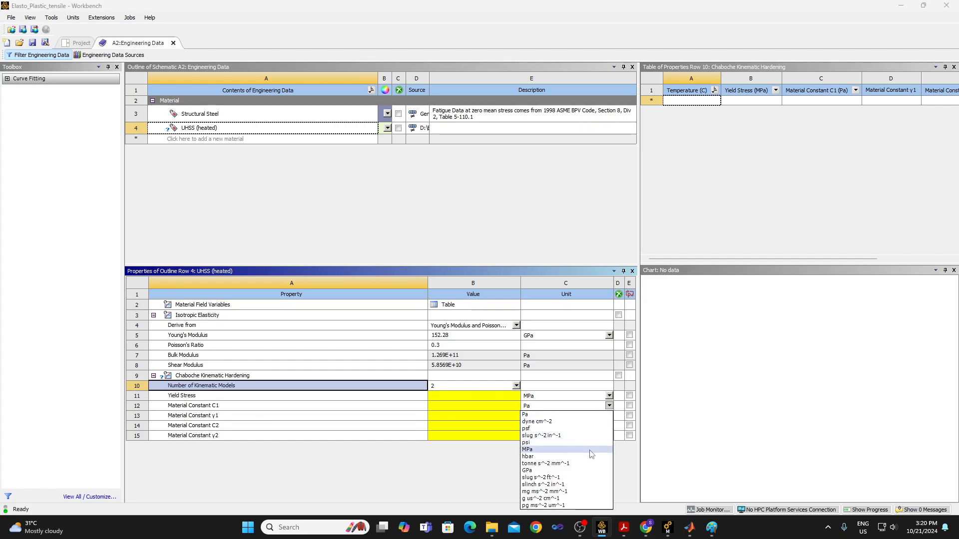
left_click(592, 452)
left_click(610, 426)
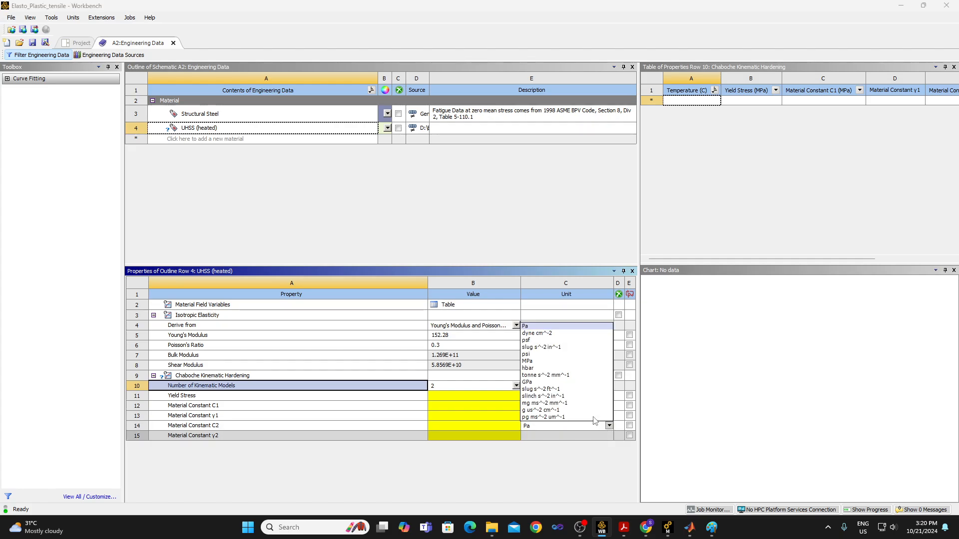
left_click(570, 366)
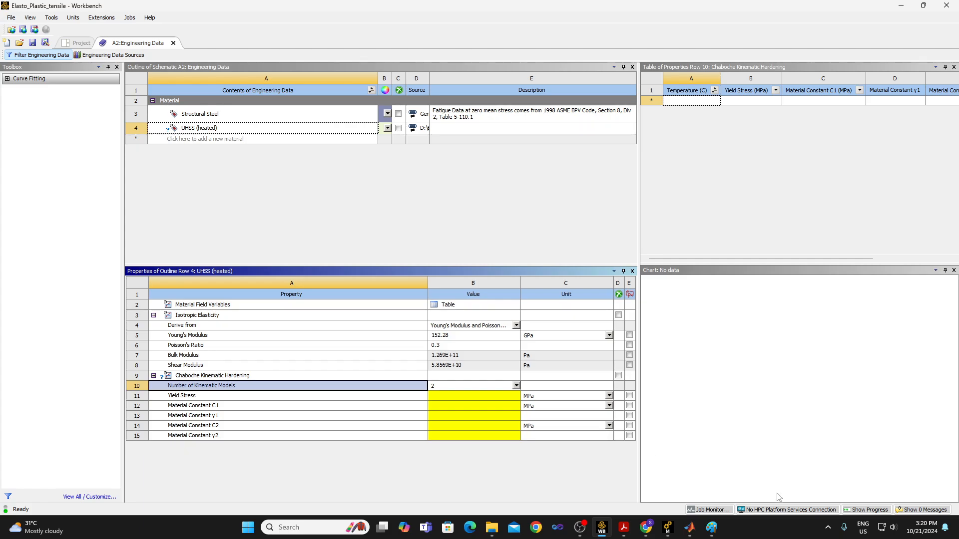
Consult the UHSS (Heated) yield stress in the car roof crushing study PDF and set the material's Yield Stress to 209.03 MPa in Workbench.
mouse_move(625, 529)
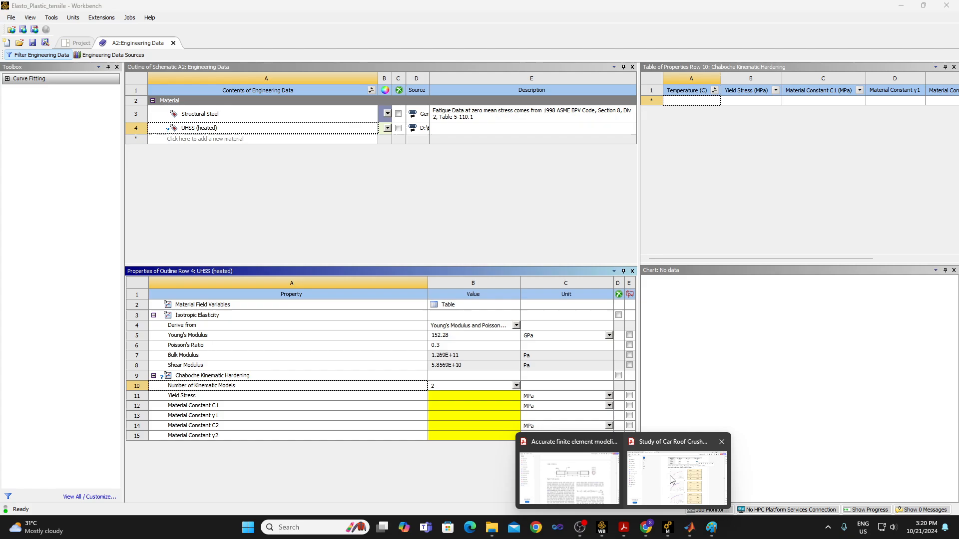
left_click(681, 446)
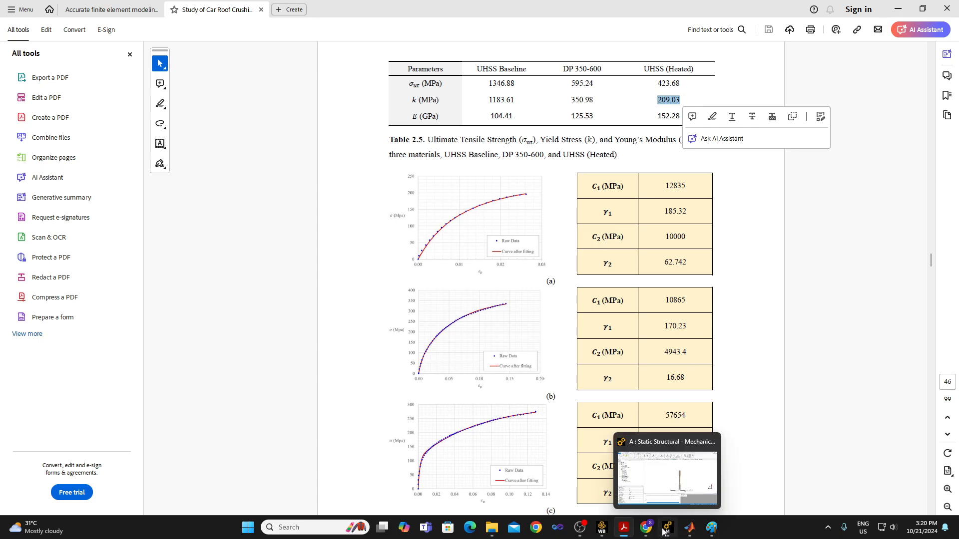
left_click(614, 474)
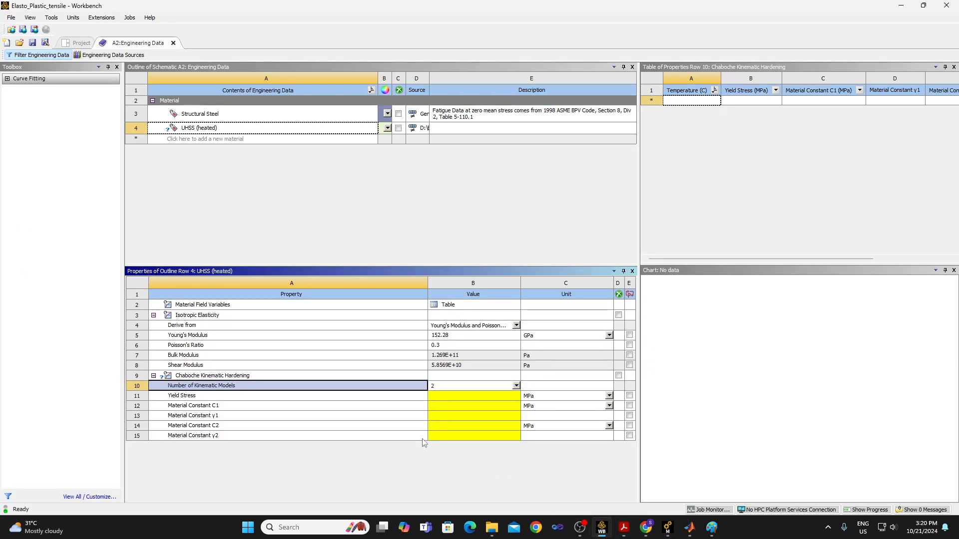
left_click(459, 399)
type("209")
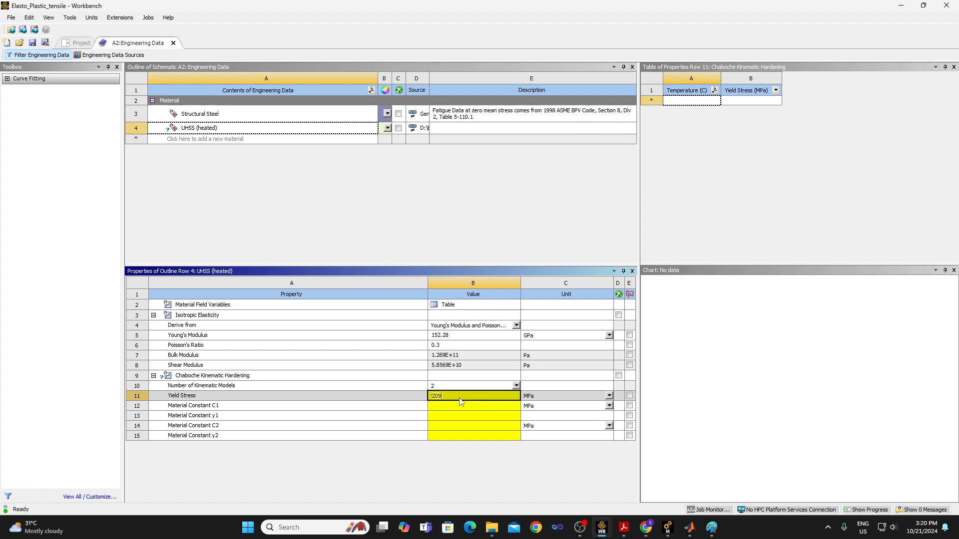
type(".03")
key("Return")
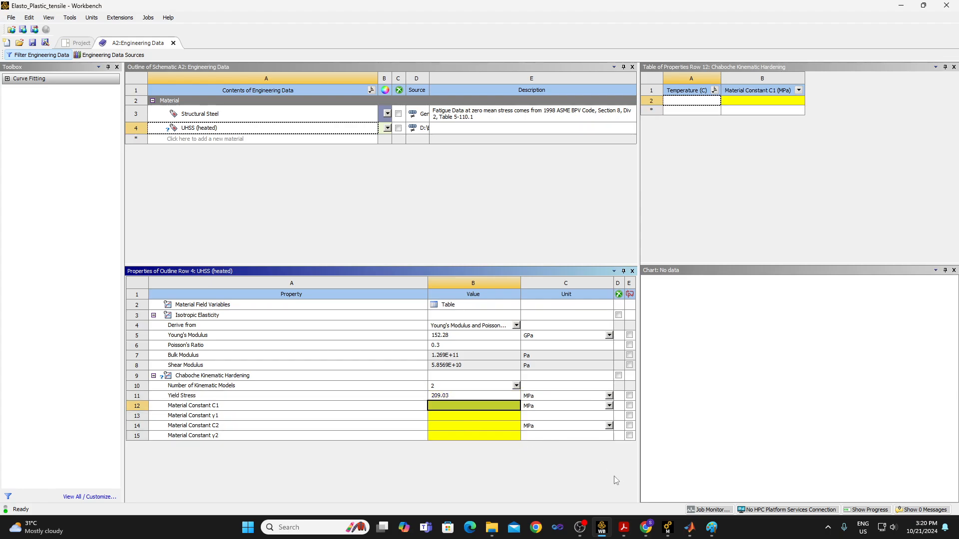
Arrange the car roof crushing study PDF and the Workbench window side by side, with the PDF's tools pane closed.
left_click(625, 534)
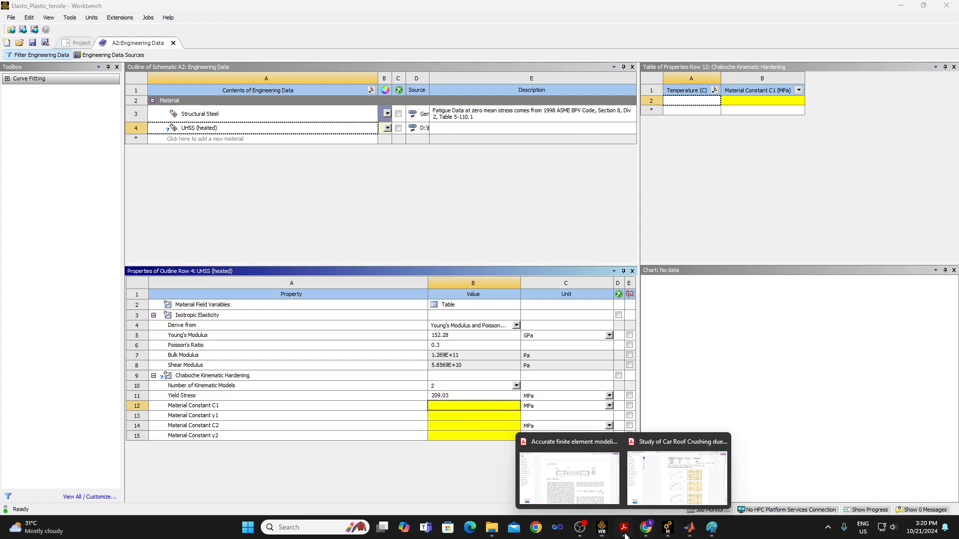
left_click(652, 490)
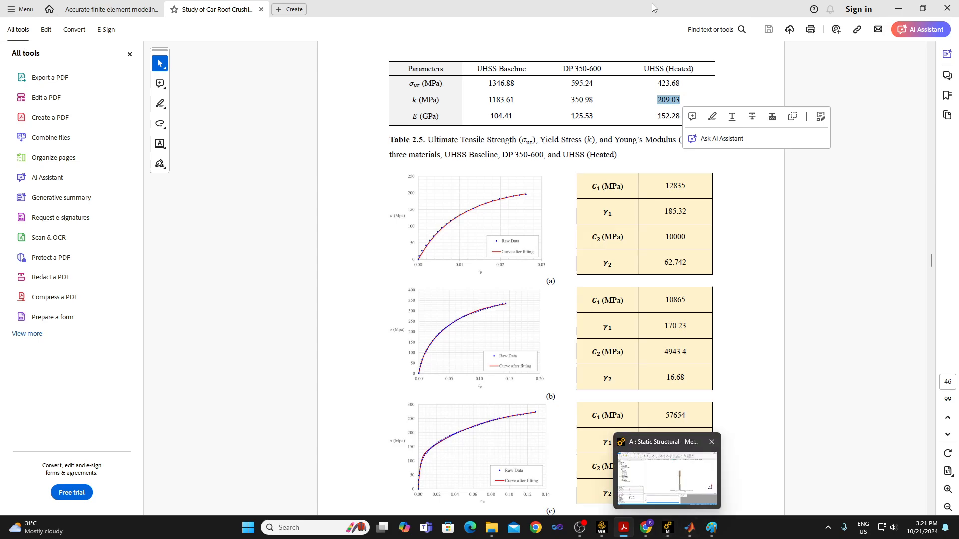
left_click_drag(669, 7, 958, 120)
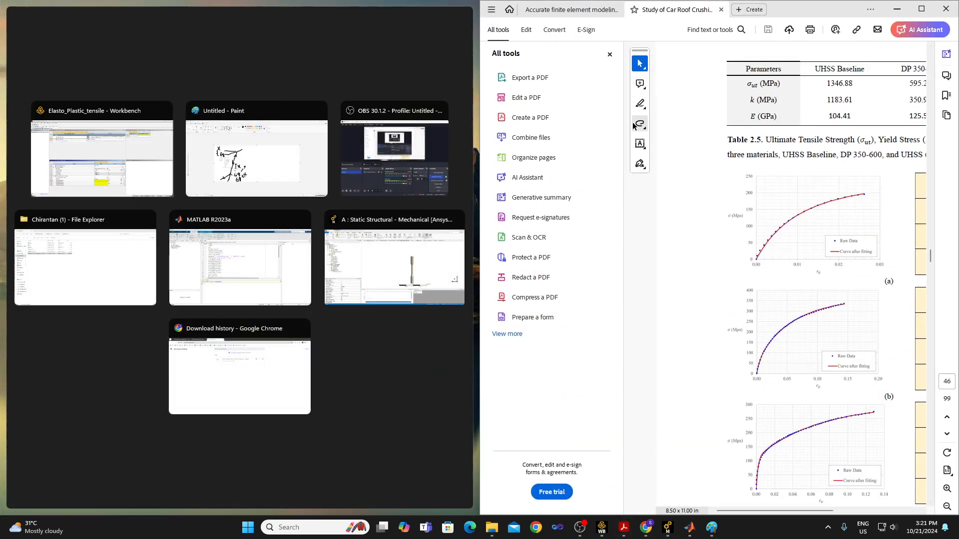
left_click(606, 55)
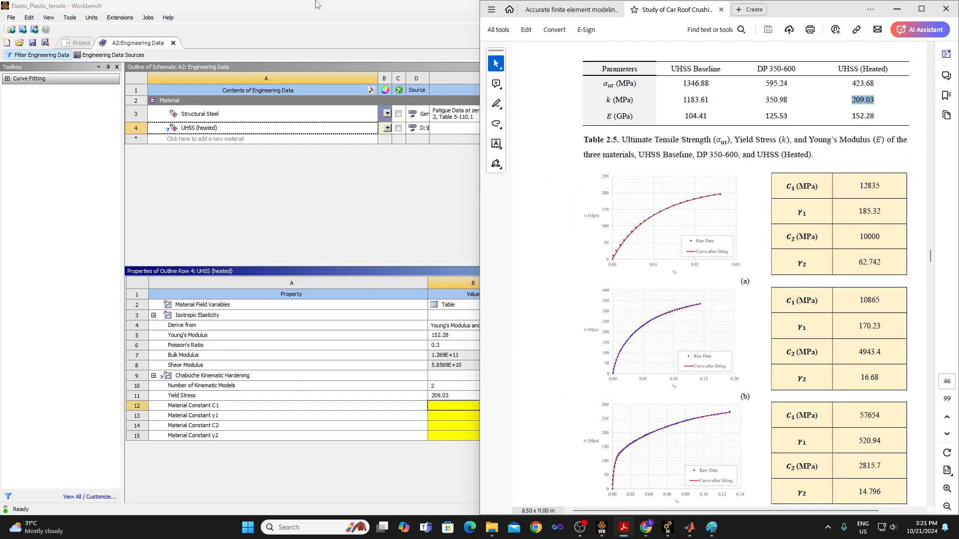
left_click_drag(407, 7, 1, 126)
Set the UHSS (heated) Material Constant C1 to 57654 MPa and Material Constant γ1 to 520.94.
left_click(270, 417)
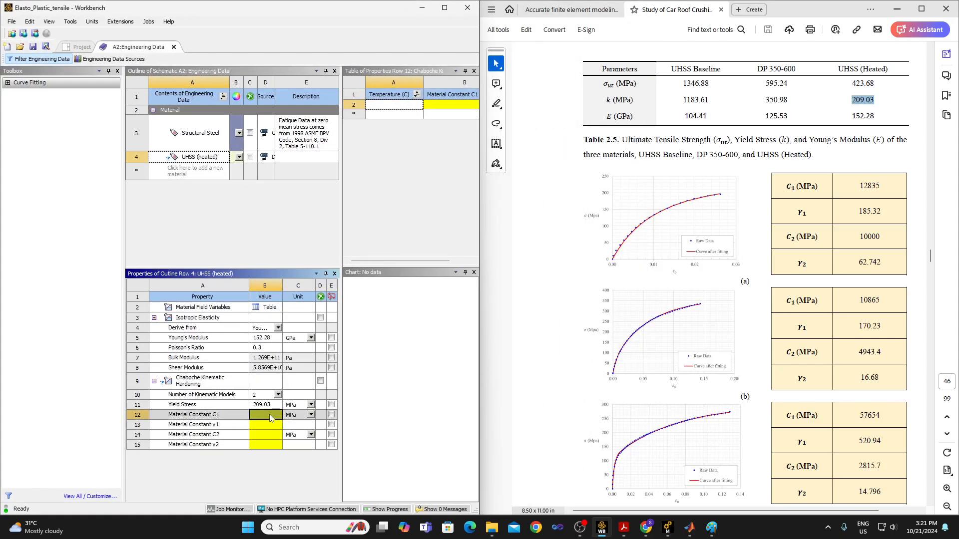
type("57654")
key("Return")
left_click(272, 425)
type("520.94")
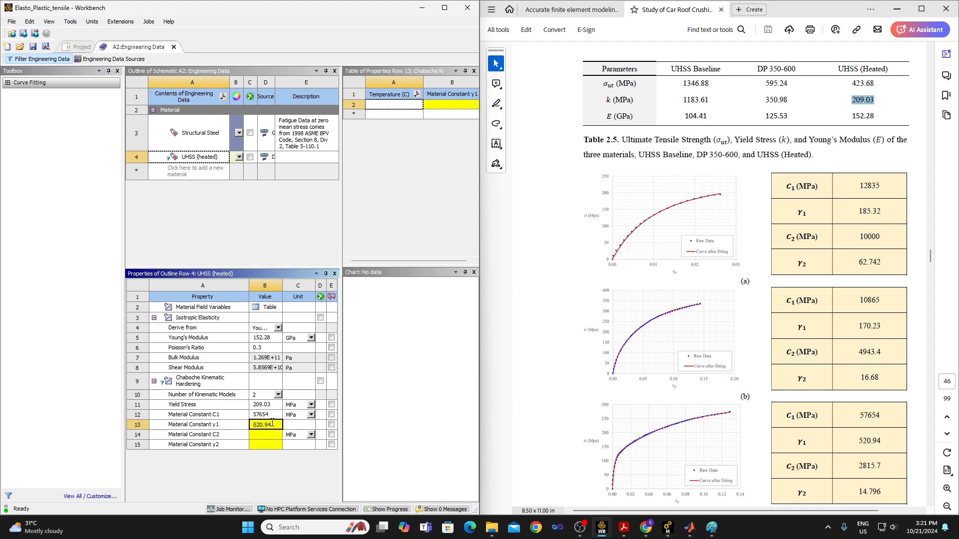
key("Return")
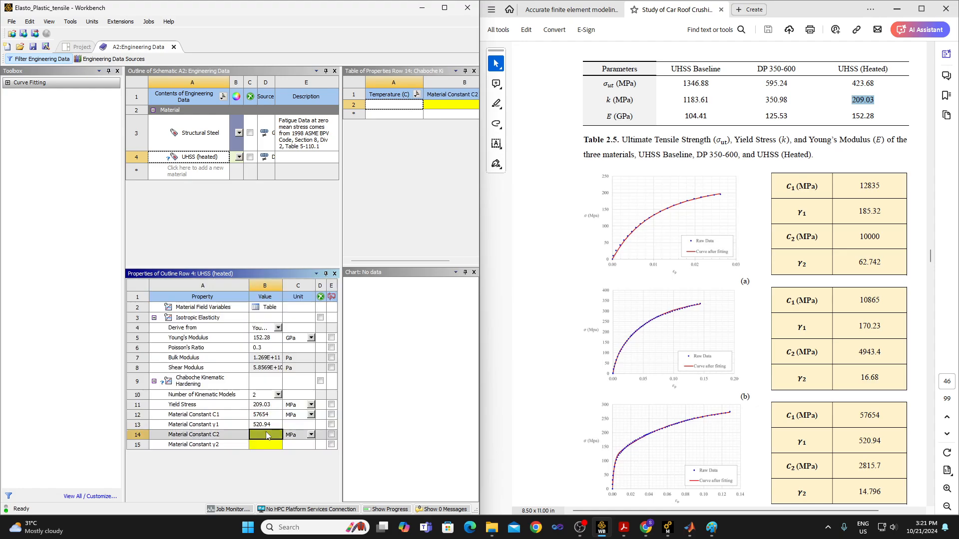
Set Material Constant C2 to 2815.7 MPa and Material Constant γ2 to 14.796, and save the project.
type("2815.7")
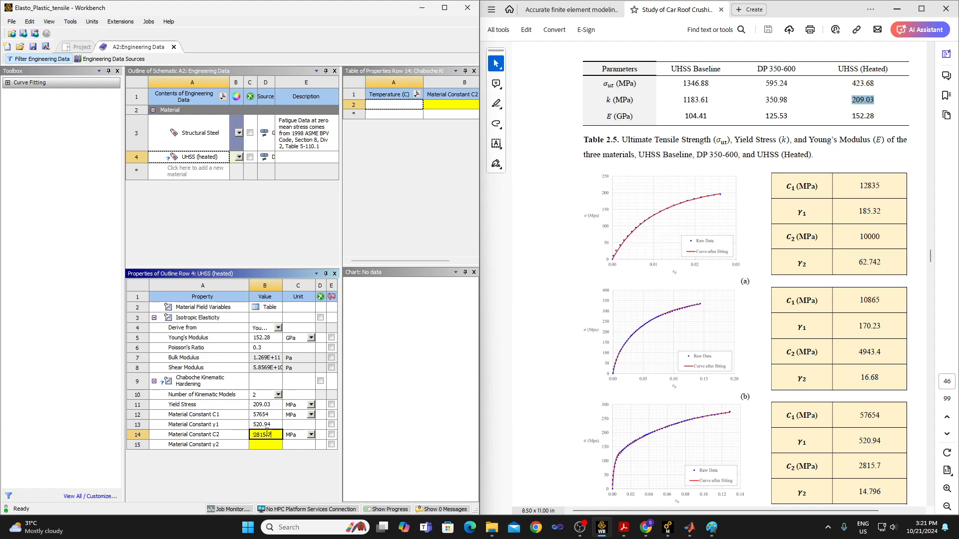
key("Return")
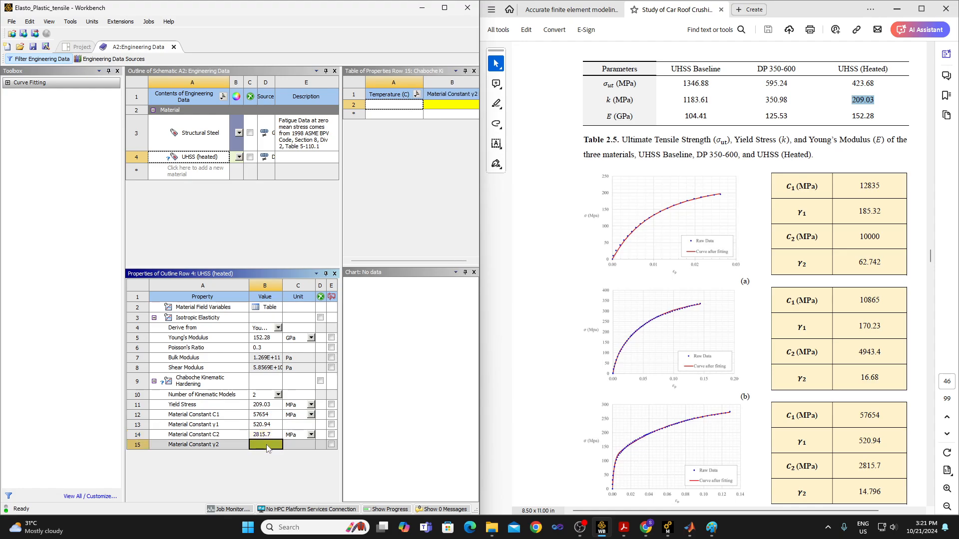
type("14.796")
key("Return")
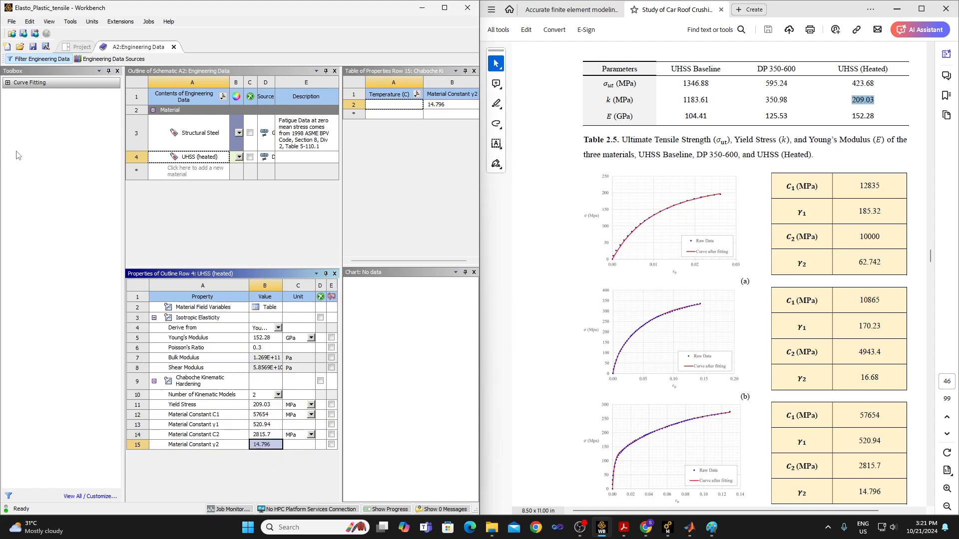
left_click(33, 46)
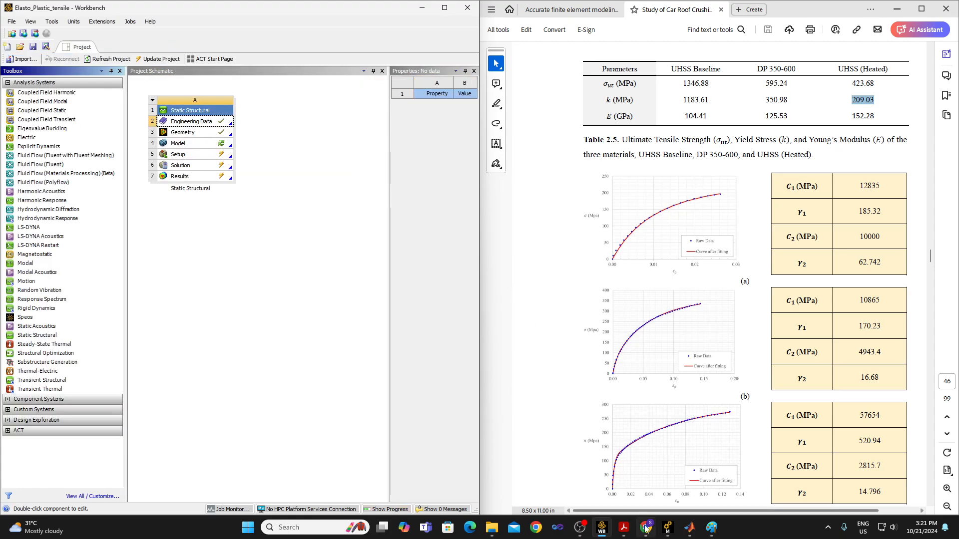
Switch to Mechanical, refresh the model's materials, and display the properties of UHSS (heated).
mouse_move(667, 529)
left_click(665, 483)
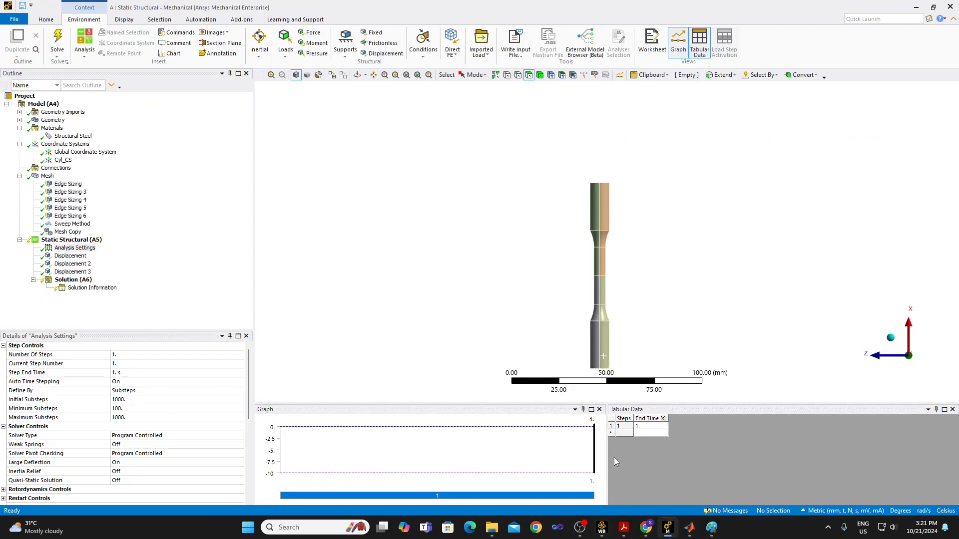
left_click(57, 129)
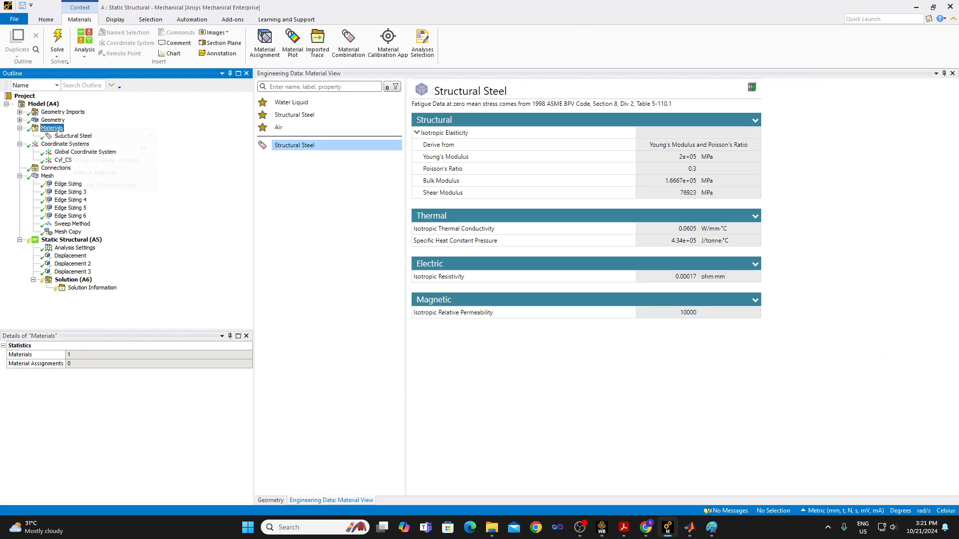
right_click(57, 130)
left_click(81, 172)
left_click(72, 144)
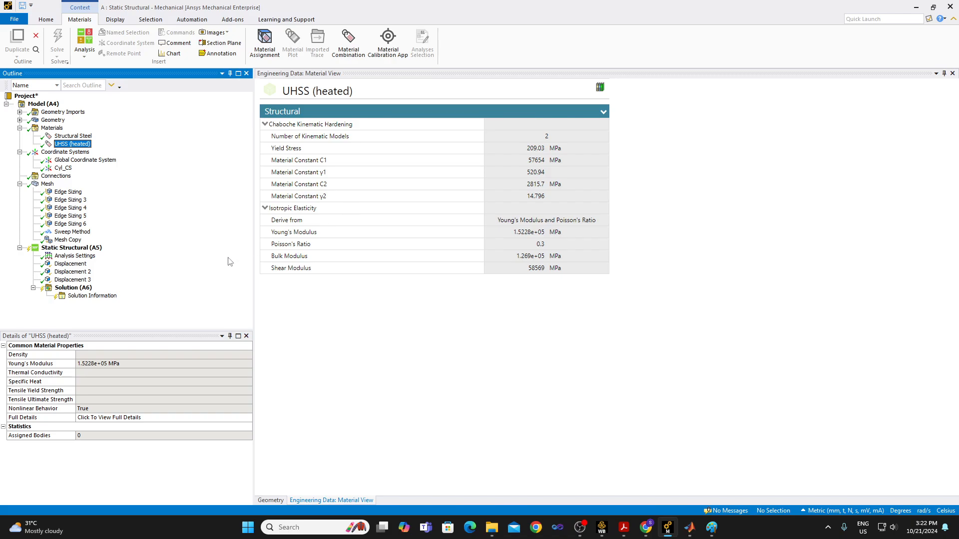
Assign the UHSS (heated) material to the specimen's Part under Geometry.
left_click(20, 120)
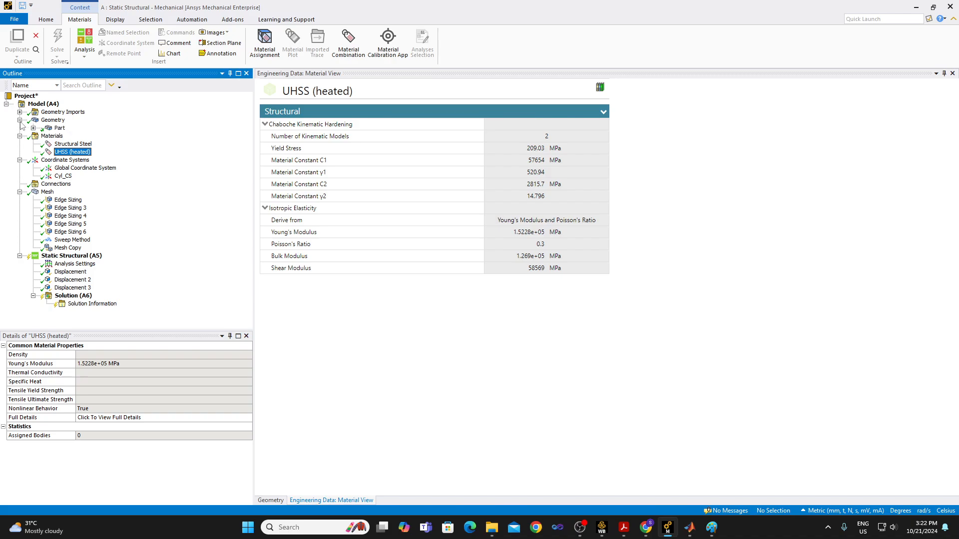
left_click(60, 128)
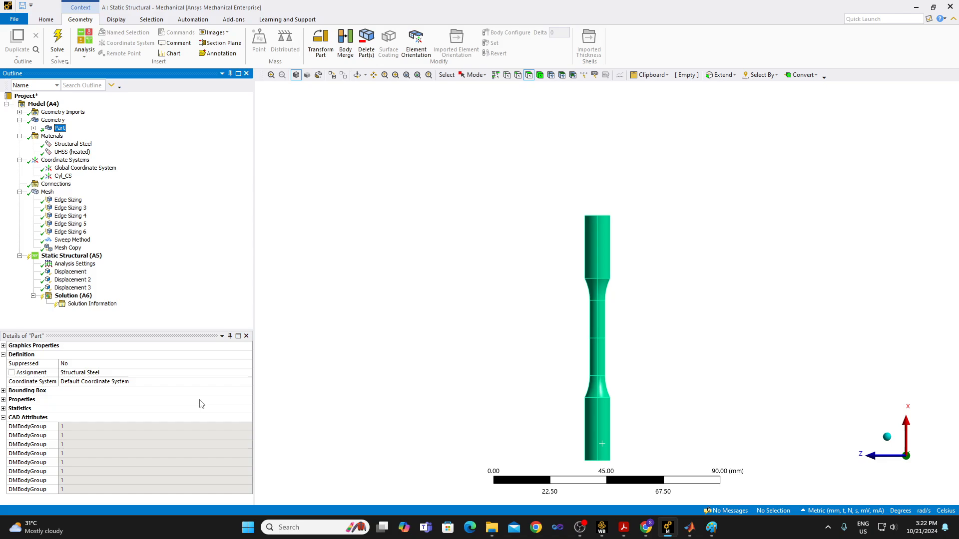
left_click(222, 374)
left_click(249, 373)
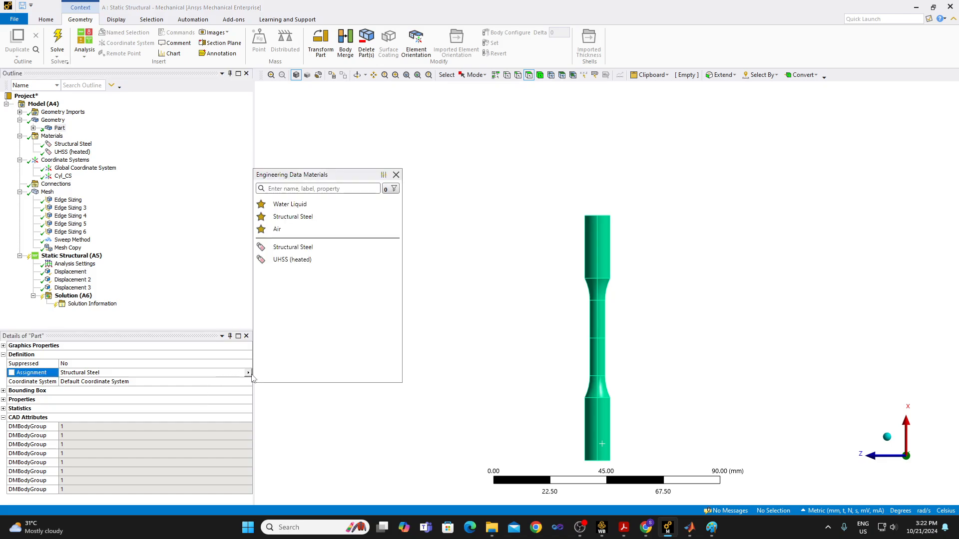
left_click(297, 261)
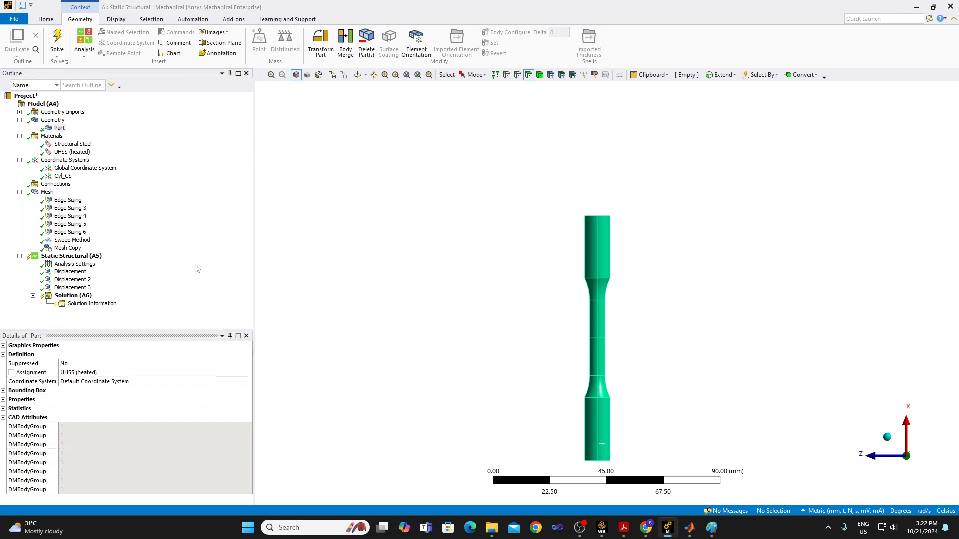
left_click(197, 269)
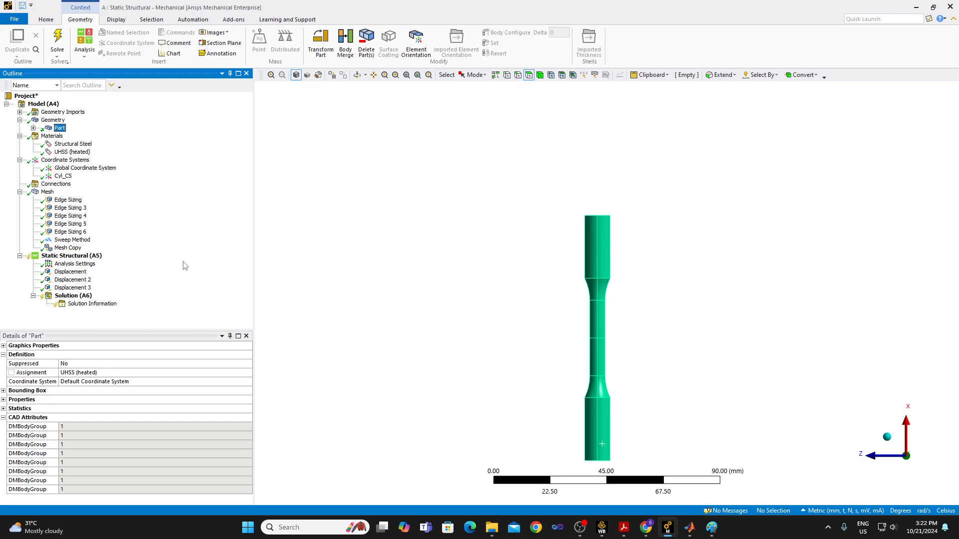
Check the material assignment of the first Solid body in the Part, and collapse the Geometry branch.
left_click(34, 127)
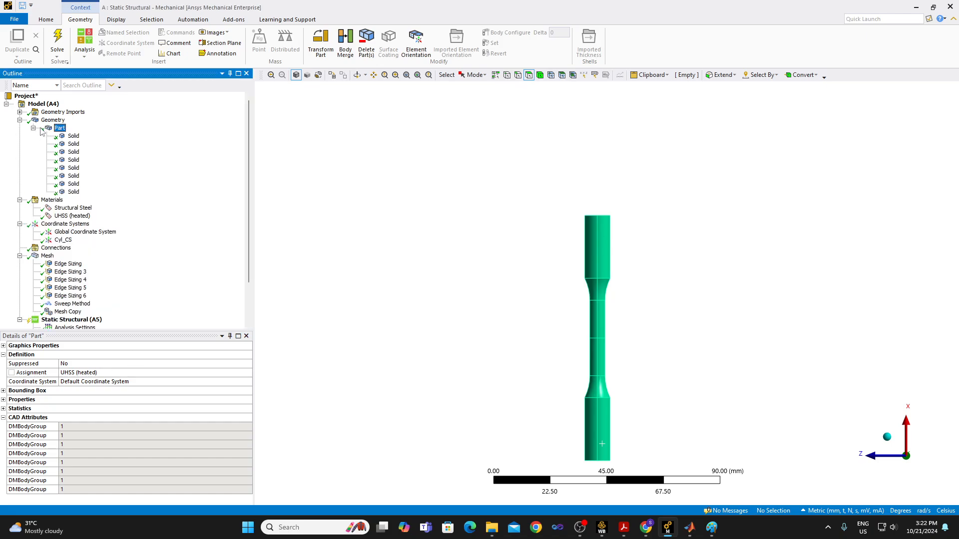
left_click(73, 136)
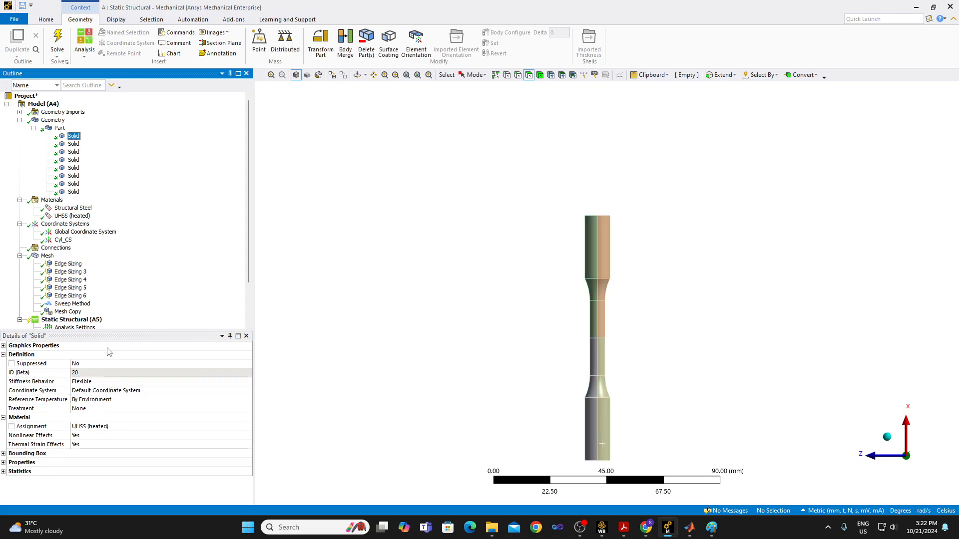
left_click(20, 120)
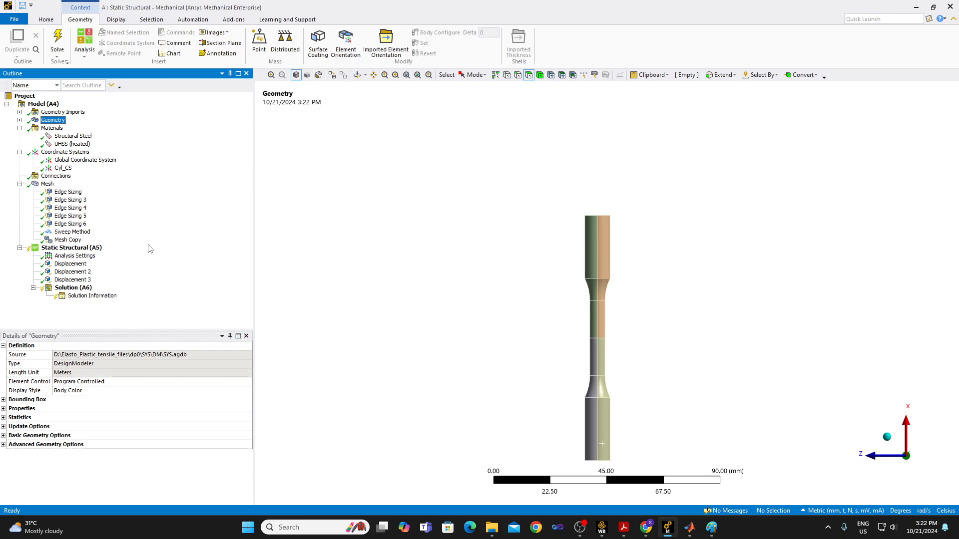
Solve the Static Structural analysis from Solution (A6).
left_click(83, 295)
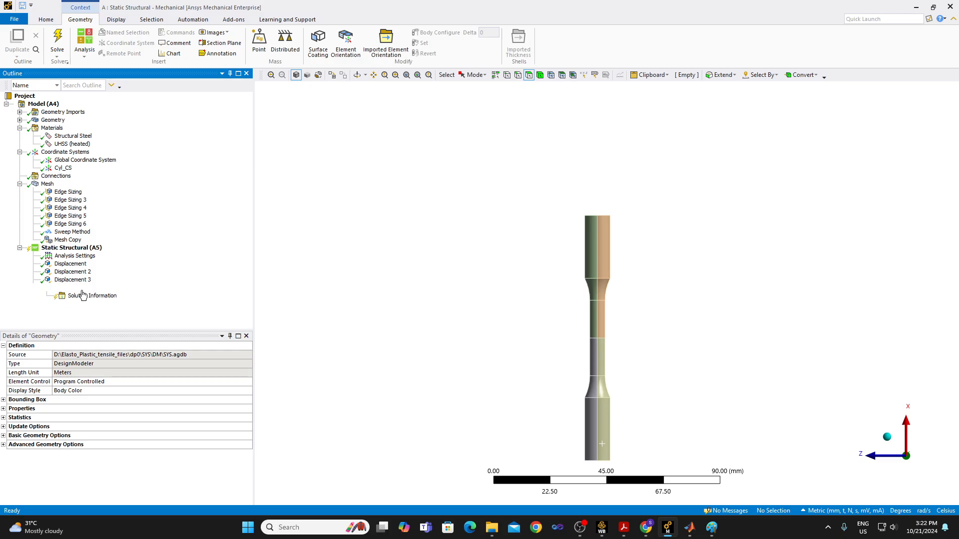
right_click(83, 290)
mouse_move(104, 298)
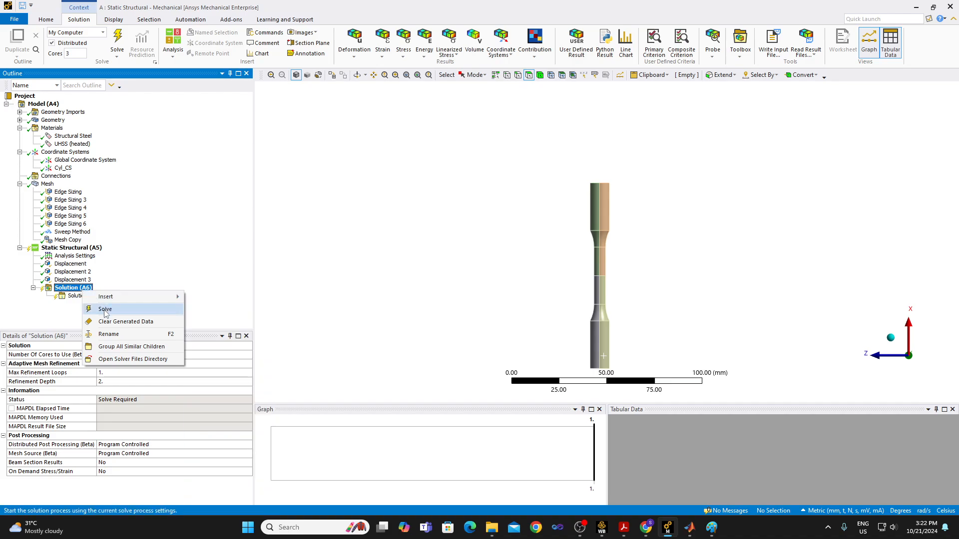
left_click(105, 311)
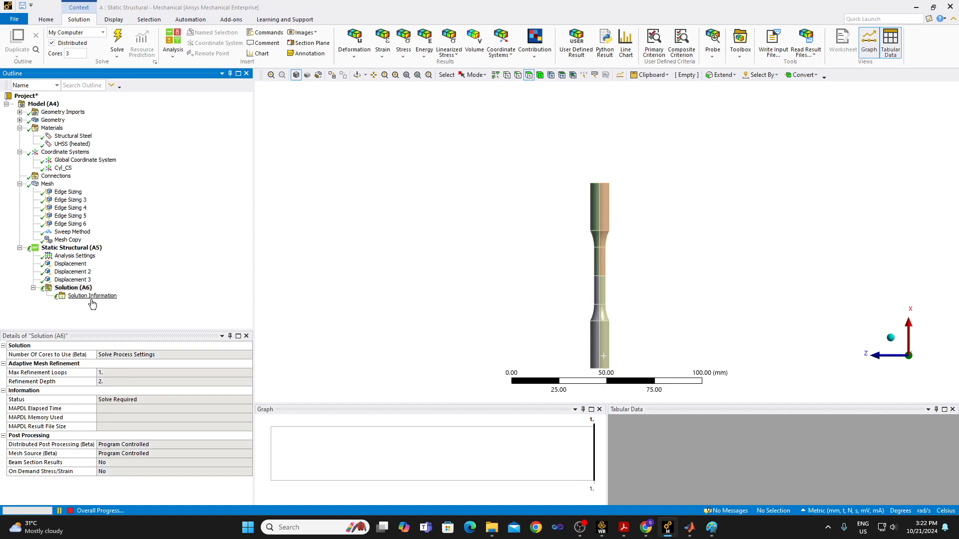
Set the Solution Output of Solution Information to Force Convergence to monitor the running solve.
left_click(91, 297)
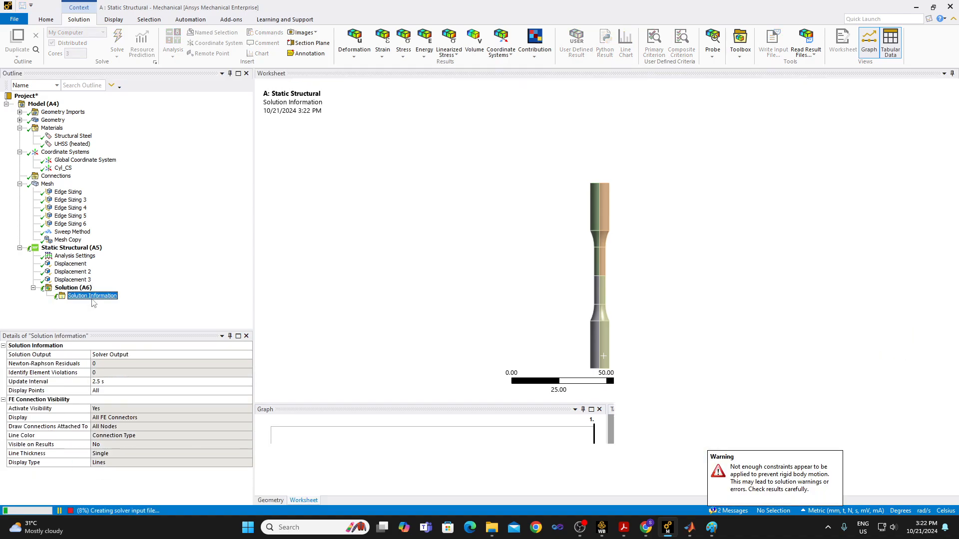
left_click(247, 356)
left_click(248, 356)
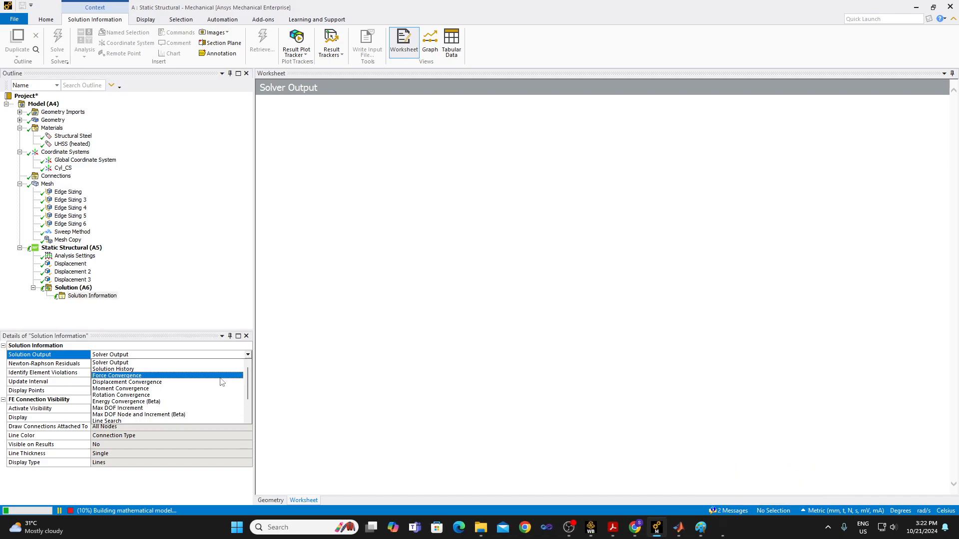
left_click(222, 377)
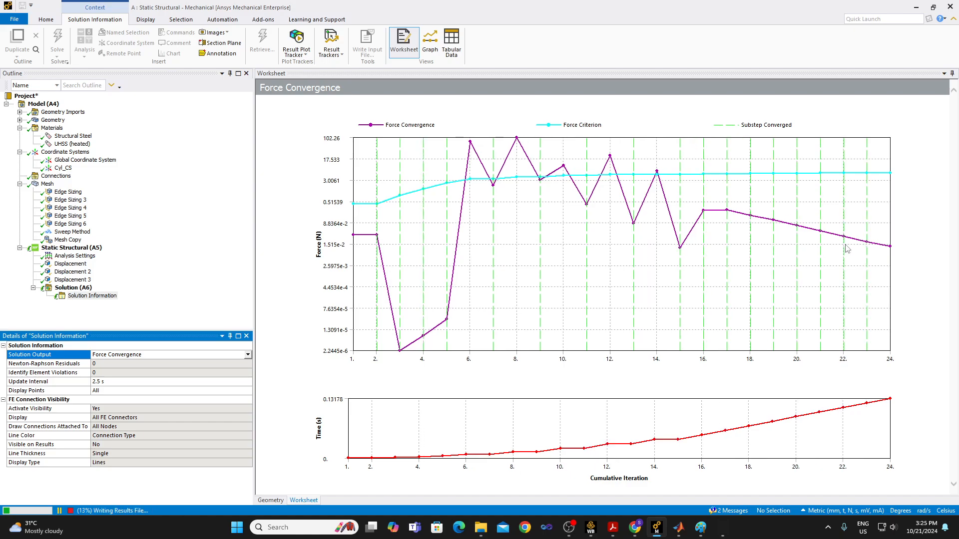
View the Time Increment plot in Solution Information, and return the Solution Output to Force Convergence.
left_click(247, 355)
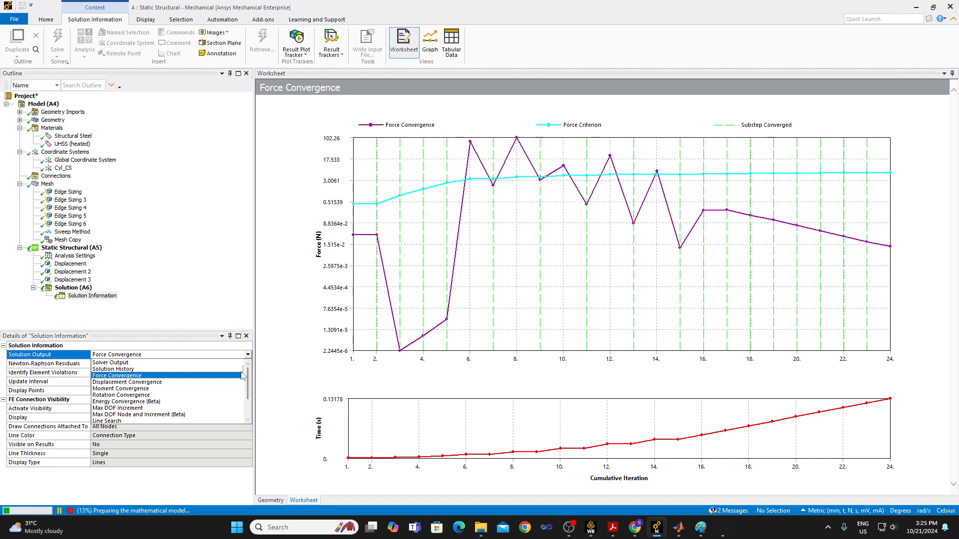
scroll(237, 408, "down", 3)
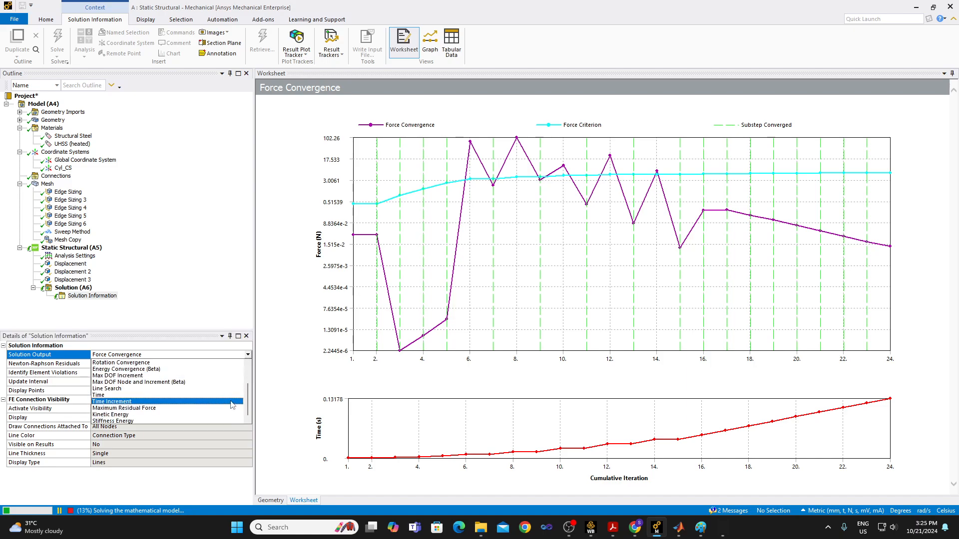
left_click(232, 402)
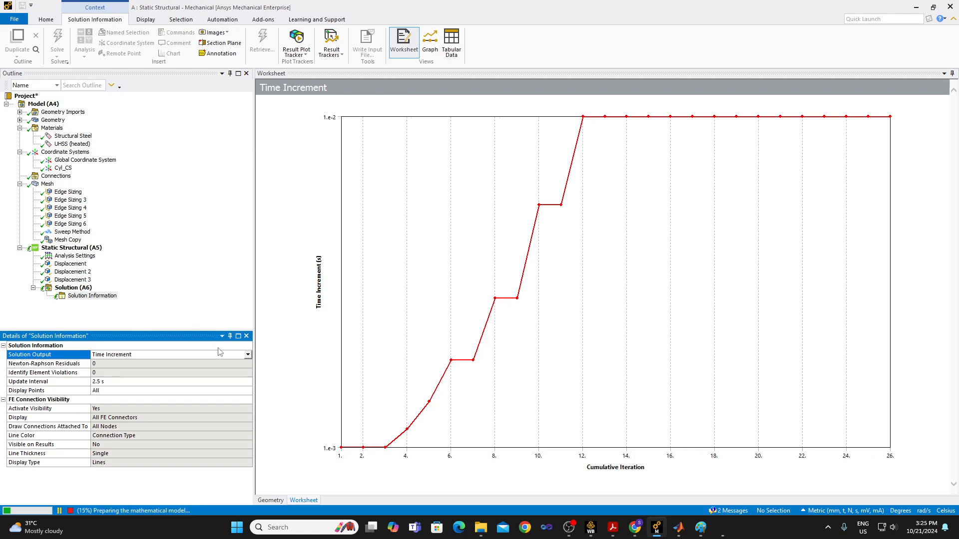
left_click(247, 355)
left_click(218, 363)
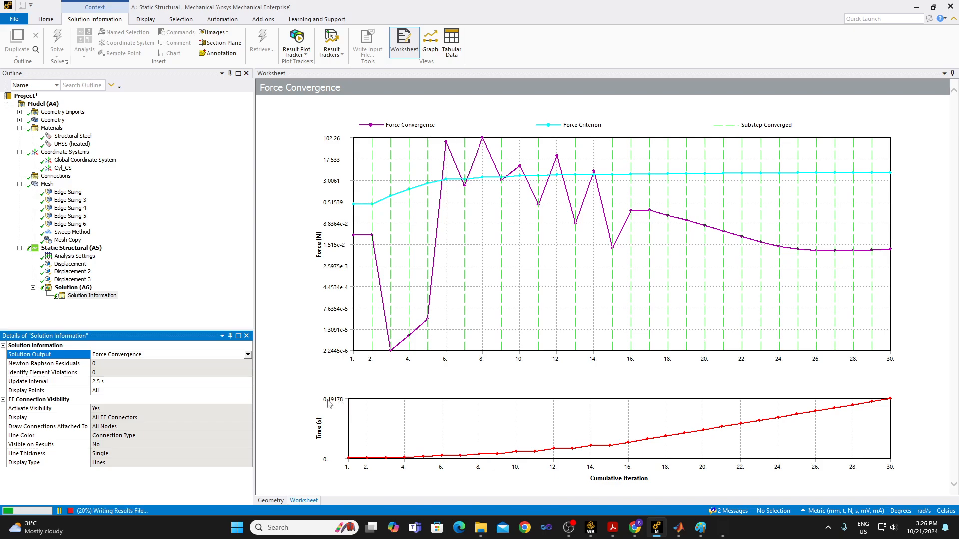
Set the Solution Output of Solution Information to Time Increment to recheck the substep sizes.
left_click(248, 355)
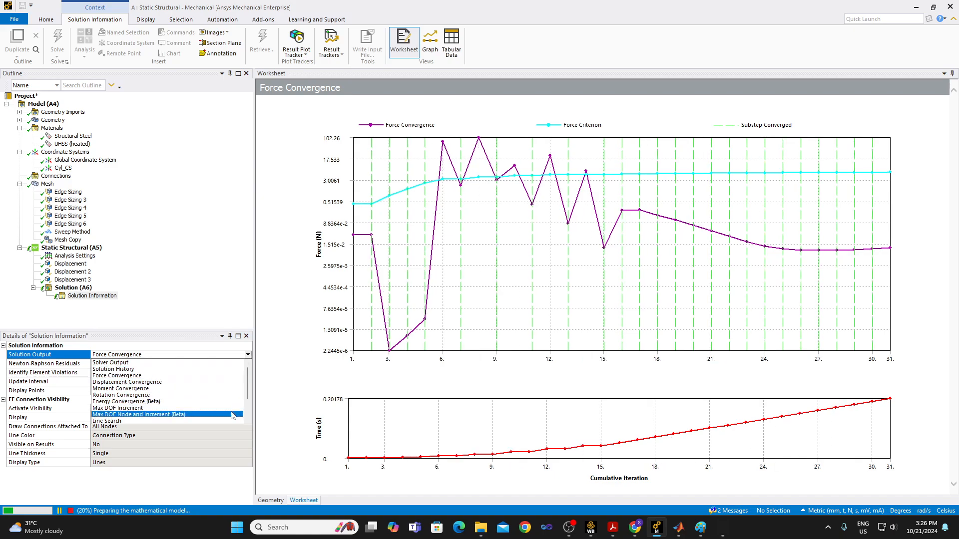
scroll(225, 405, "down", 2)
left_click(211, 402)
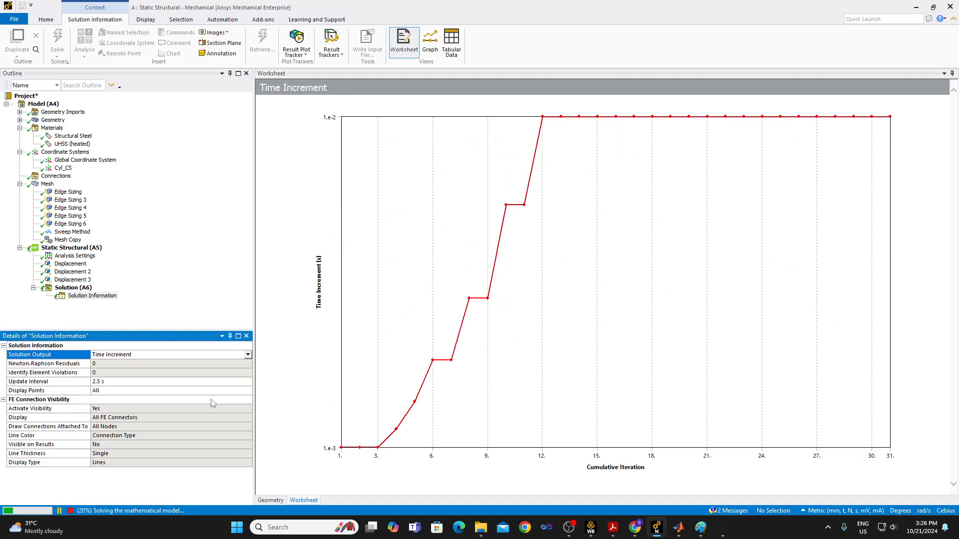
Set the Solution Output of Solution Information to Displacement Convergence to compare it with its criterion.
left_click(248, 355)
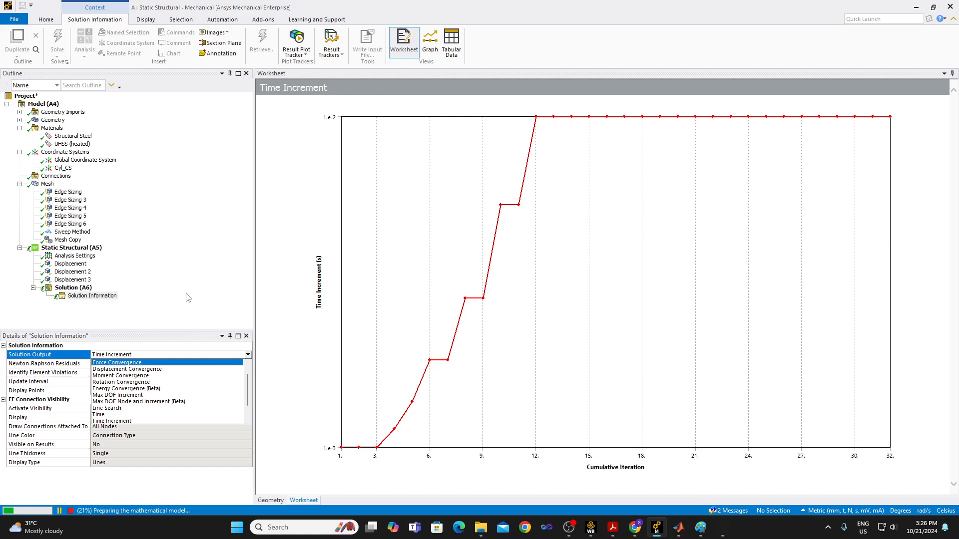
scroll(216, 389, "up", 2)
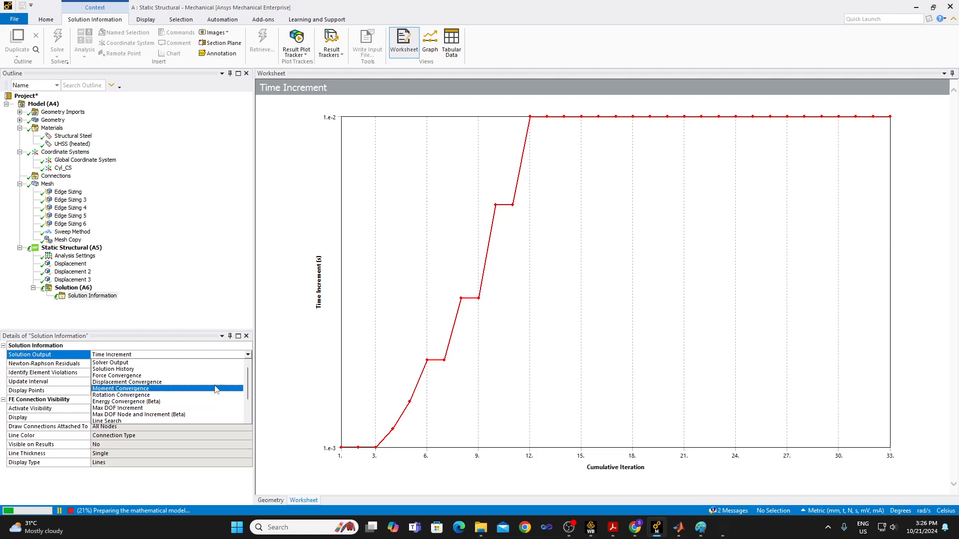
left_click(202, 383)
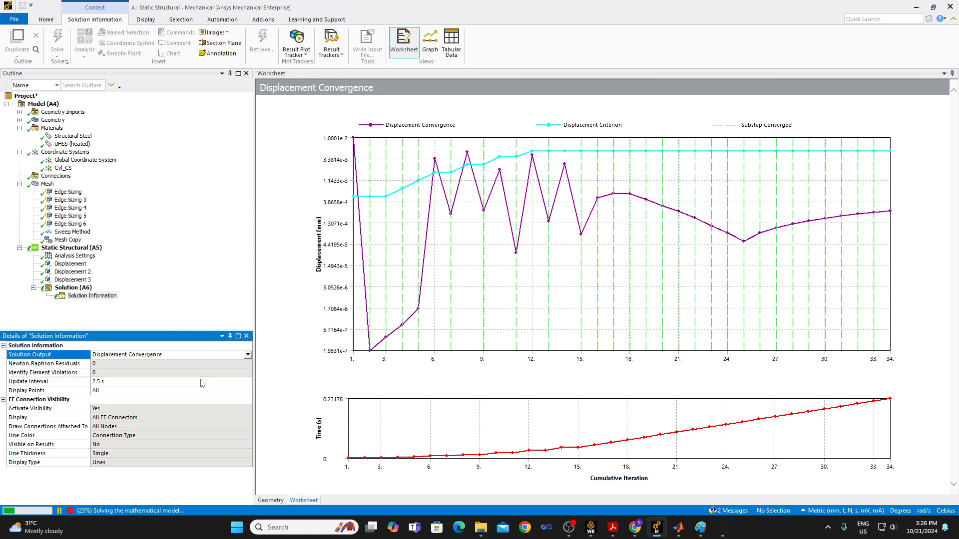
In Analysis Settings, collapse Output Controls and expand Nonlinear Controls to review the convergence options.
left_click(74, 256)
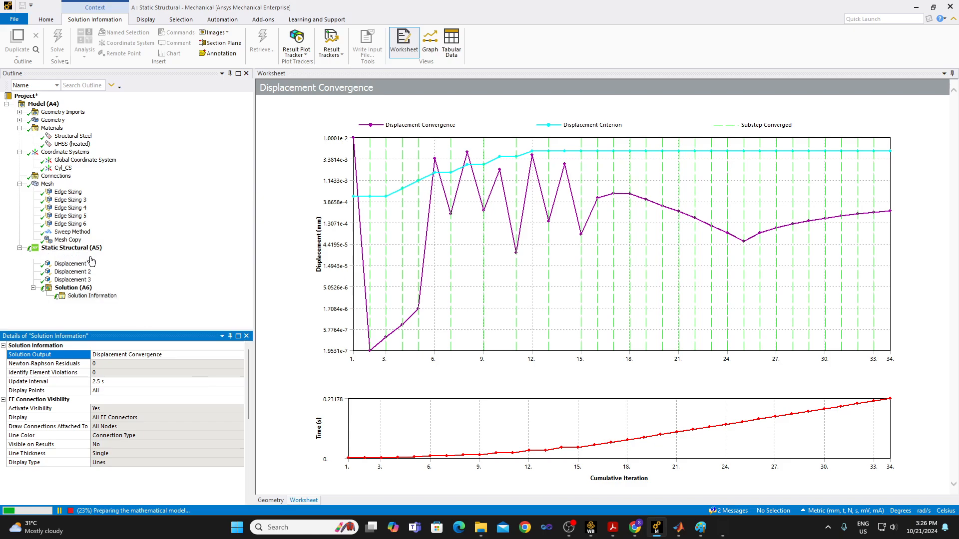
scroll(217, 412, "down", 5)
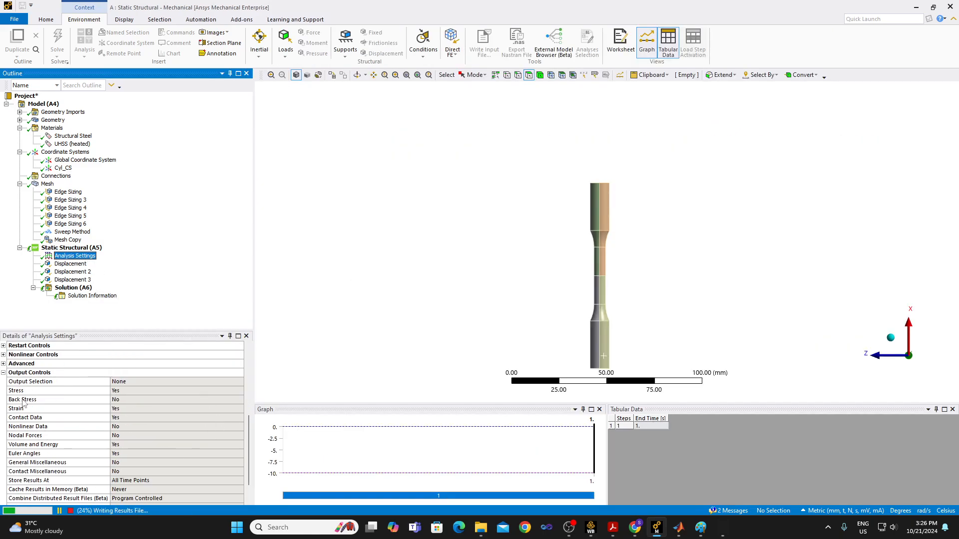
left_click(3, 373)
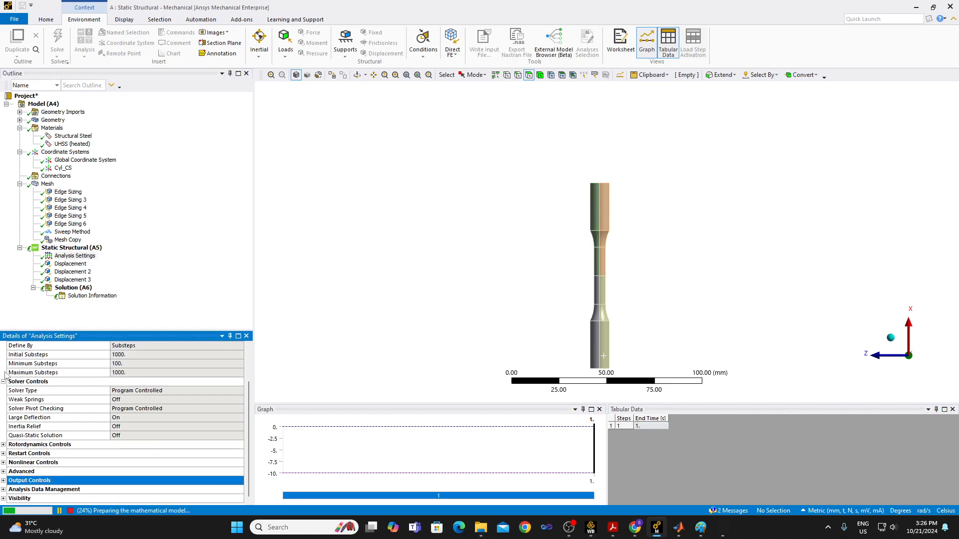
left_click(3, 462)
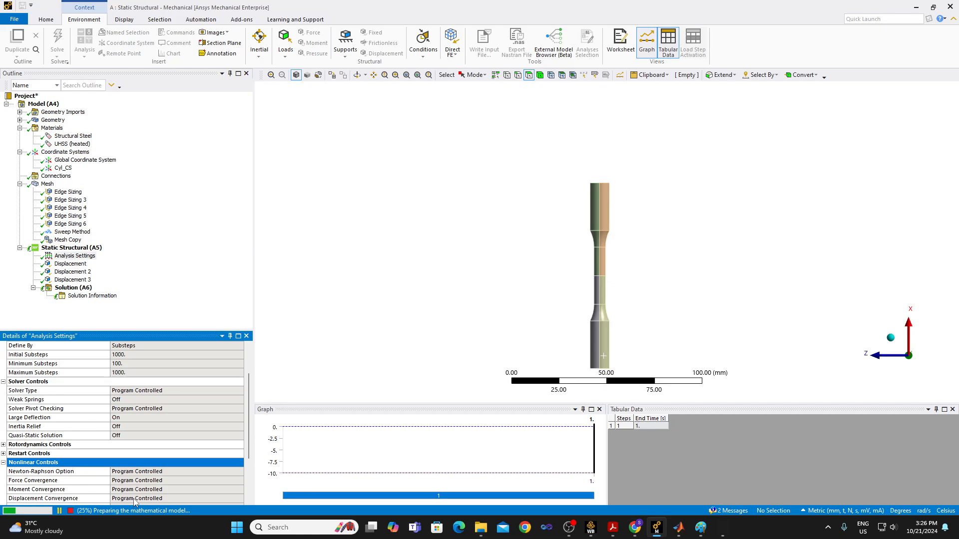
Return to Solution Information and set its Solution Output to Force Convergence.
left_click(93, 295)
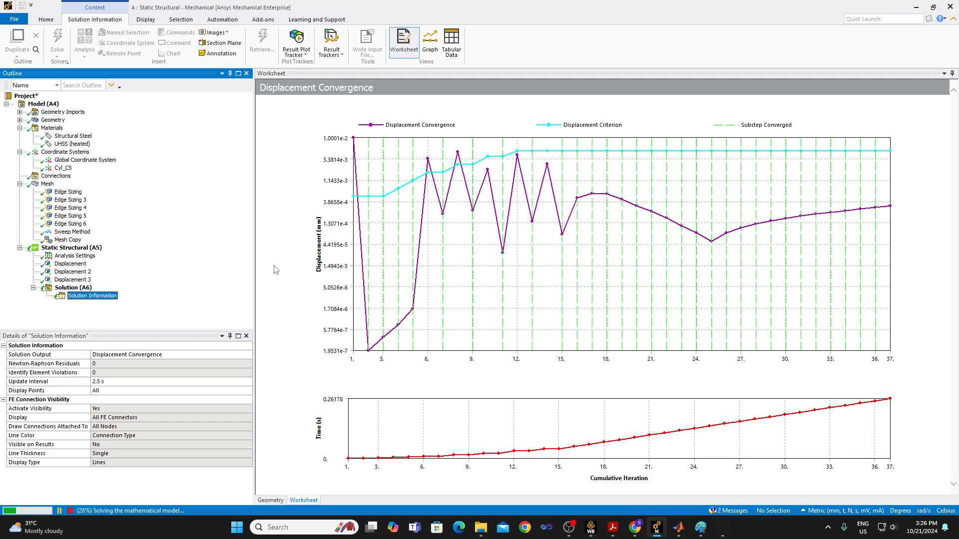
left_click(250, 358)
left_click(249, 358)
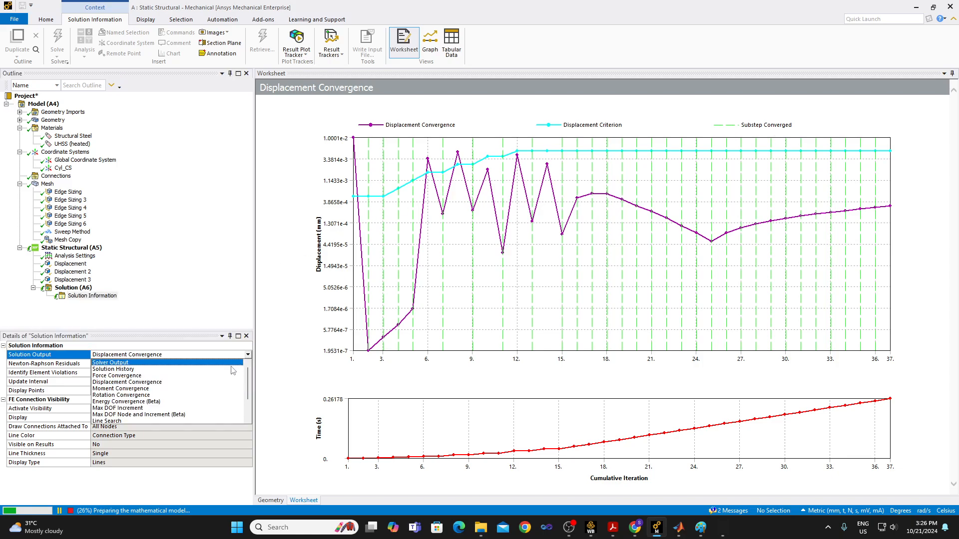
left_click(218, 377)
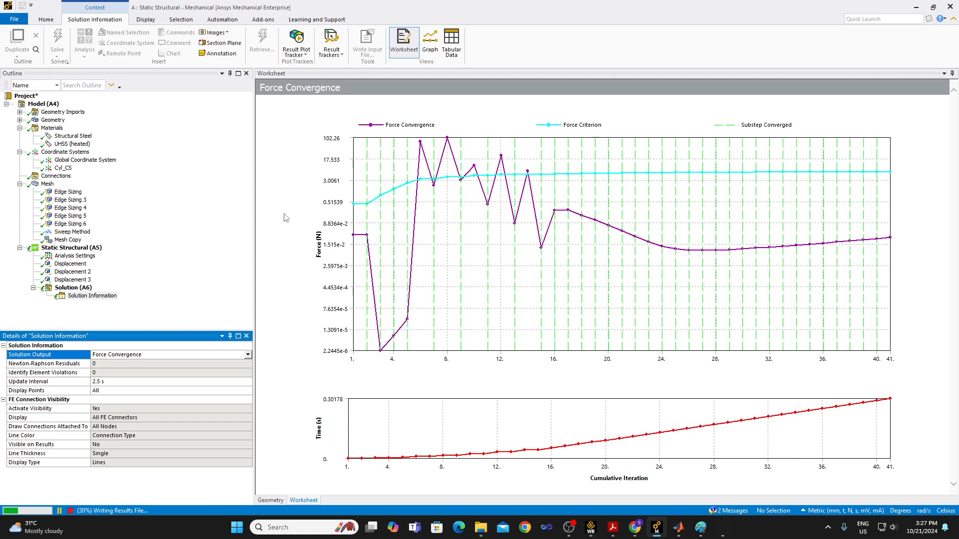
Review the step, solver and nonlinear controls in Analysis Settings, and collapse Nonlinear Controls.
left_click(75, 256)
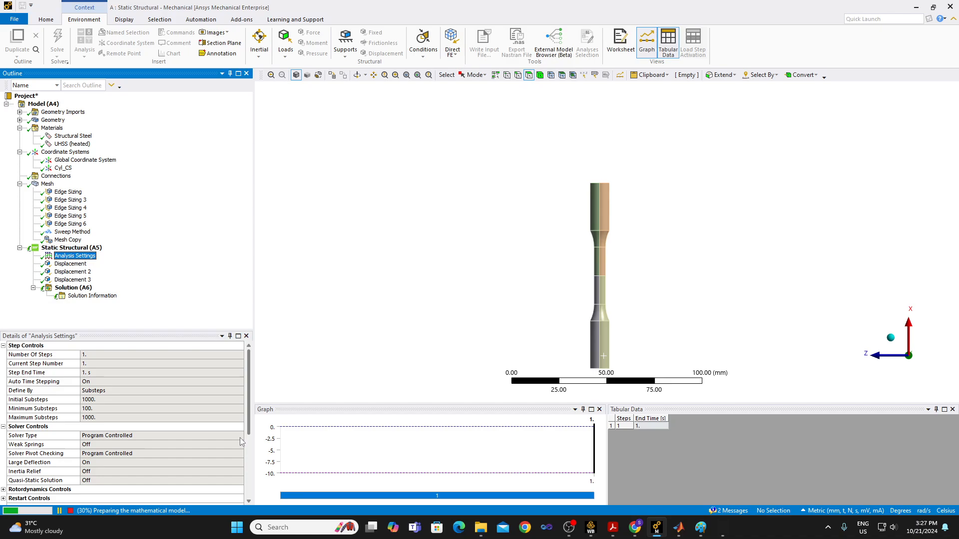
scroll(241, 440, "down", 5)
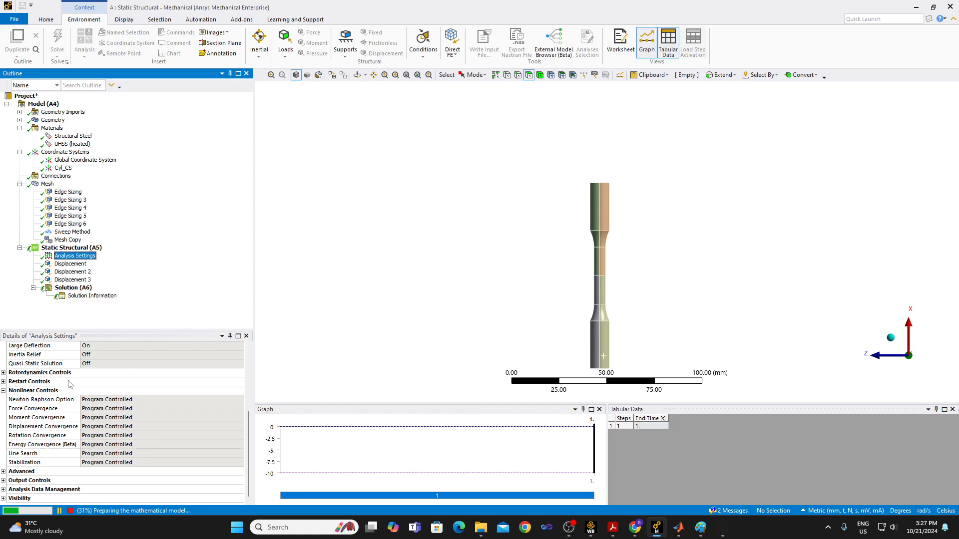
left_click(4, 390)
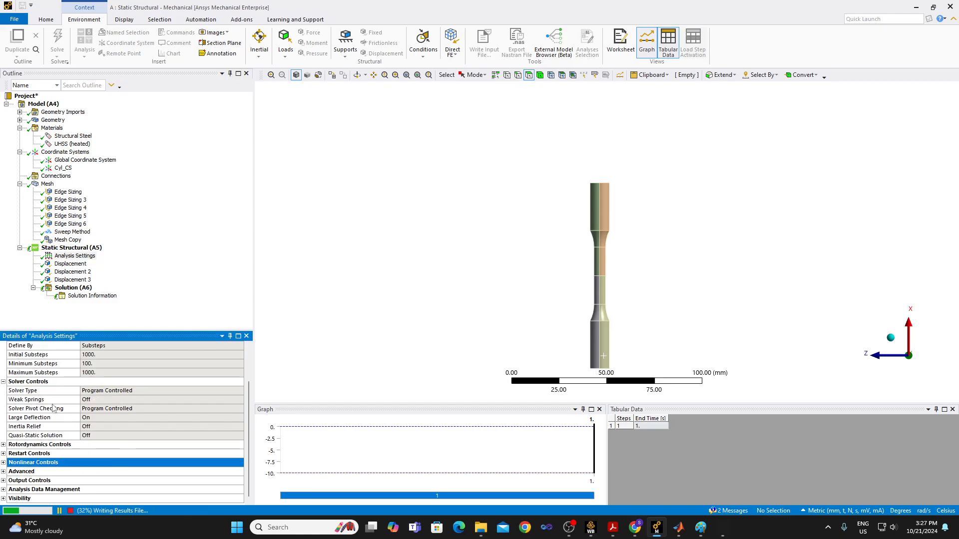
Insert a Deformation Plot Tracker under Solution Information while the solve is running.
left_click(107, 296)
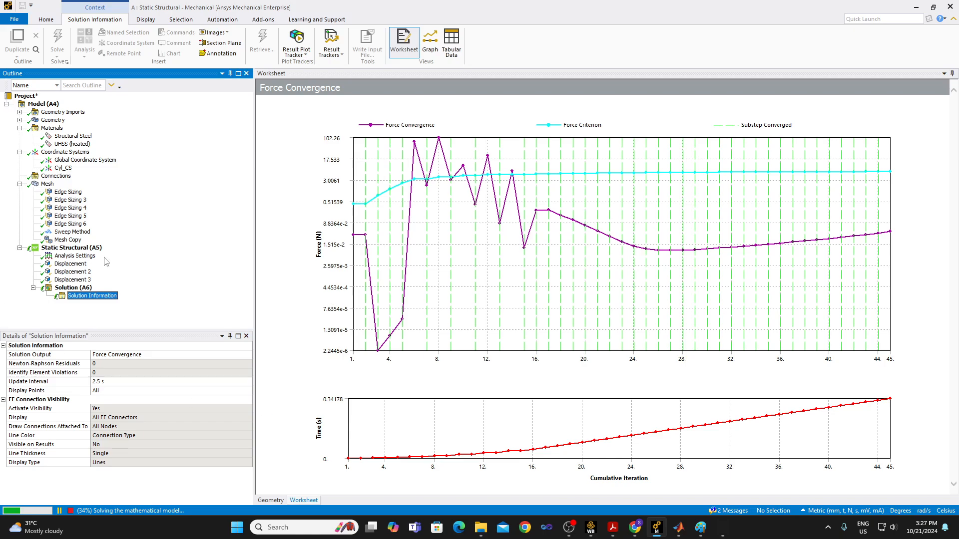
right_click(99, 298)
mouse_move(138, 307)
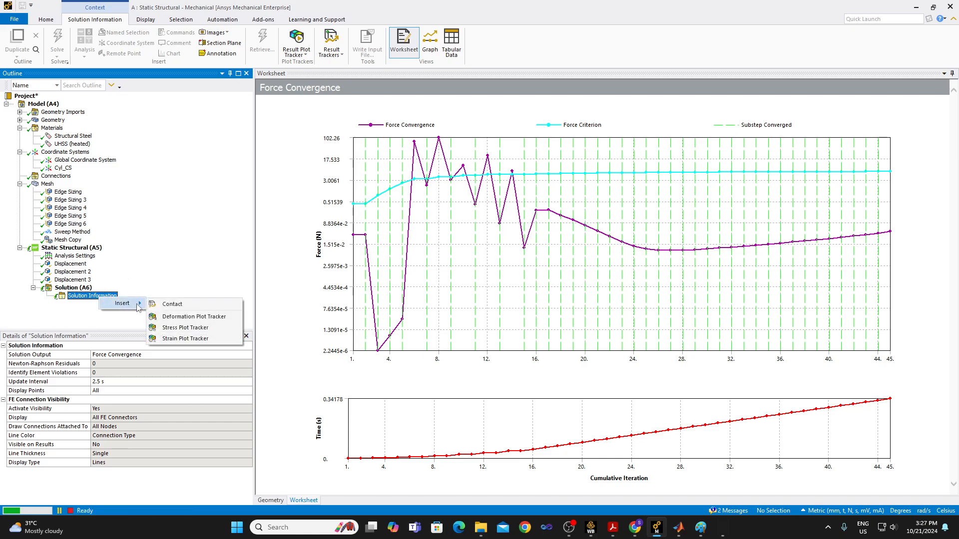
left_click(196, 318)
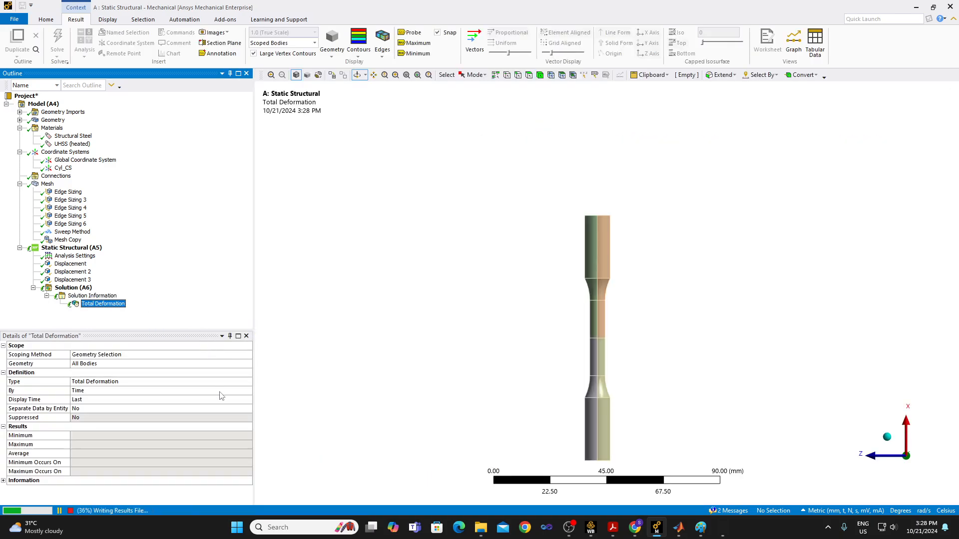
Insert a Stress Plot Tracker for equivalent (von-Mises) stress under Solution Information.
left_click(92, 296)
right_click(99, 297)
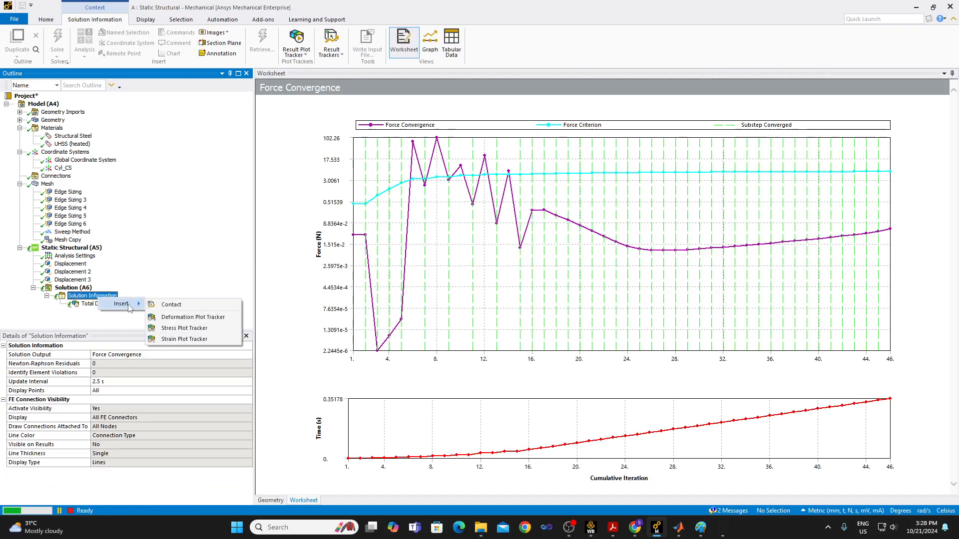
left_click(188, 328)
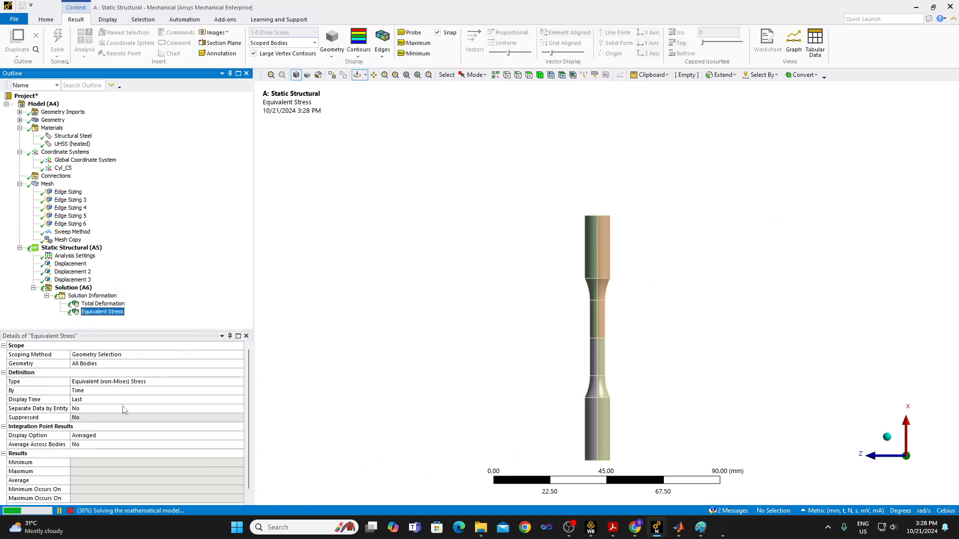
Switch both the Total Deformation and Equivalent Stress plot trackers to Automatic Mode.
left_click(115, 306)
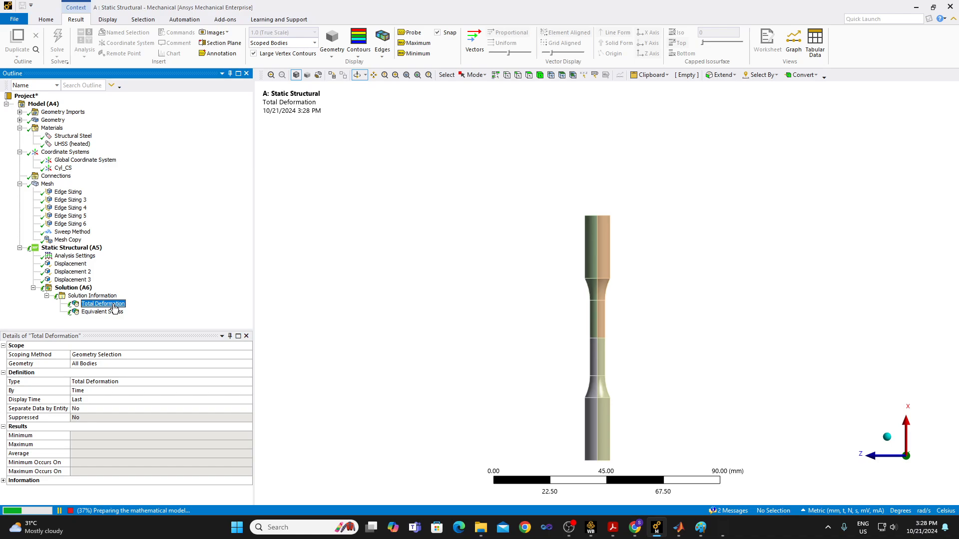
left_click(115, 314, "ctrl")
right_click(115, 314)
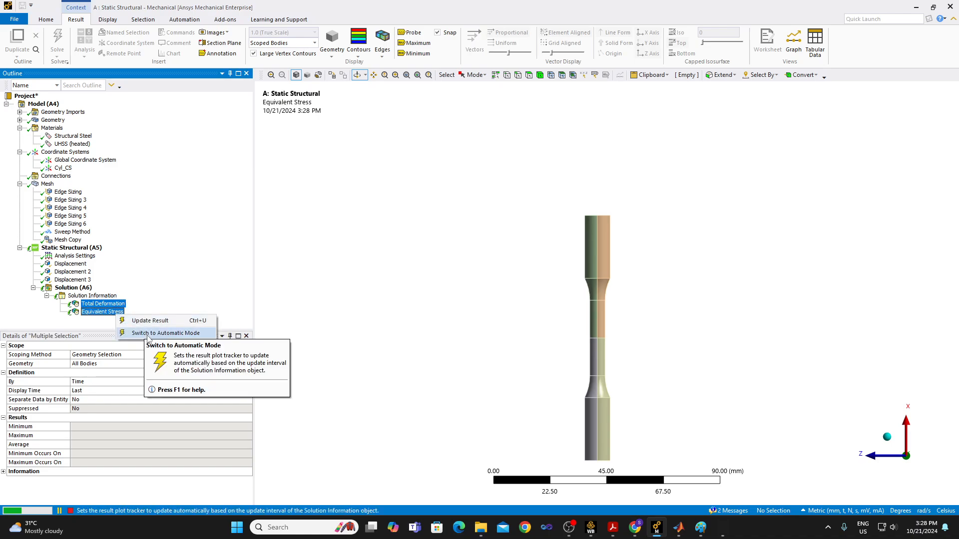
left_click(148, 335)
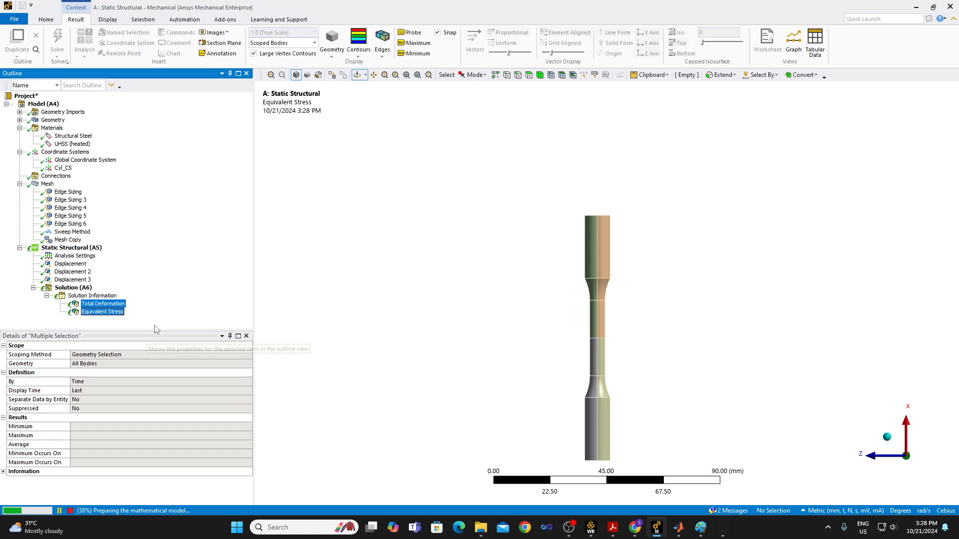
Check the Force Convergence plot in Solution Information and view the Total Deformation tracker's contours.
left_click(115, 295)
left_click(109, 304)
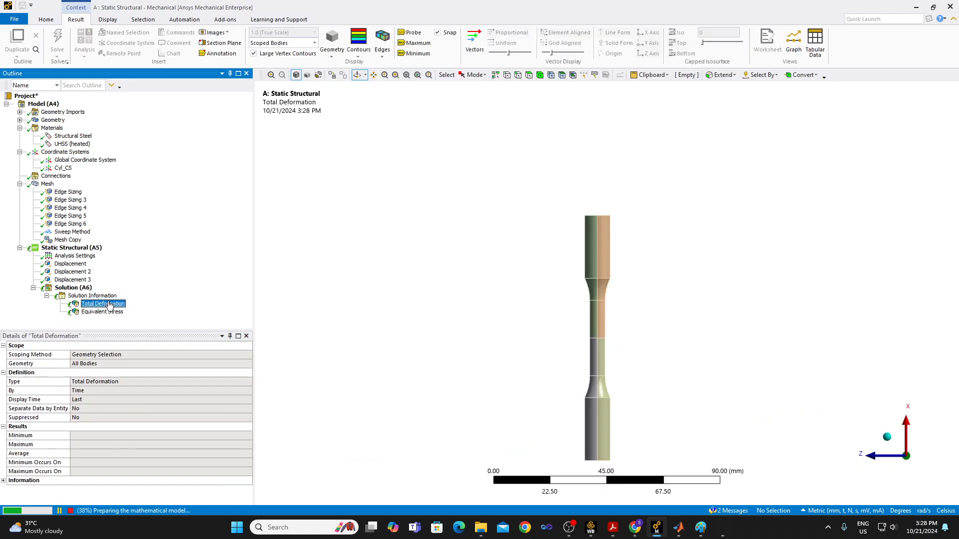
right_click(116, 296)
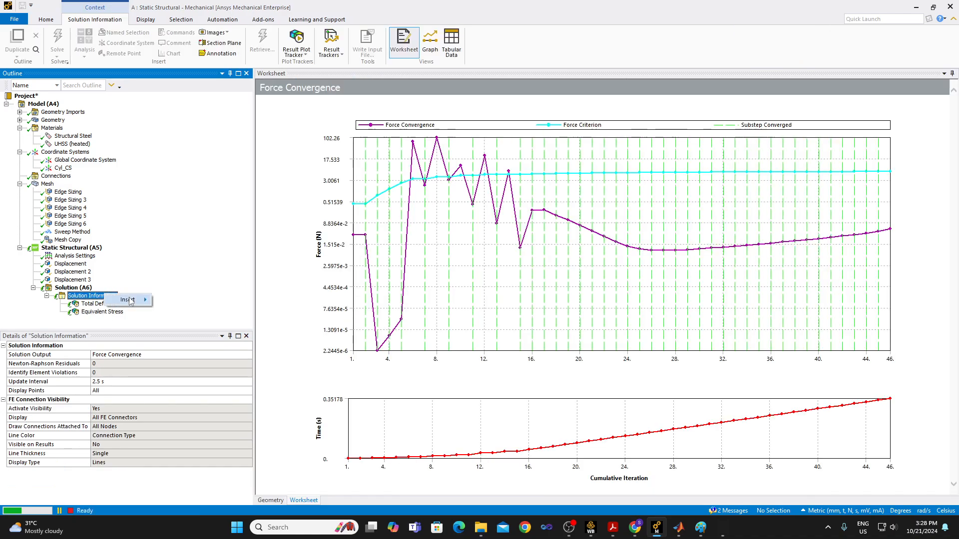
mouse_move(129, 300)
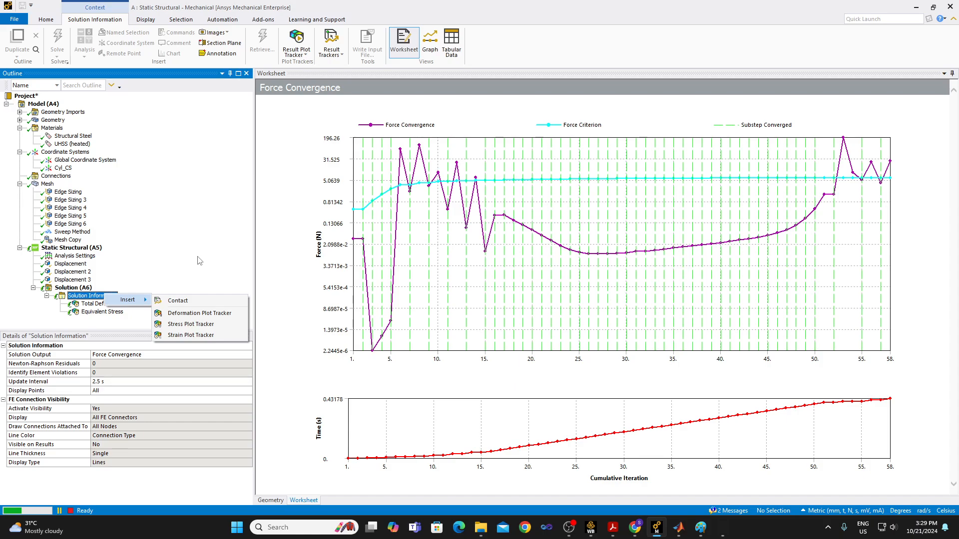
left_click(174, 305)
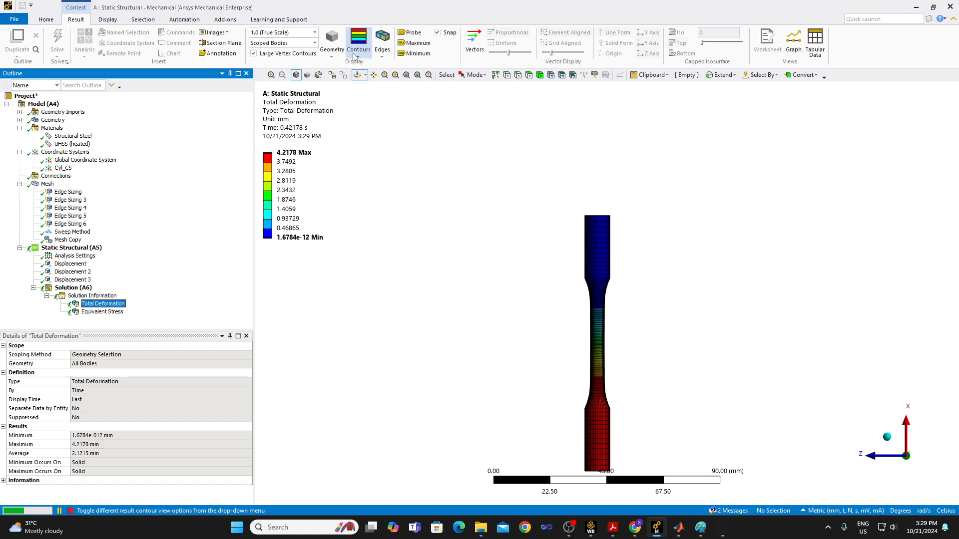
Display the Total Deformation contours with the undeformed wireframe of the specimen overlaid.
left_click(367, 60)
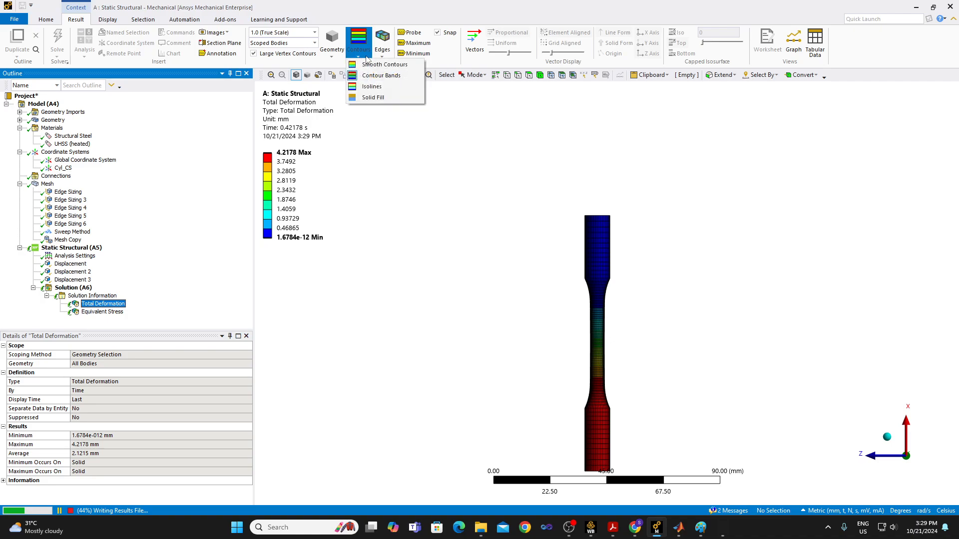
left_click(382, 57)
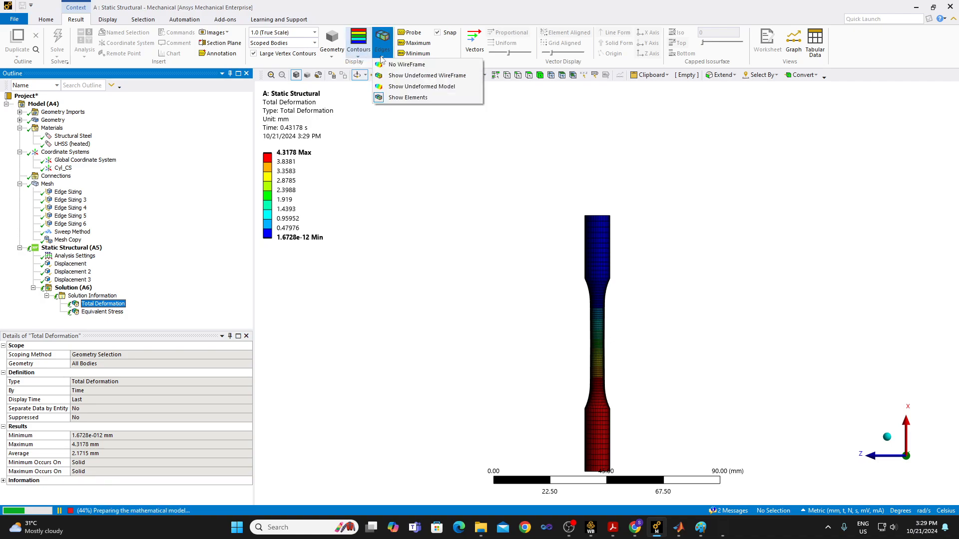
left_click(404, 79)
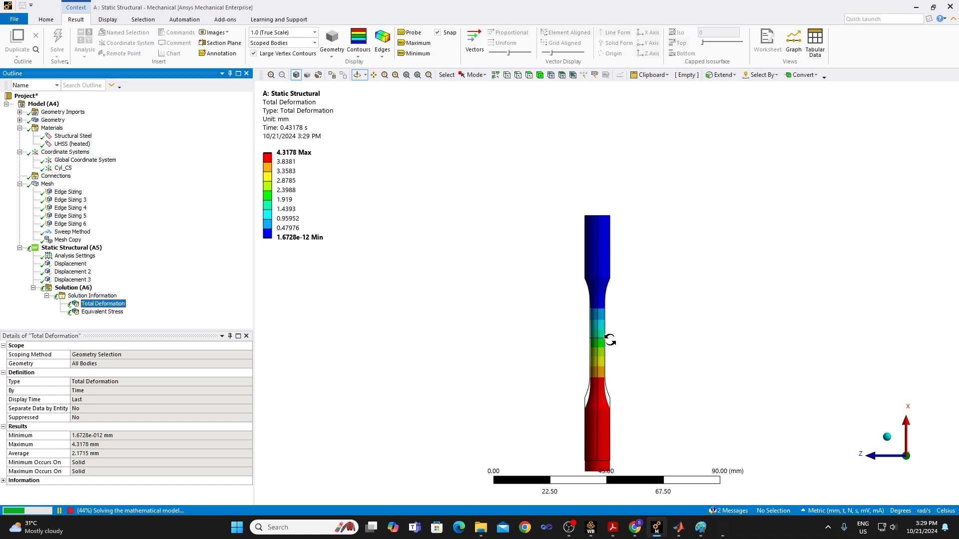
left_click(406, 75)
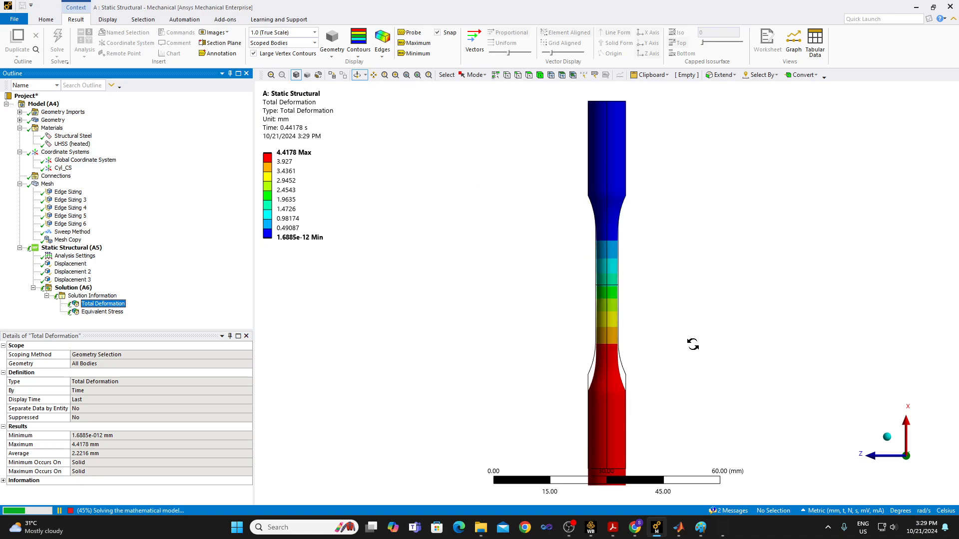
Examine the Total Deformation contours along the specimen's gauge section against the undeformed outline.
scroll(693, 345, "down", 4)
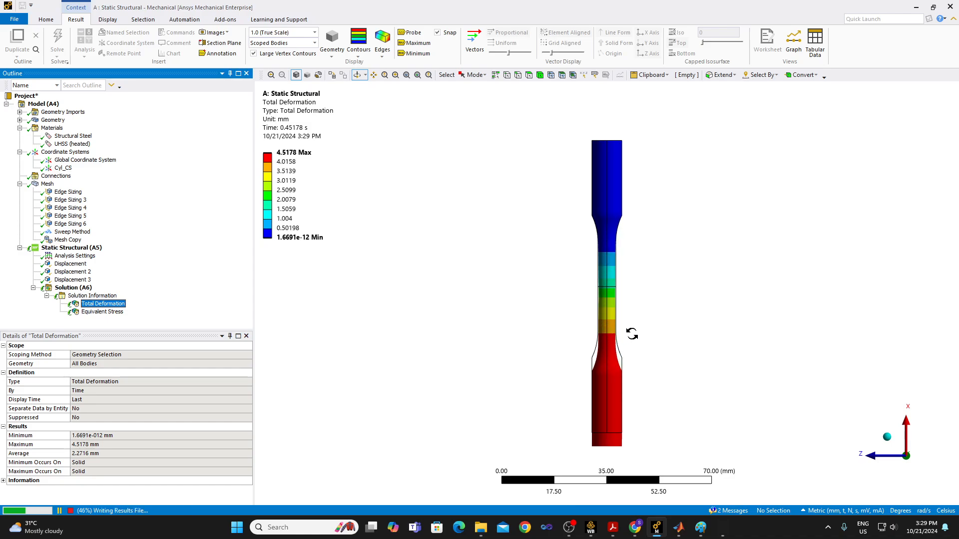
scroll(633, 332, "up", 4)
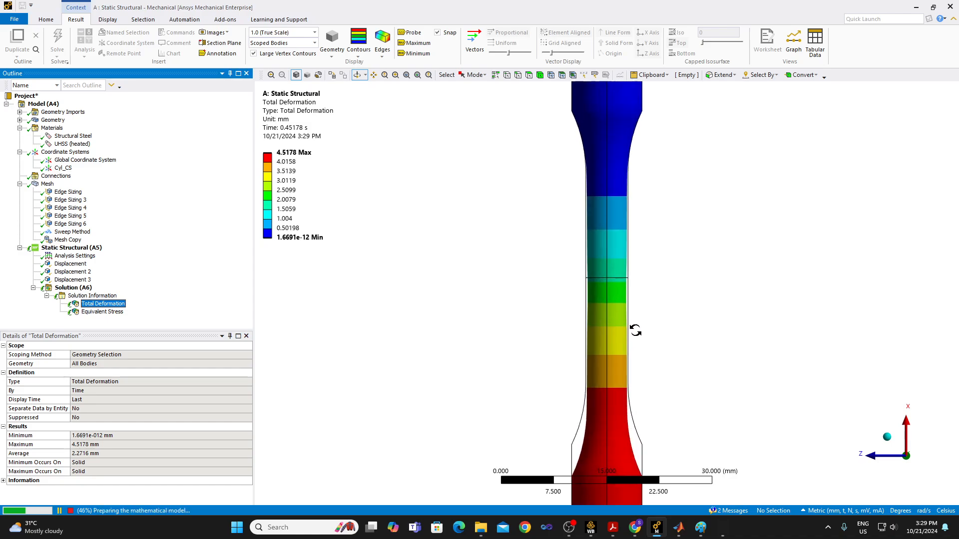
scroll(635, 331, "up", 1)
scroll(631, 327, "down", 2)
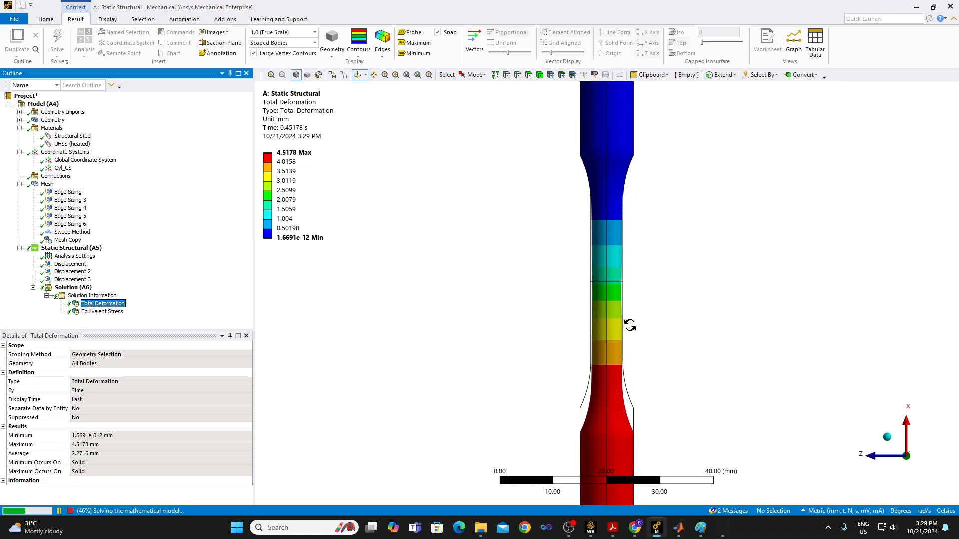
scroll(629, 325, "down", 3)
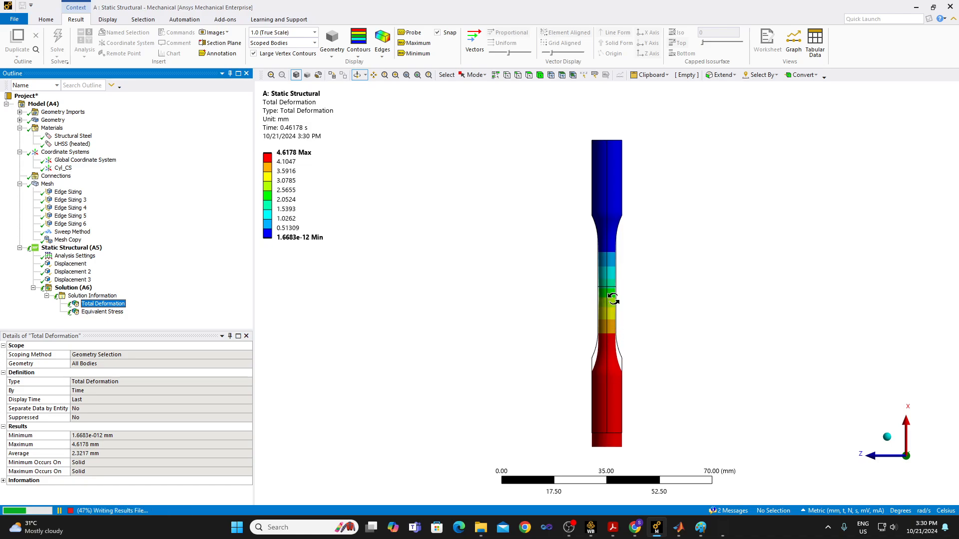
Check the Force Convergence plot in Solution Information and return to the Total Deformation tracker.
left_click(100, 297)
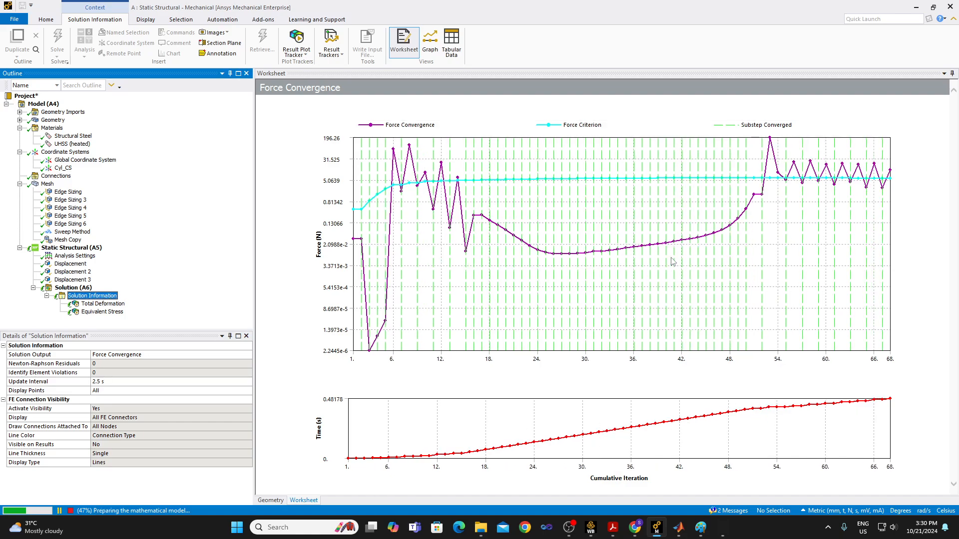
left_click(95, 304)
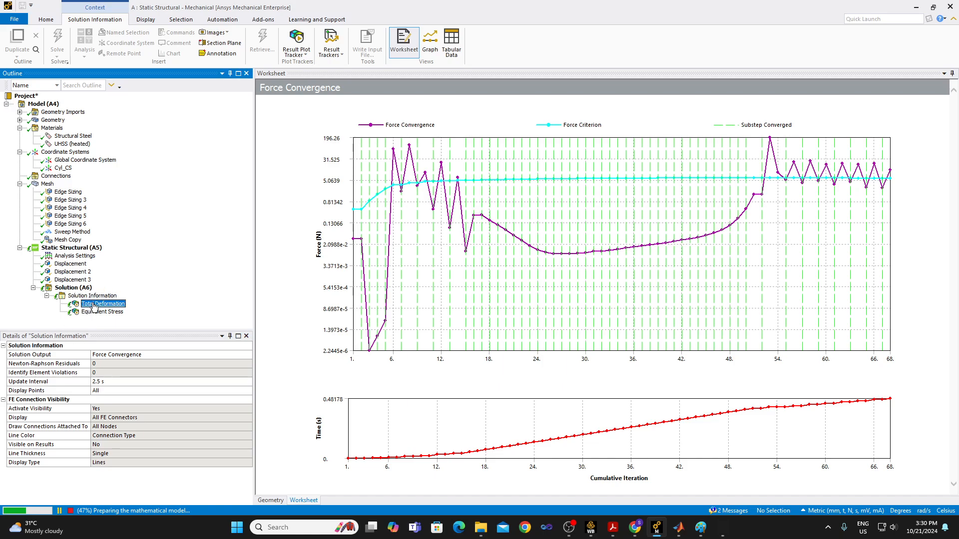
left_click(103, 297)
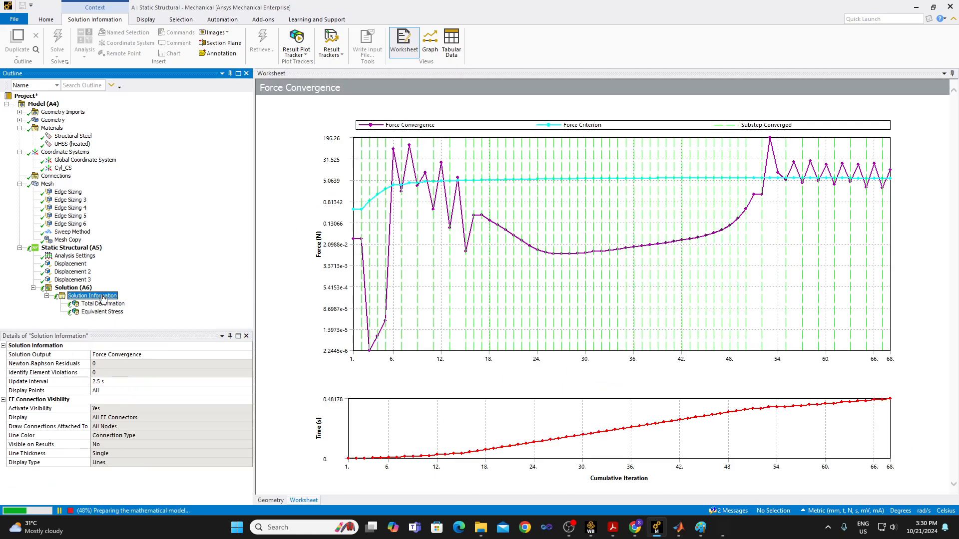
left_click(102, 304)
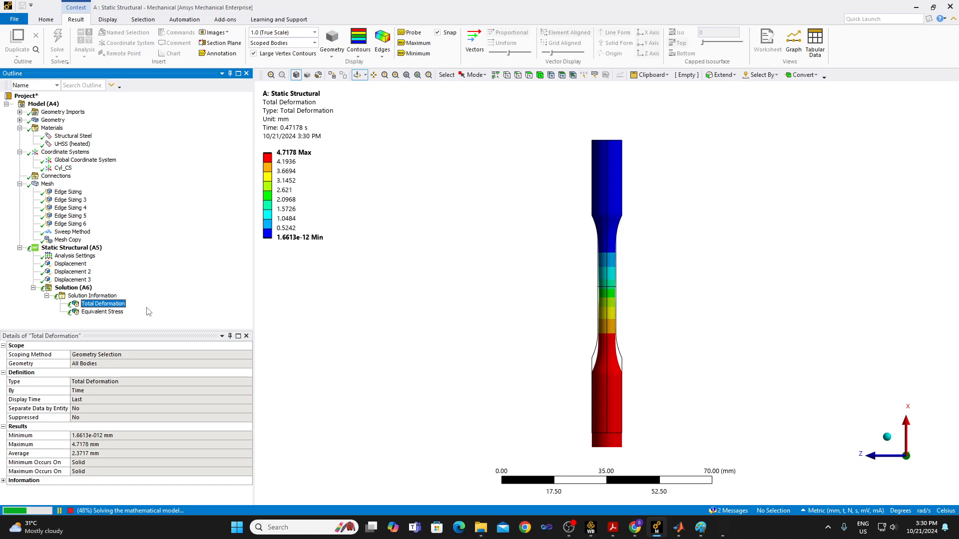
Inspect the middle of the gauge section up close with Box Zoom in the Total Deformation contours.
left_click(395, 75)
left_click_drag(580, 250, 638, 326)
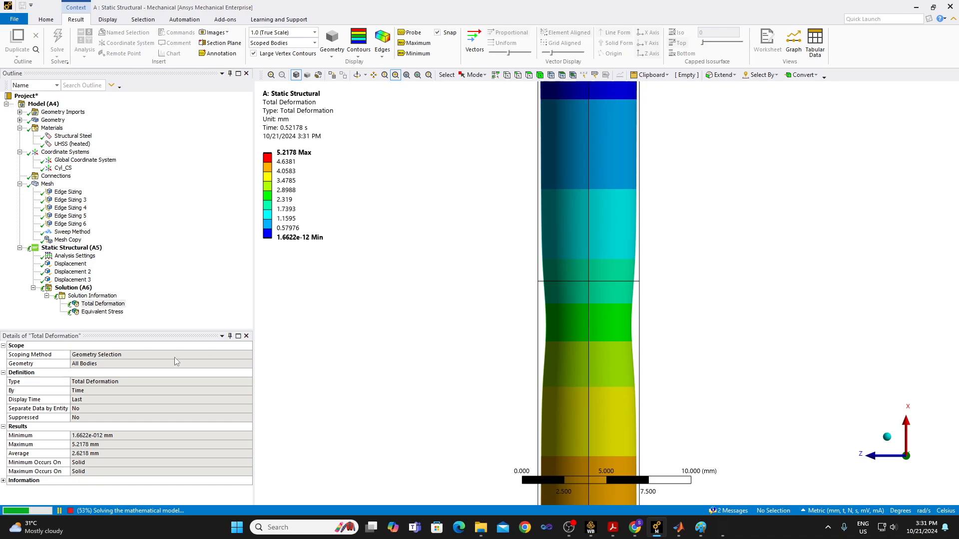
scroll(508, 237, "down", 5)
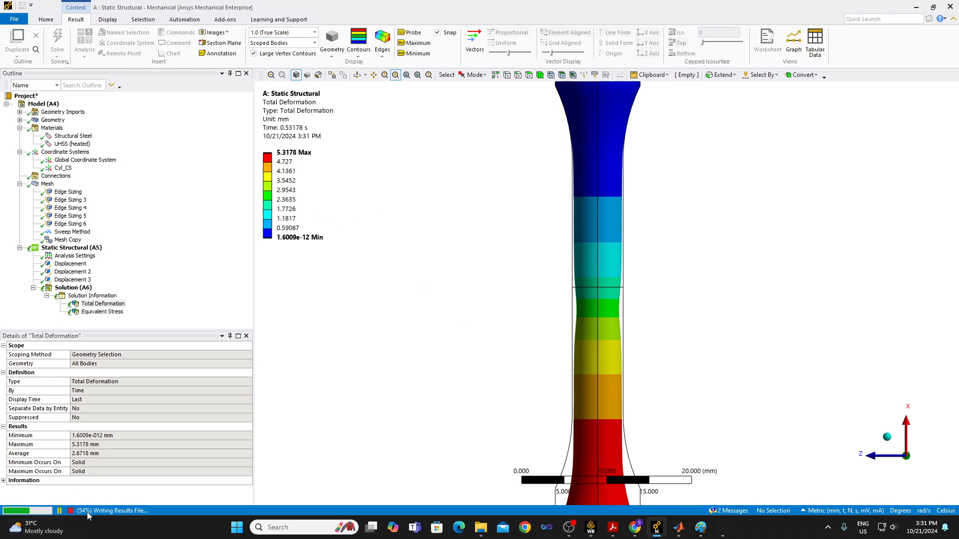
scroll(548, 310, "down", 8)
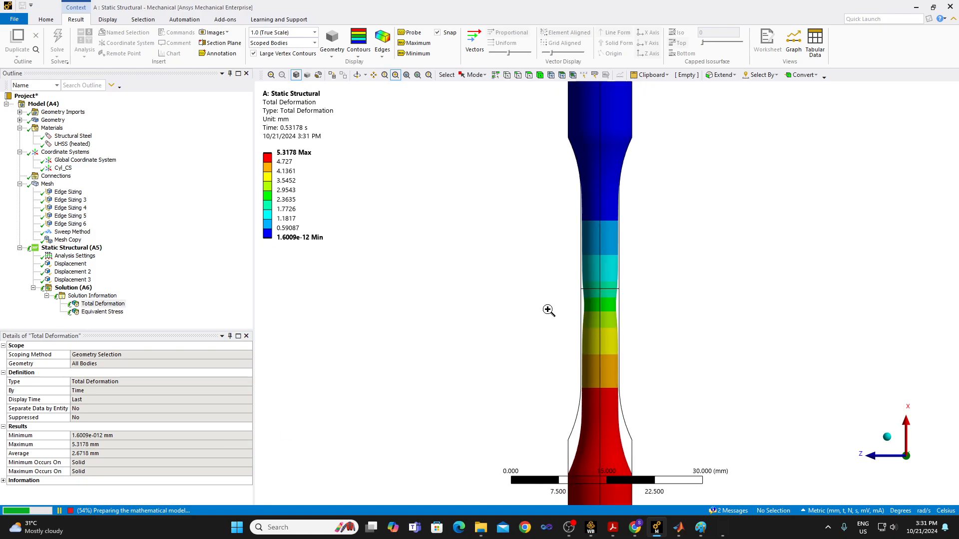
View the Equivalent Stress tracker's contours and review the step and substep controls in Analysis Settings.
left_click(100, 314)
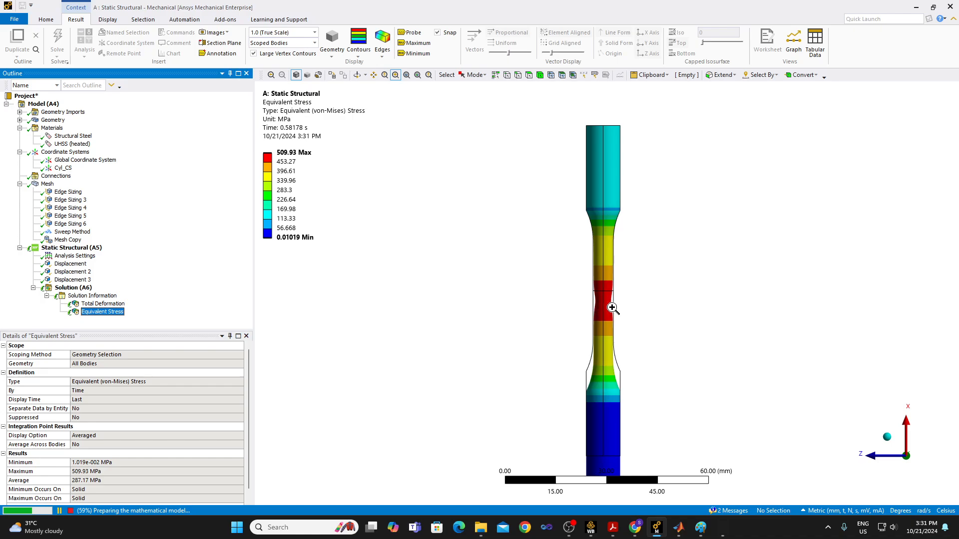
left_click(70, 256)
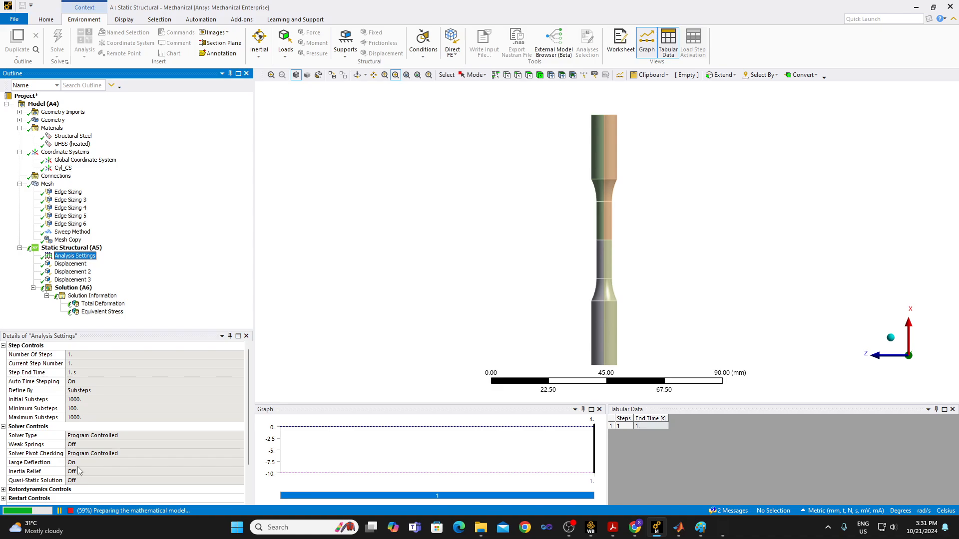
left_click(117, 314)
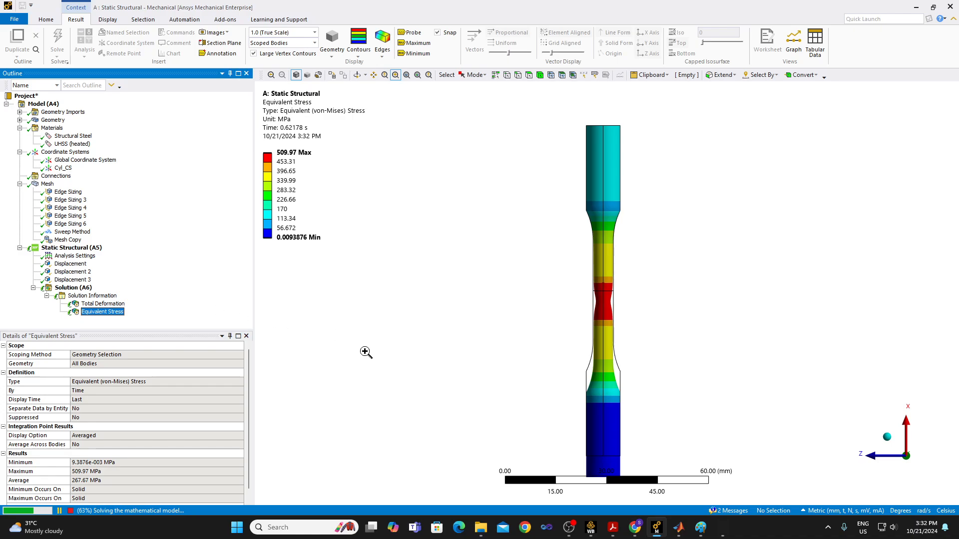
mouse_move(569, 527)
left_click(664, 440)
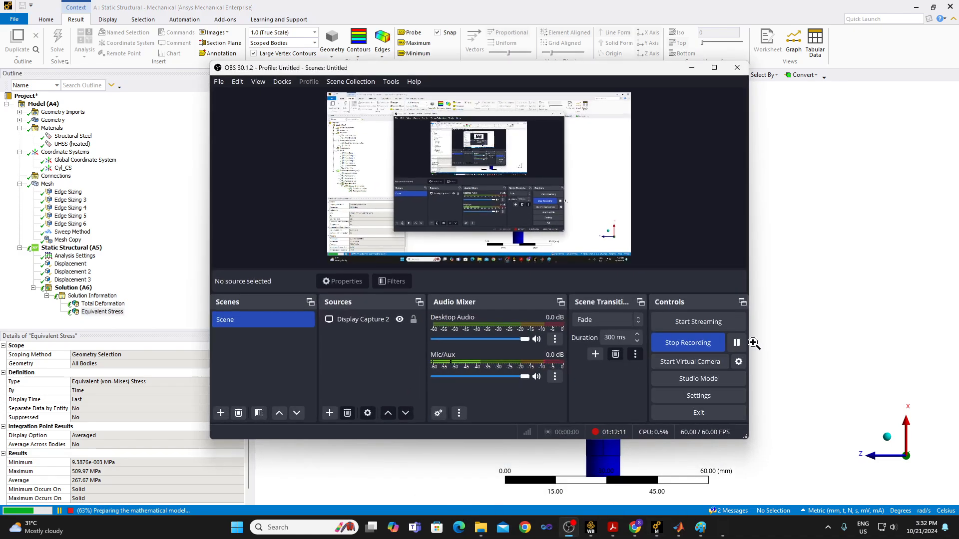
left_click(737, 342)
left_click(737, 342)
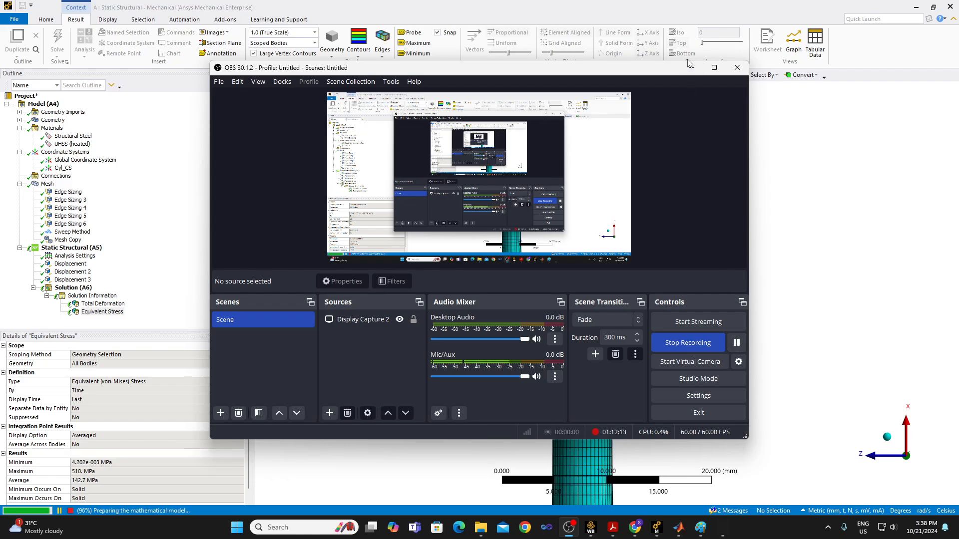
left_click(691, 67)
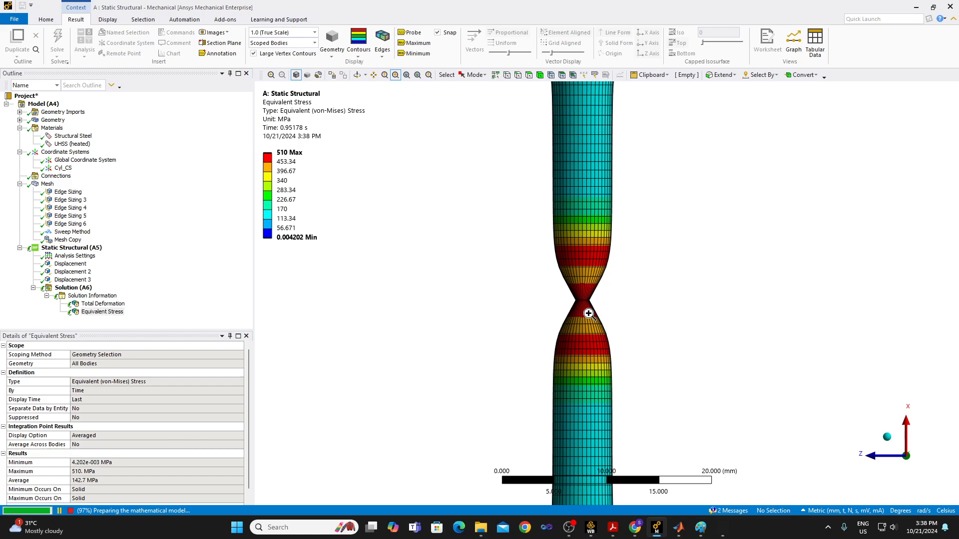
Examine the equivalent (von-Mises) stress contours around the necked middle of the specimen and along its gauge length.
scroll(588, 314, "down", 3)
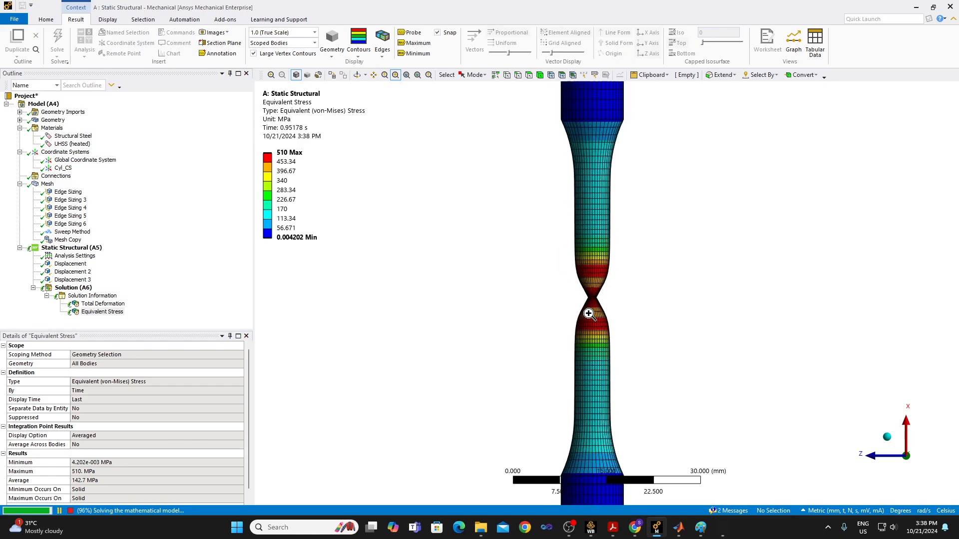
scroll(588, 313, "up", 1)
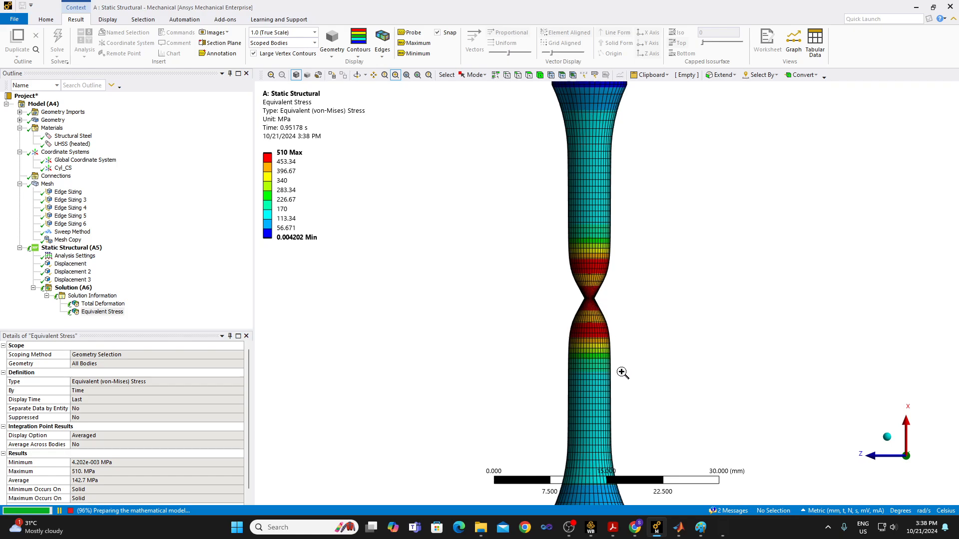
scroll(610, 435, "down", 2)
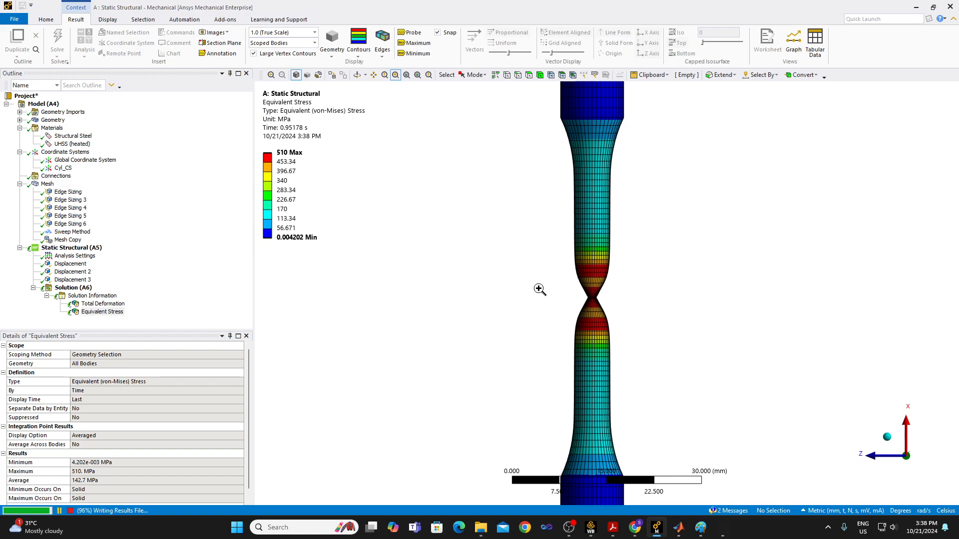
left_click_drag(534, 222, 646, 372)
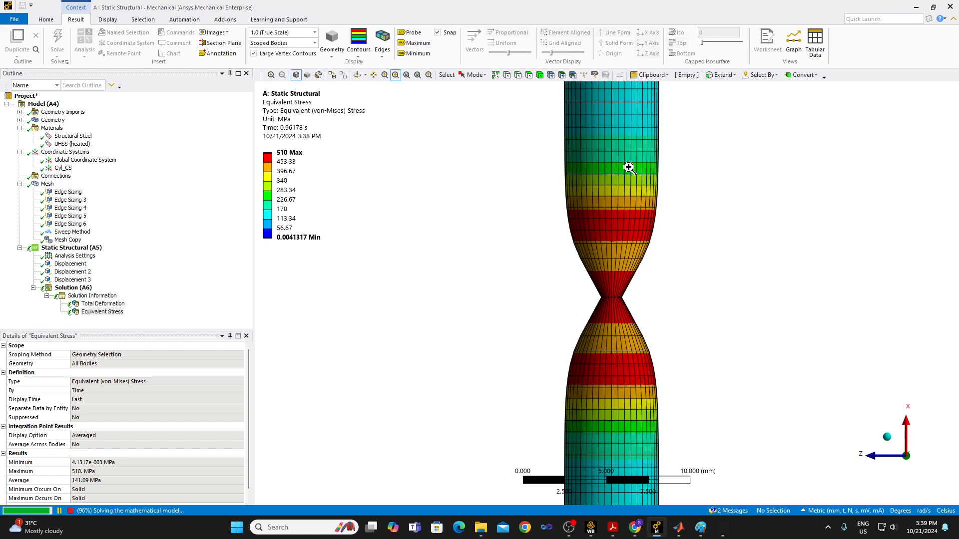
scroll(692, 290, "down", 6)
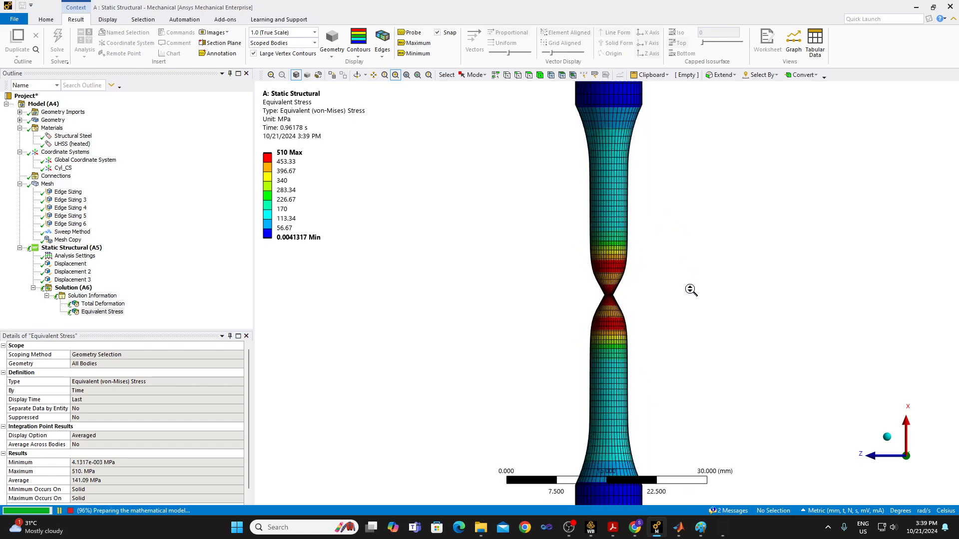
scroll(691, 290, "down", 3)
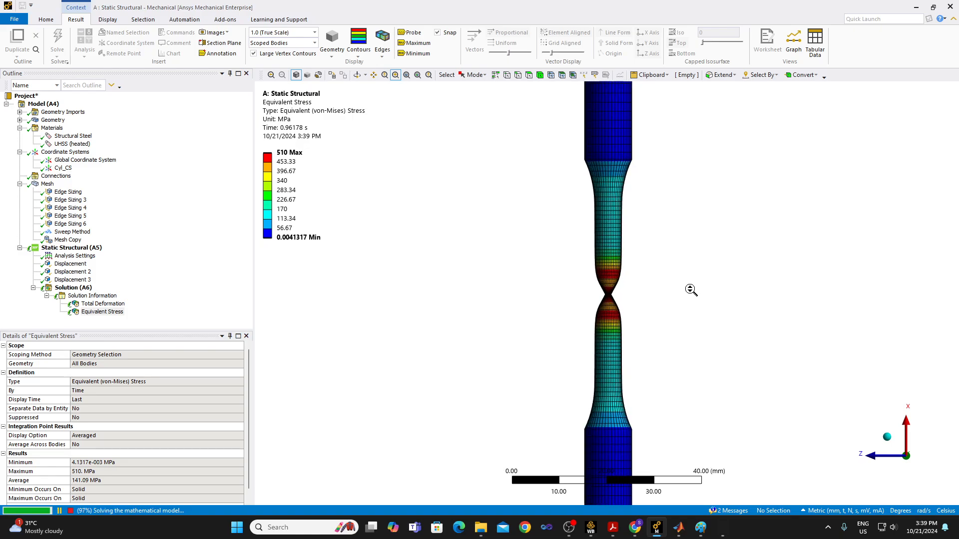
scroll(642, 329, "up", 2)
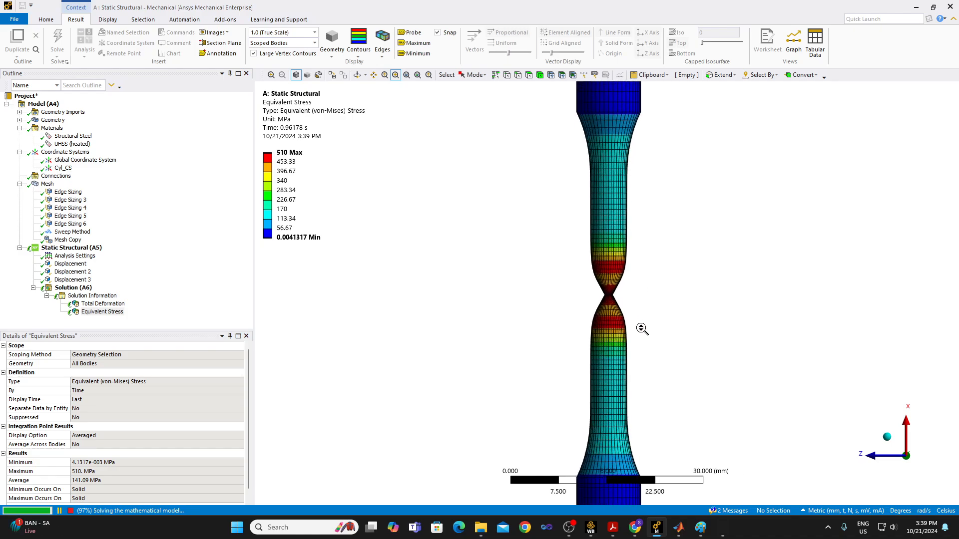
scroll(642, 328, "up", 2)
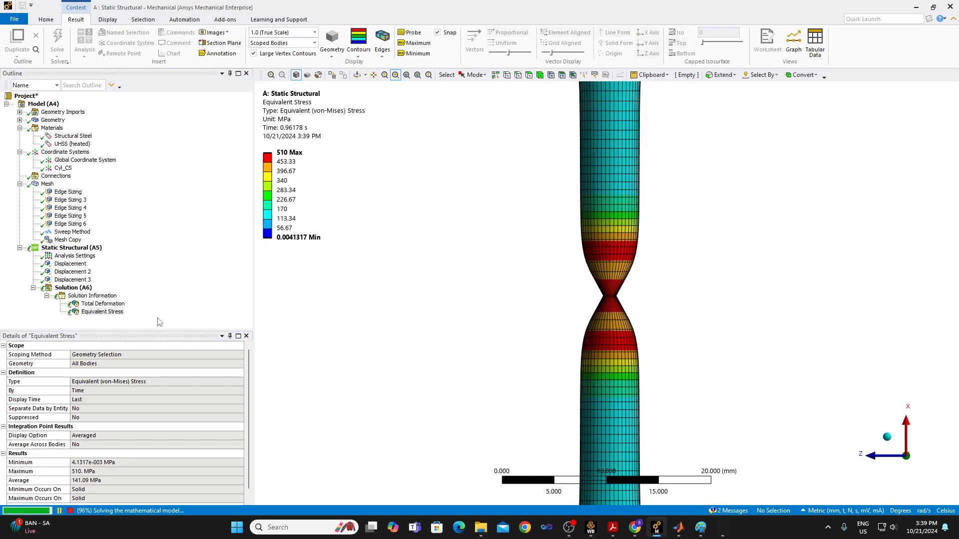
Review the Force Convergence plot in Solution Information and change the Solution Output to Time Increment.
left_click(93, 296)
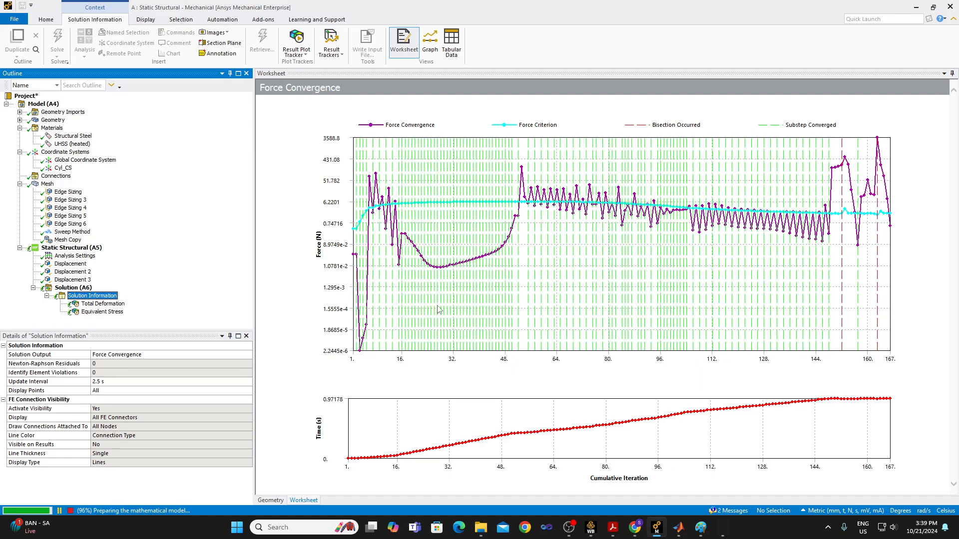
left_click(248, 355)
scroll(235, 394, "down", 2)
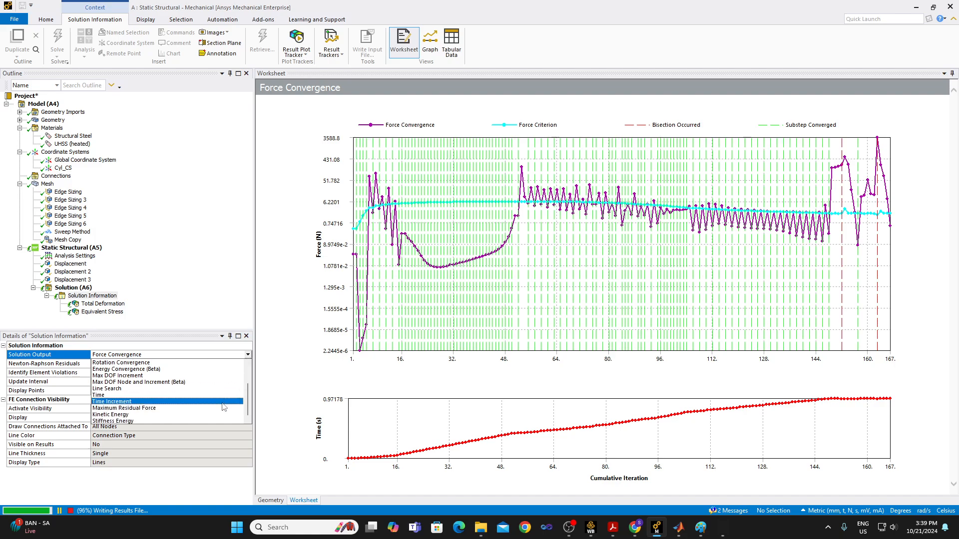
left_click(210, 403)
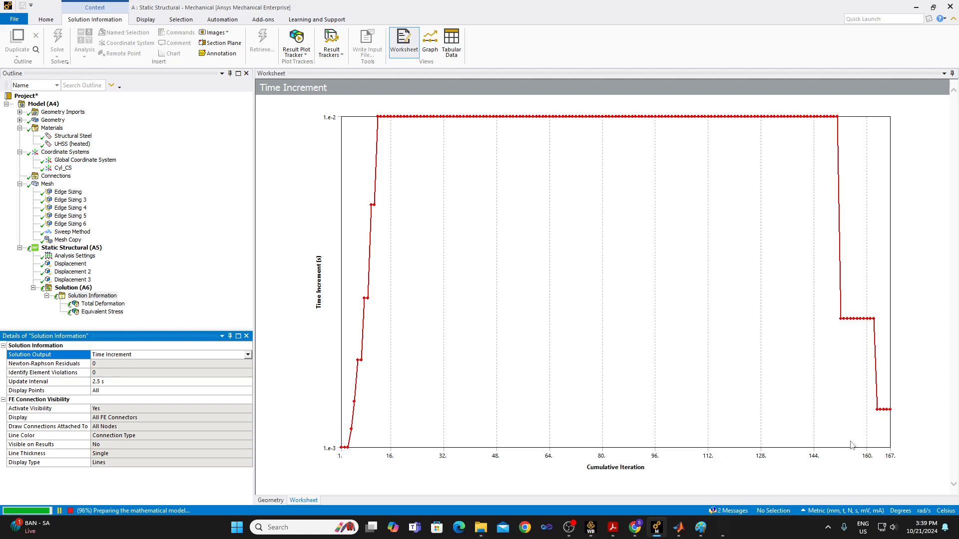
Set the Solution Output of Solution Information back to Force Convergence and examine the bisections.
left_click(86, 289)
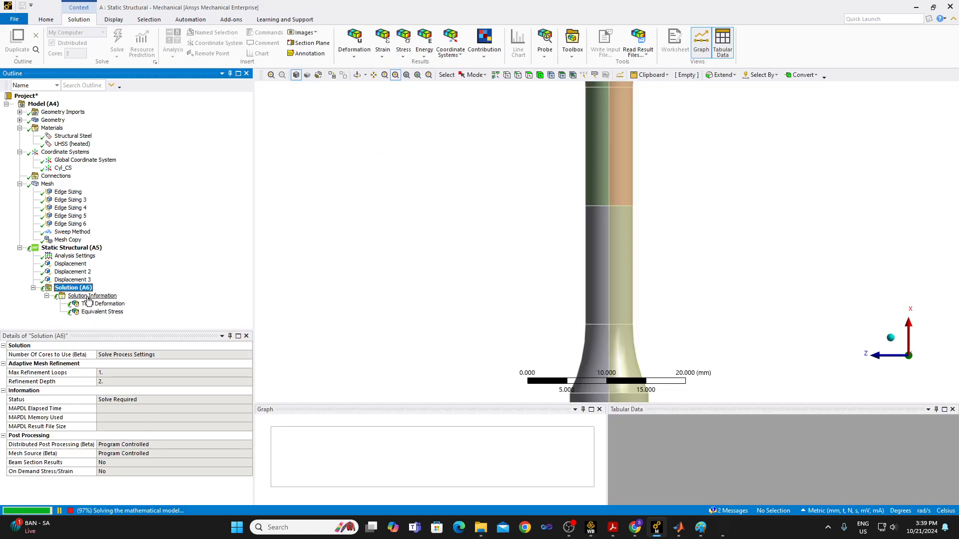
left_click(98, 296)
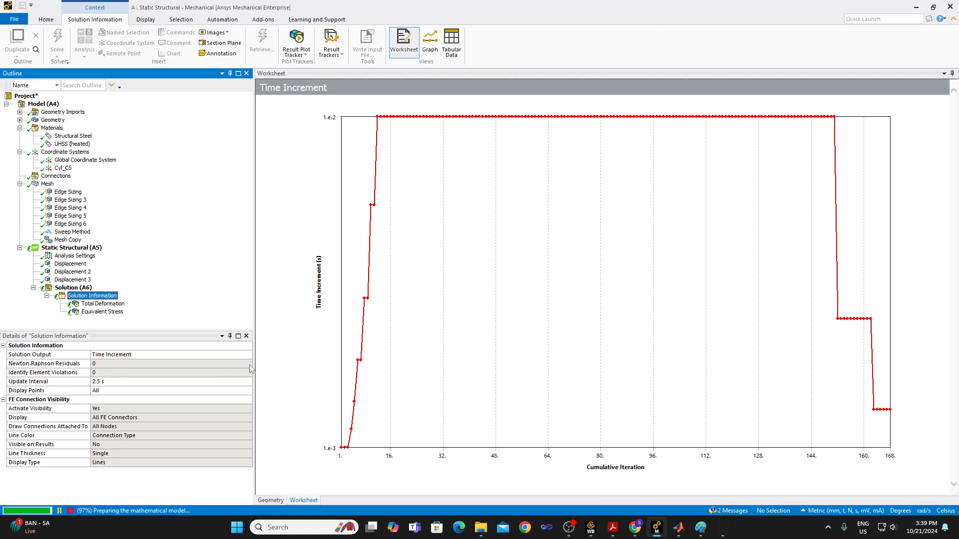
left_click(240, 355)
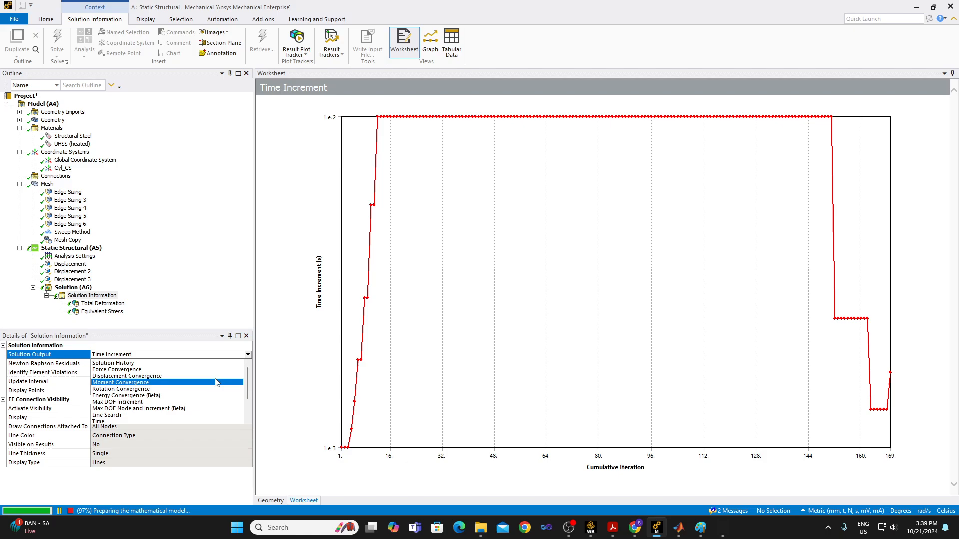
left_click(212, 370)
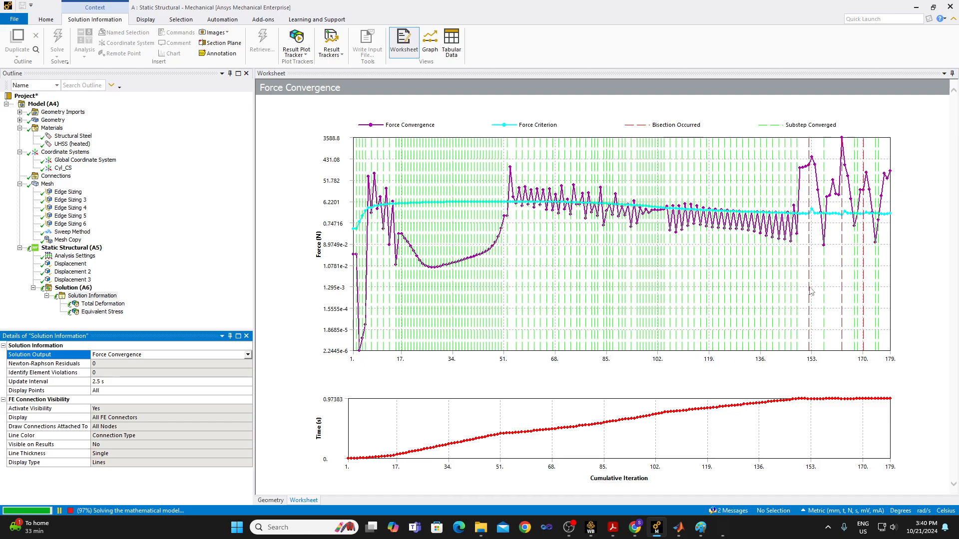
Compare the Time Increment plot with the Force Convergence plot, leaving the Solution Output on Force Convergence.
left_click(248, 355)
scroll(235, 375, "down", 3)
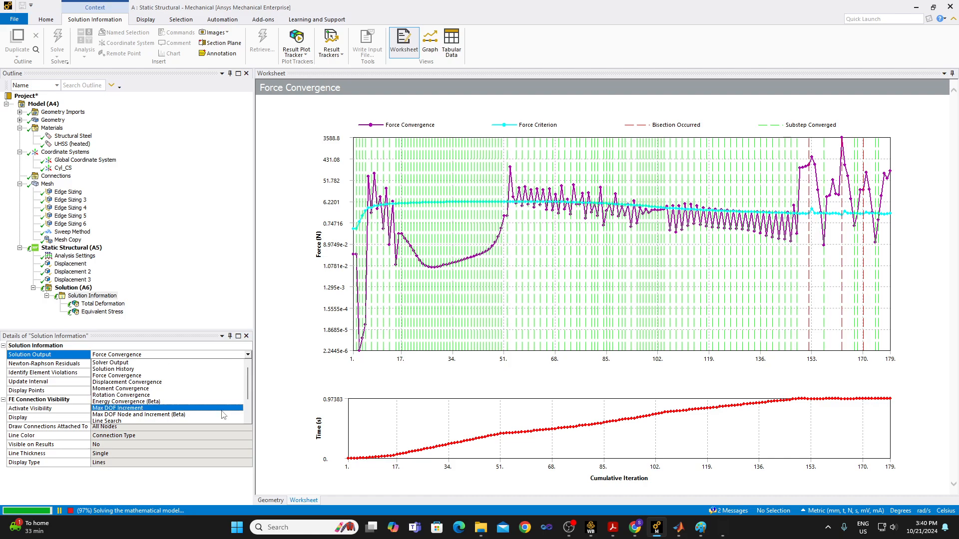
left_click(199, 403)
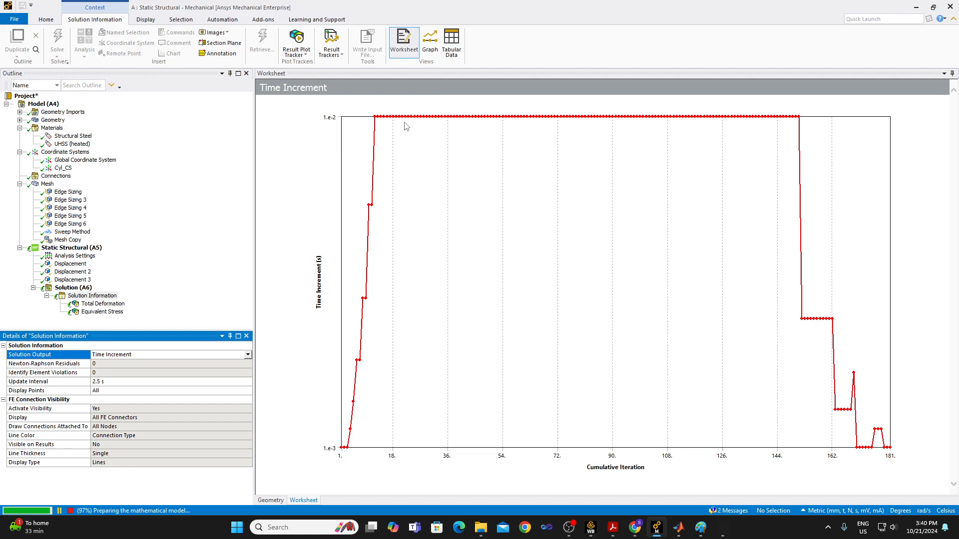
left_click(248, 355)
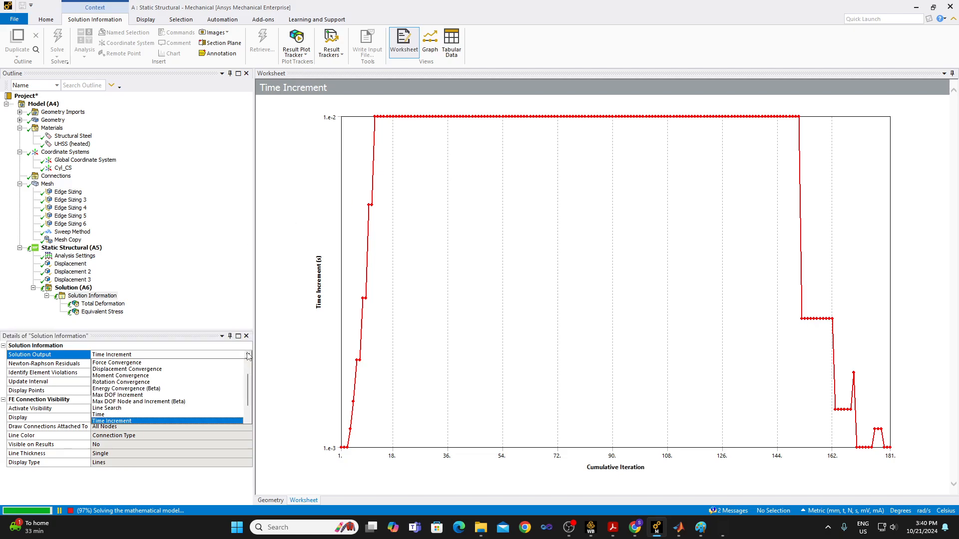
left_click(224, 363)
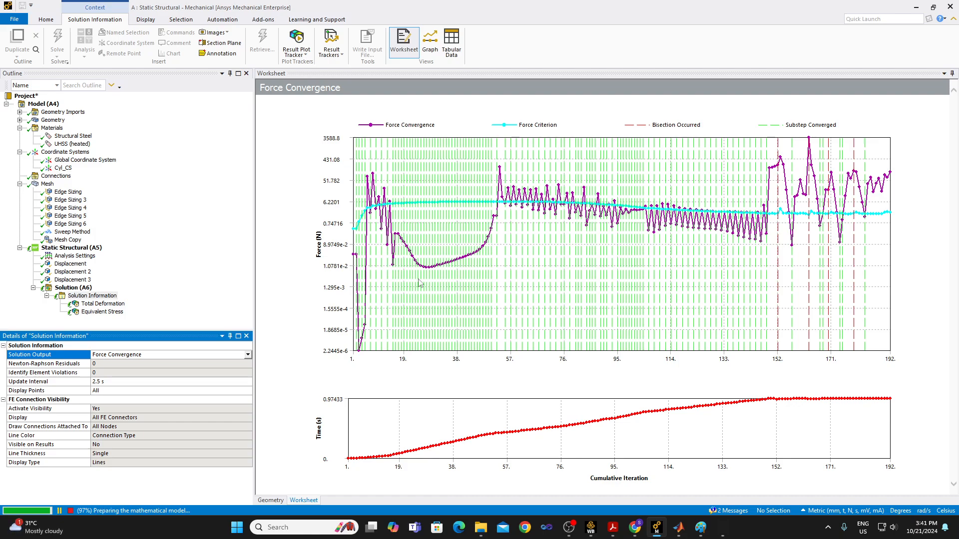
Check the Time Increment plot in Solution Information, then return the Solution Output to Force Convergence.
left_click(248, 355)
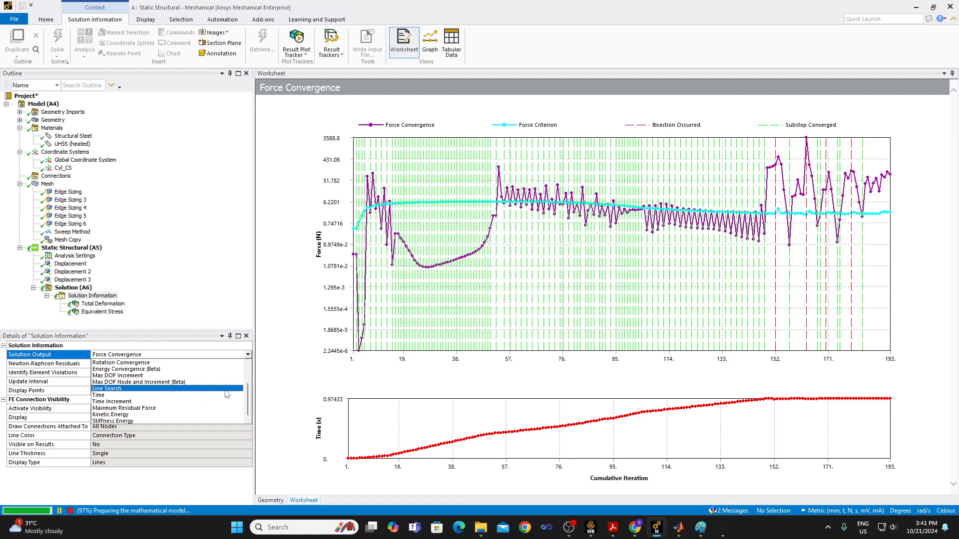
left_click(221, 402)
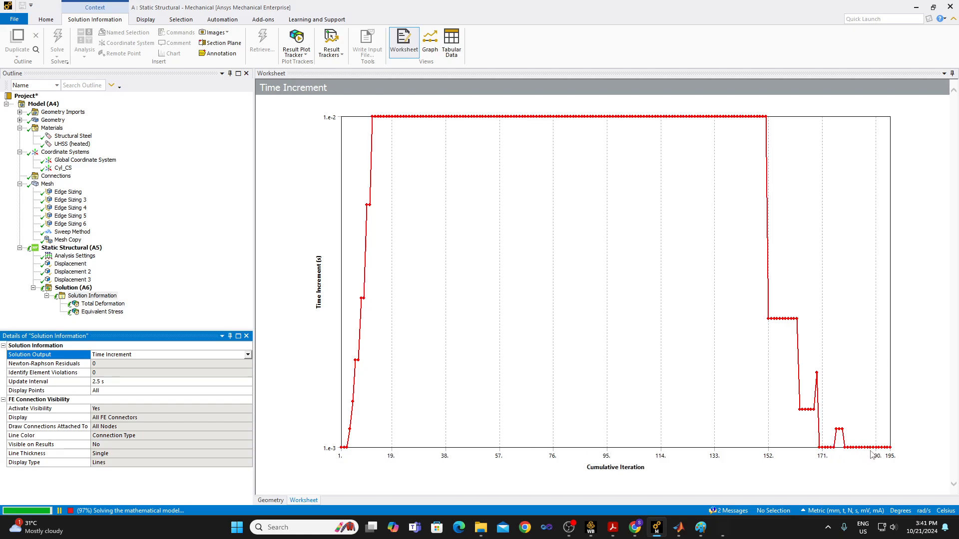
left_click(247, 354)
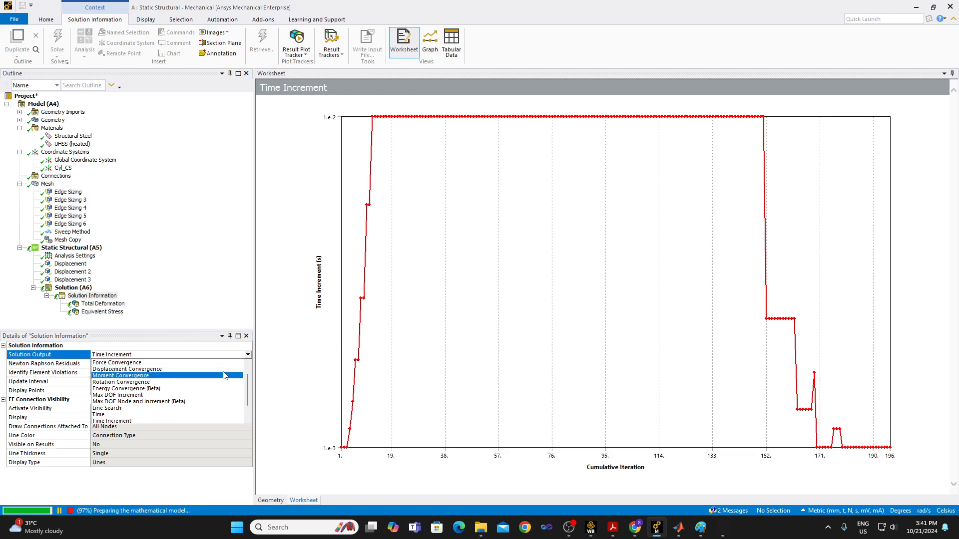
left_click(222, 355)
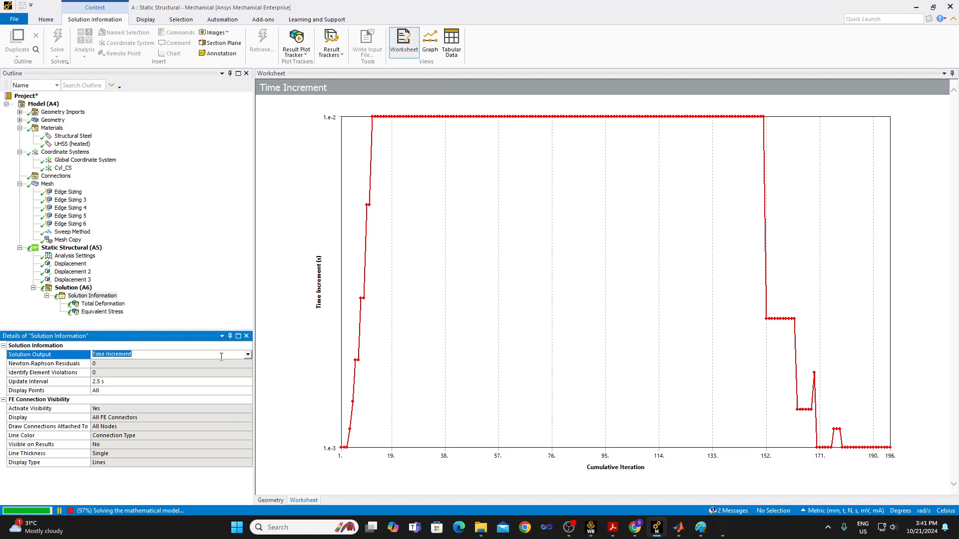
left_click(246, 355)
left_click(189, 361)
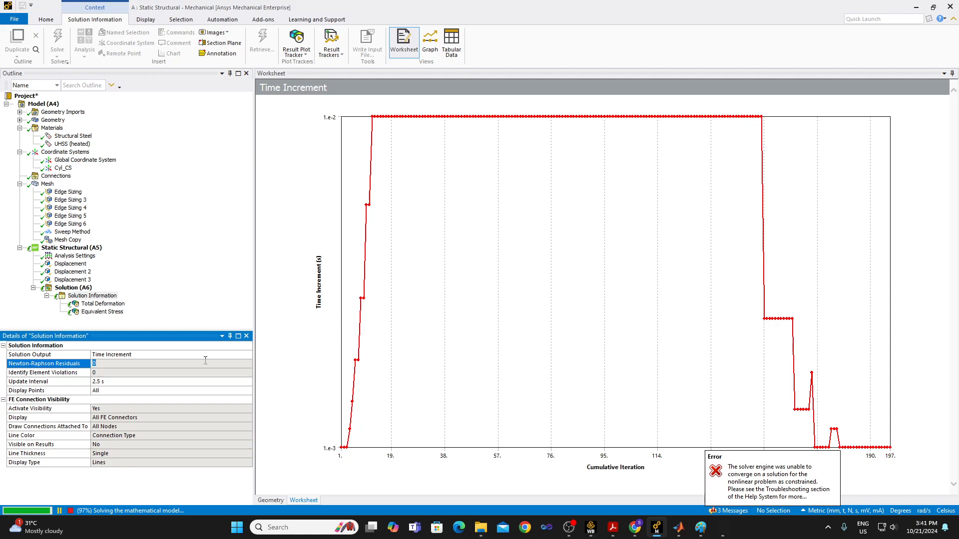
left_click(230, 355)
left_click(231, 354)
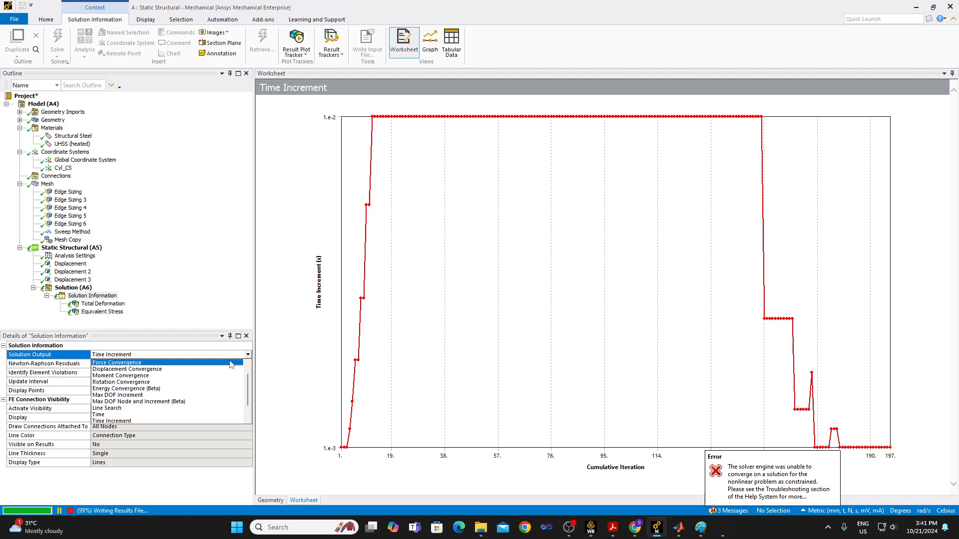
left_click(230, 362)
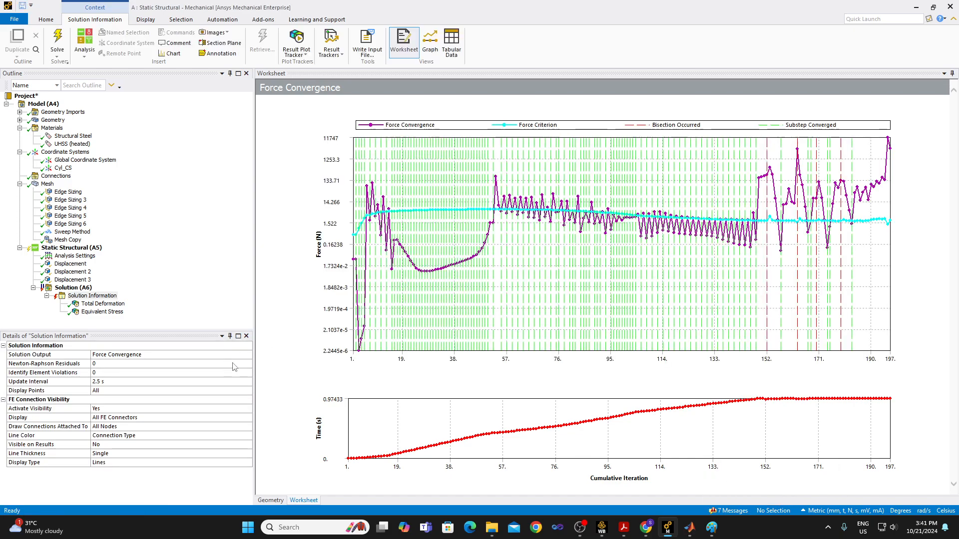
Change the Solution Output to Time Increment and review the time increments over the cumulative iterations.
left_click(247, 355)
left_click(248, 355)
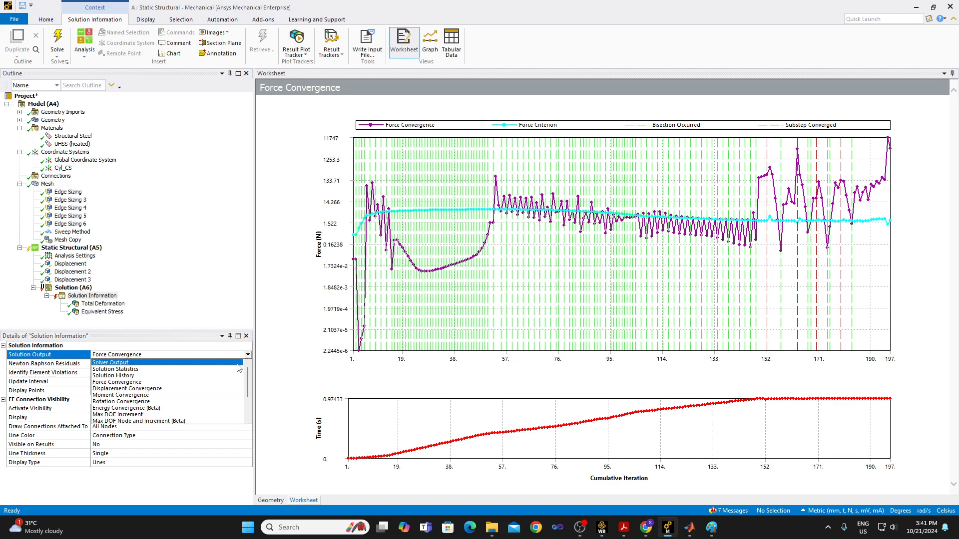
scroll(228, 400, "down", 2)
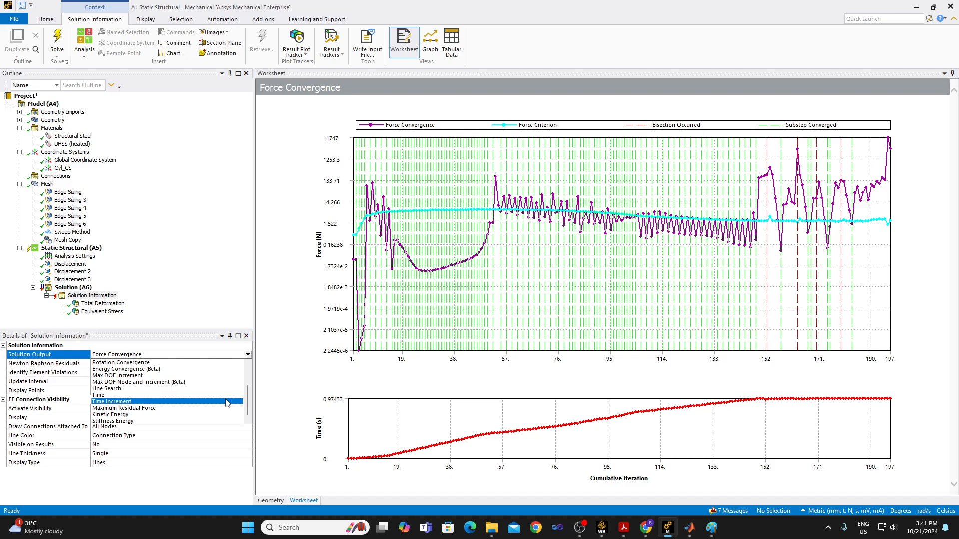
left_click(226, 403)
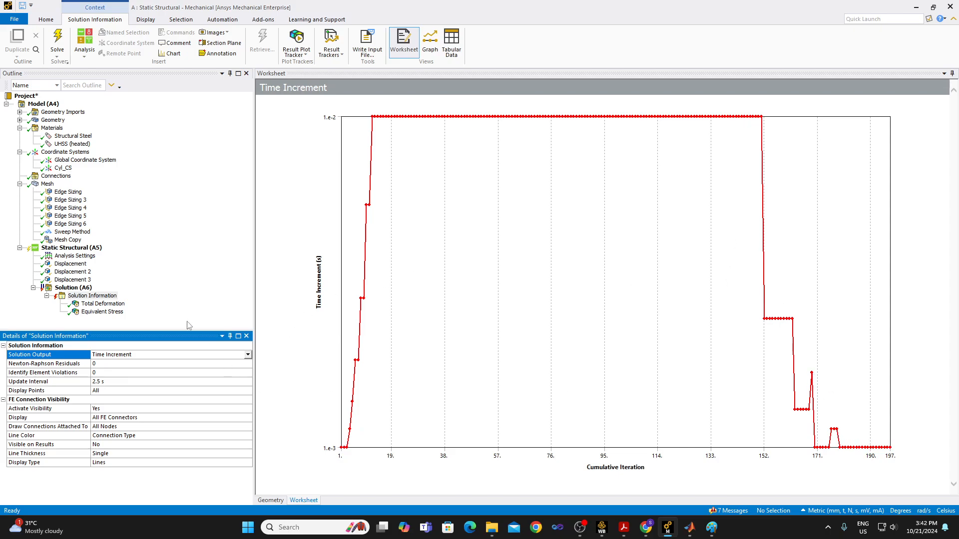
Insert a Directional Deformation result under Solution (A6).
left_click(95, 303)
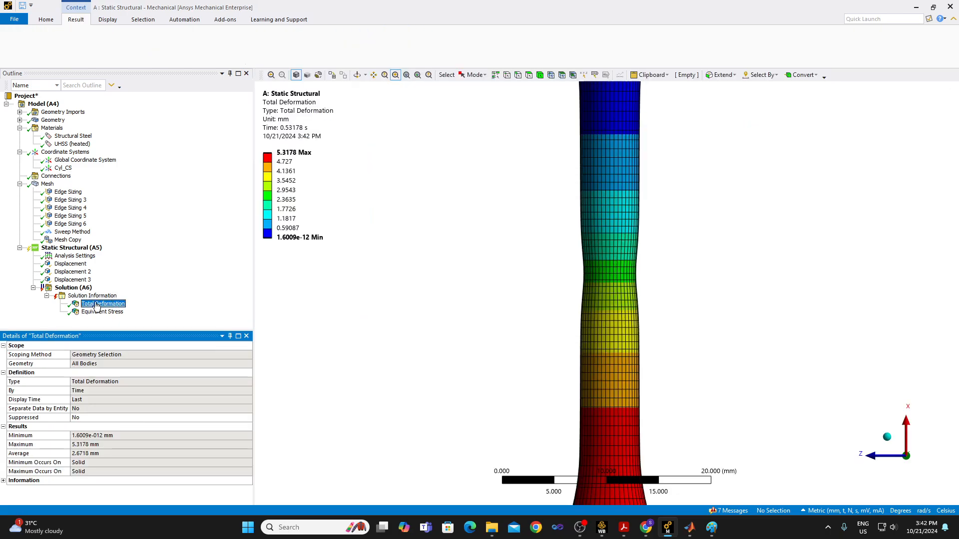
left_click(77, 288)
right_click(79, 292)
mouse_move(140, 294)
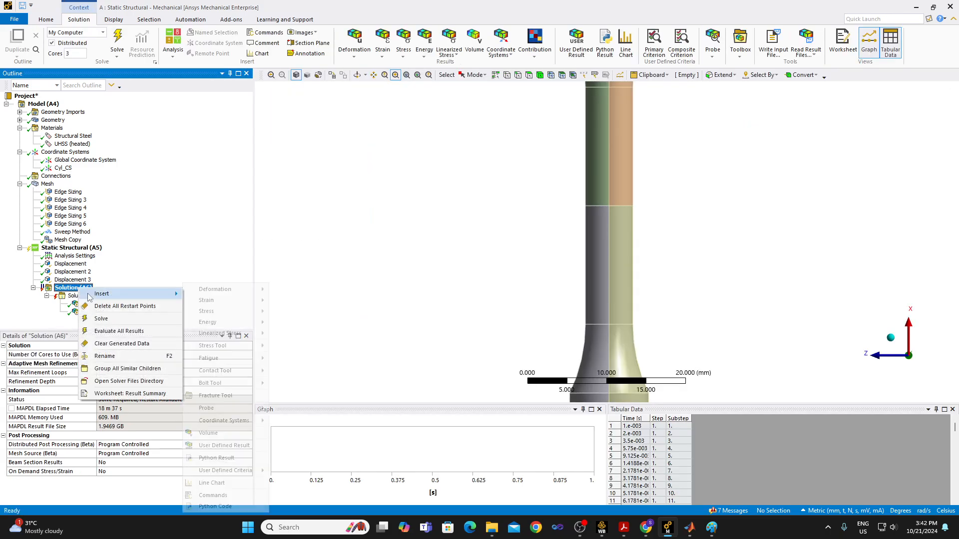
mouse_move(209, 301)
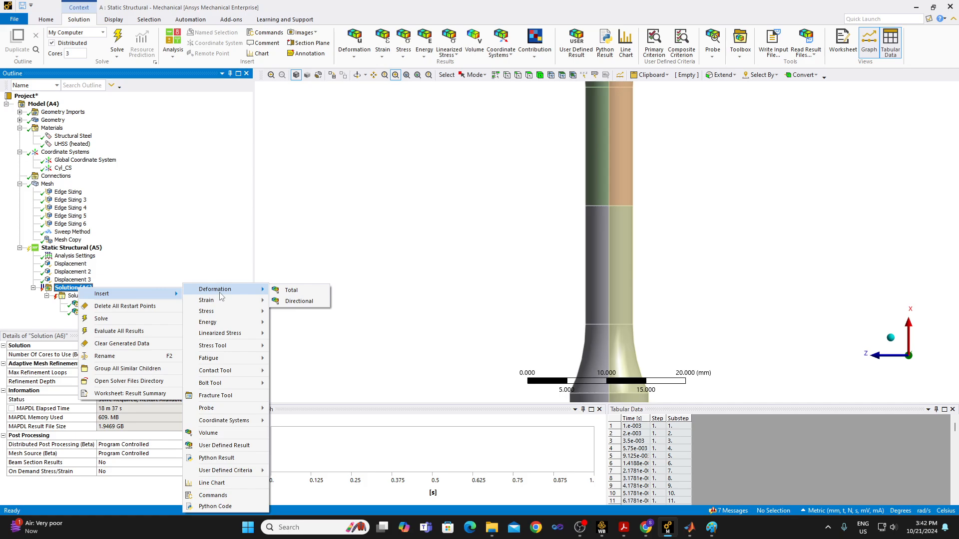
left_click(297, 301)
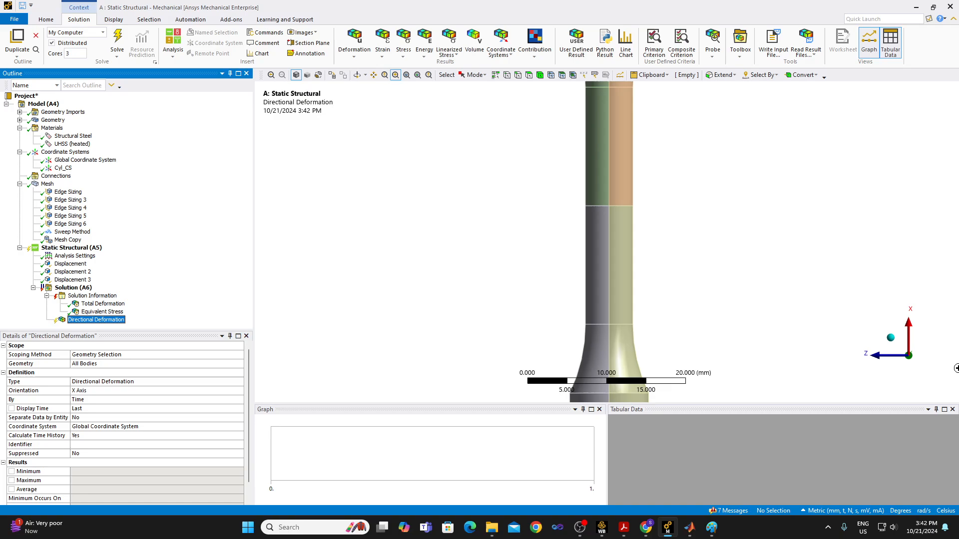
Scope the Directional Deformation to the two vertices at the ends of the specimen's gauge section and evaluate all results.
scroll(481, 287, "down", 3)
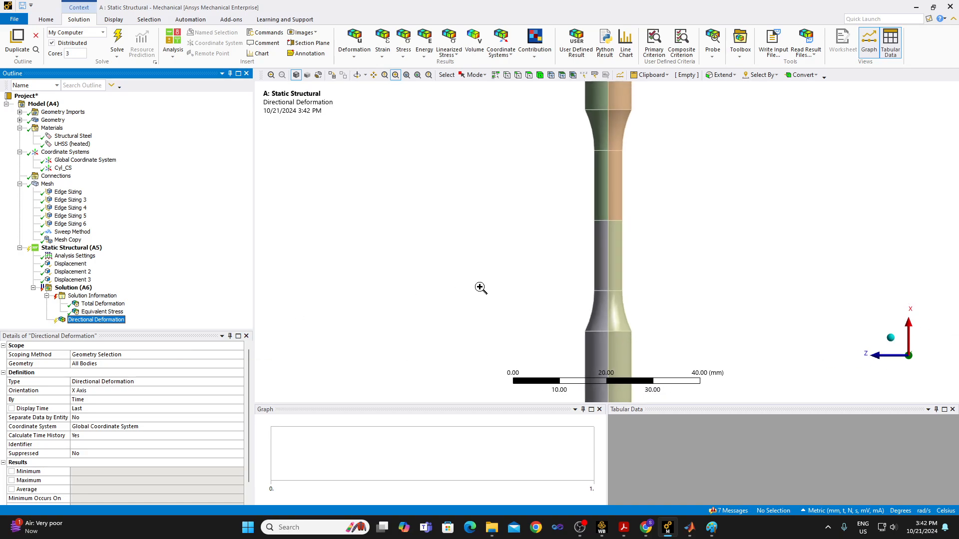
left_click(507, 74)
left_click(607, 293)
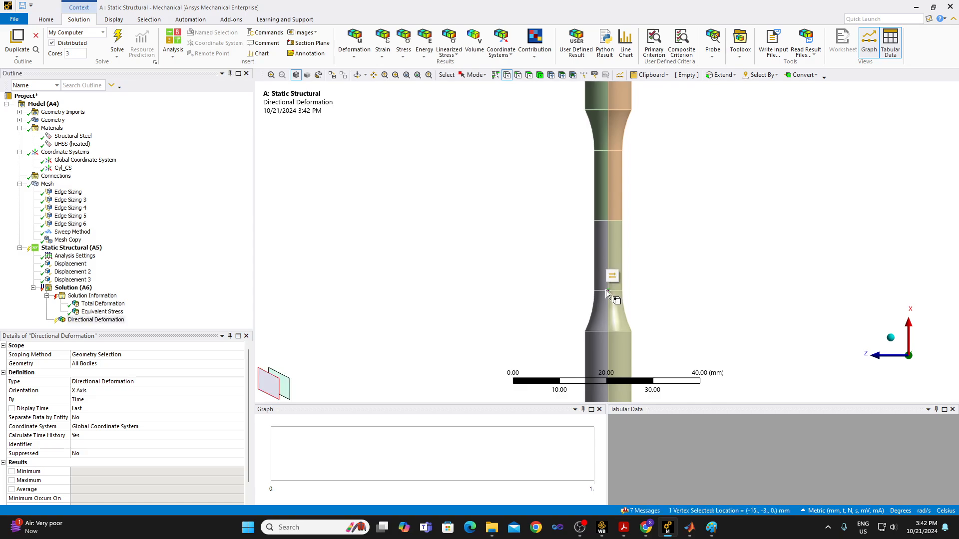
left_click(610, 157, "ctrl")
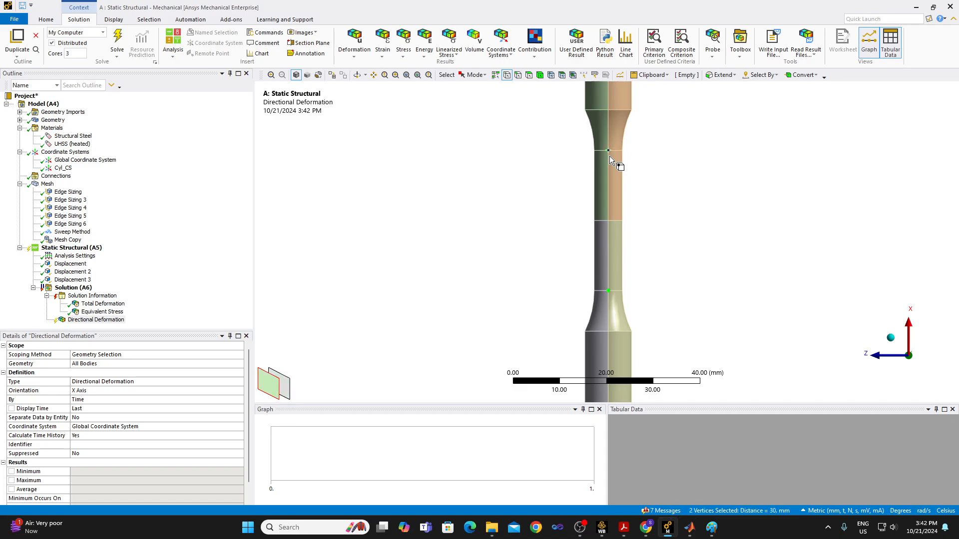
left_click(92, 364)
left_click(100, 365)
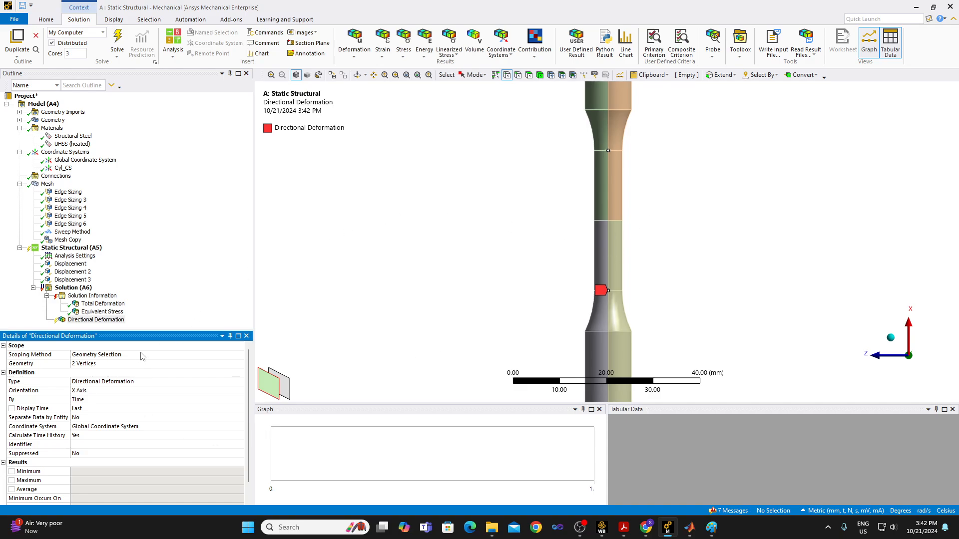
right_click(113, 325)
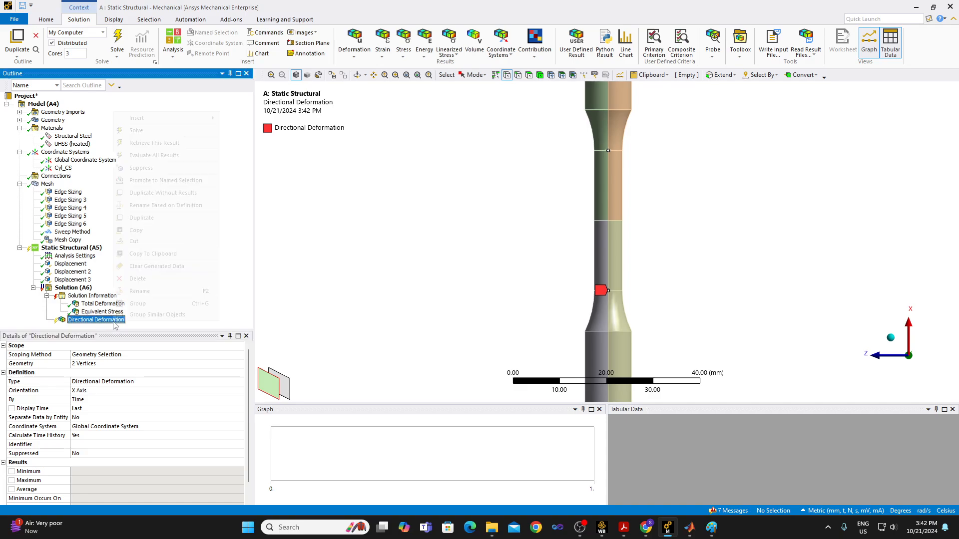
left_click(174, 158)
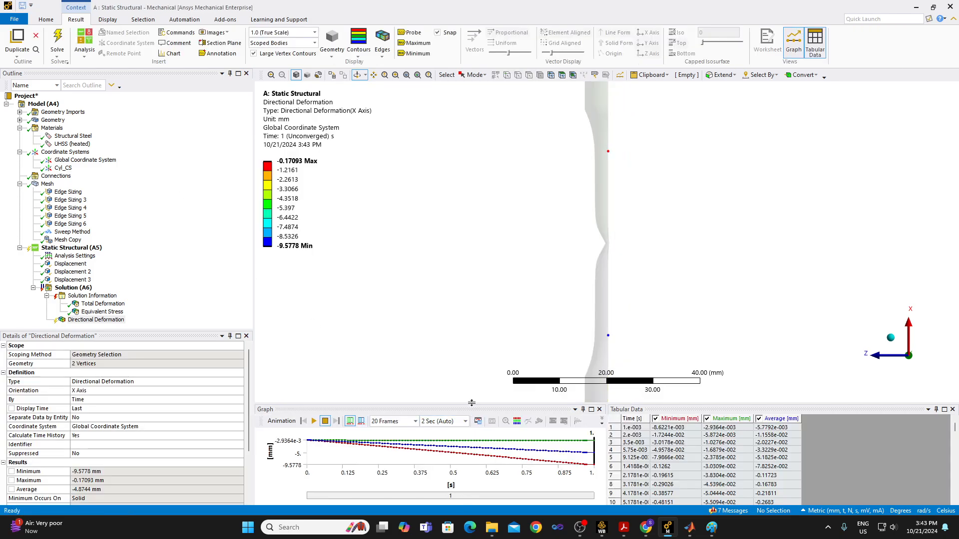
Enlarge the directional deformation graph and tabular data area and hide the Average curve.
left_click_drag(472, 404, 472, 360)
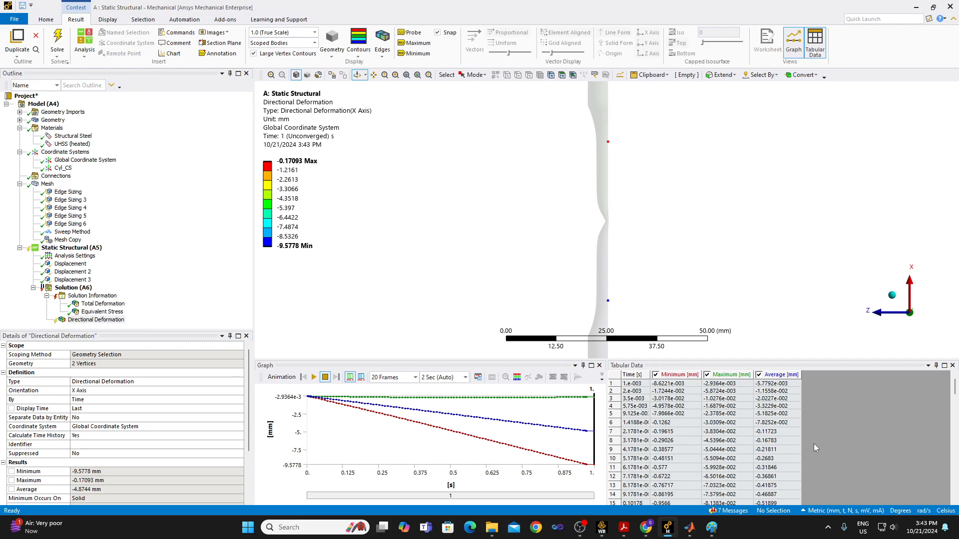
left_click(762, 378)
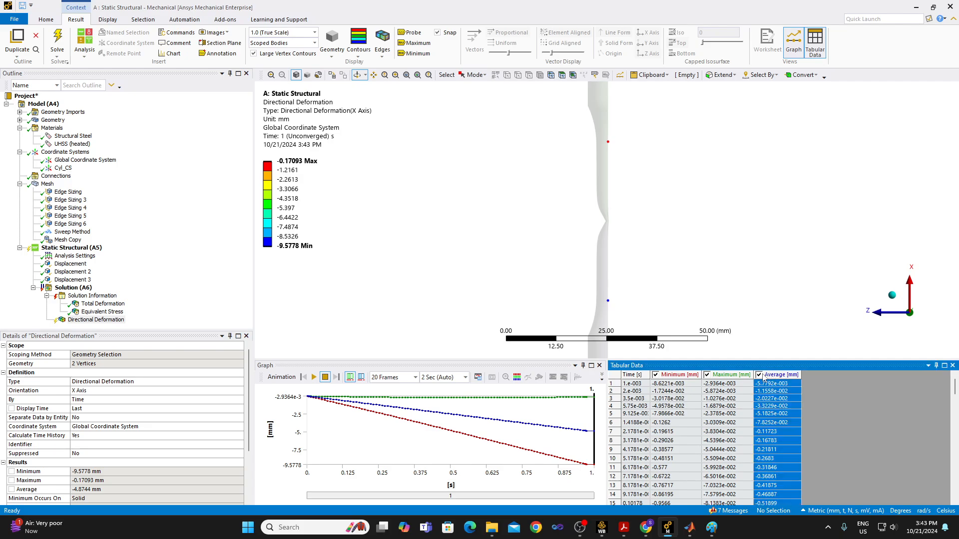
left_click(759, 376)
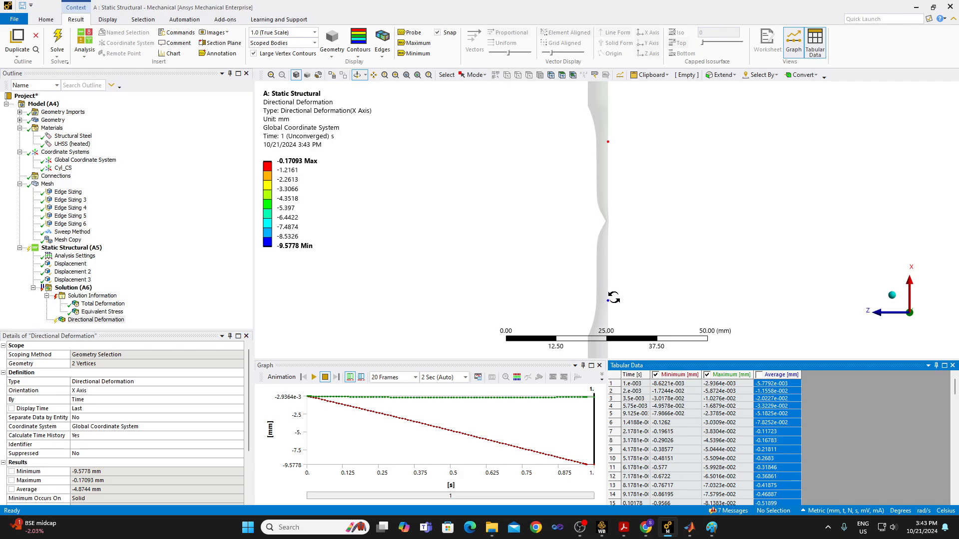
Set the directional deformation's display time to 0.97133 s and insert a Force Reaction probe under Solution (A6).
left_click(587, 438)
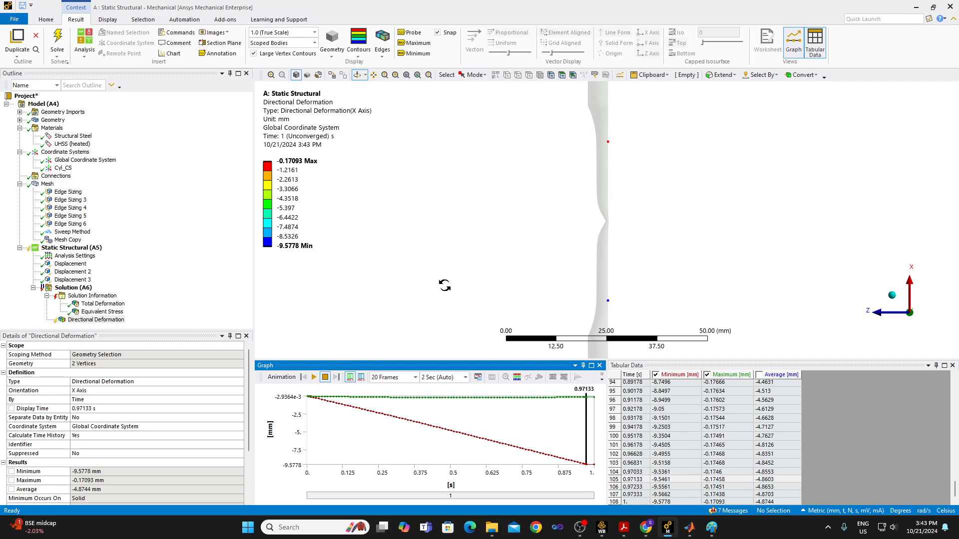
left_click(78, 289)
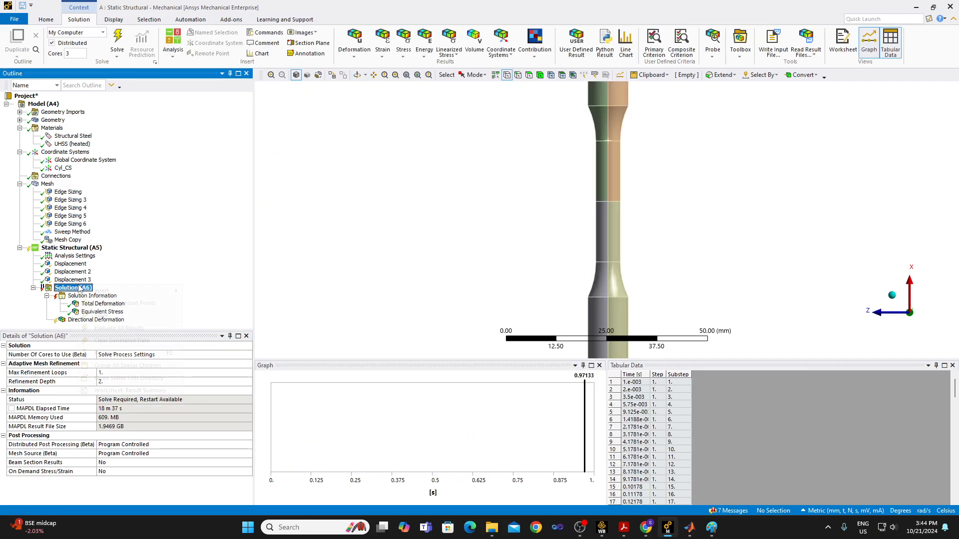
right_click(79, 288)
mouse_move(102, 291)
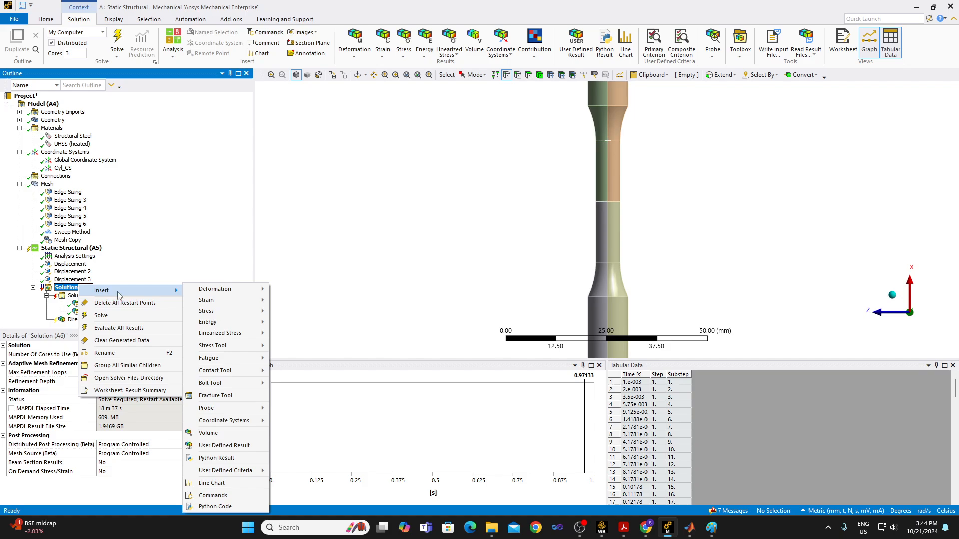
mouse_move(239, 361)
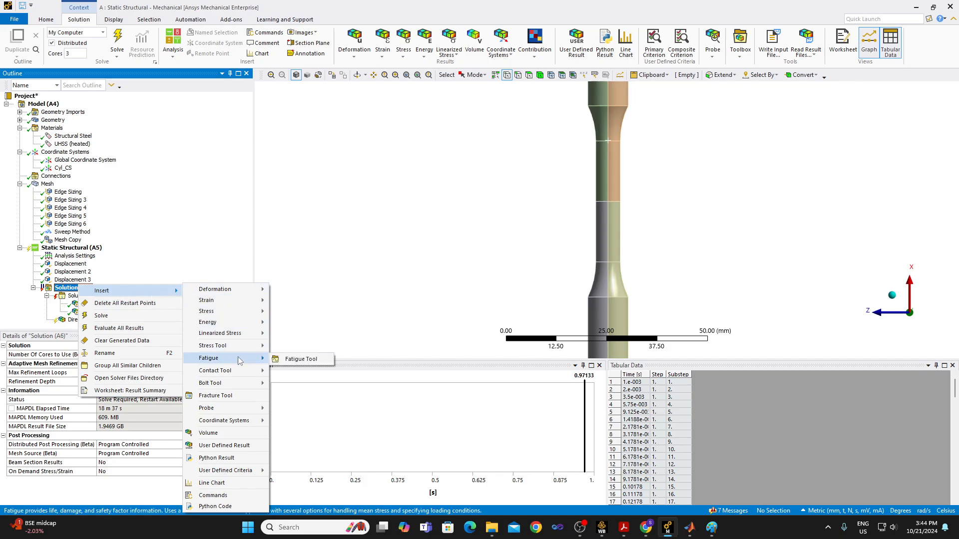
mouse_move(257, 409)
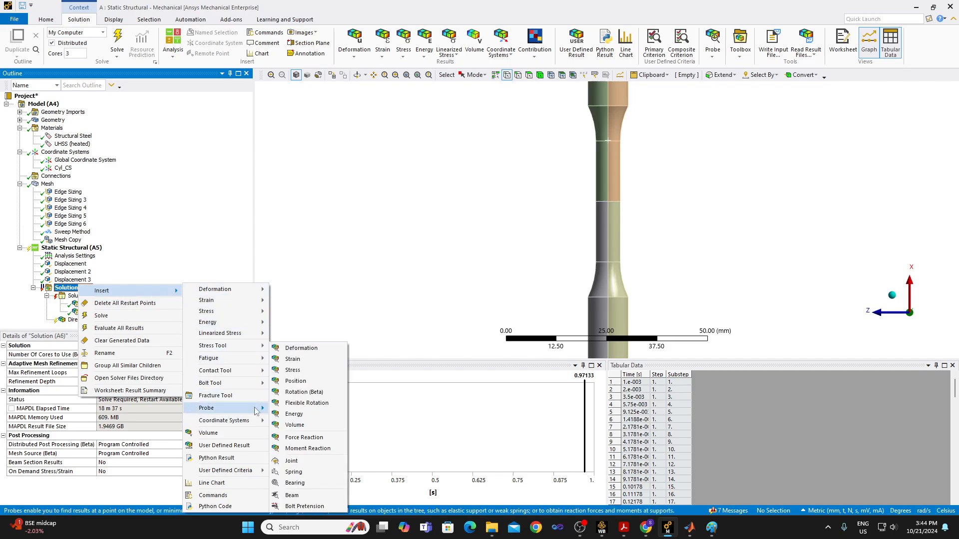
left_click(305, 438)
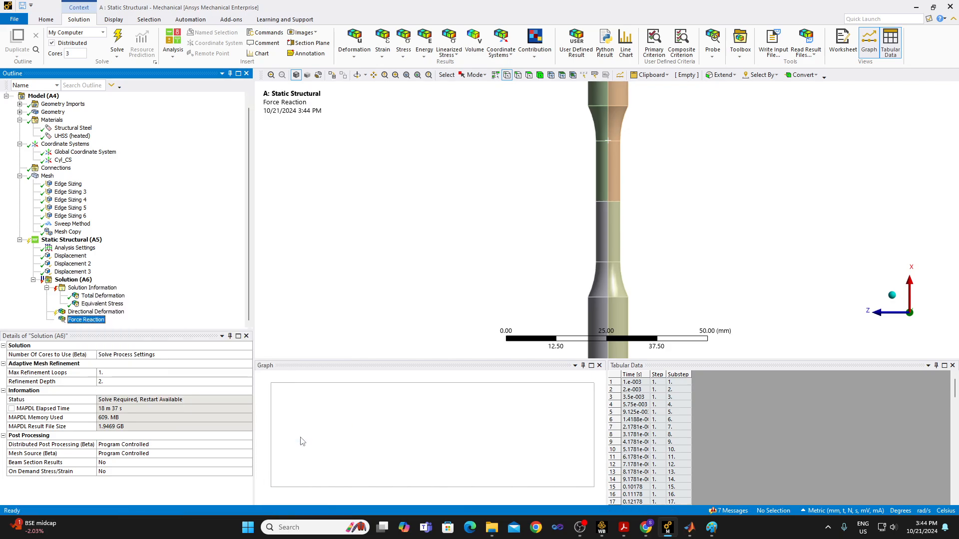
Check the Displacement and Displacement 3 supports and set the Force Reaction's Boundary Condition to Displacement 3.
left_click(197, 373)
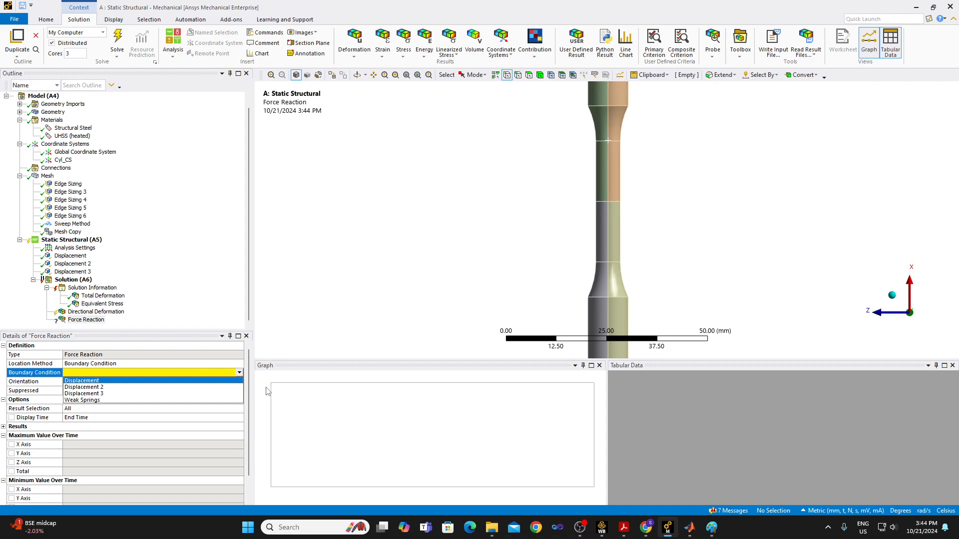
left_click(71, 256)
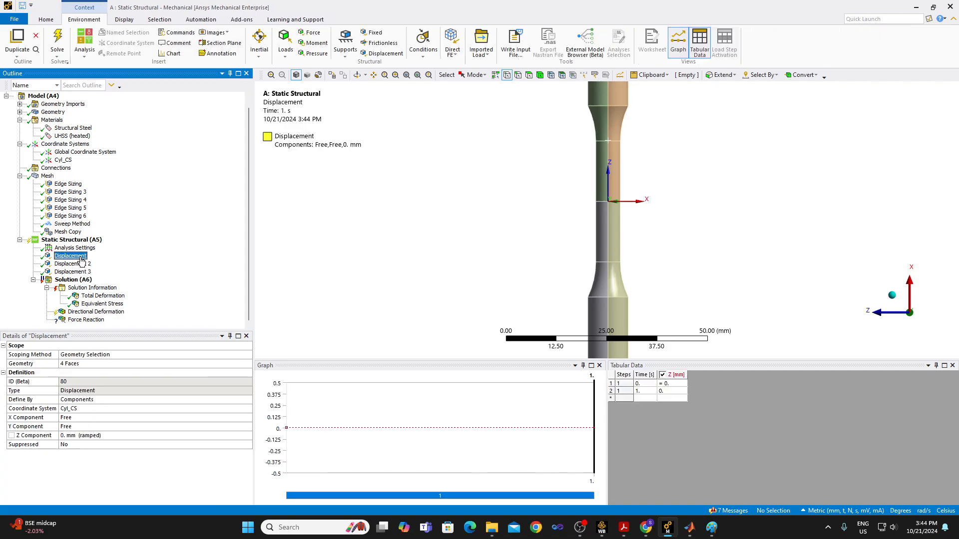
scroll(837, 287, "down", 5)
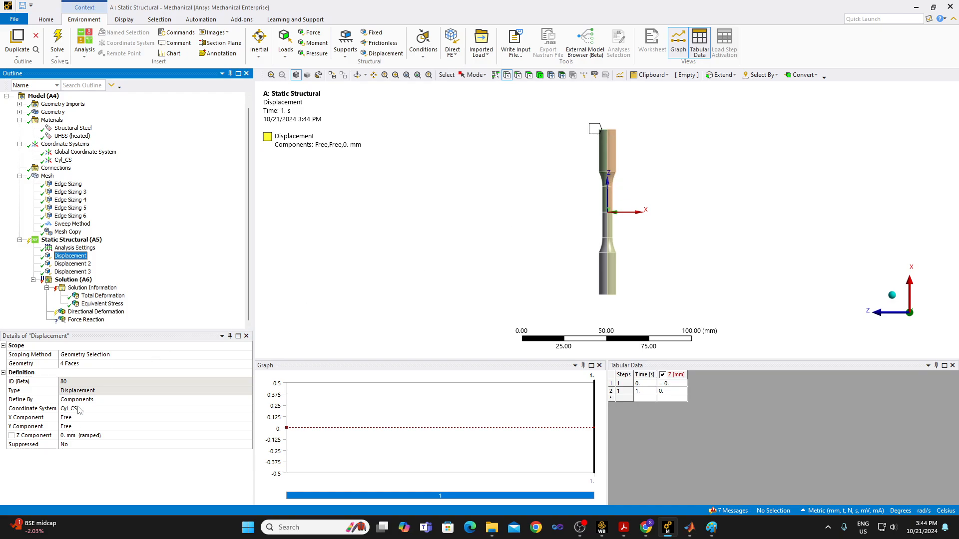
left_click(102, 321)
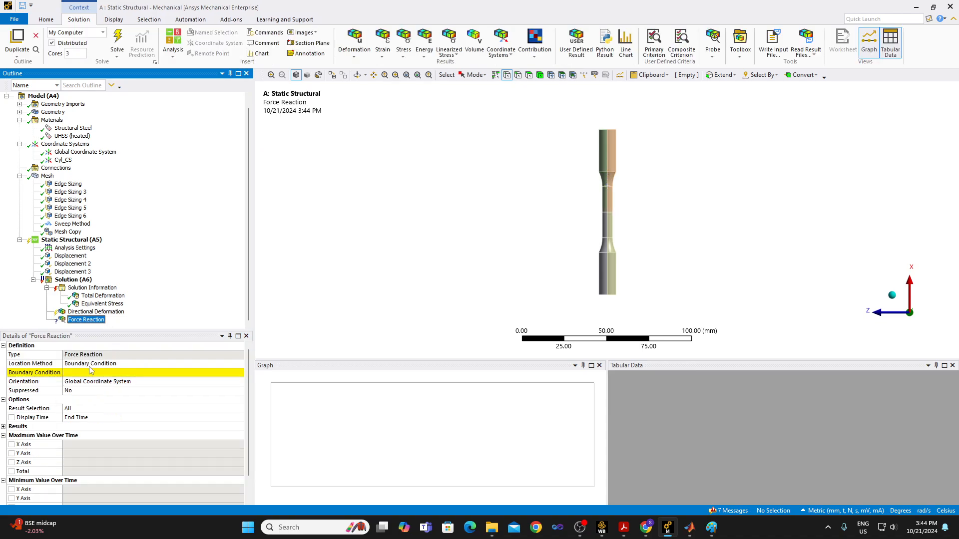
left_click(90, 372)
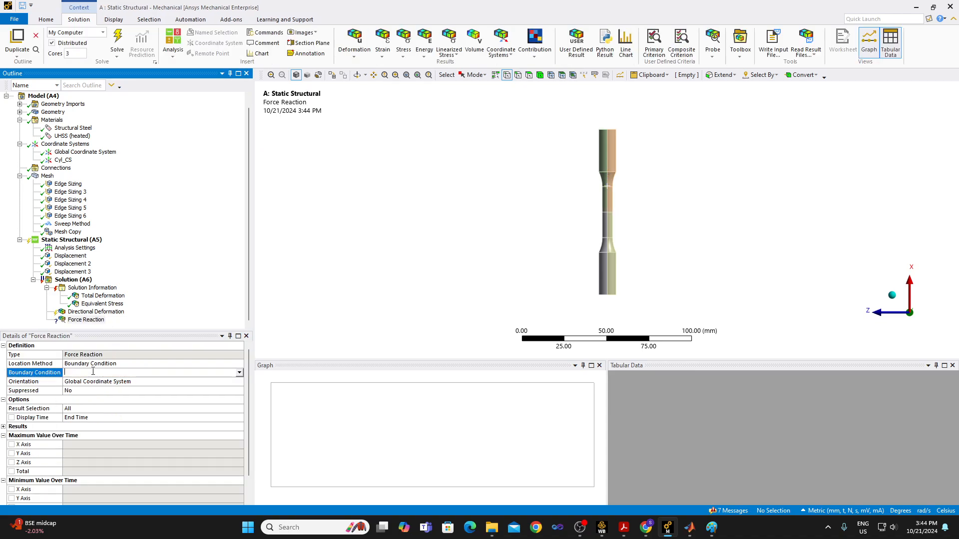
left_click(240, 374)
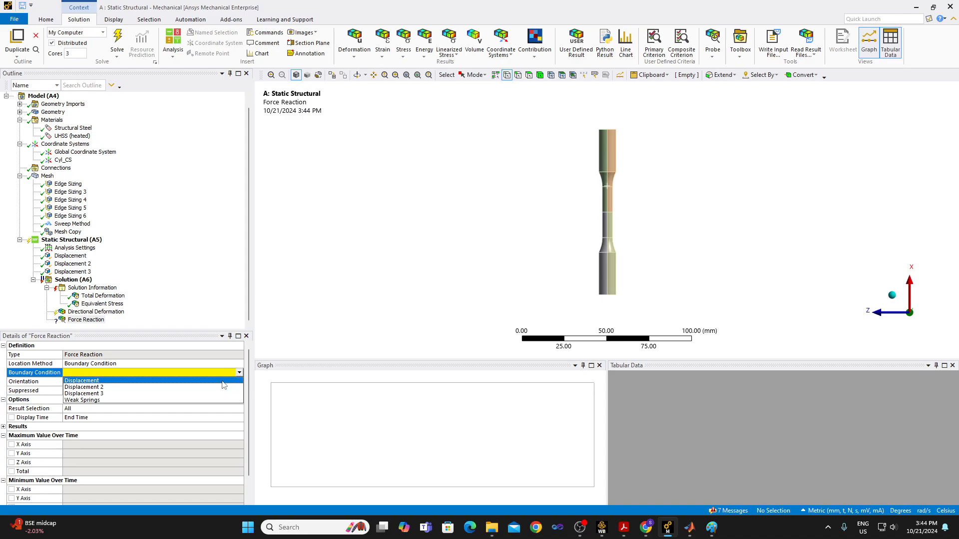
left_click(209, 253)
left_click(74, 272)
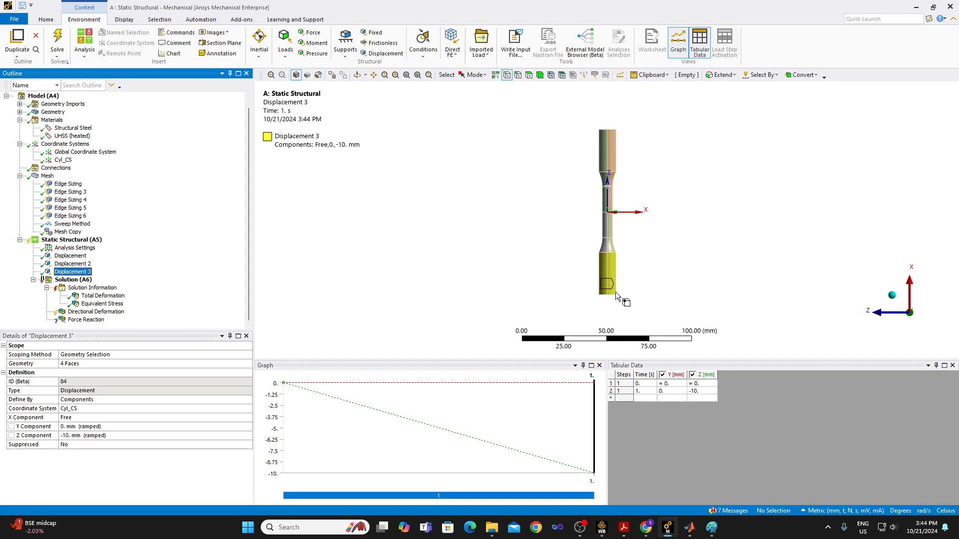
left_click(93, 321)
left_click(240, 374)
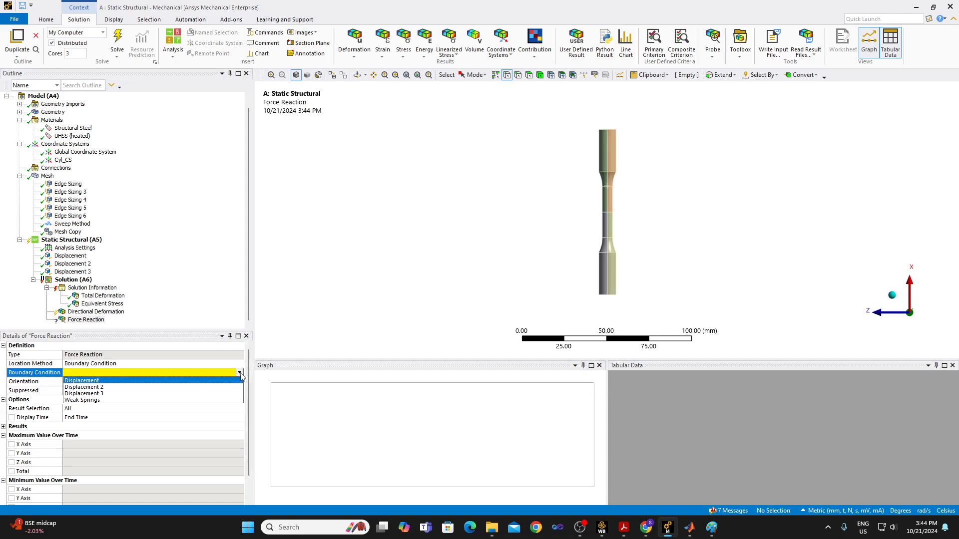
left_click(222, 394)
Evaluate all results and enlarge the force reaction graph and tabular data area.
right_click(103, 320)
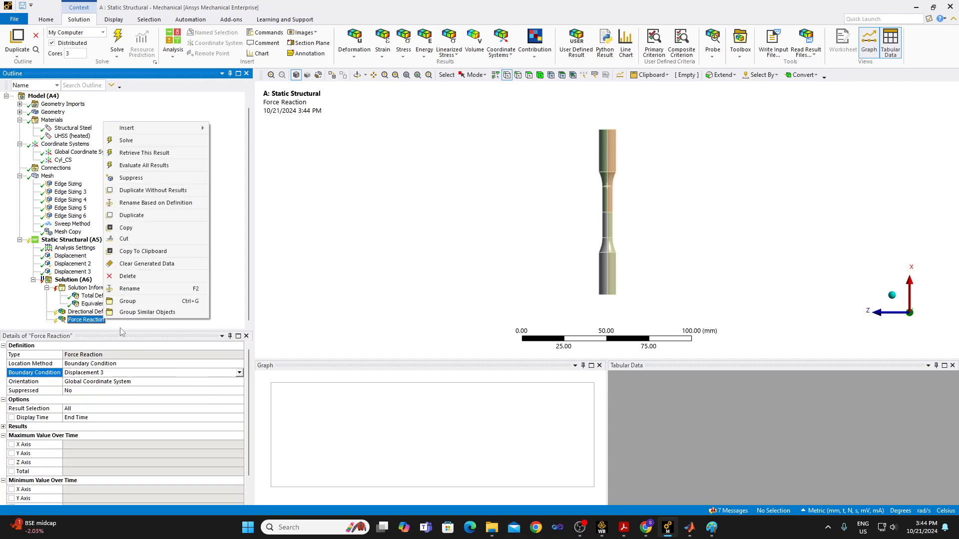
left_click(170, 166)
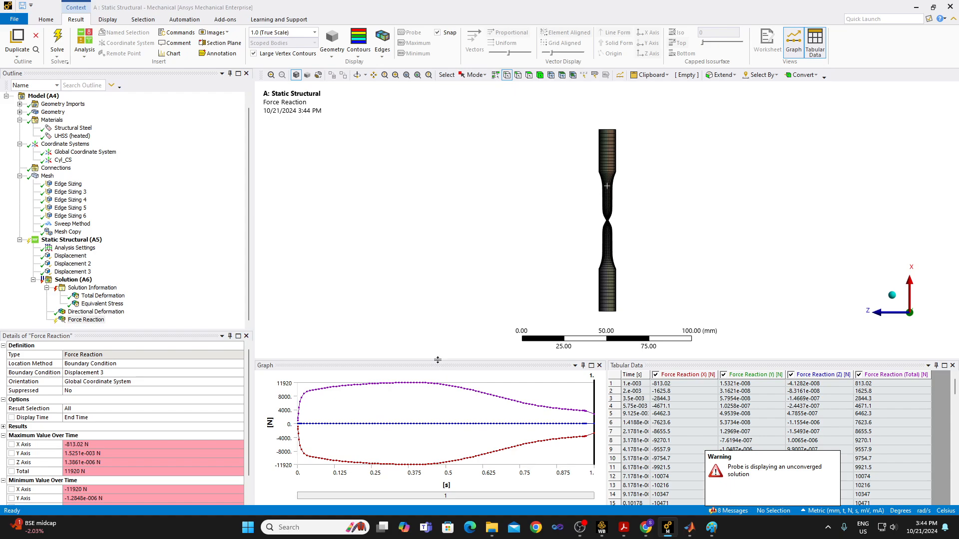
left_click_drag(437, 360, 456, 217)
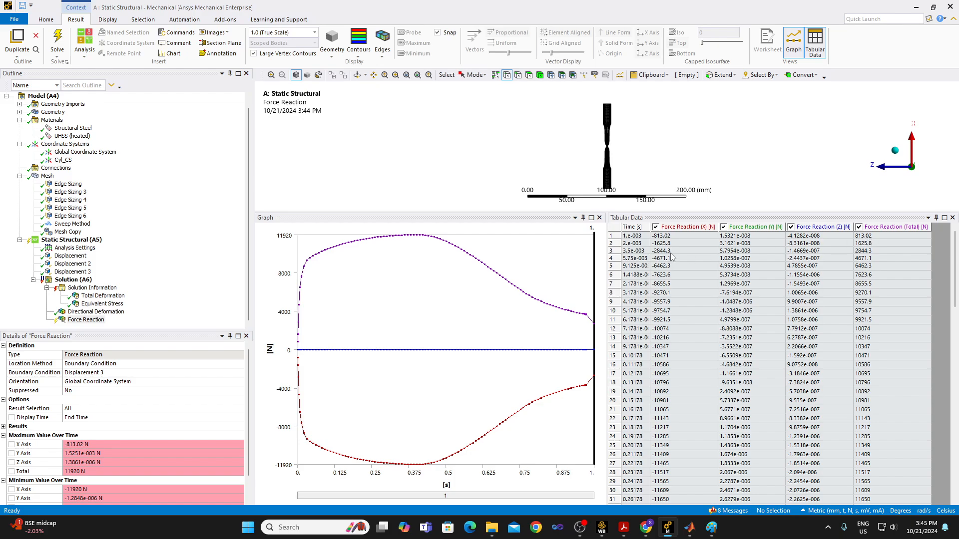
Review the force reaction components and hide the Y, Z and Total curves, keeping only Force Reaction (X) plotted.
left_click(673, 238)
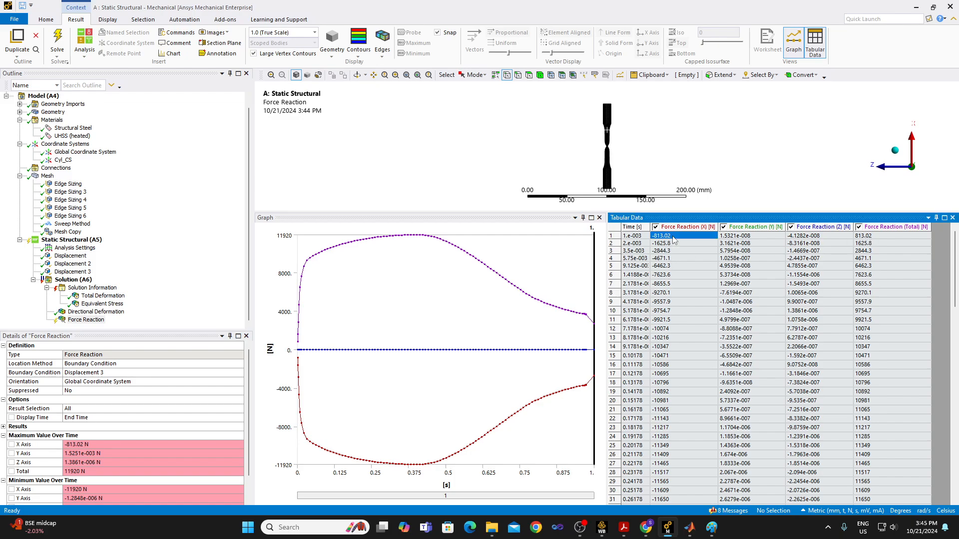
left_click(753, 240)
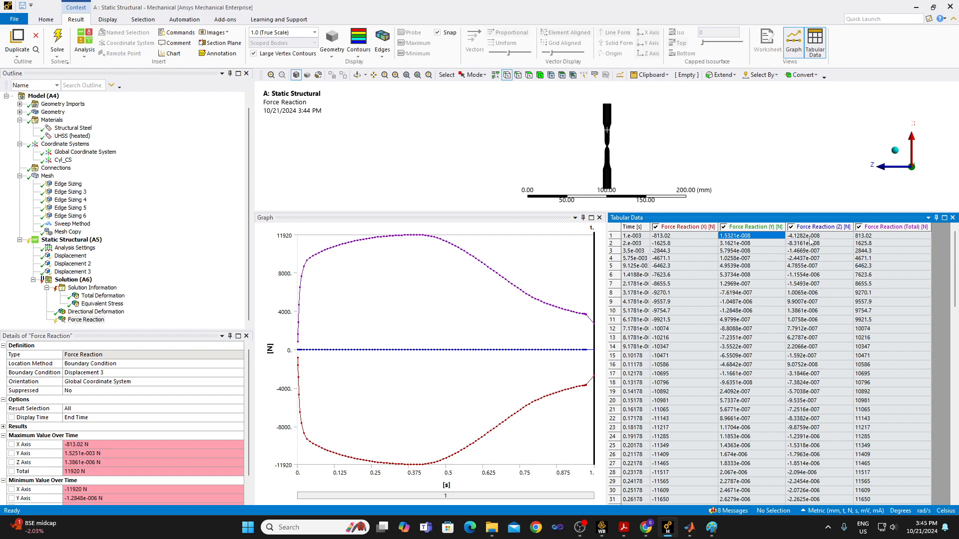
left_click(812, 240)
left_click(758, 238)
left_click(820, 235)
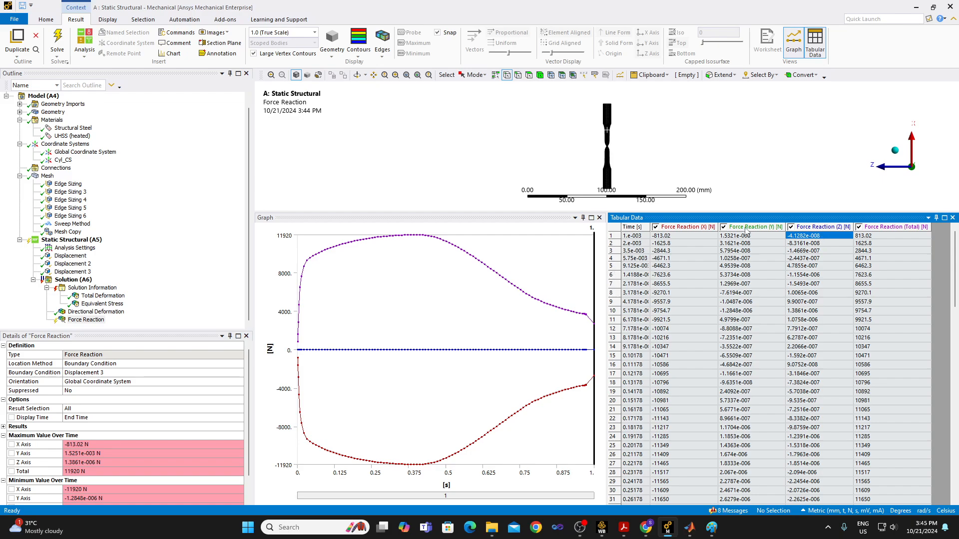
left_click(724, 227)
left_click(792, 227)
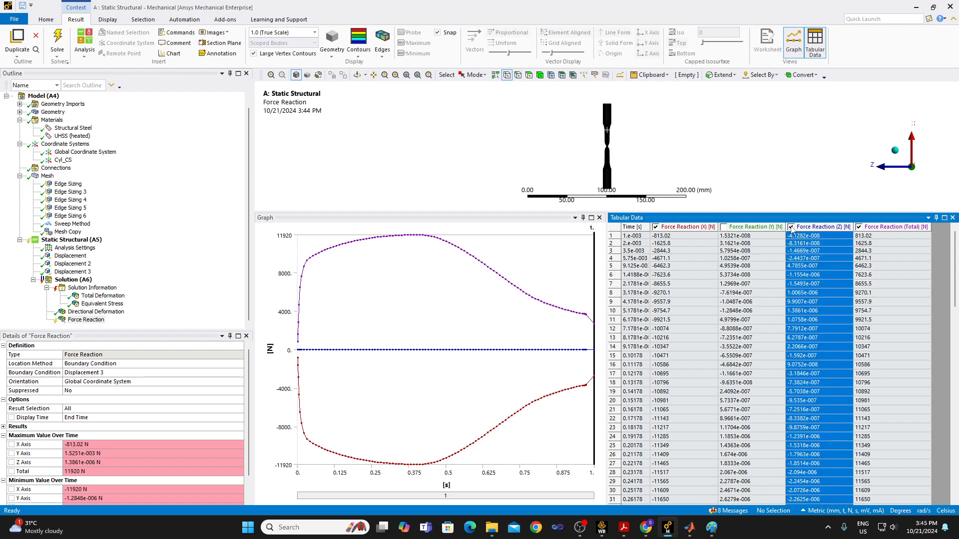
left_click(859, 228)
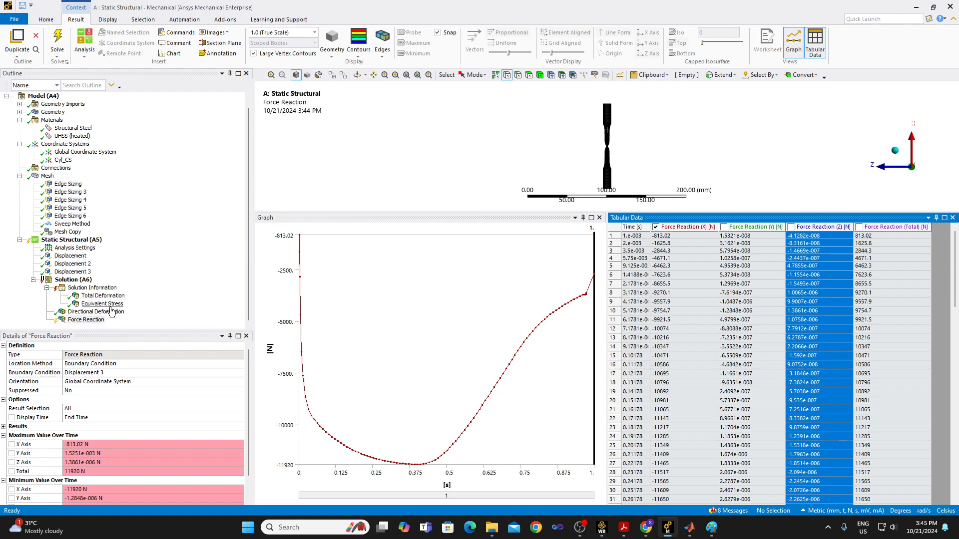
Compare the time histories of the Directional Deformation and the Force Reaction results.
left_click(110, 312)
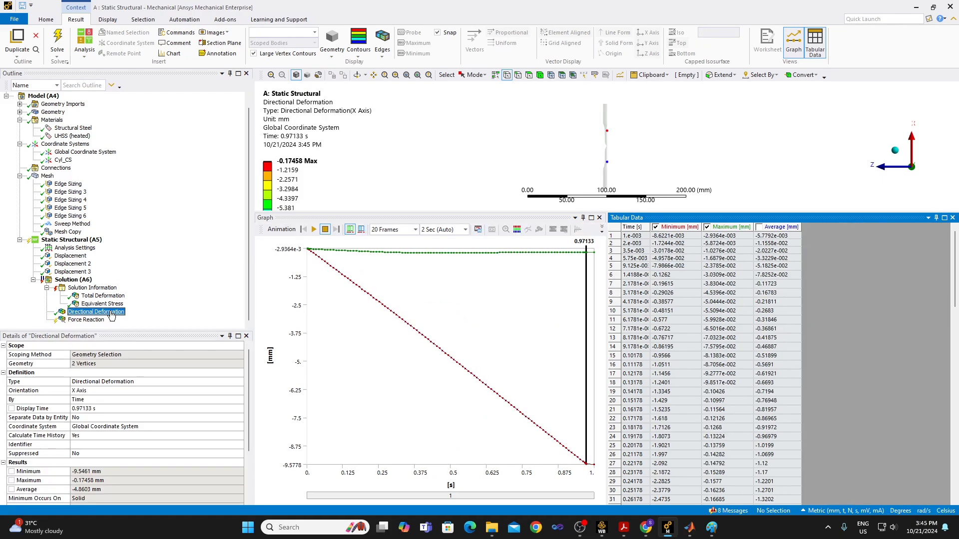
left_click(97, 321)
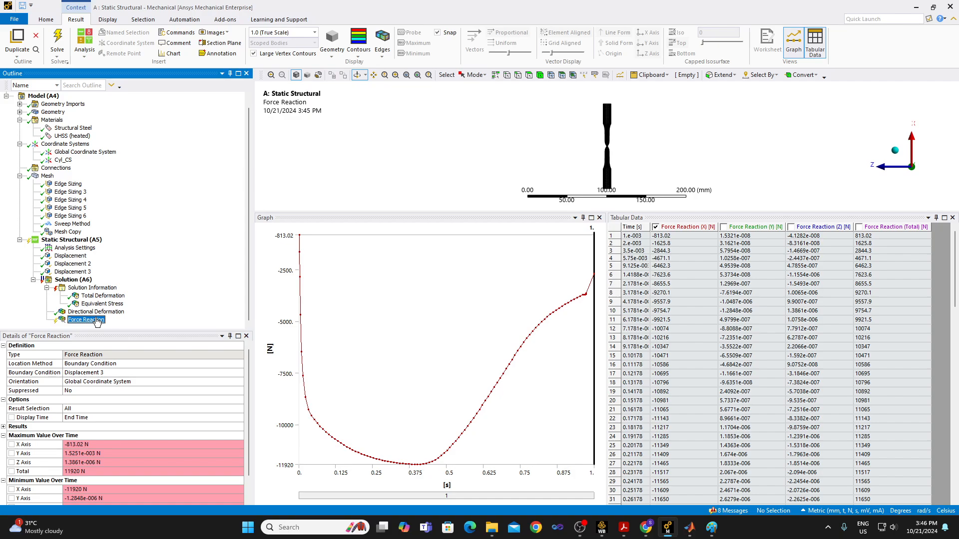
left_click(95, 312)
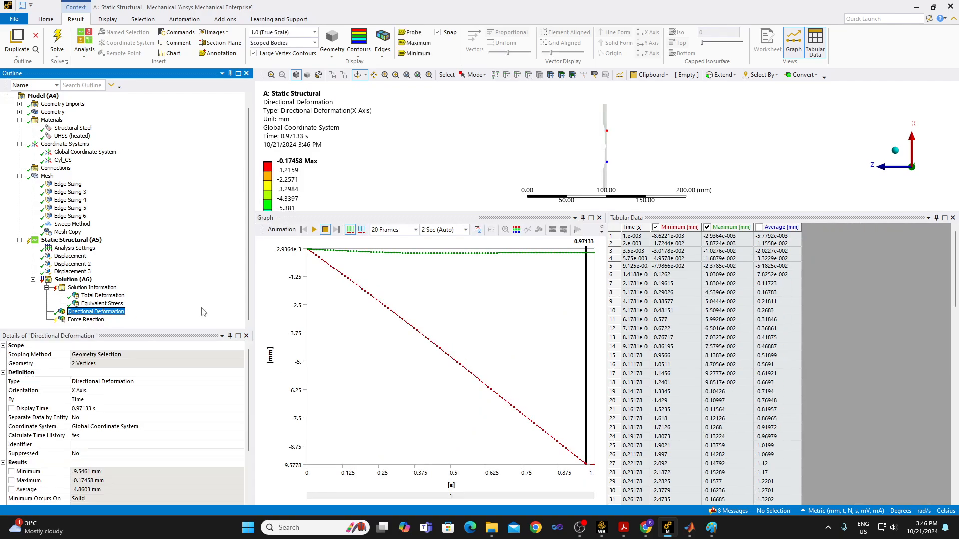
left_click(93, 321)
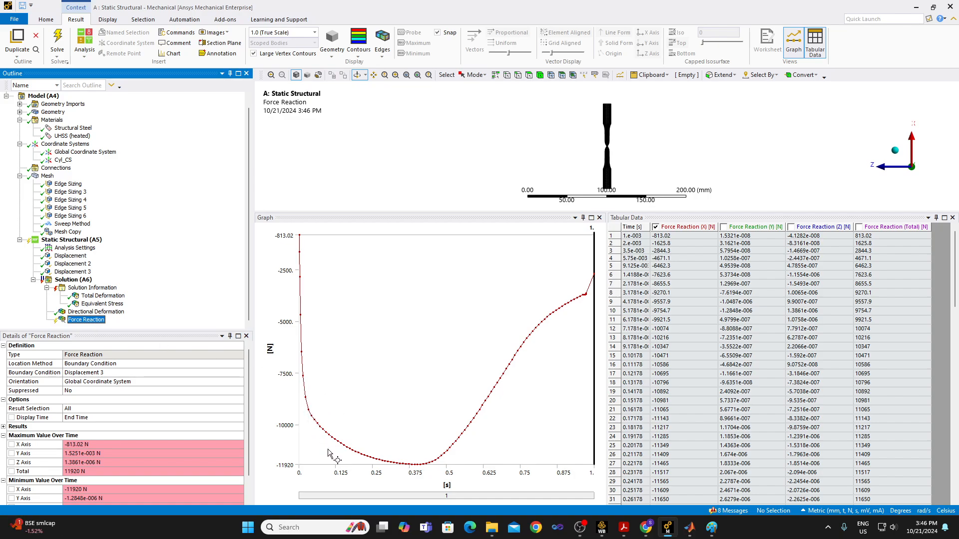
left_click(278, 470)
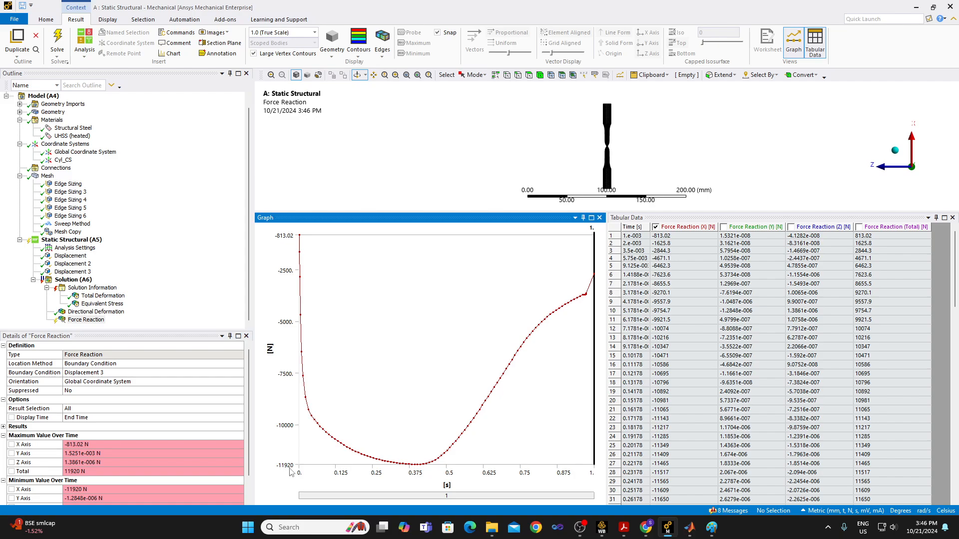
Switch to MATLAB and calculate the engineering ultimate stress from the peak force as 11920/pi/3/3.
left_click(690, 528)
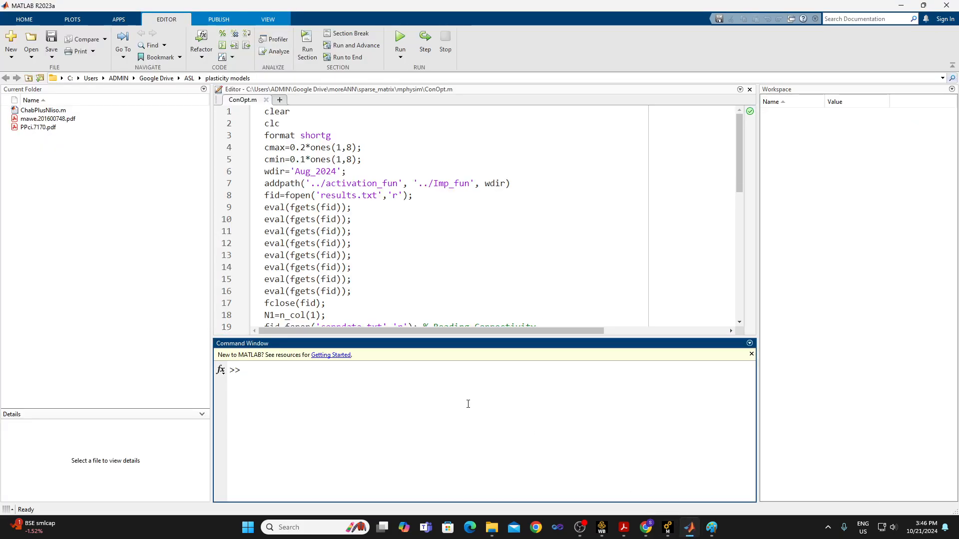
type("11920")
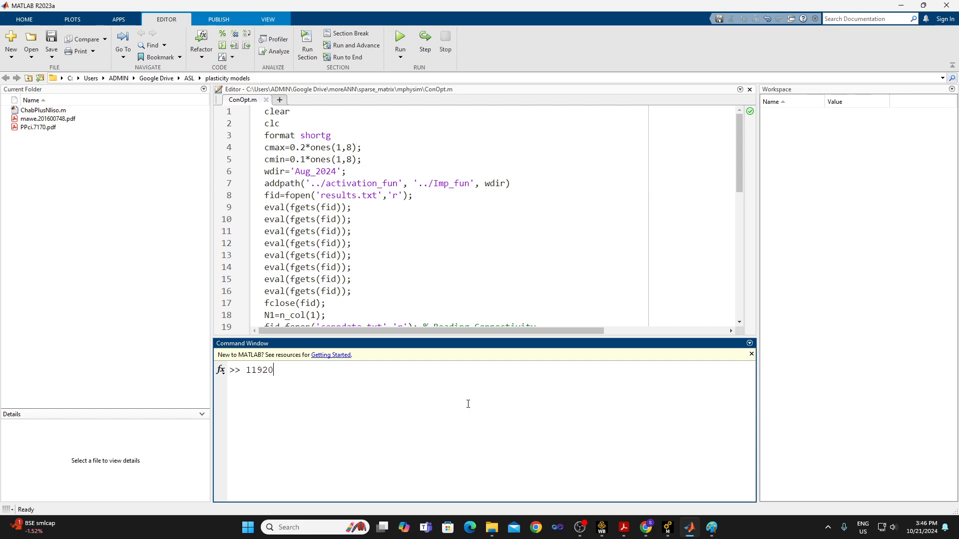
type("/pi/3/3")
key("Return")
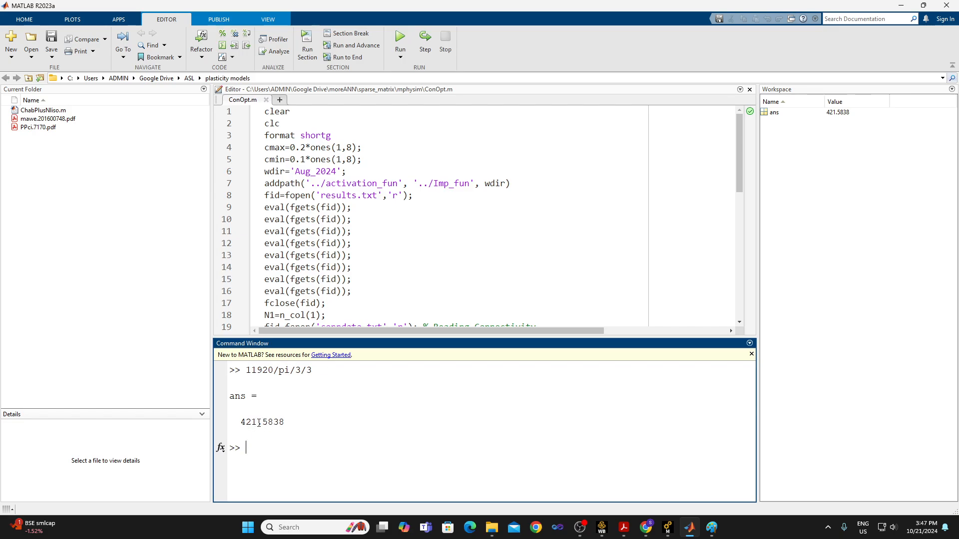
Open the car roof crushing study PDF and compare the UHSS (Heated) ultimate tensile strength with the stress calculated in MATLAB.
left_click(624, 527)
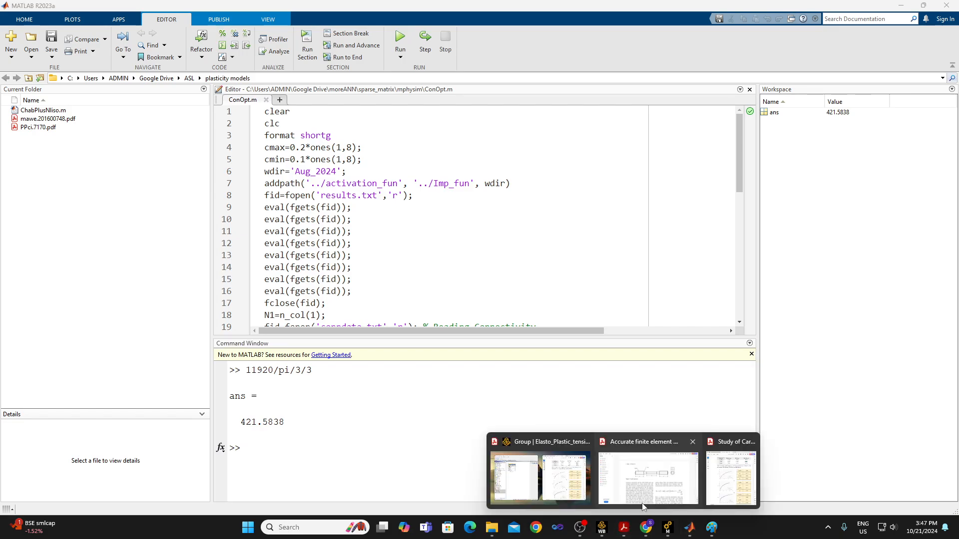
left_click(733, 482)
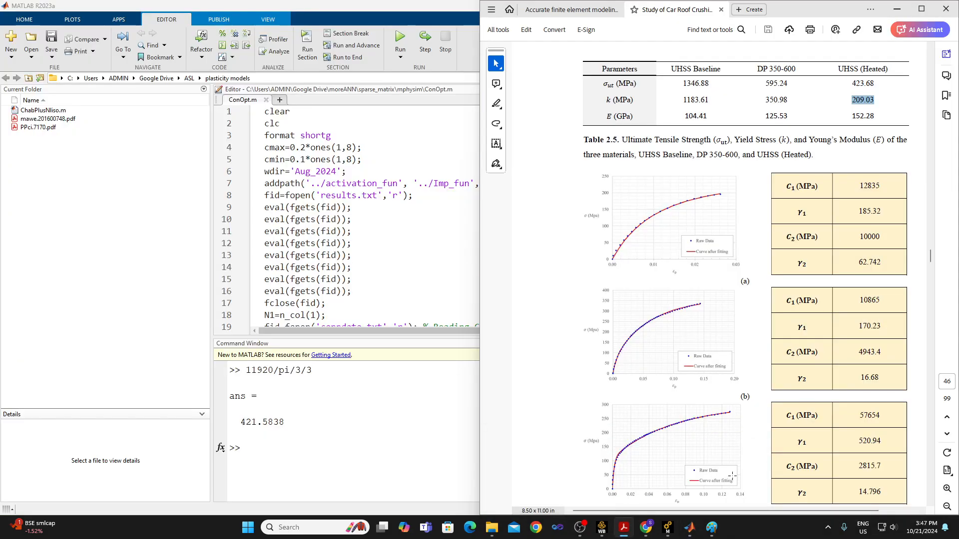
left_click_drag(850, 84, 875, 85)
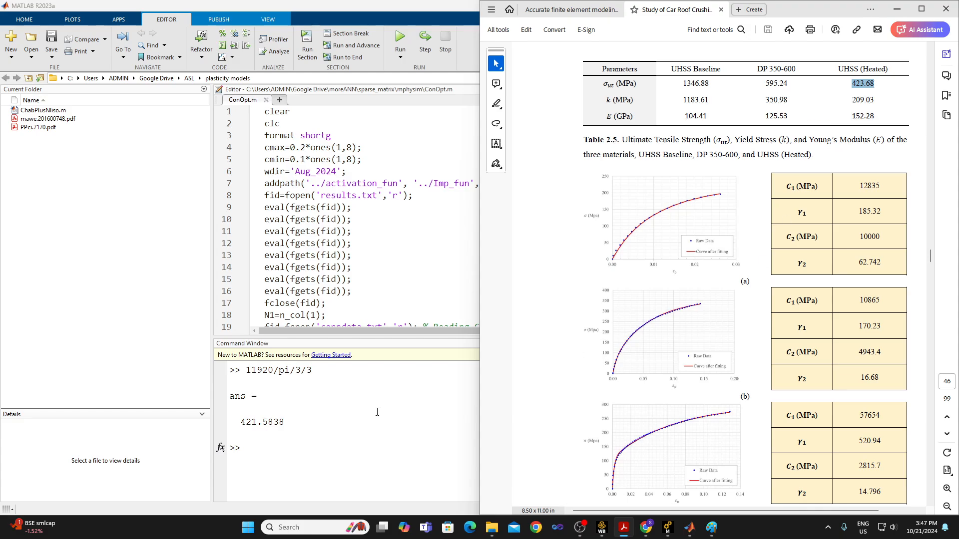
left_click_drag(236, 420, 291, 418)
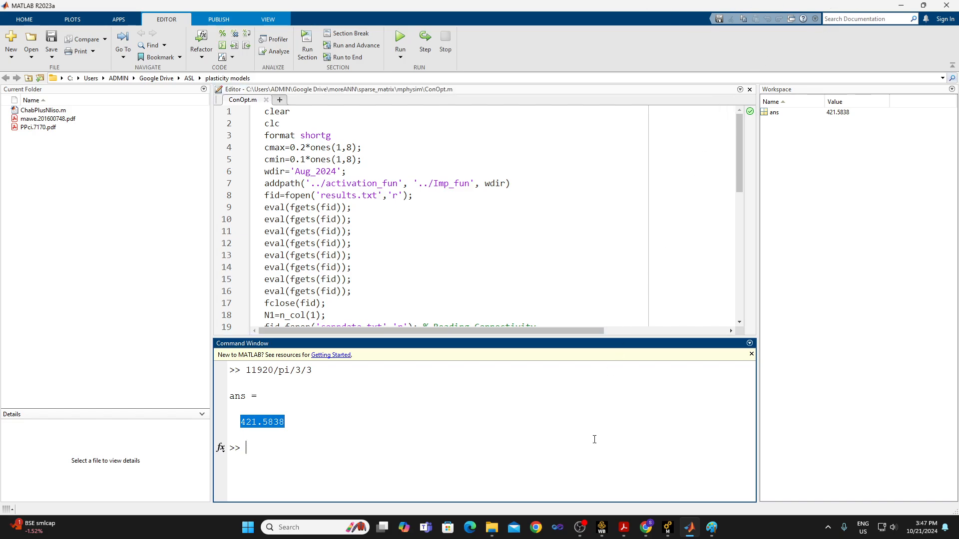
left_click(588, 530)
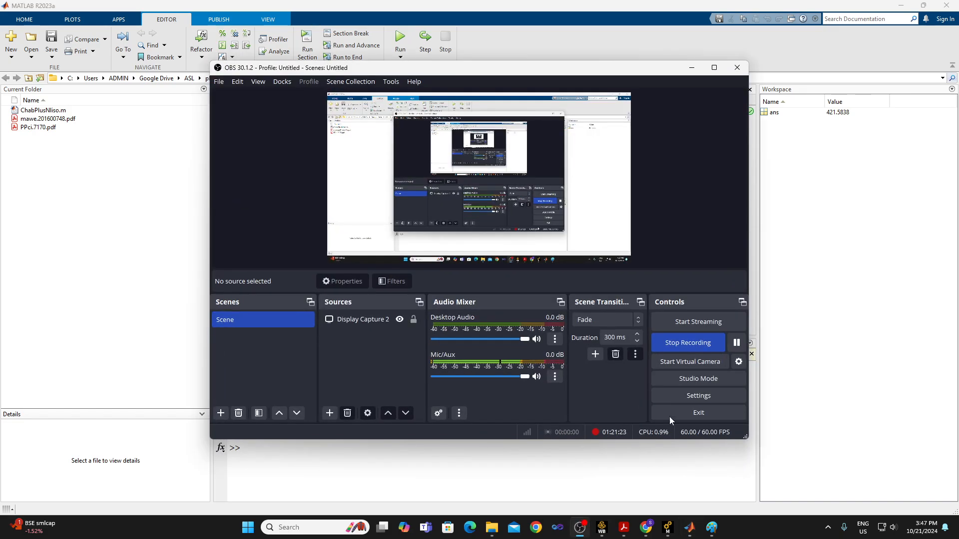